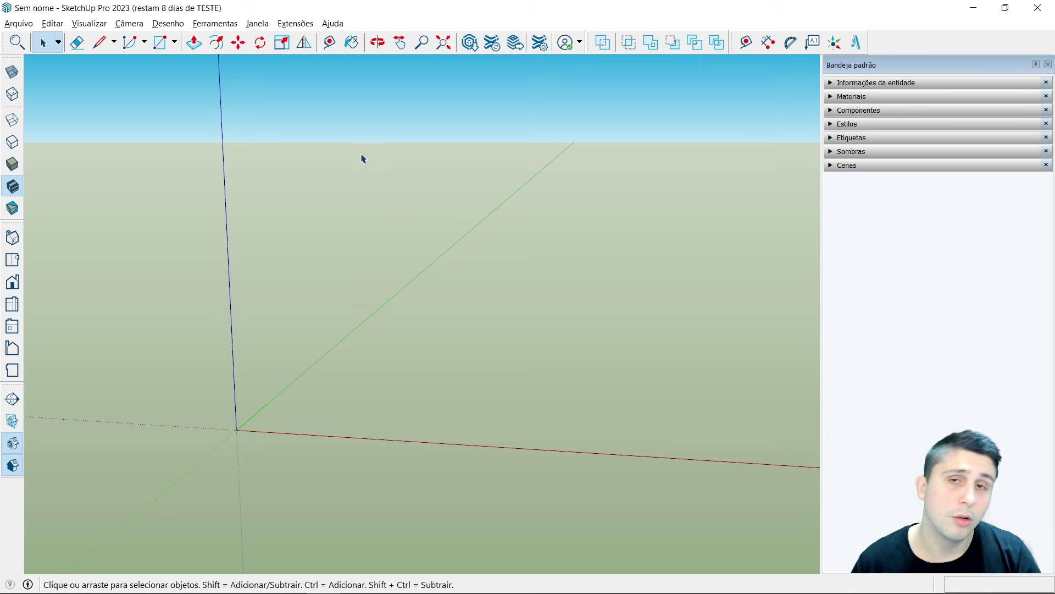
Step: Check the model's units in Model Info, then tilt the view over the ground plane
click(262, 28)
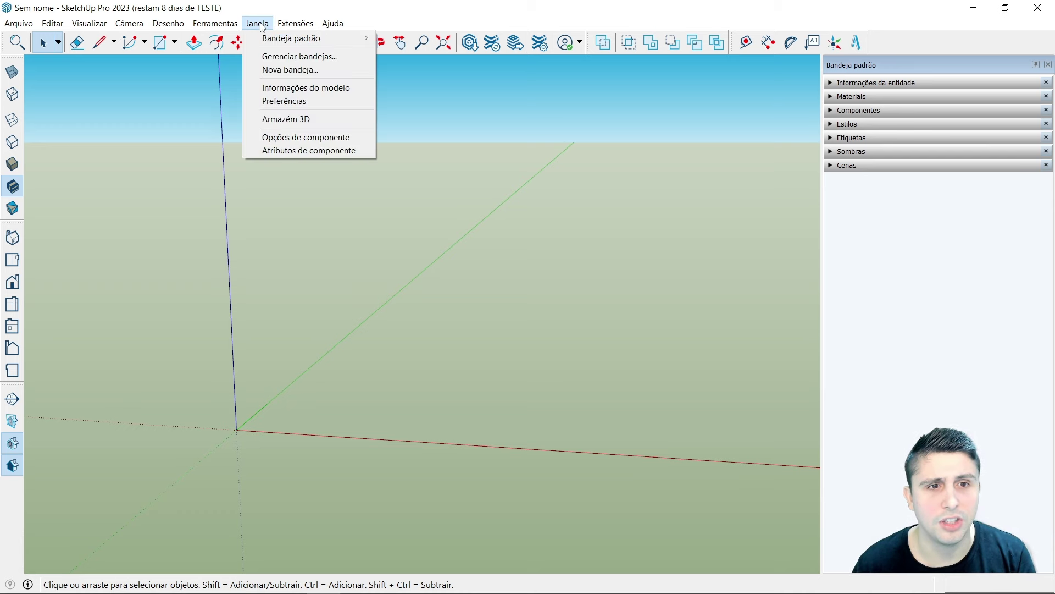
click(285, 88)
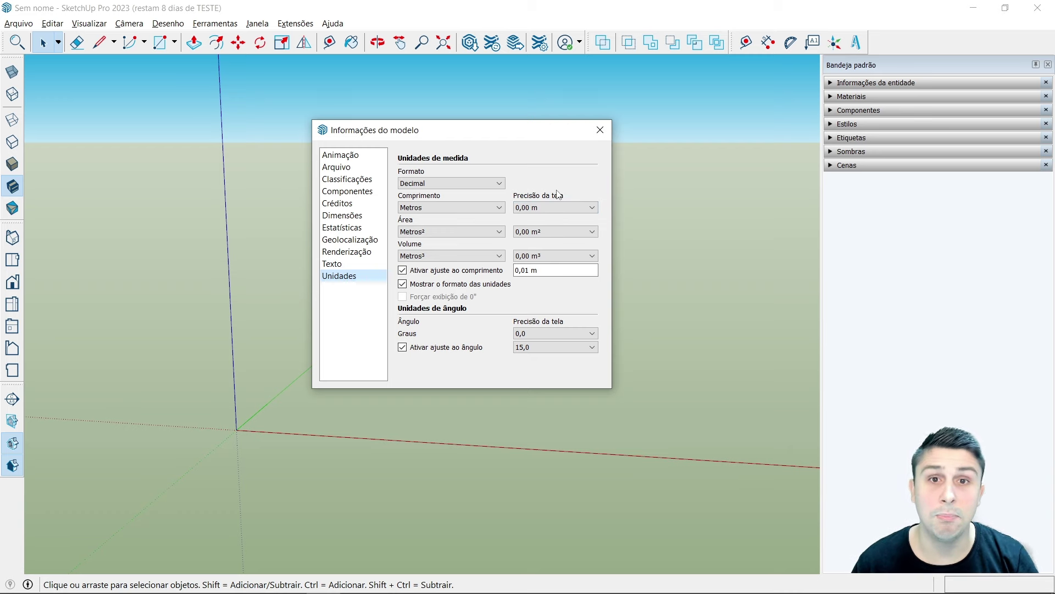
click(600, 130)
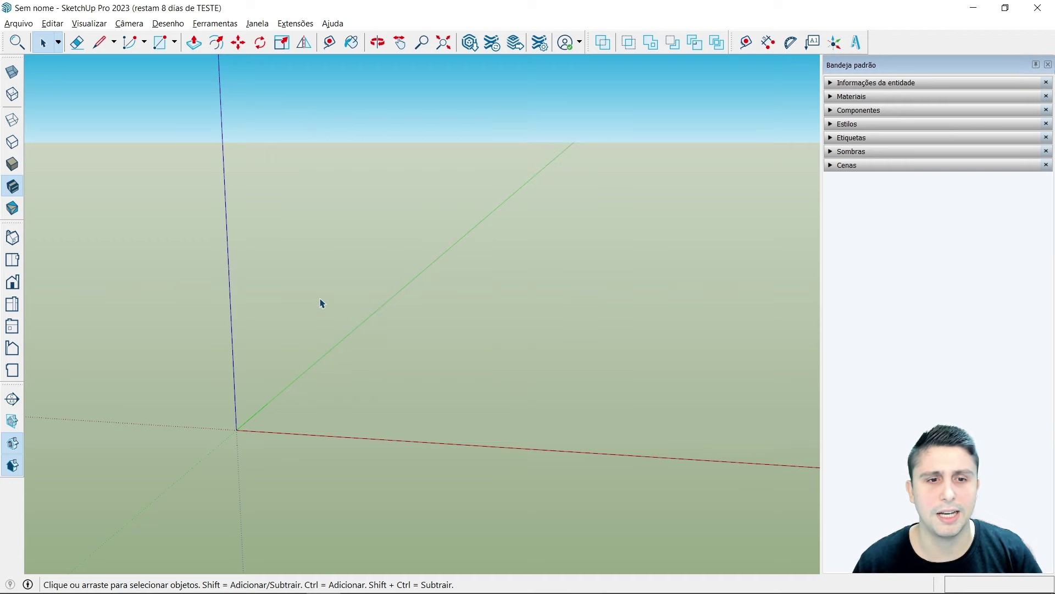
middle_drag(321, 302, 342, 298)
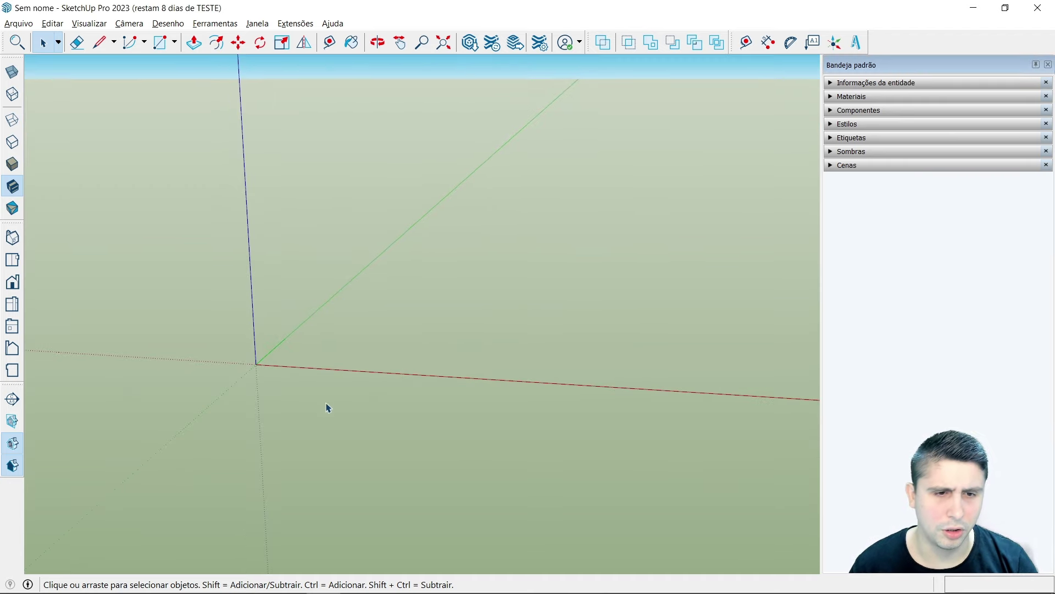
mouse_move(328, 405)
middle_down()
mouse_move(275, 366)
mouse_move(260, 433)
middle_up()
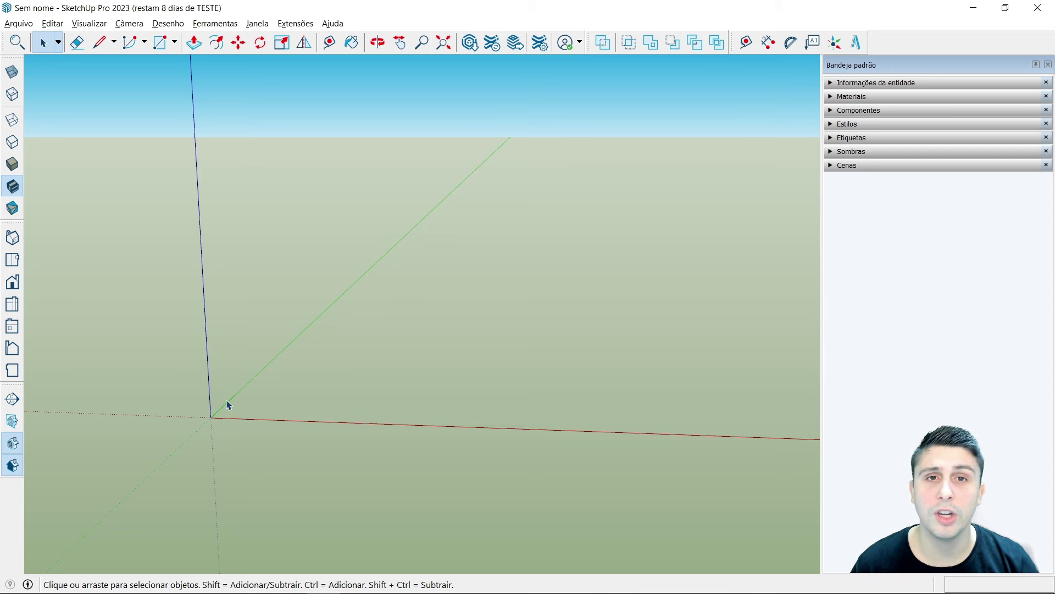
Step: Begin the first pool edge at the axes origin
click(102, 46)
scroll(228, 406, up, 1)
scroll(207, 412, up, 1)
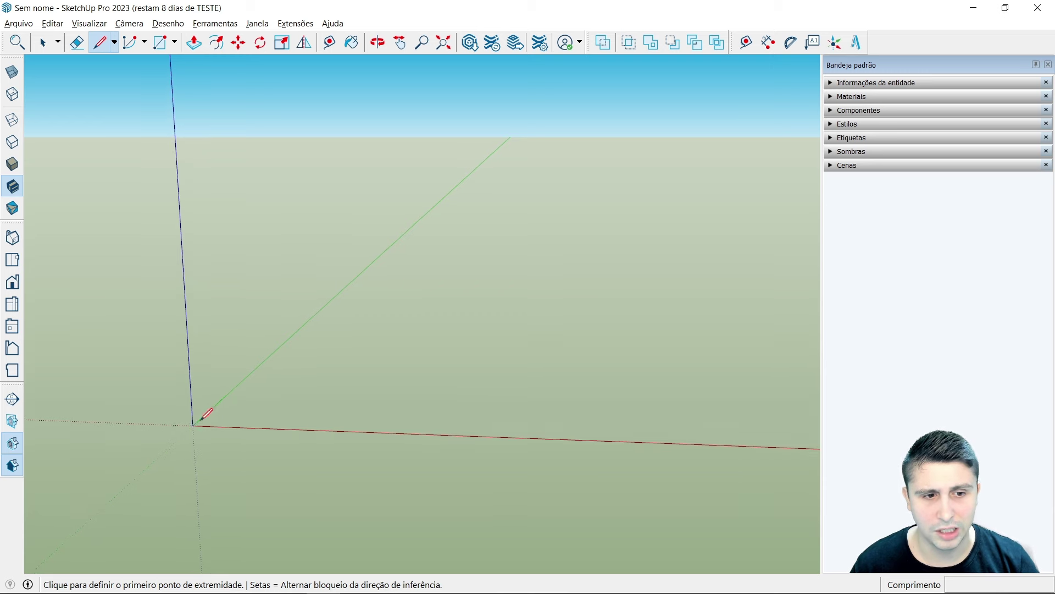
scroll(176, 442, up, 1)
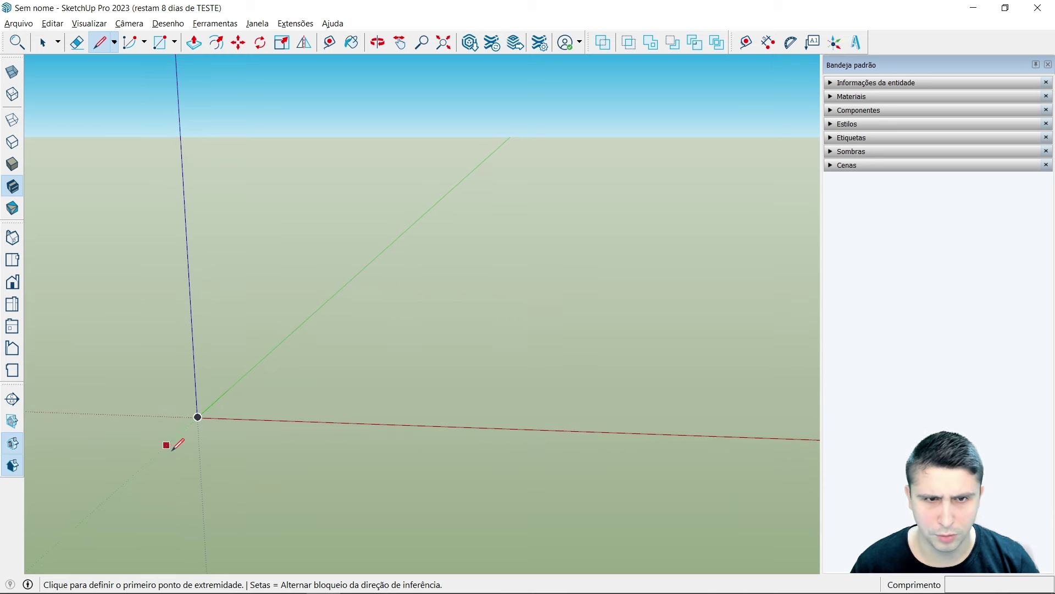
scroll(182, 442, up, 2)
click(210, 390)
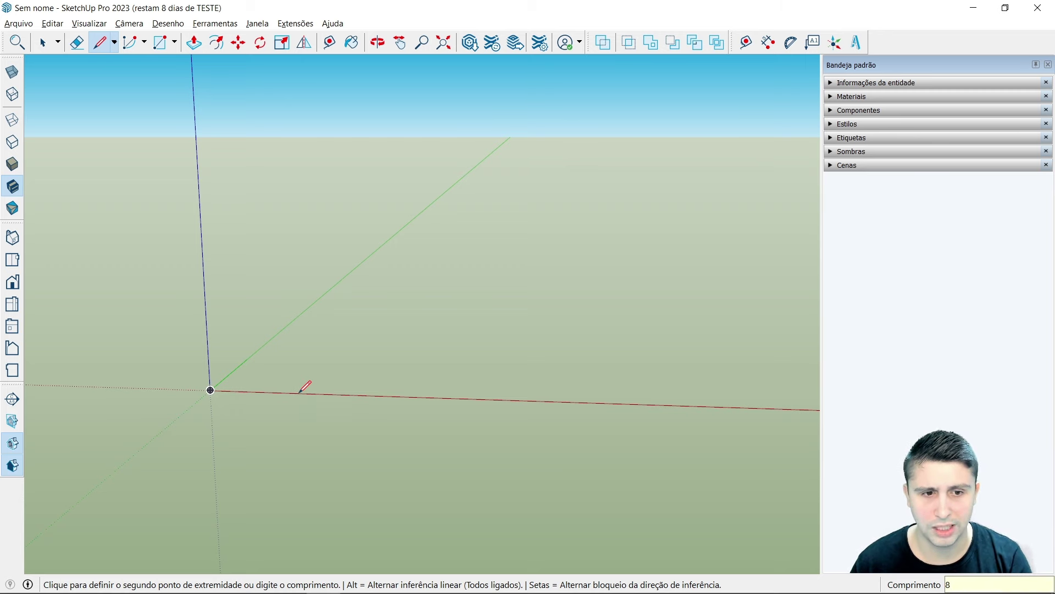
Step: Draw the edge along the red axis, then a 6 m edge along green
scroll(352, 382, down, 3)
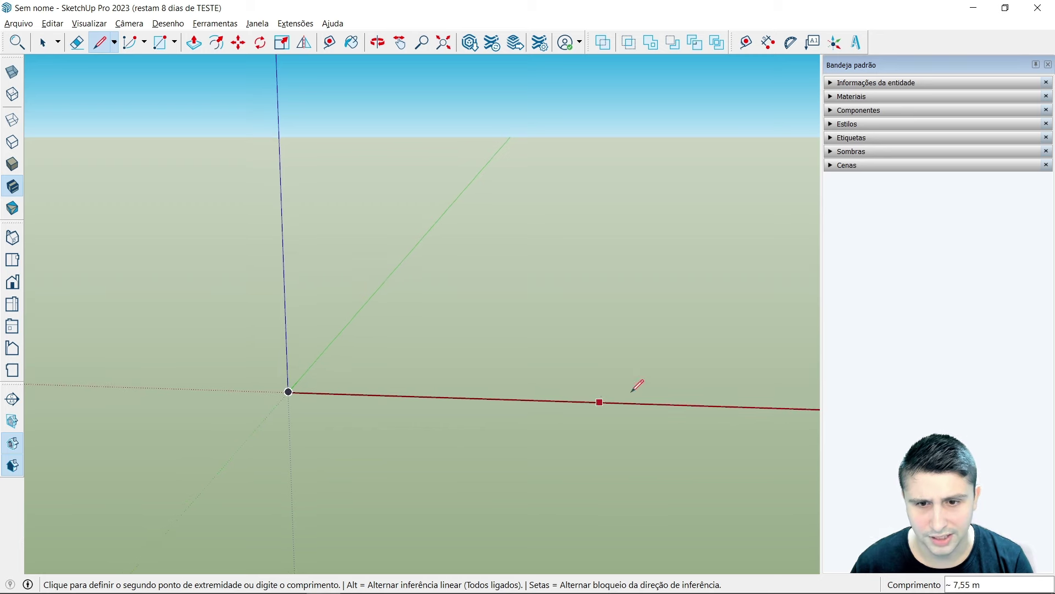
scroll(512, 416, down, 2)
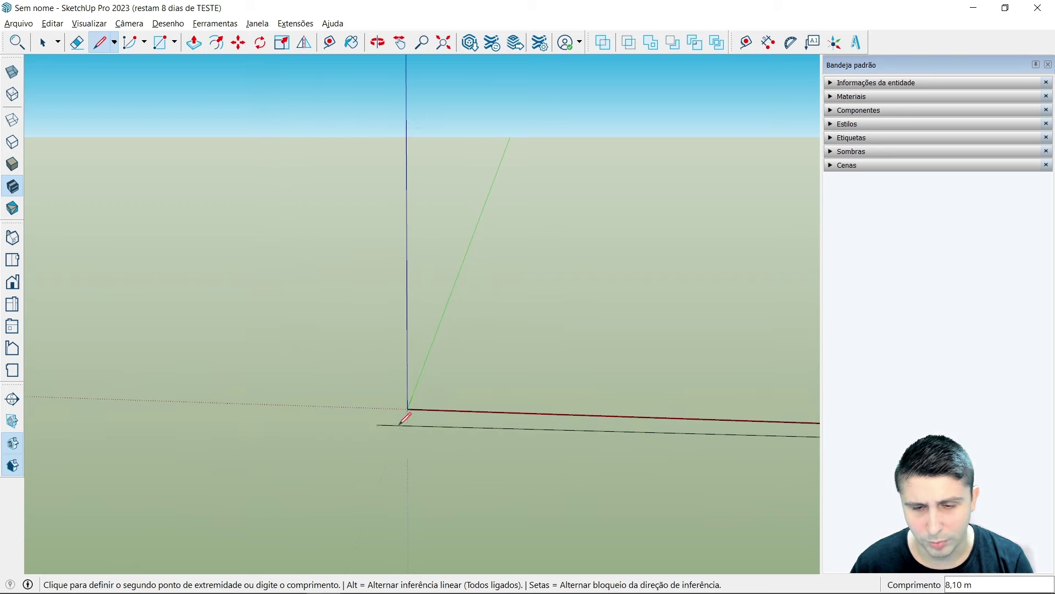
scroll(137, 401, down, 2)
scroll(137, 401, down, 2)
scroll(378, 401, down, 1)
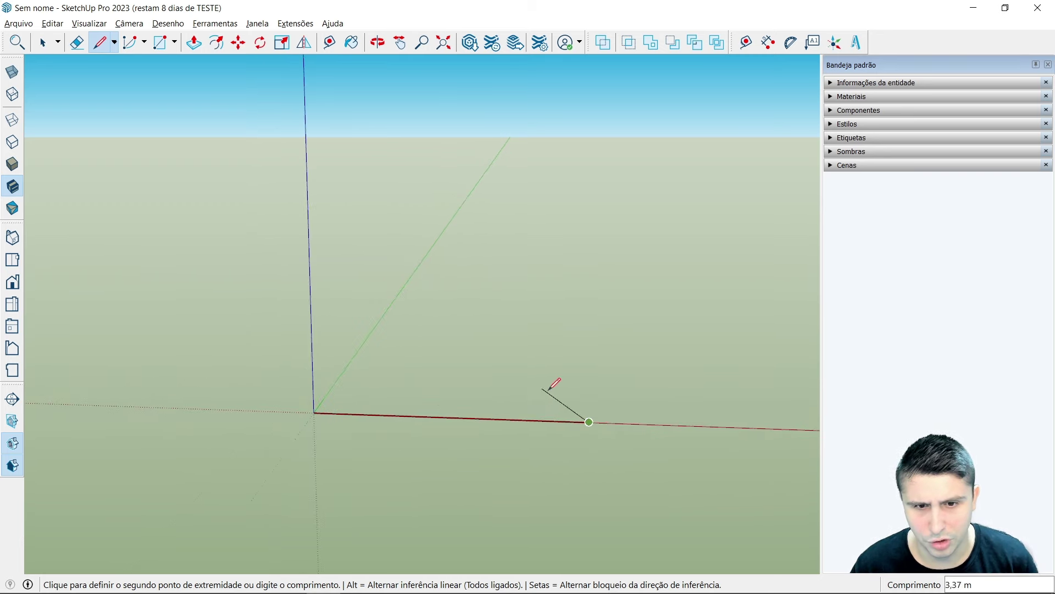
middle_drag(553, 384, 550, 418)
scroll(573, 377, up, 2)
scroll(555, 391, up, 1)
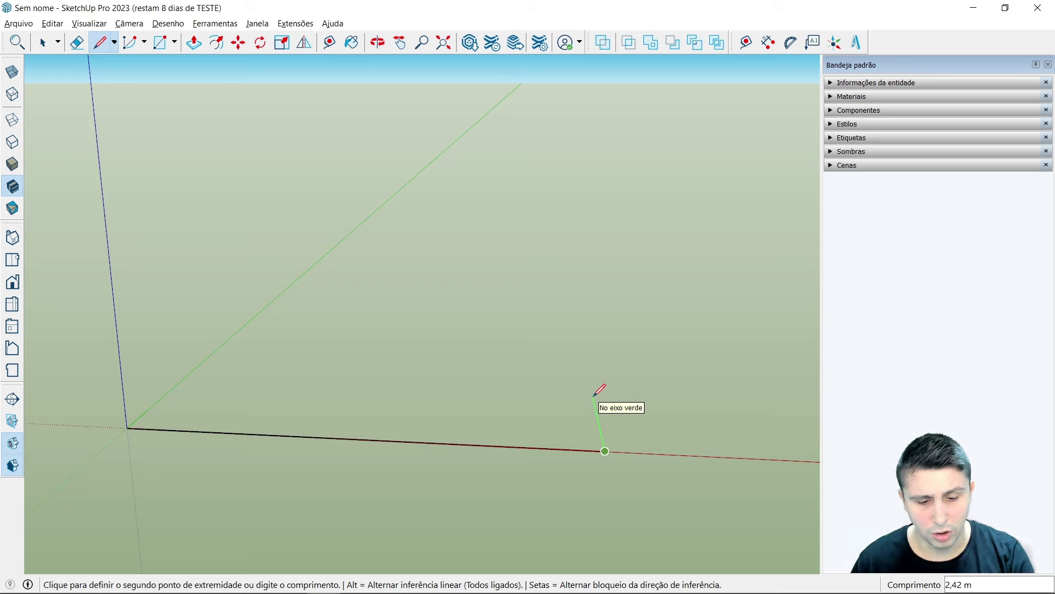
text(6)
key(Return)
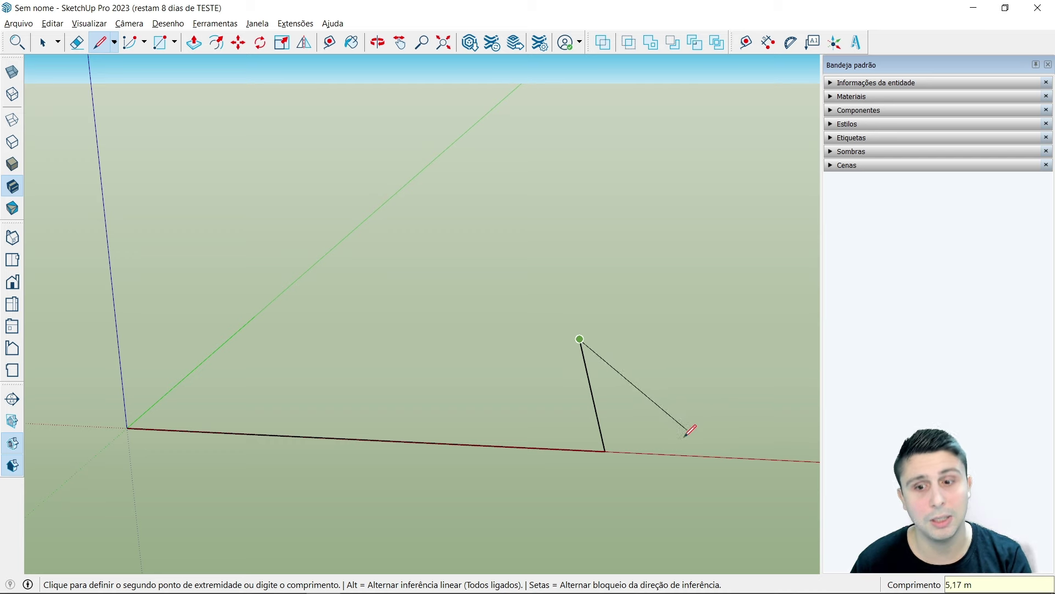
right_click(759, 587)
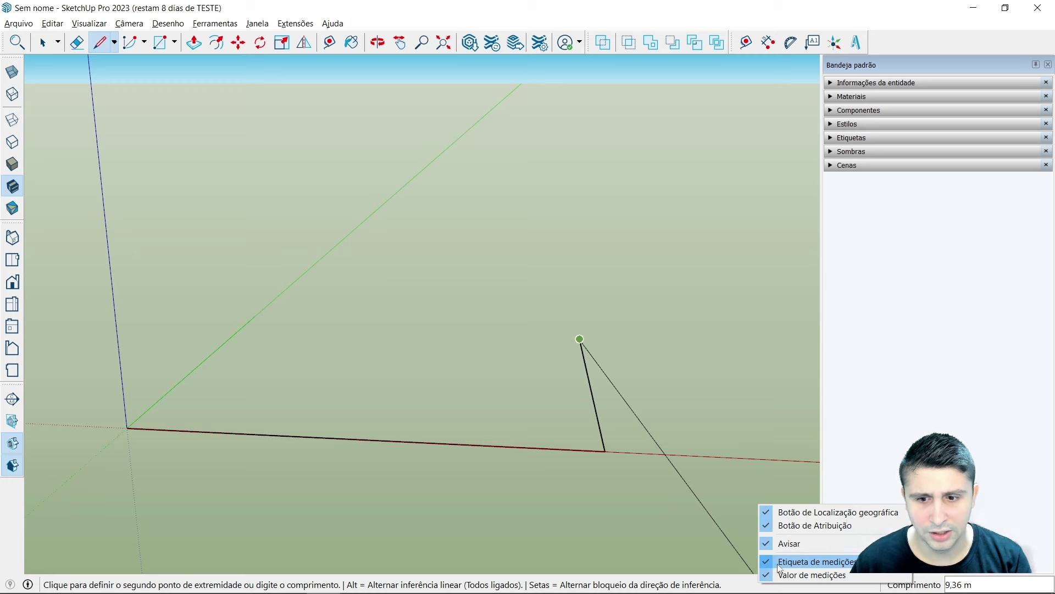
click(803, 562)
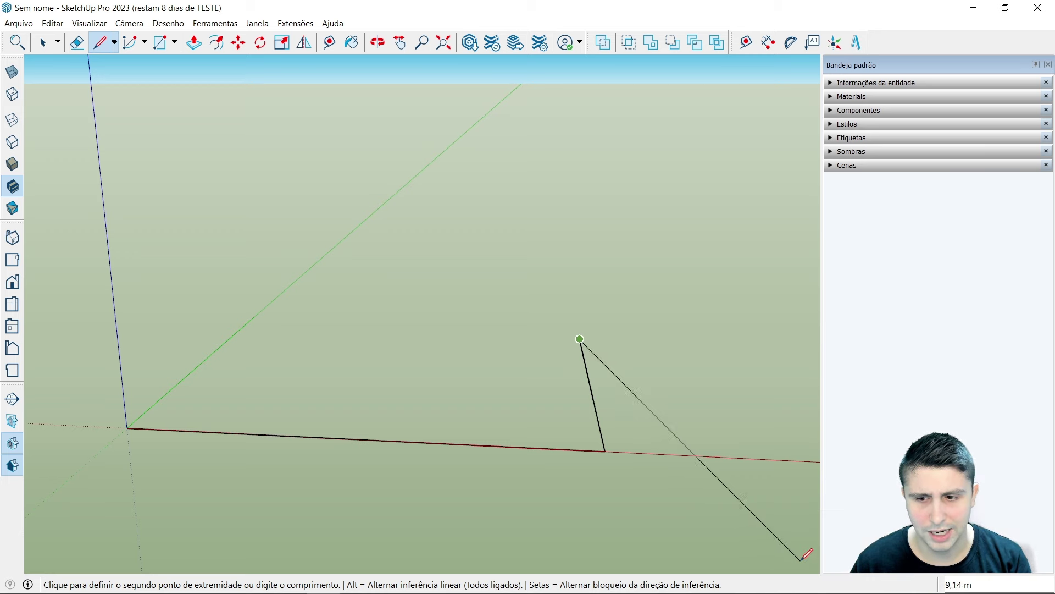
right_click(780, 584)
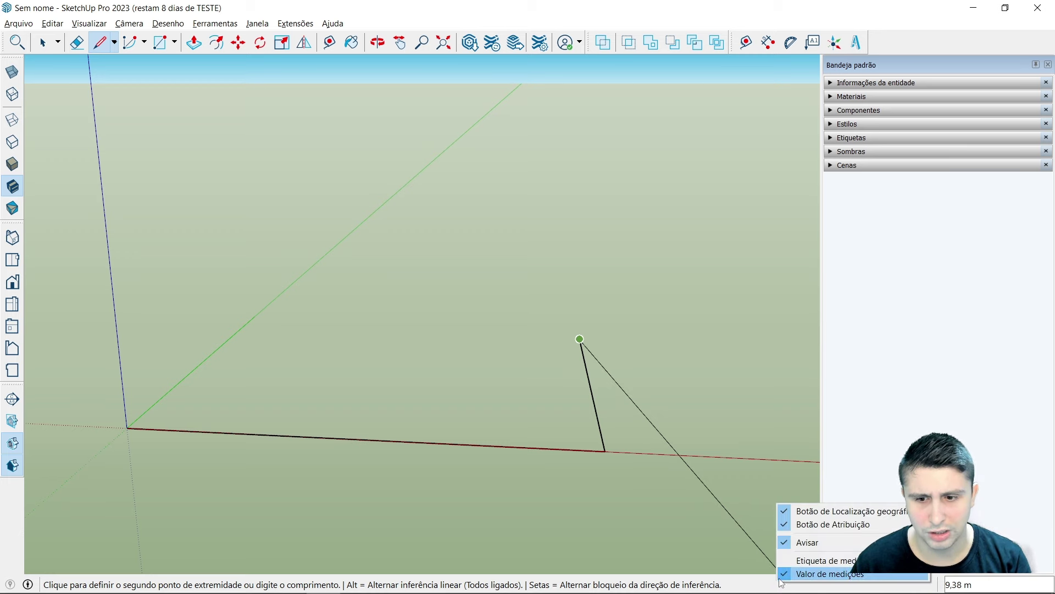
click(817, 572)
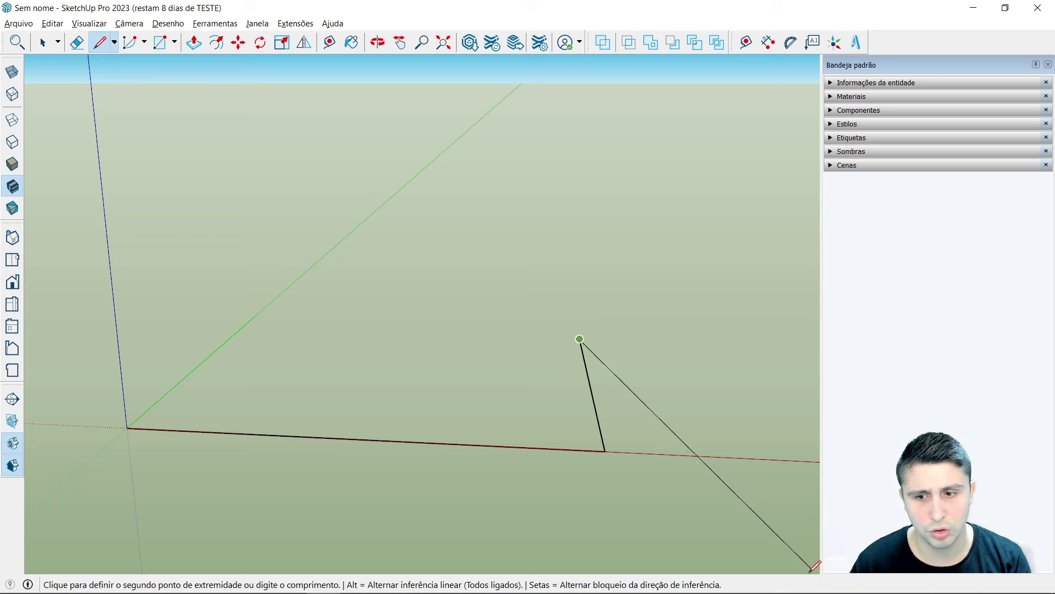
right_click(783, 584)
click(804, 561)
right_click(777, 583)
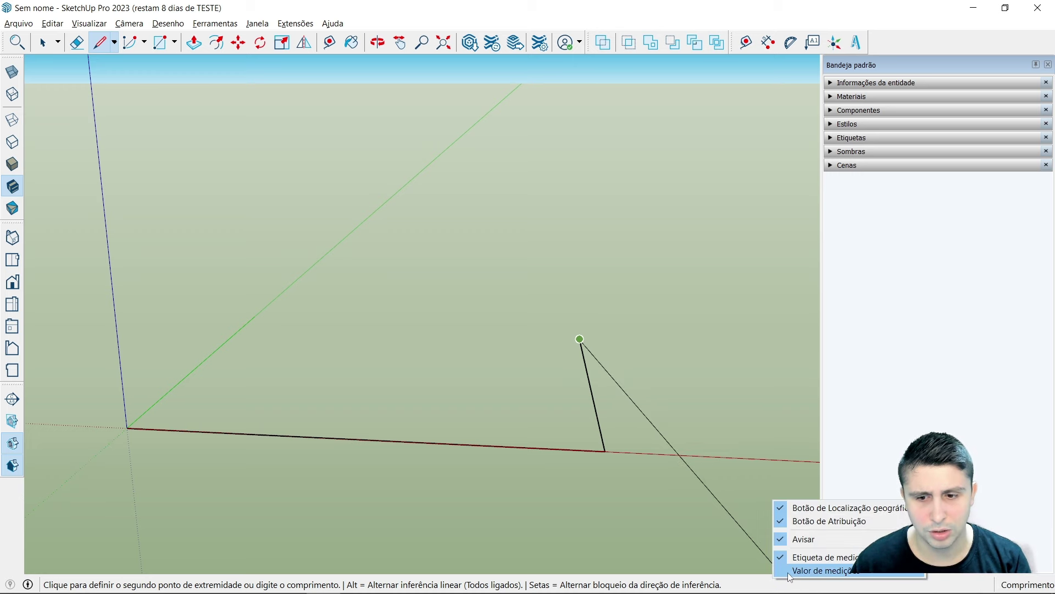
click(817, 572)
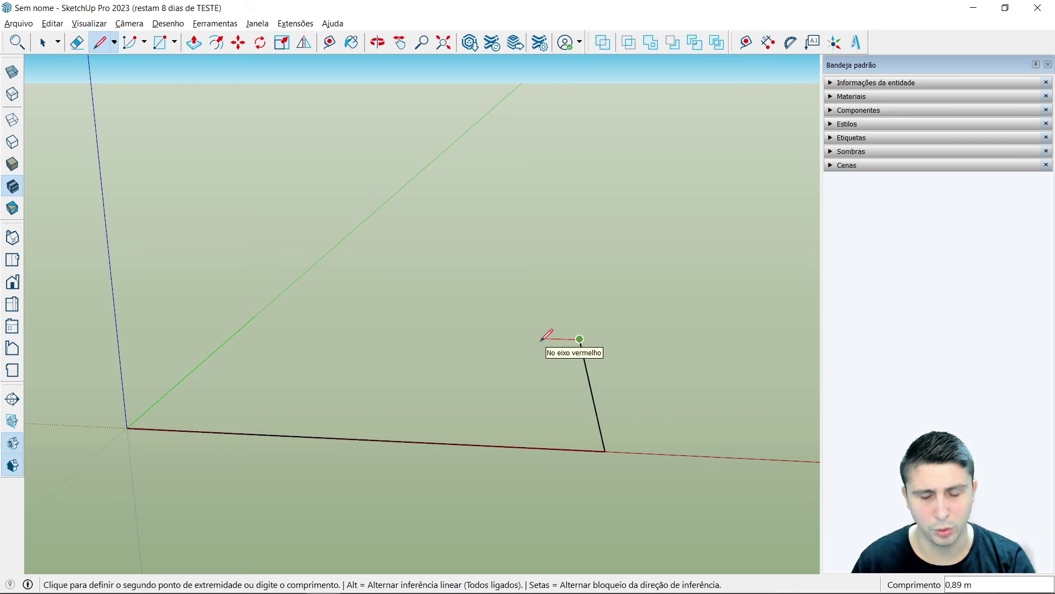
Step: Draw a 3 m edge along red and the inner step edges of the L
text(3)
key(Return)
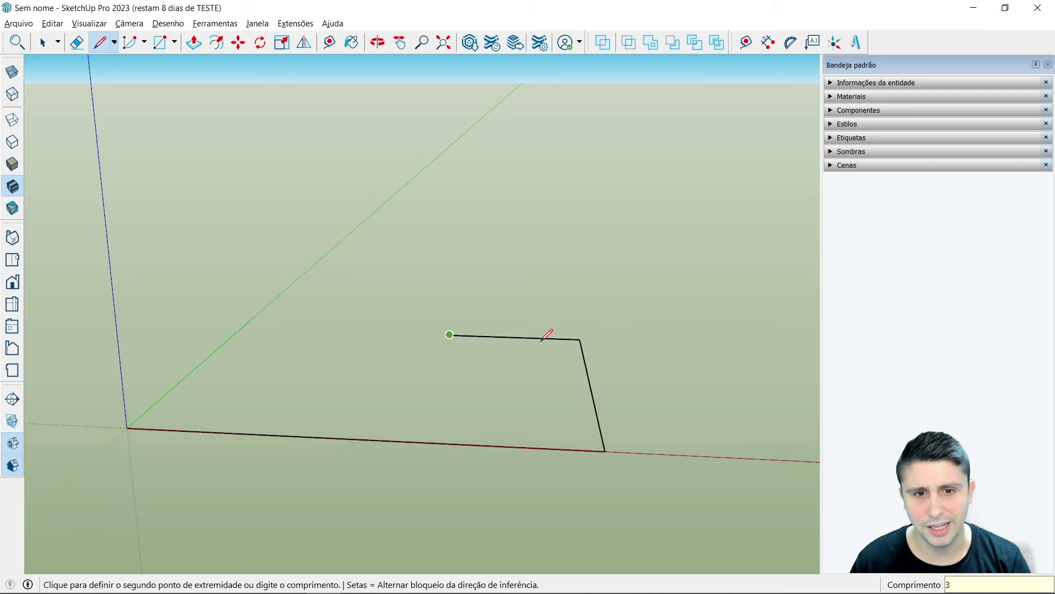
scroll(478, 349, up, 1)
scroll(476, 352, up, 1)
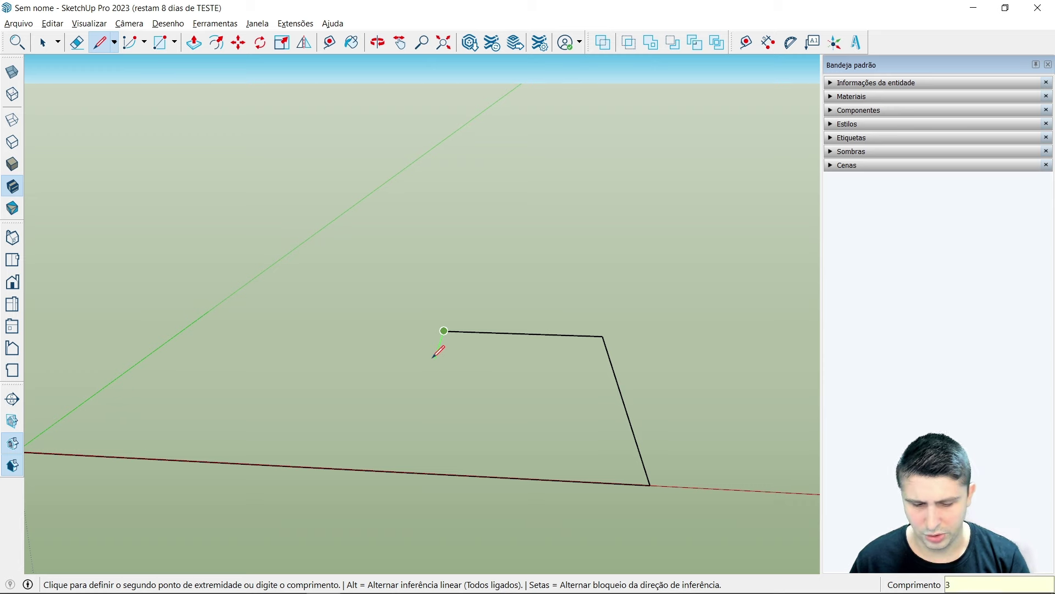
click(426, 385)
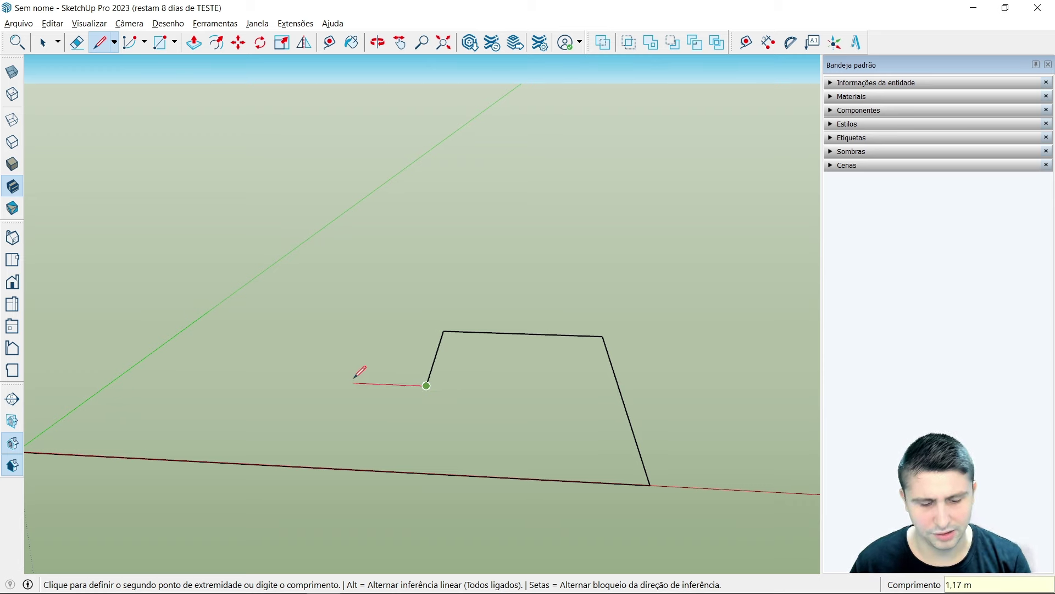
click(127, 370)
Step: Close the outline at the origin into the L-shaped face and orbit to view it
scroll(363, 367, down, 2)
scroll(164, 397, up, 1)
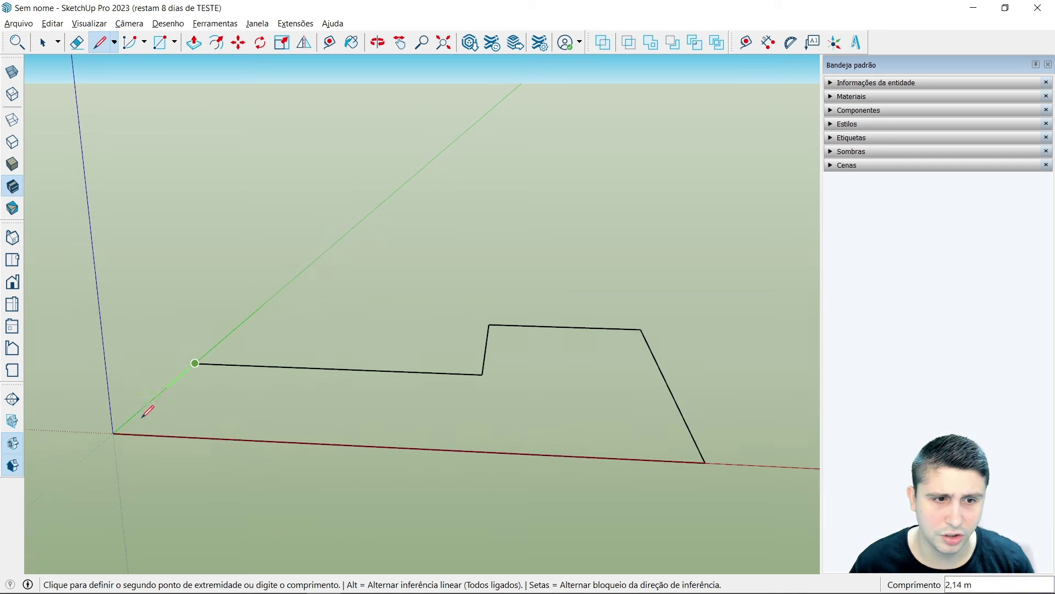
scroll(147, 412, up, 2)
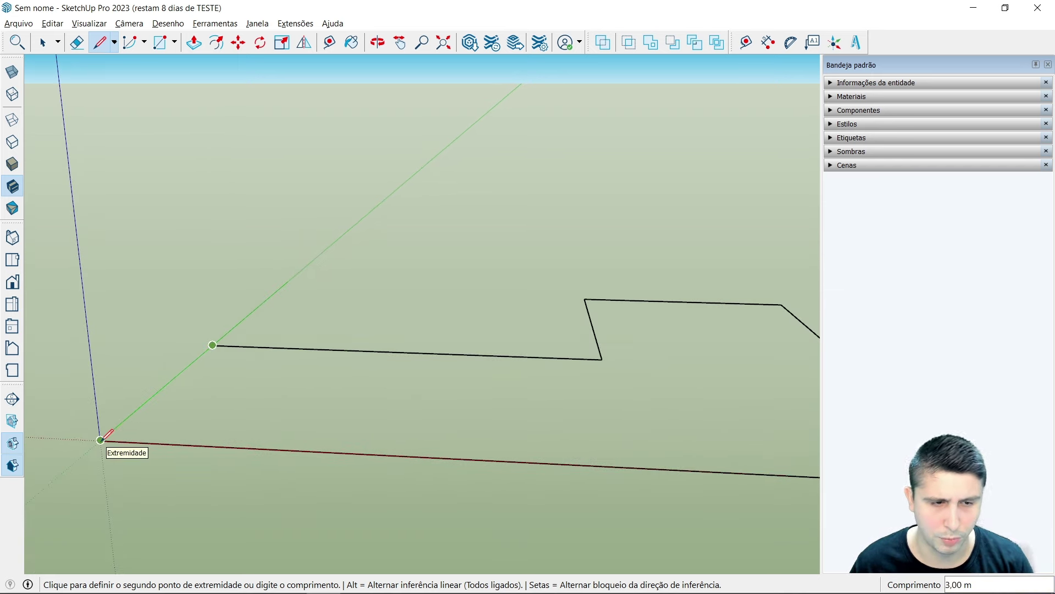
click(100, 440)
scroll(132, 424, down, 1)
key(space)
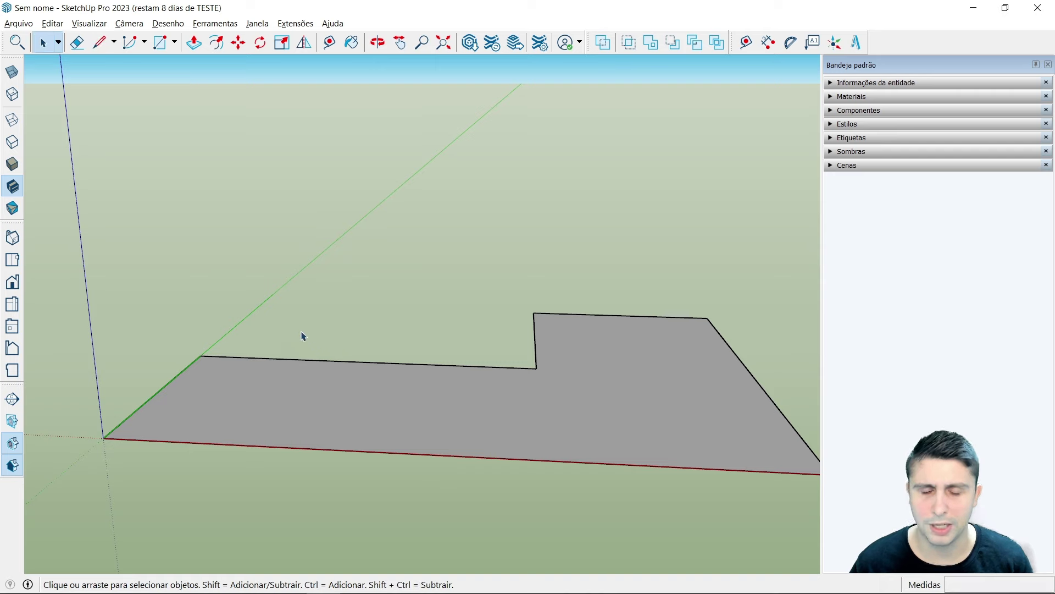
scroll(302, 336, down, 1)
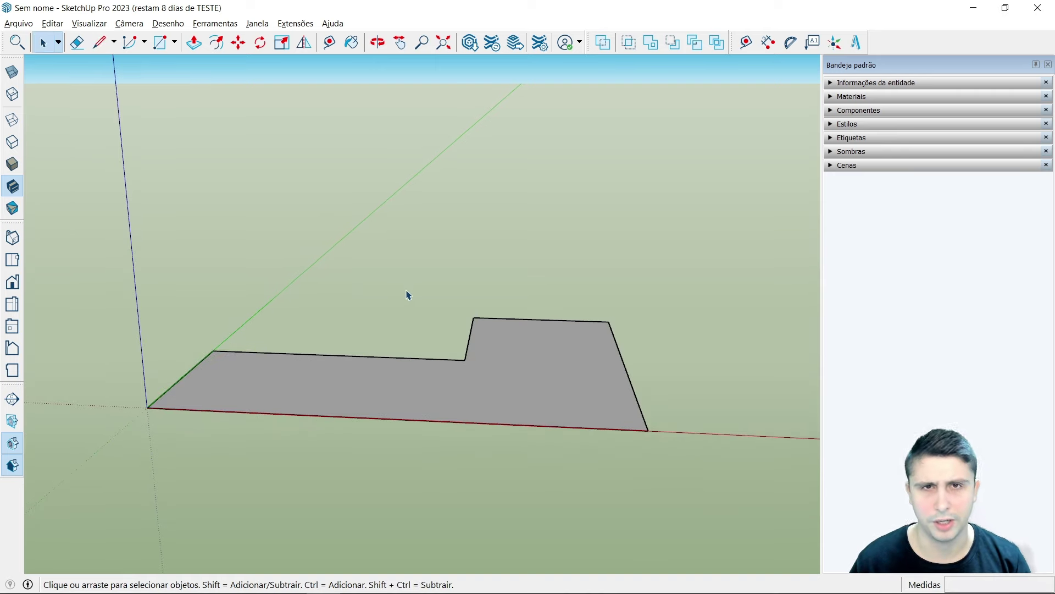
mouse_move(462, 321)
middle_down()
mouse_move(433, 328)
mouse_move(473, 391)
mouse_move(619, 396)
mouse_move(712, 308)
mouse_move(513, 422)
mouse_move(378, 379)
mouse_move(356, 269)
mouse_move(390, 412)
mouse_move(313, 320)
mouse_move(394, 467)
middle_up()
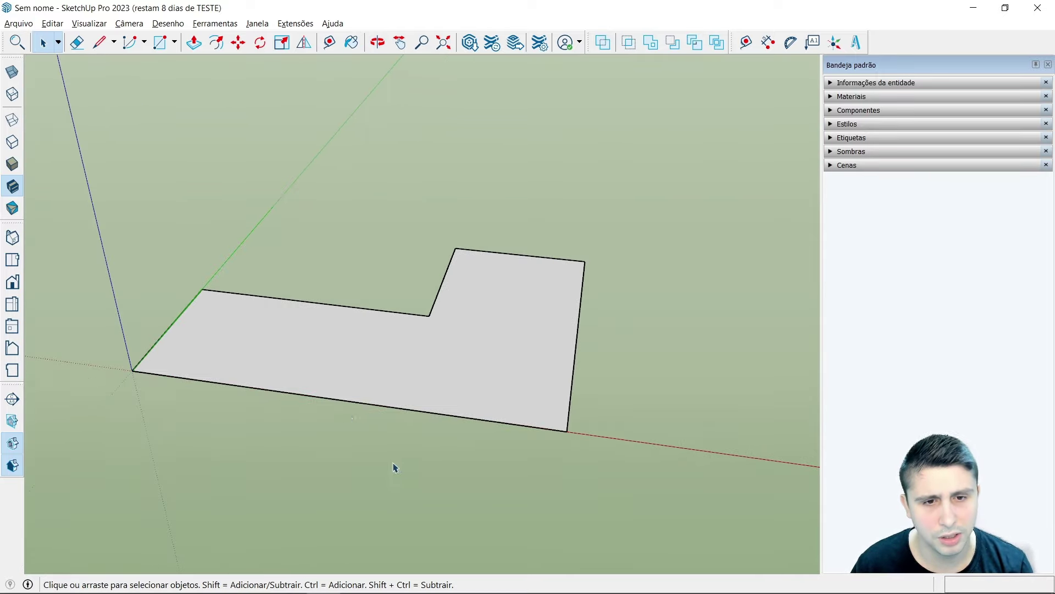
scroll(344, 414, up, 2)
mouse_move(344, 414)
middle_down()
mouse_move(347, 427)
mouse_move(260, 252)
middle_up()
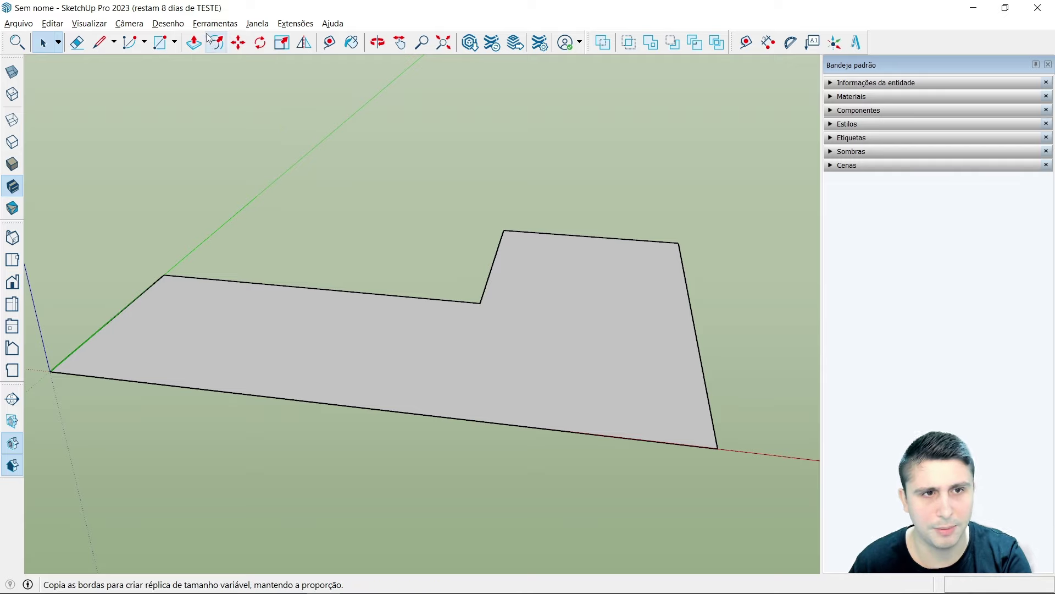
Step: Offset the L-shaped face's edges 0,15 m outward to form a surrounding rim
click(217, 49)
scroll(511, 301, down, 2)
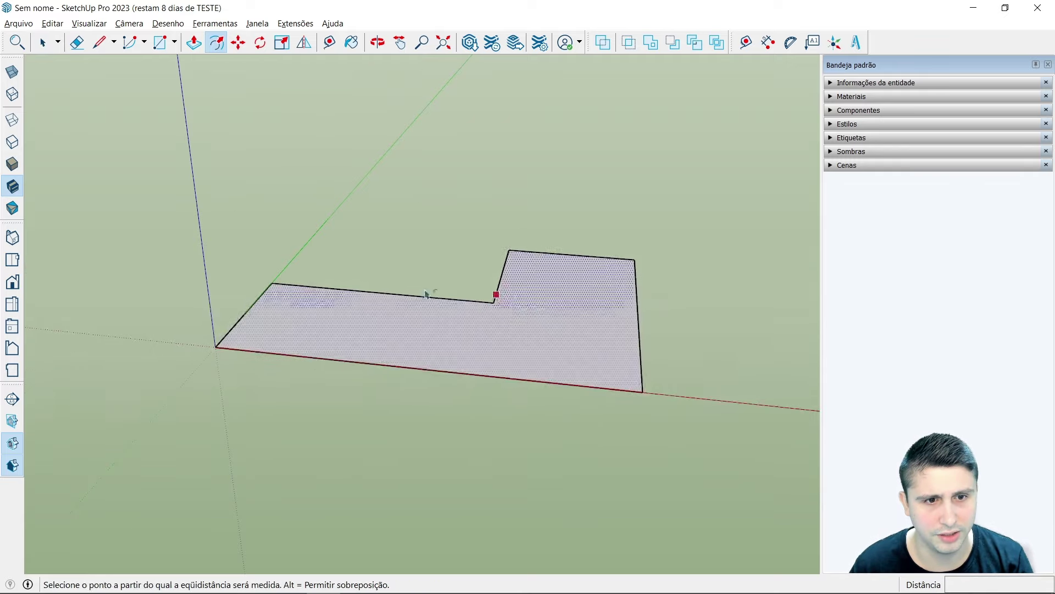
scroll(235, 302, up, 2)
scroll(242, 314, up, 1)
scroll(257, 318, up, 1)
click(259, 320)
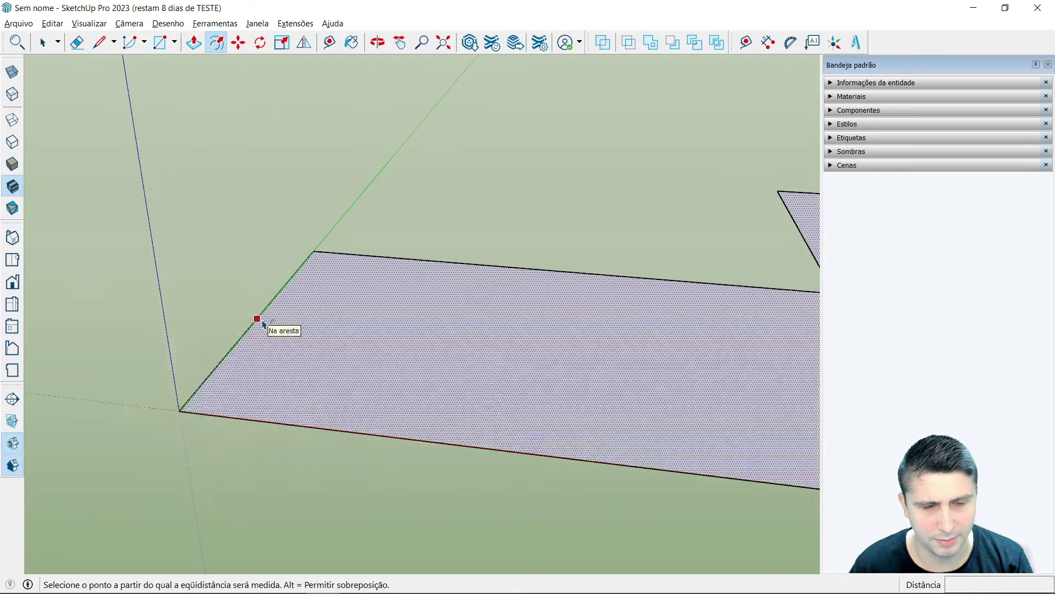
click(260, 321)
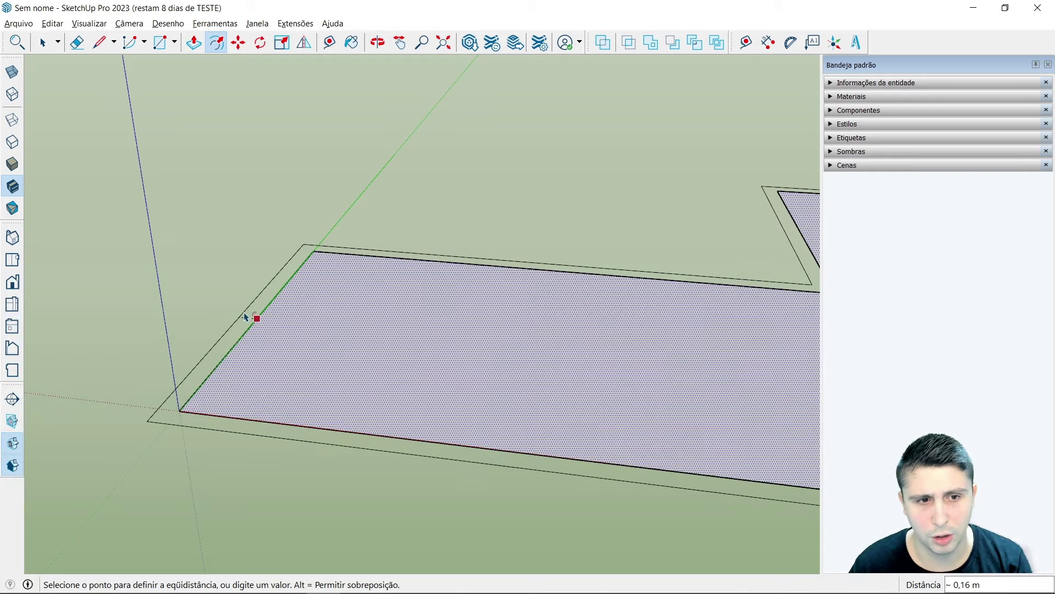
text(0,15)
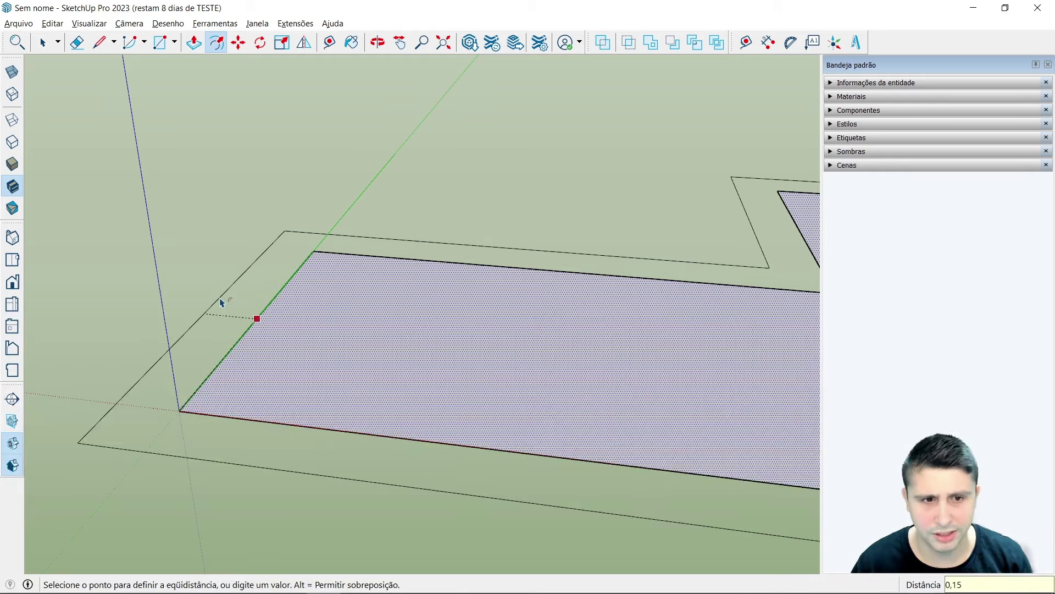
key(Return)
key(space)
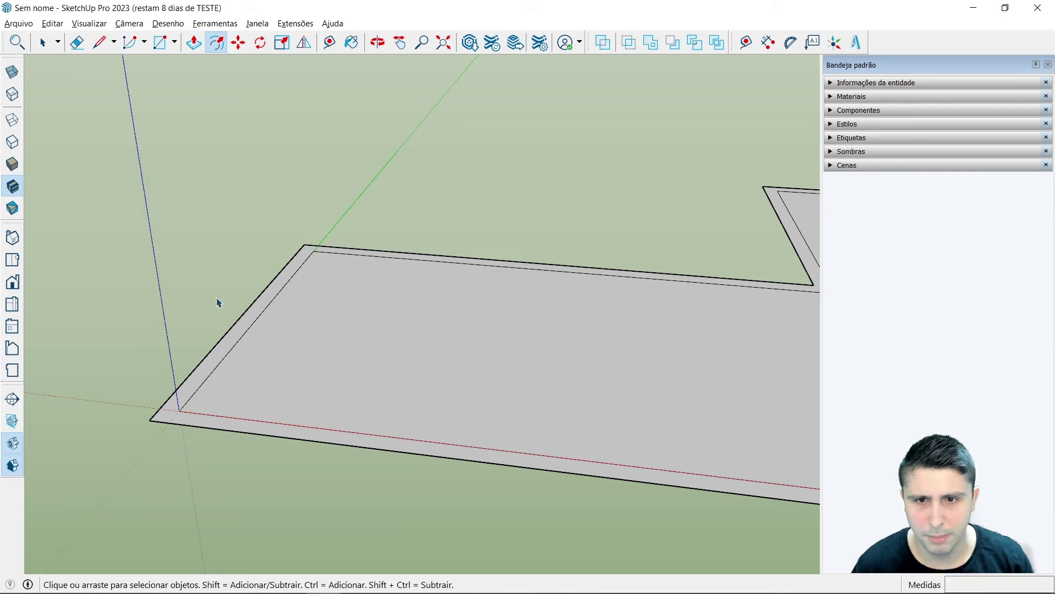
scroll(175, 284, down, 1)
scroll(175, 283, down, 1)
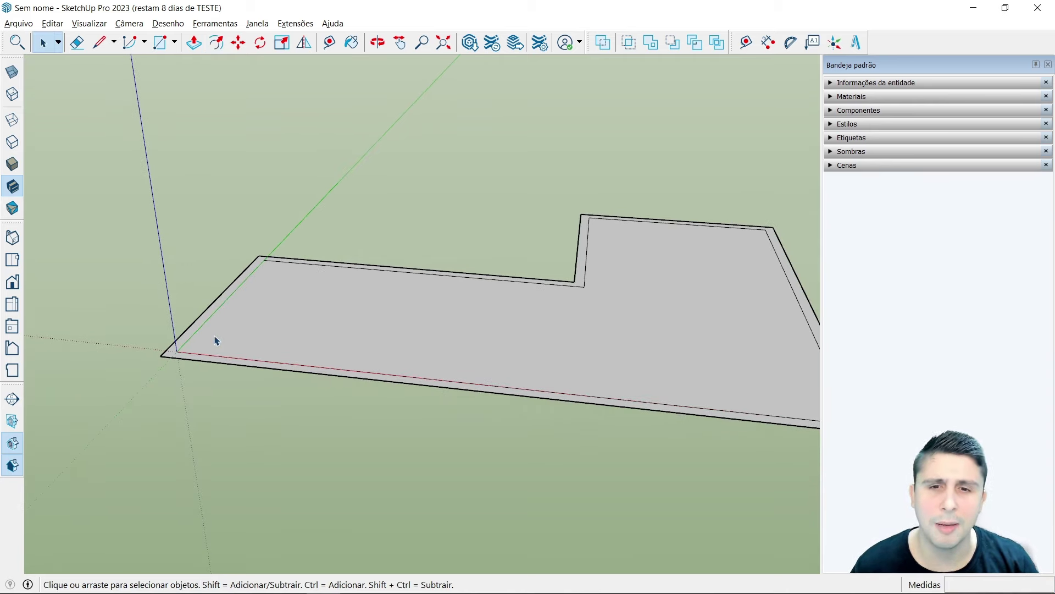
scroll(217, 338, up, 1)
scroll(223, 335, down, 1)
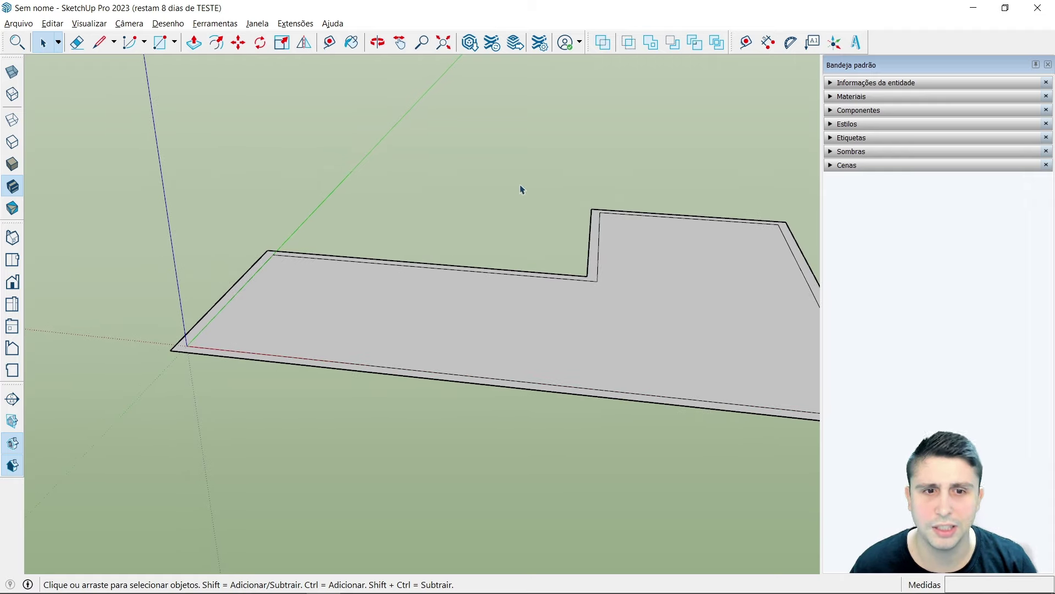
Step: Select the entire slab, both faces and all edges
scroll(269, 294, up, 1)
triple_click(268, 300)
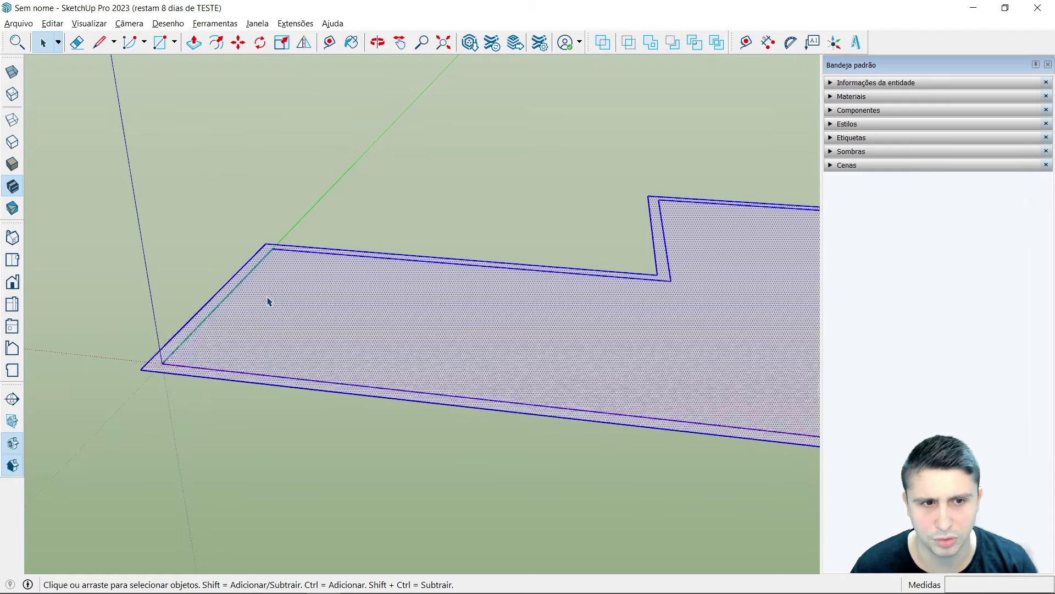
double_click(268, 302)
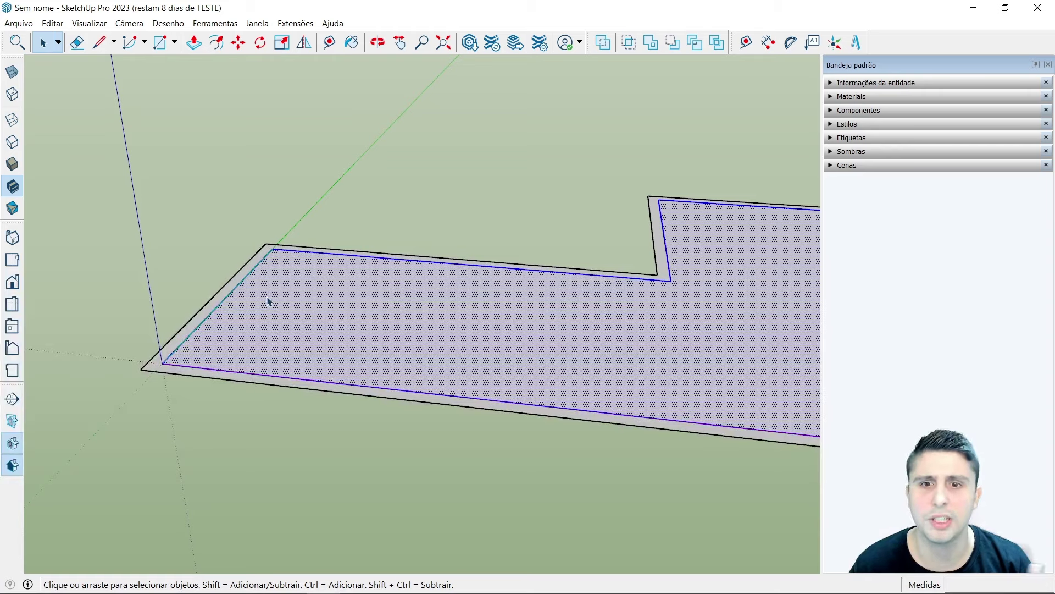
click(297, 457)
triple_click(291, 315)
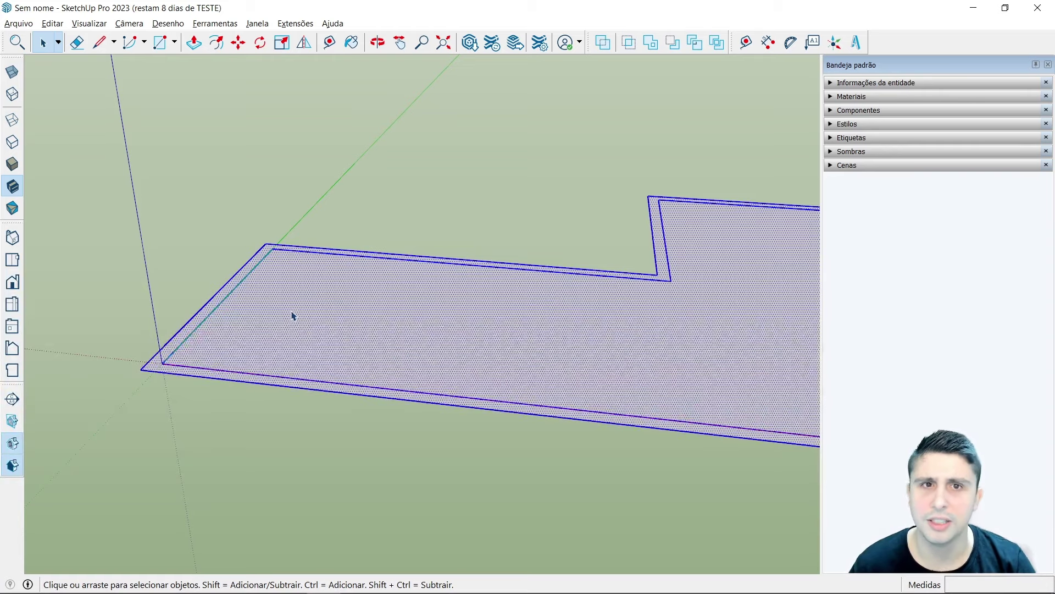
Step: Move the slab so its outer rim corner lands on the origin
click(238, 42)
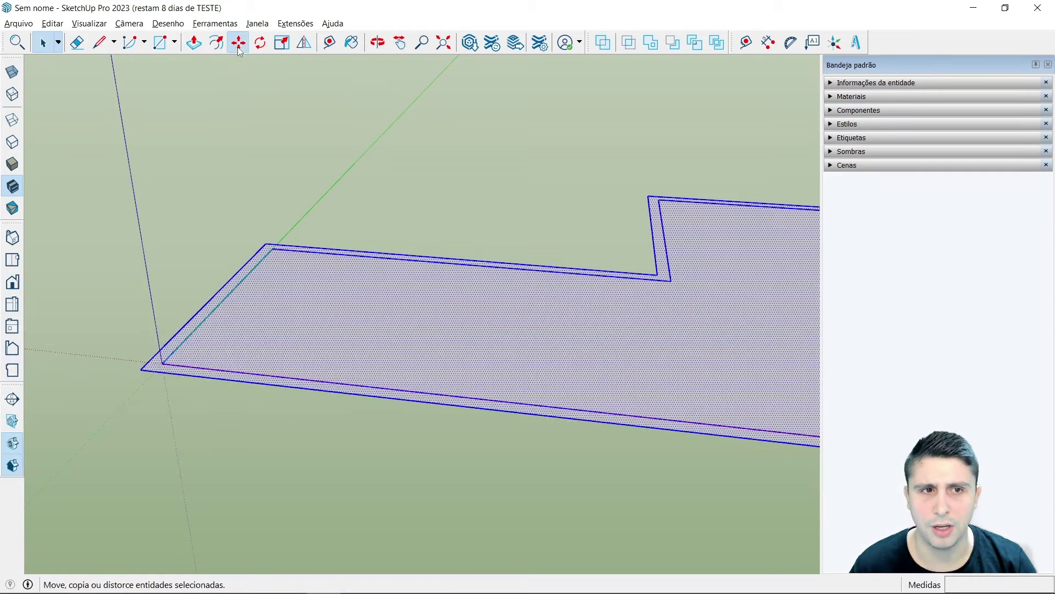
scroll(153, 285, up, 2)
scroll(153, 285, up, 1)
click(122, 449)
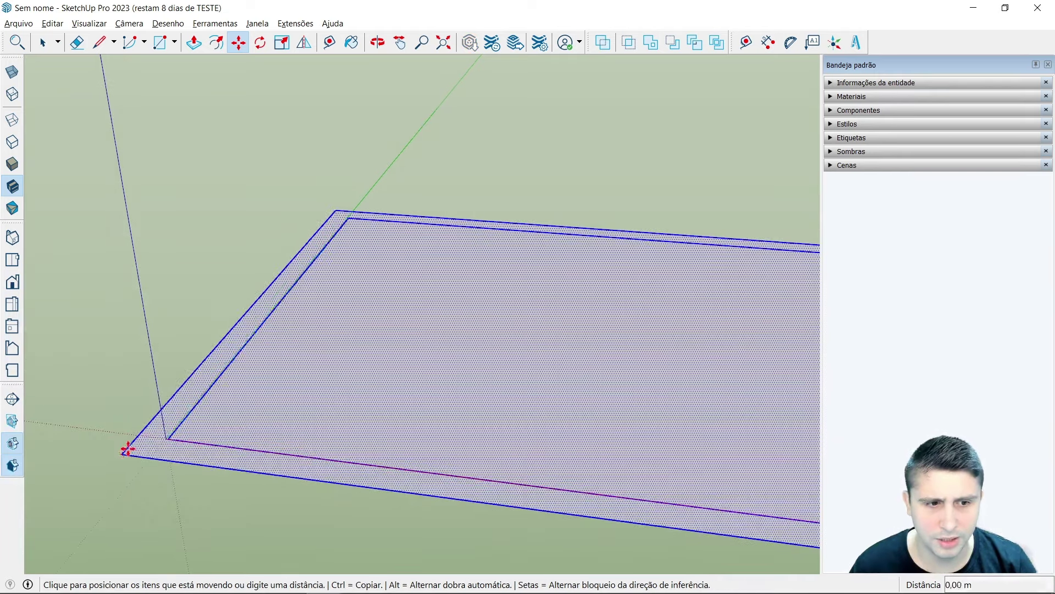
click(163, 438)
scroll(153, 337, down, 2)
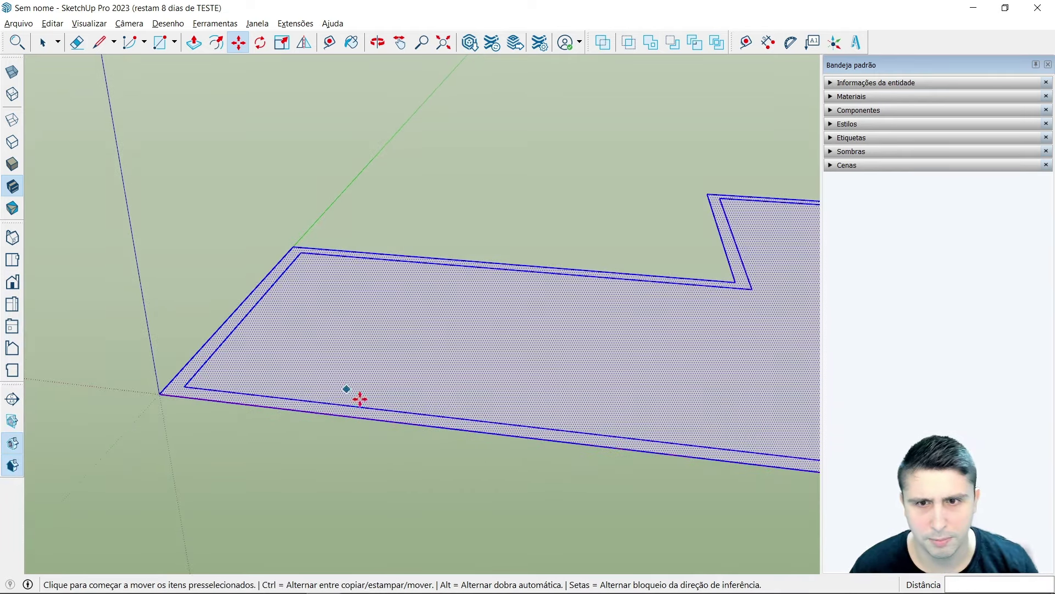
key(space)
click(478, 196)
scroll(315, 271, down, 2)
scroll(312, 273, down, 2)
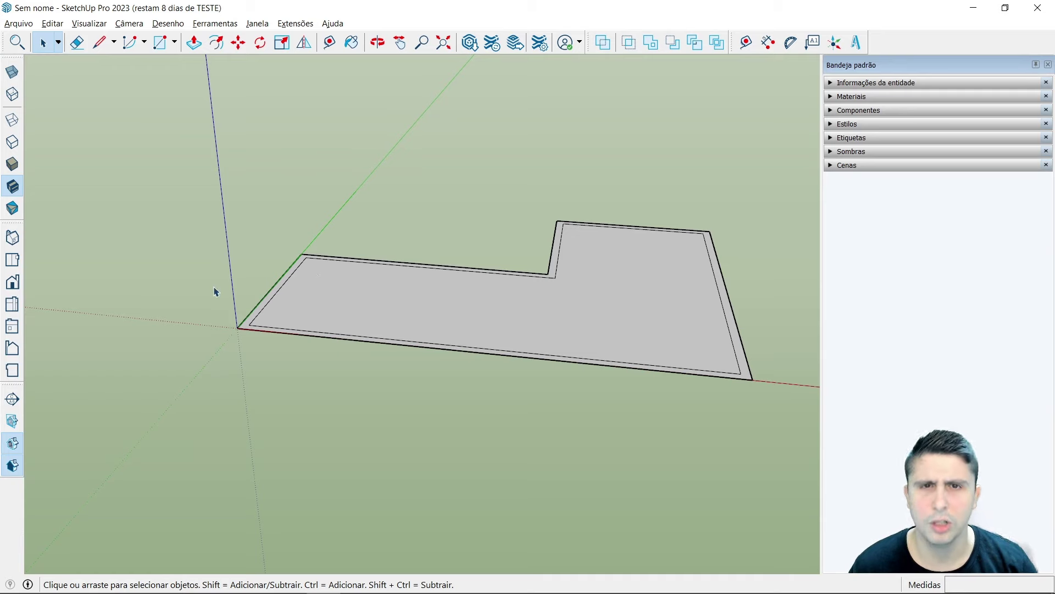
scroll(266, 322, up, 2)
scroll(254, 330, up, 3)
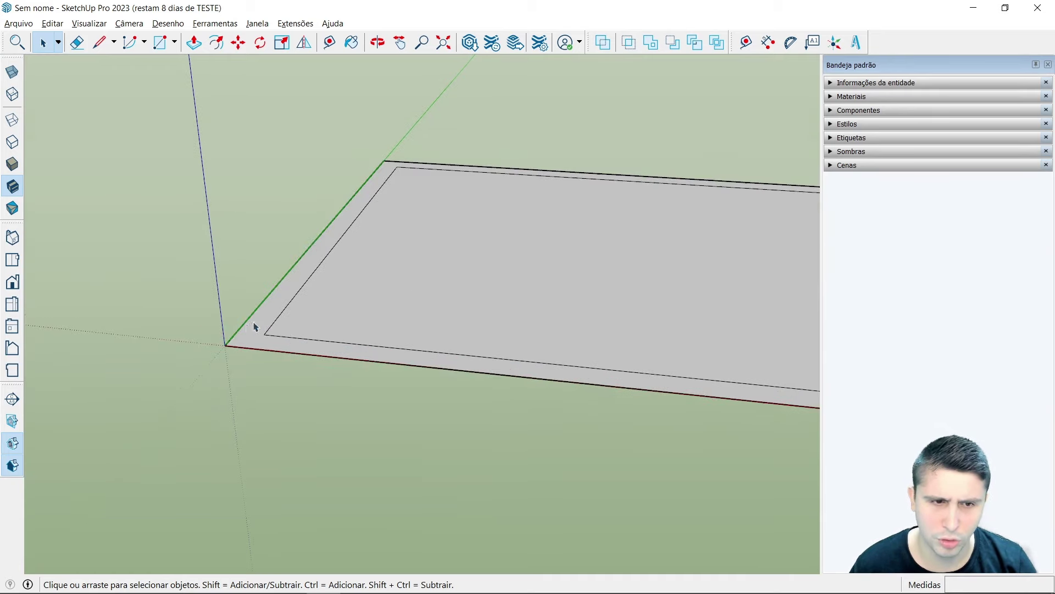
scroll(291, 304, down, 2)
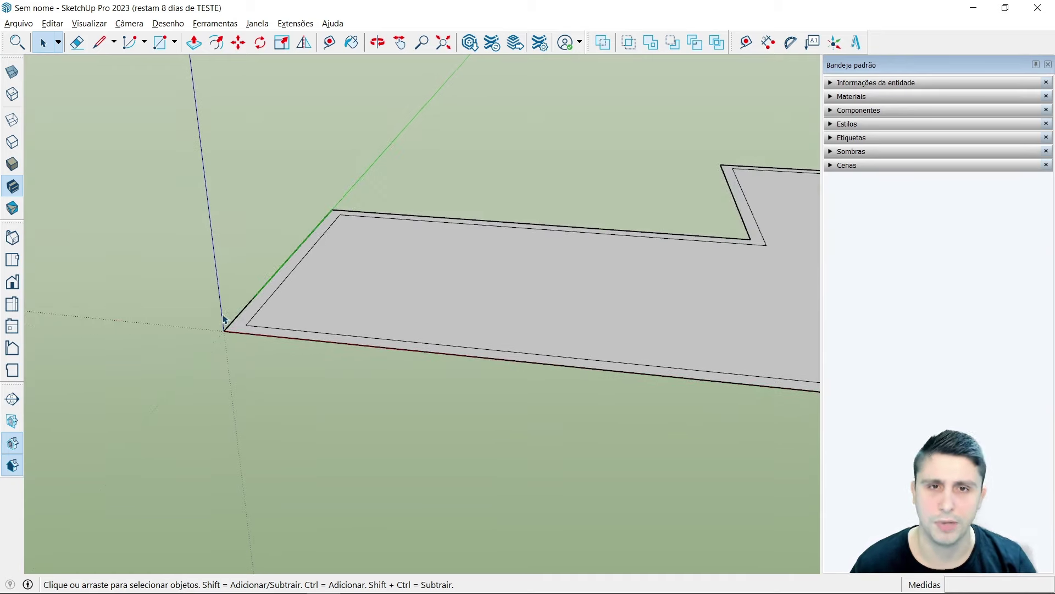
scroll(225, 319, down, 2)
middle_drag(353, 368, 502, 412)
scroll(410, 391, down, 2)
middle_drag(410, 391, 469, 443)
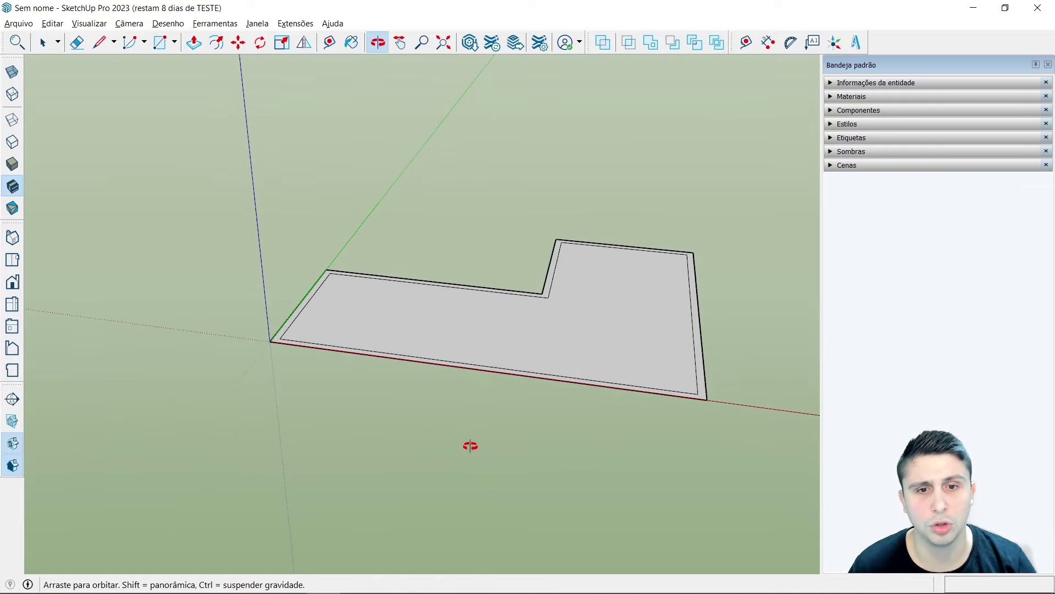
scroll(414, 254, up, 2)
scroll(320, 283, down, 2)
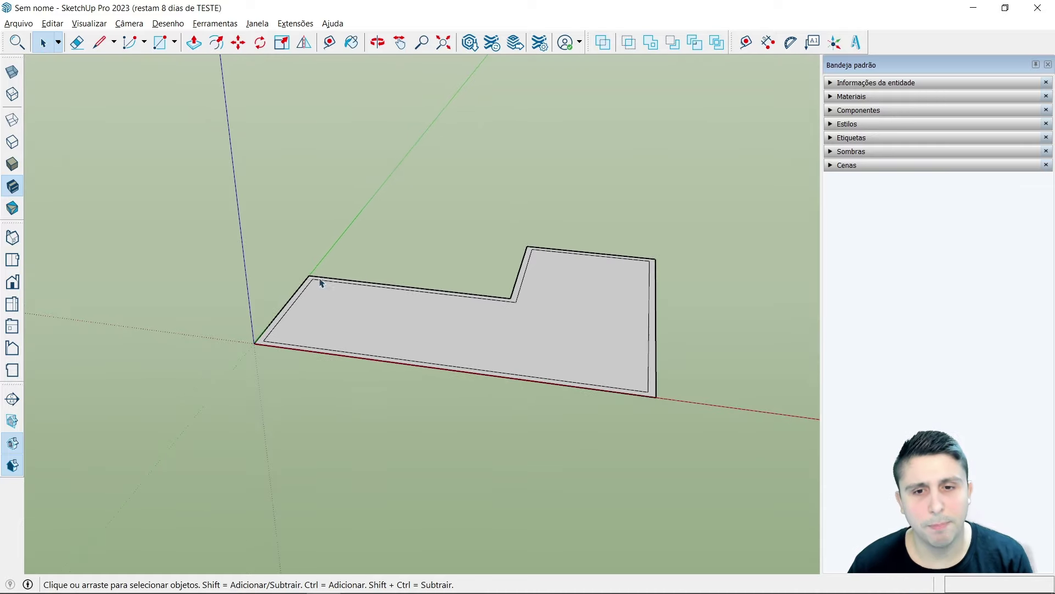
middle_drag(566, 348, 589, 323)
scroll(589, 323, up, 2)
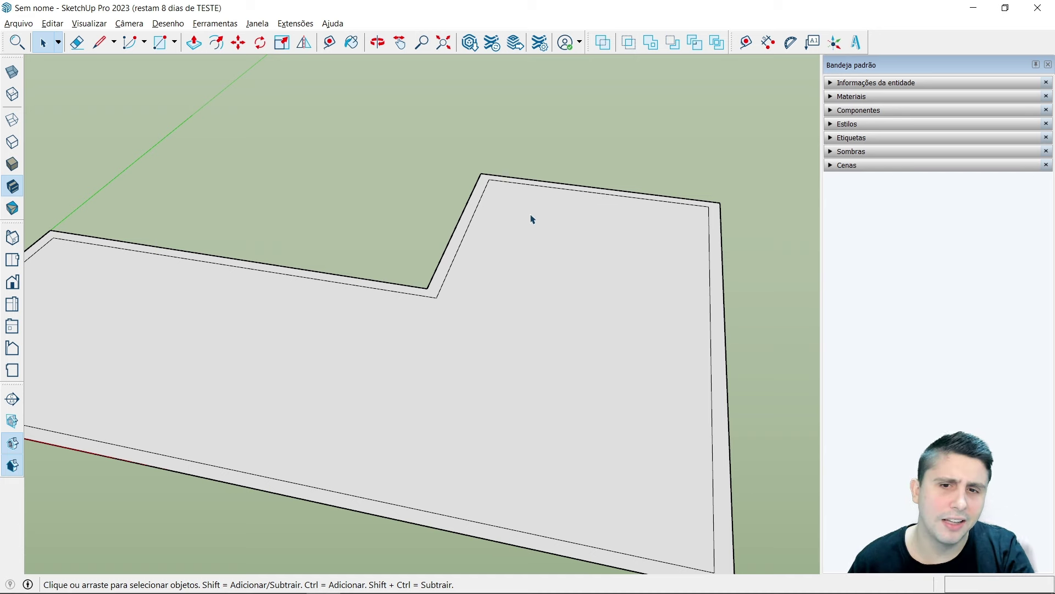
Step: Draw a line across the notch from its inner corner and measure the notch
click(99, 43)
click(436, 297)
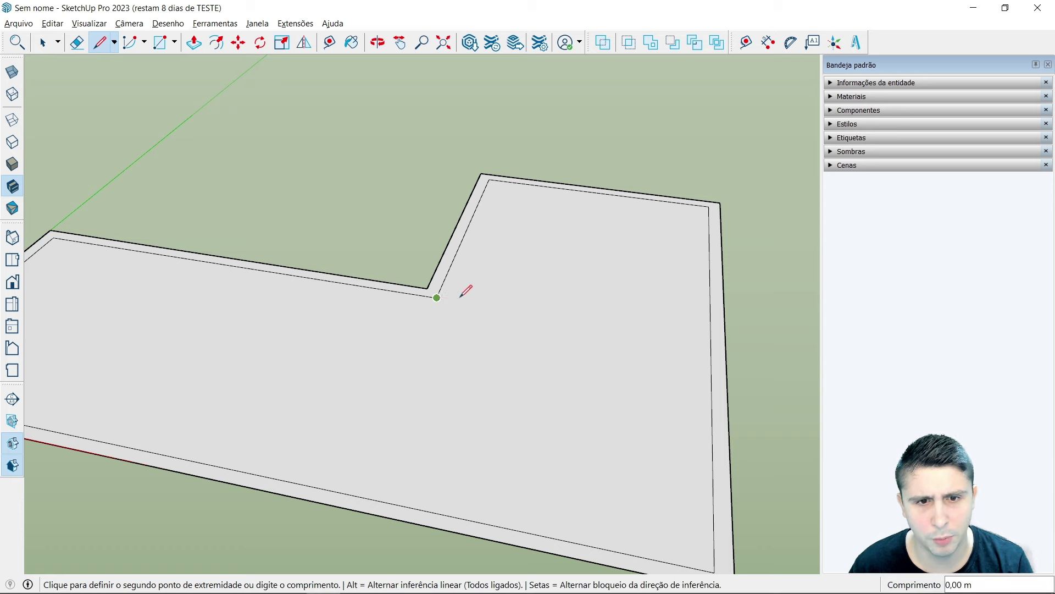
click(711, 339)
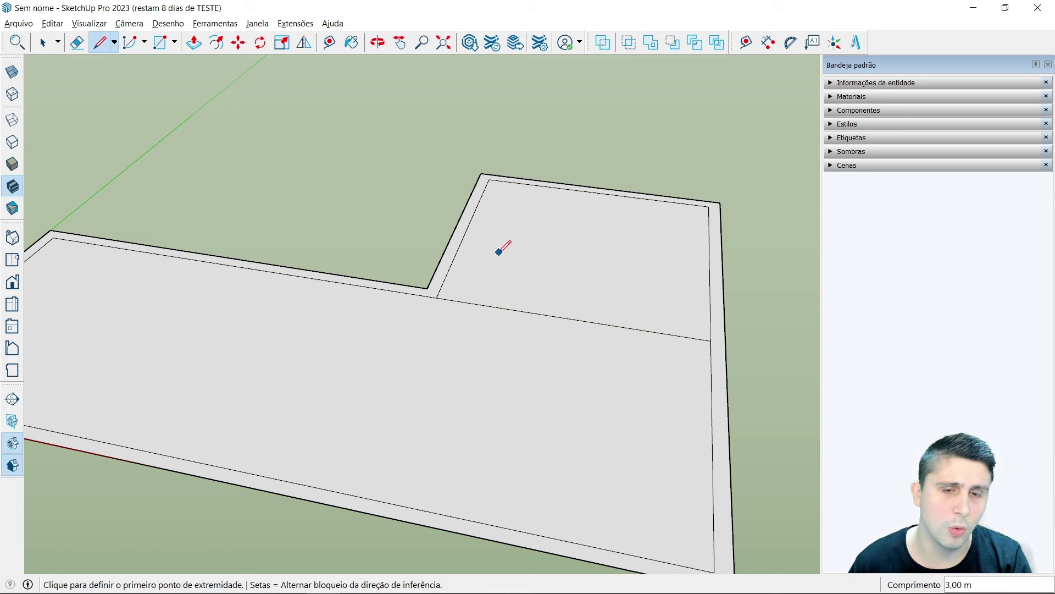
click(331, 46)
scroll(472, 242, up, 2)
click(422, 321)
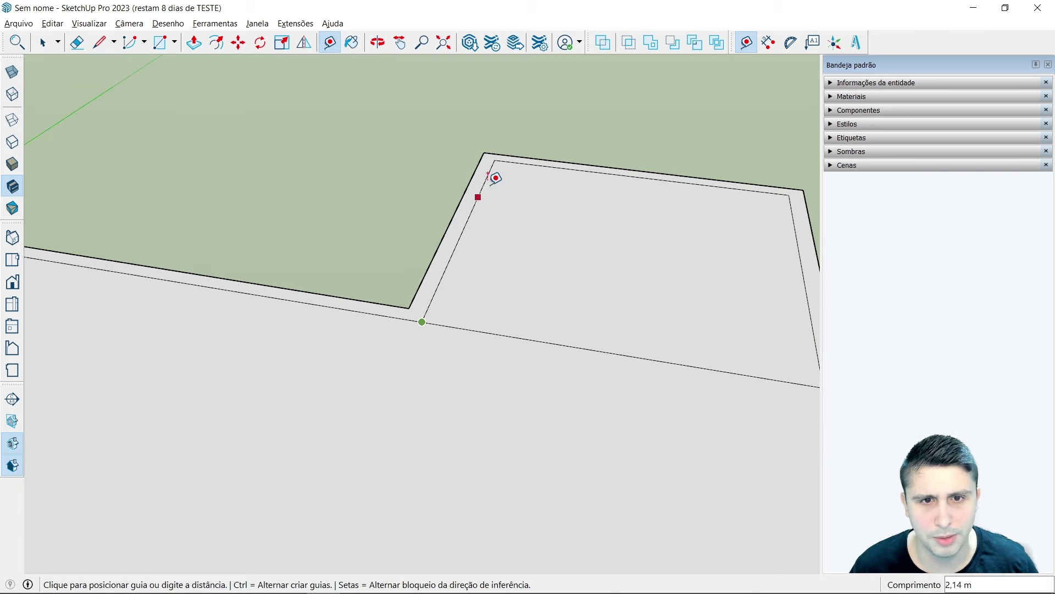
click(495, 160)
key(space)
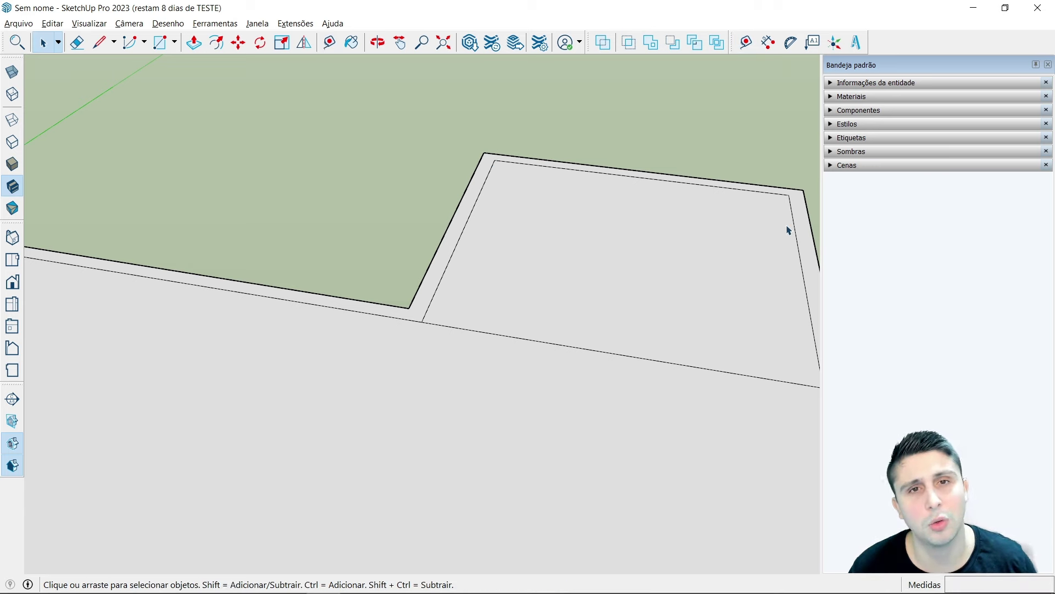
Step: Mark a point 1 m along the inner edge and draw a cross line to the far edge
click(103, 44)
click(422, 322)
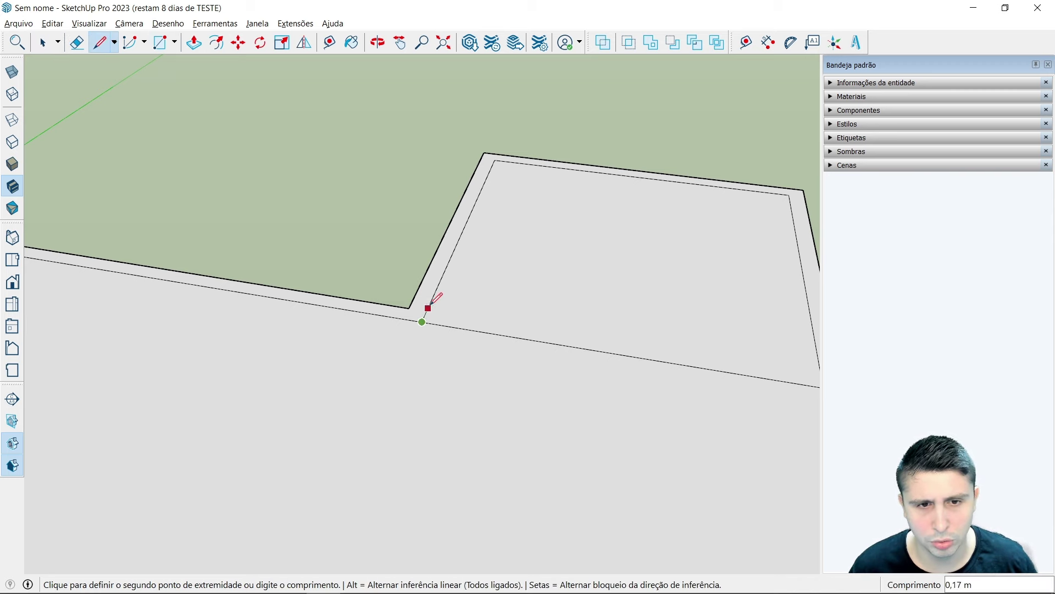
text(1)
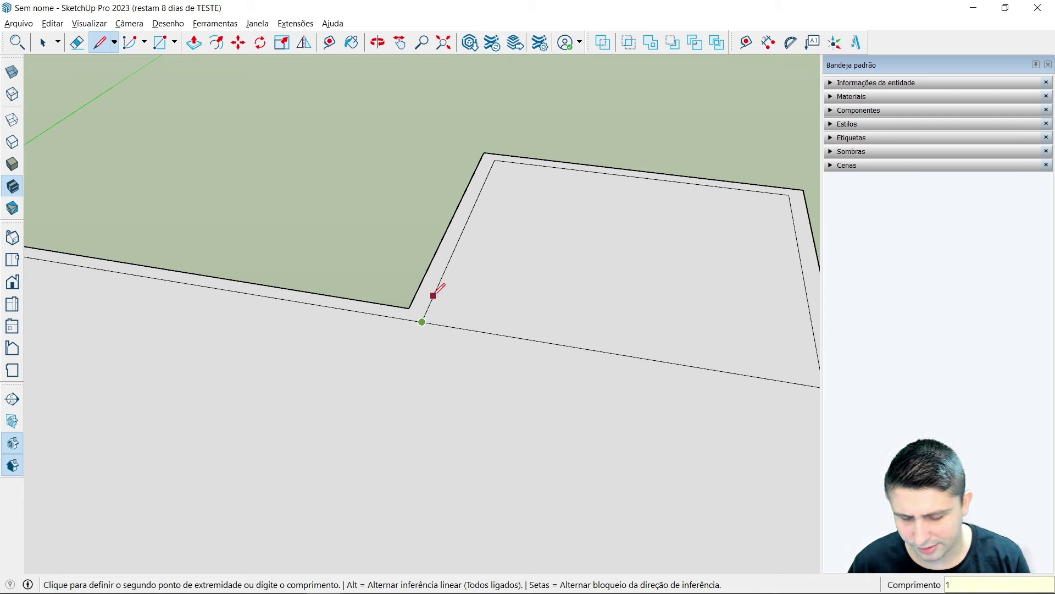
key(Return)
click(451, 256)
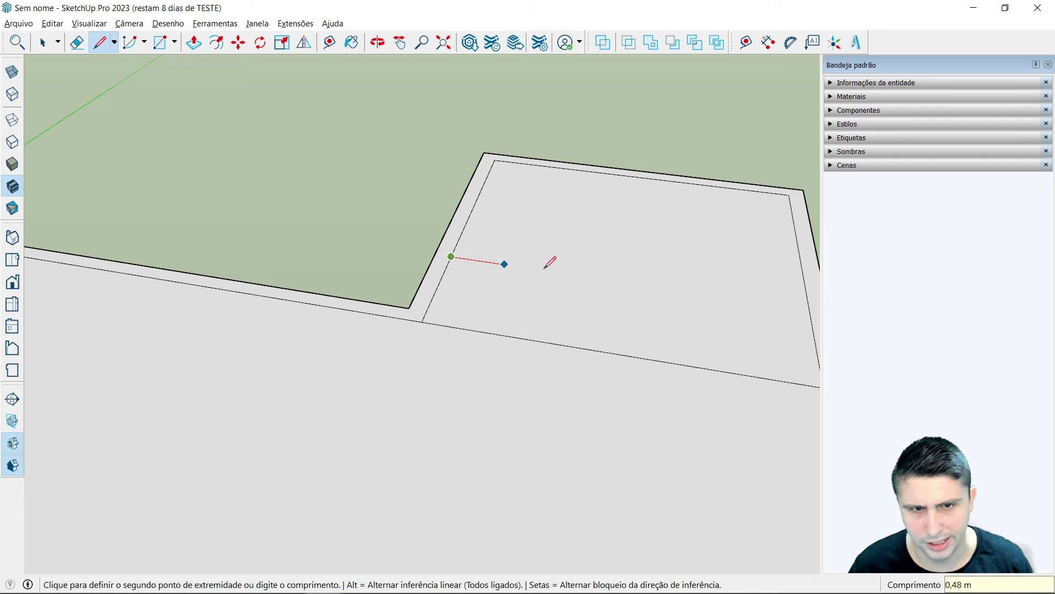
click(808, 308)
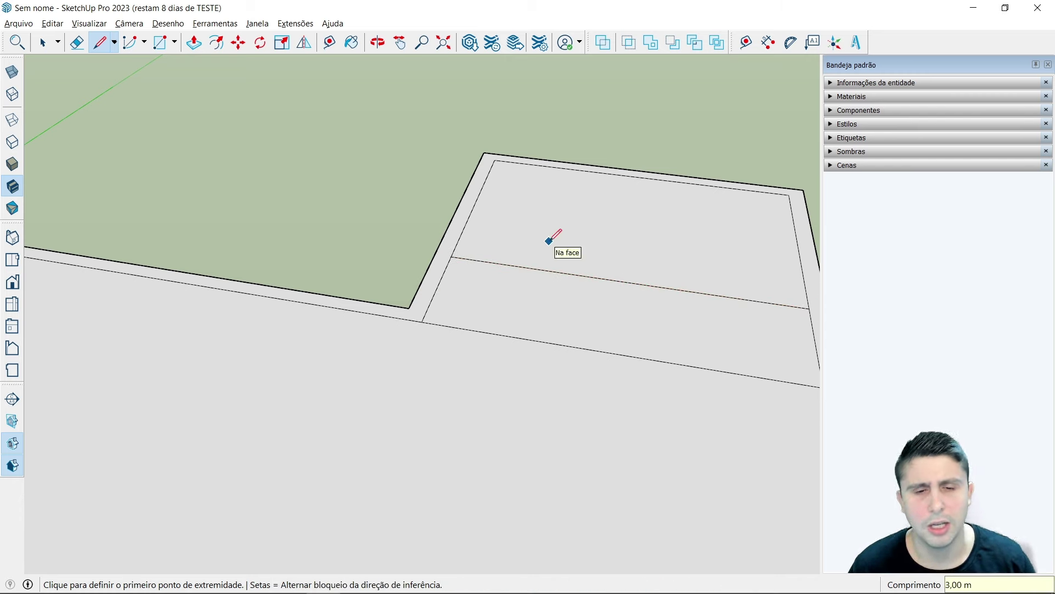
scroll(525, 208, up, 2)
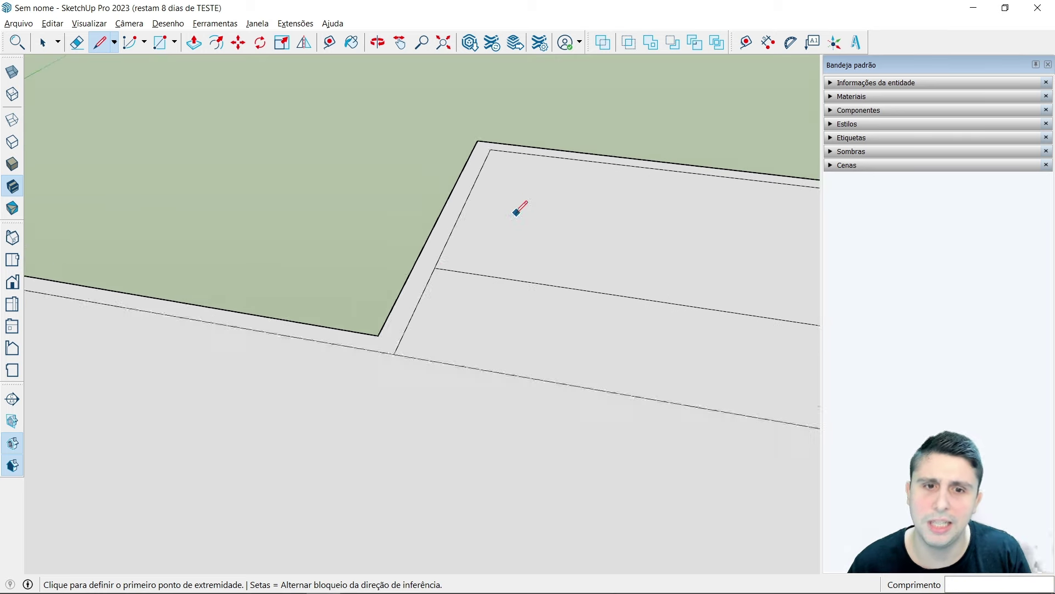
scroll(511, 211, up, 2)
Step: Mark another 1 m point and draw the second parallel step edge
click(423, 279)
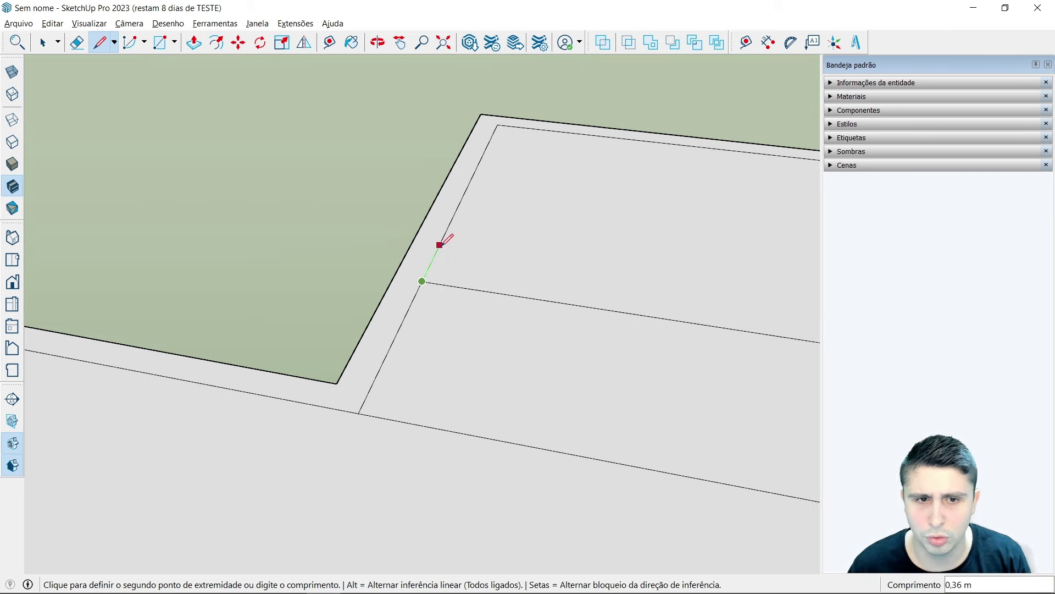
text(1)
key(Return)
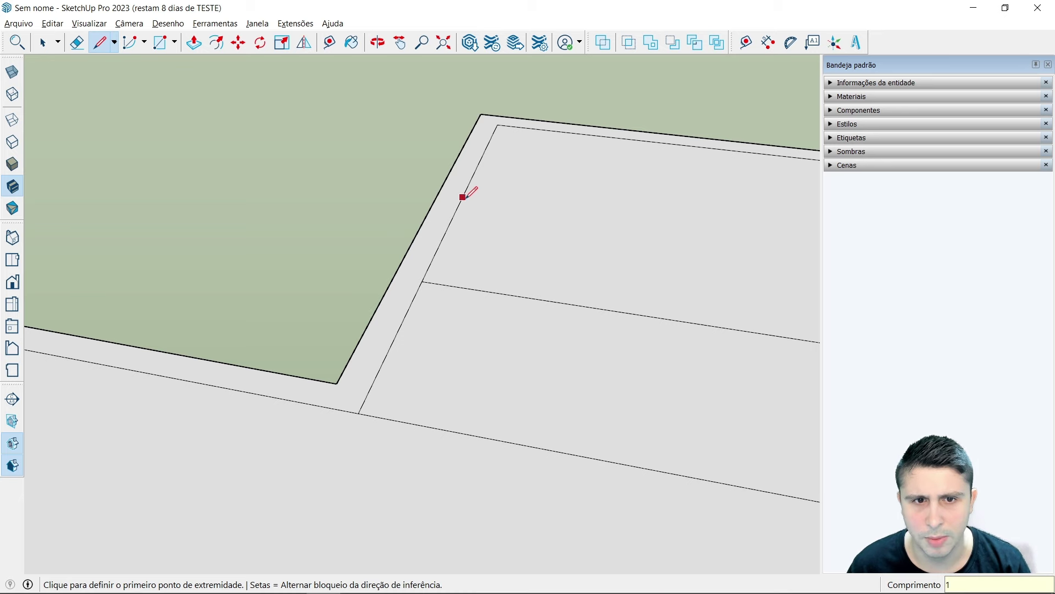
click(466, 190)
scroll(468, 189, down, 1)
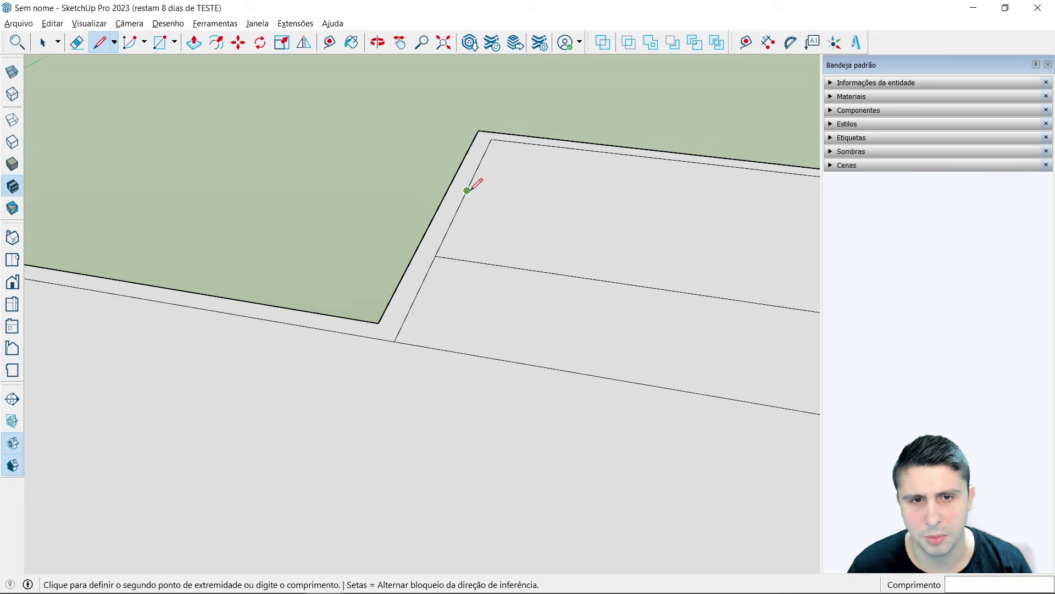
scroll(468, 190, down, 2)
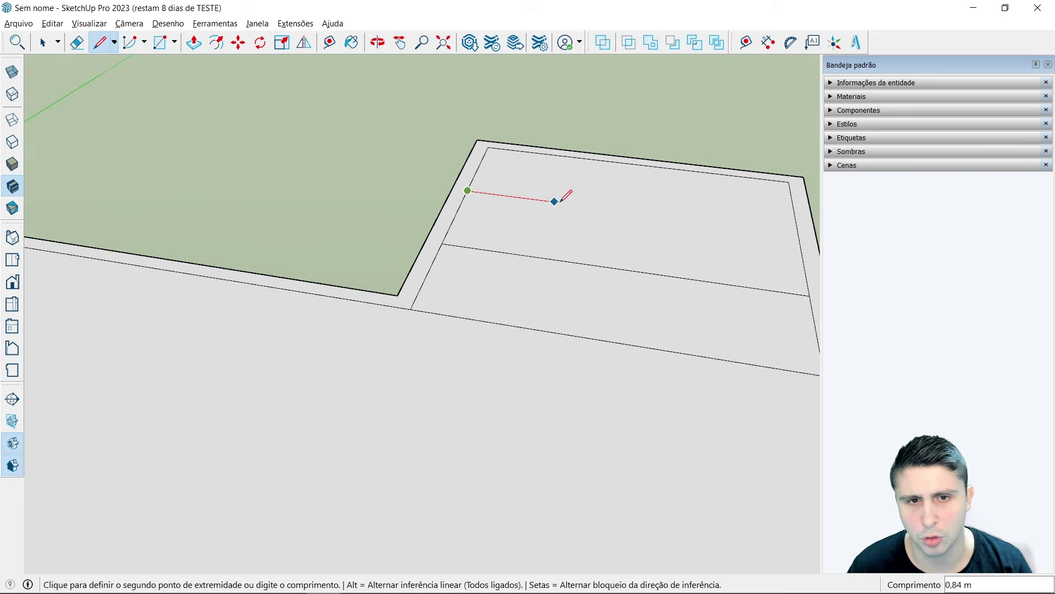
click(798, 232)
key(space)
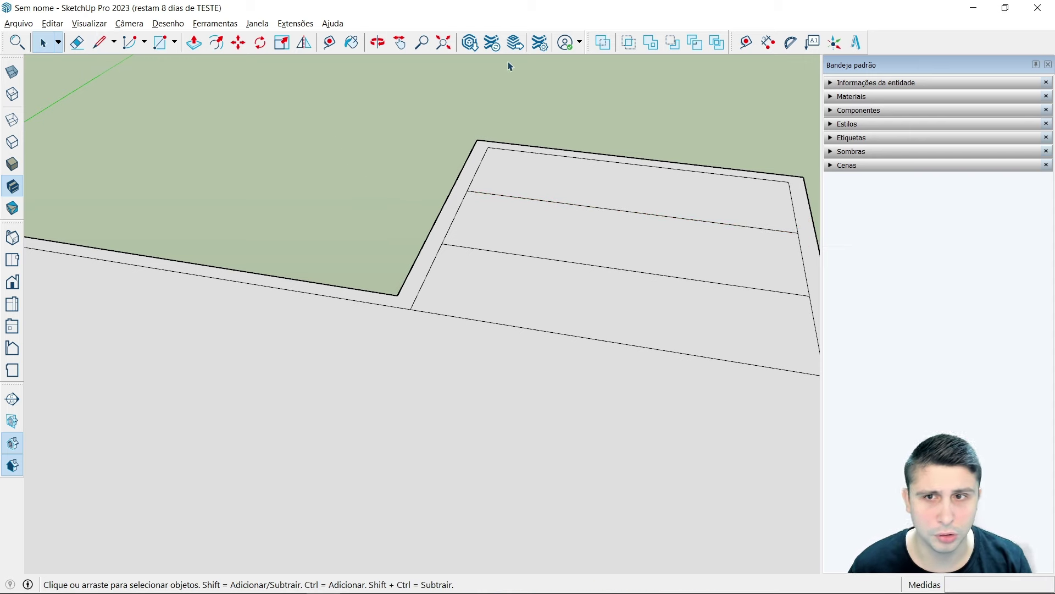
Step: Measure the step depths, confirming each is 1,00 m
click(330, 45)
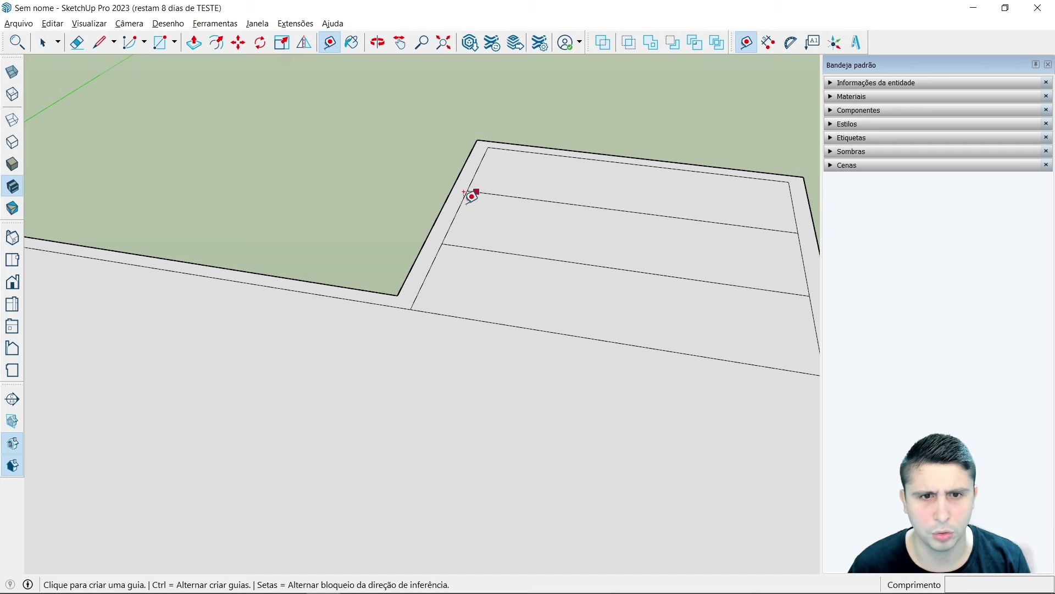
scroll(470, 193, up, 2)
click(396, 340)
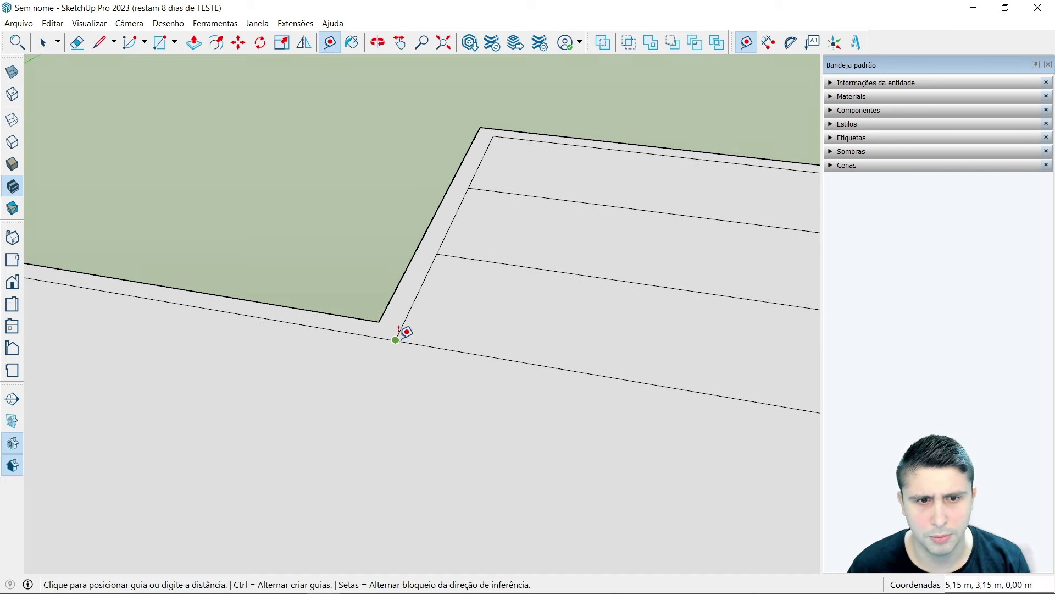
click(436, 254)
click(437, 253)
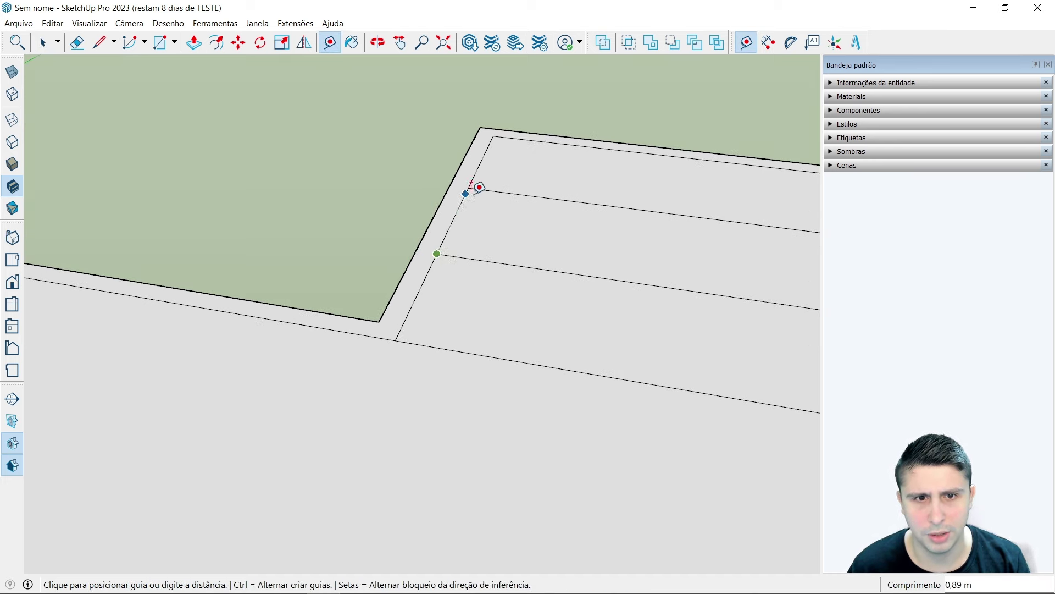
click(469, 189)
click(469, 188)
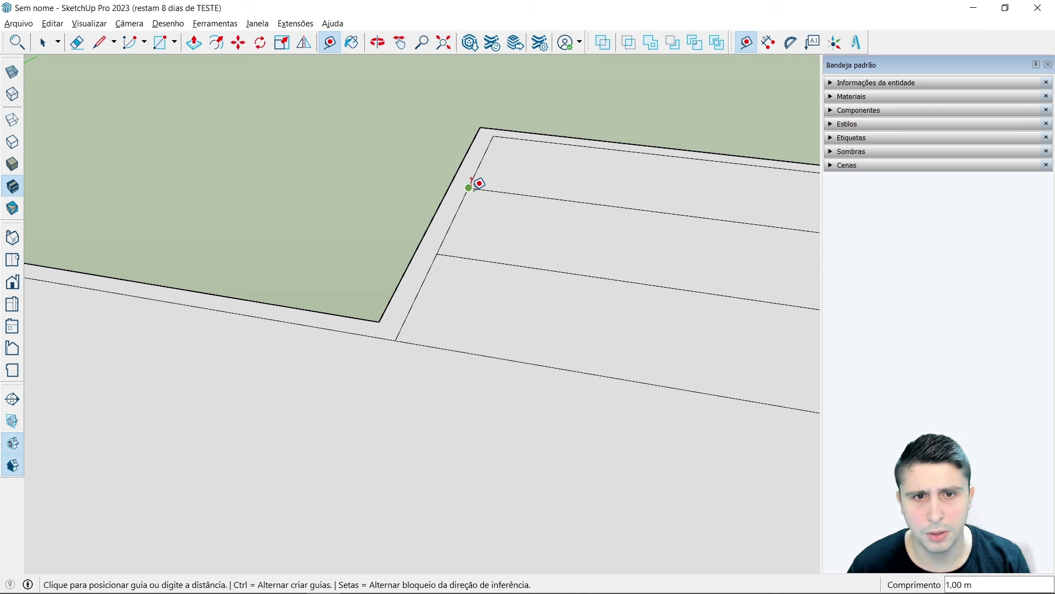
click(500, 133)
scroll(405, 276, up, 2)
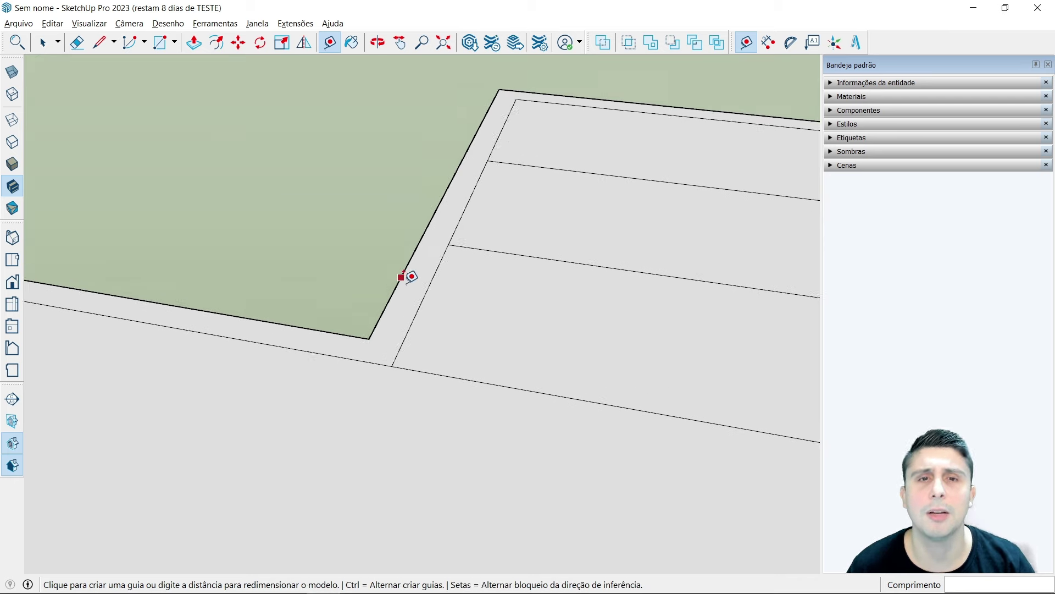
scroll(407, 285, up, 1)
scroll(410, 299, up, 2)
Step: Place a guide line 0,15 m from the slab's outer corner
click(355, 354)
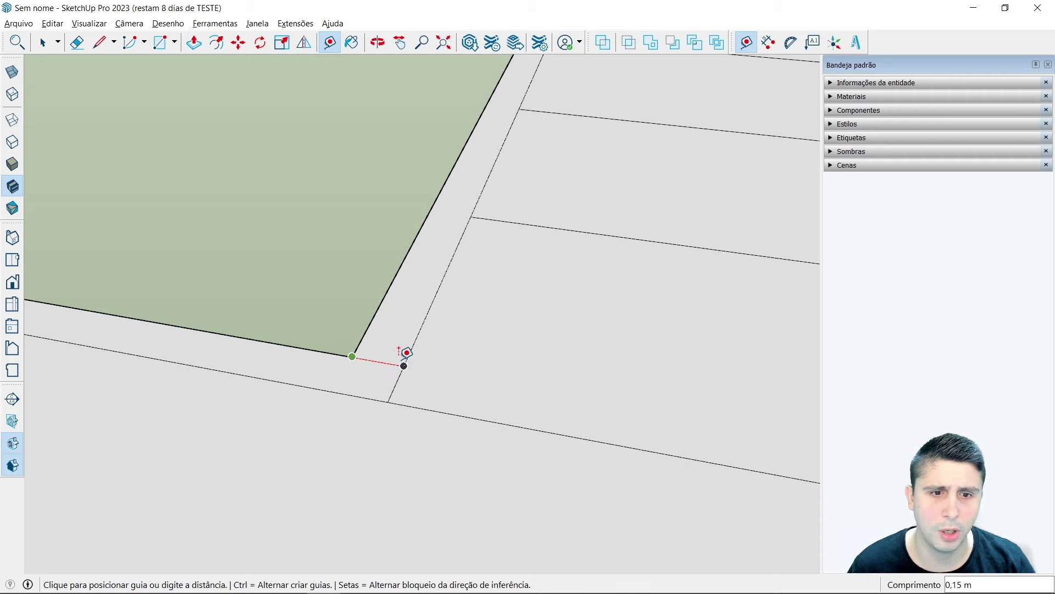
click(402, 351)
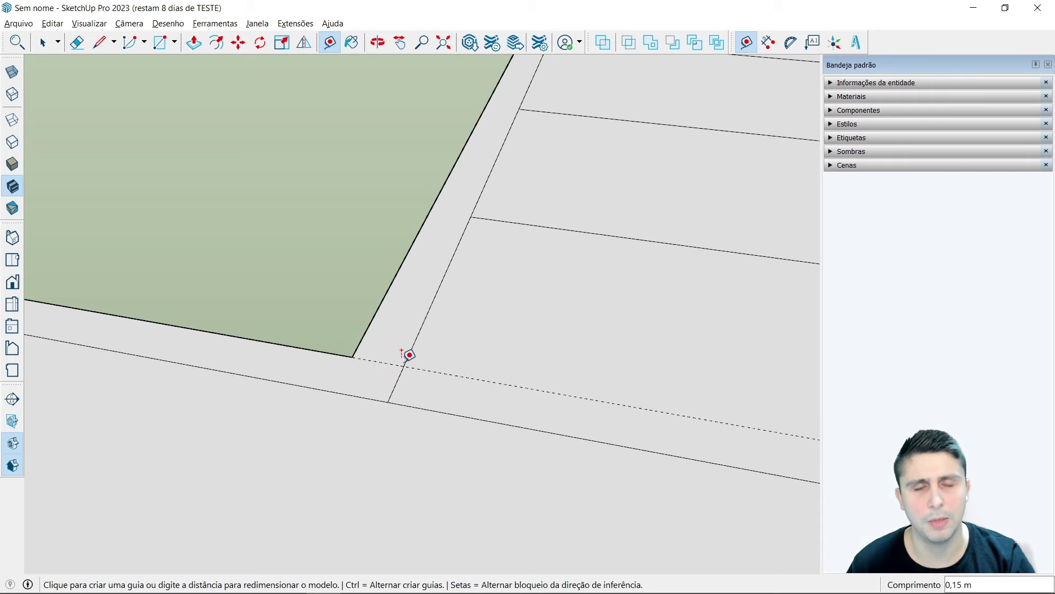
scroll(395, 343, down, 2)
scroll(357, 313, down, 2)
scroll(330, 294, down, 2)
key(space)
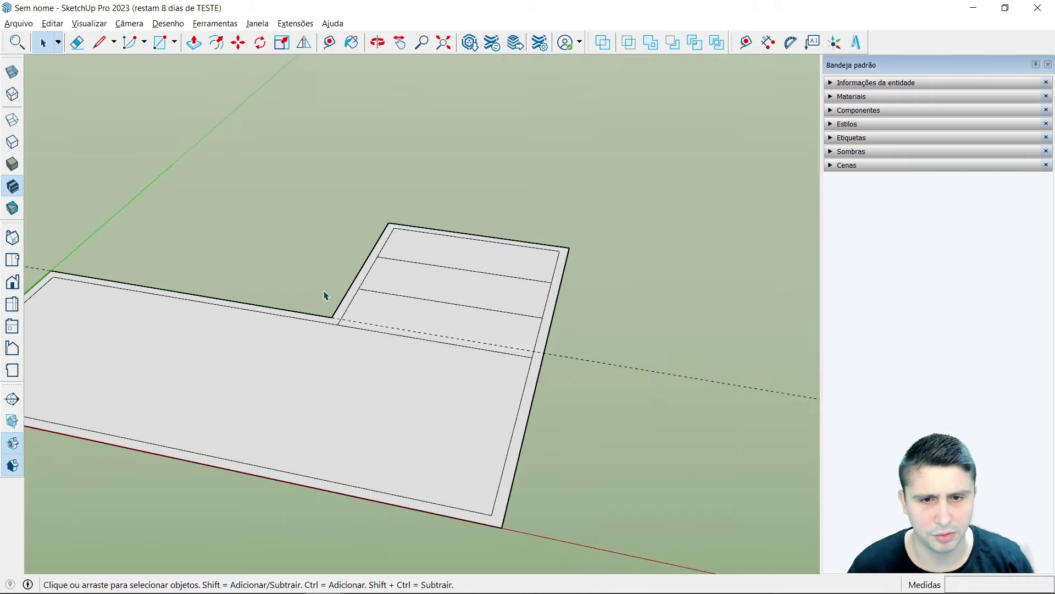
scroll(357, 327, down, 2)
scroll(519, 302, down, 2)
scroll(471, 377, down, 1)
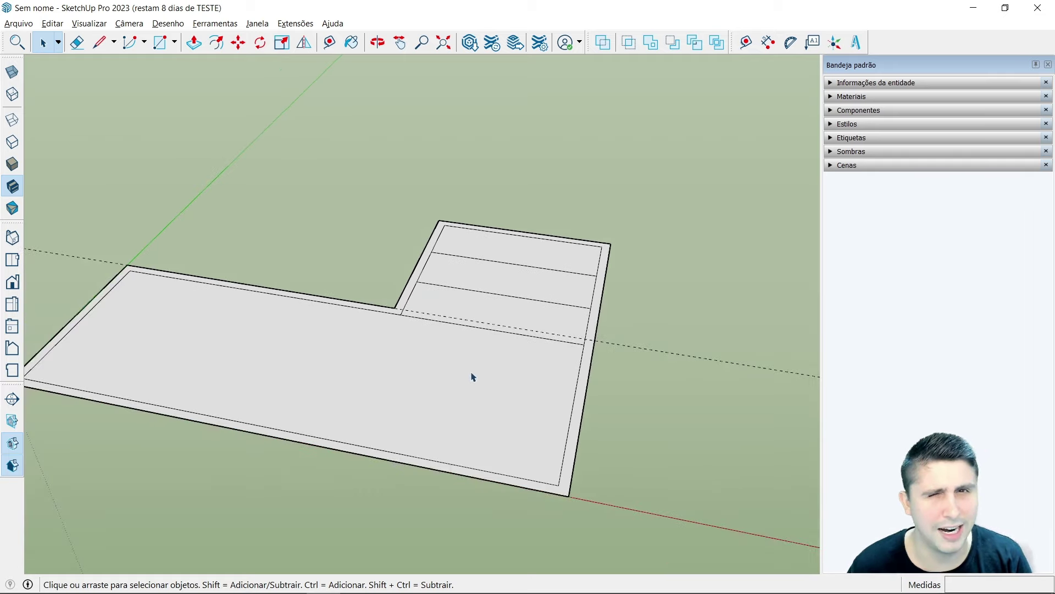
Step: Orbit around the L-shaped slab to inspect it from several angles
mouse_move(471, 377)
middle_down()
mouse_move(528, 313)
mouse_move(494, 315)
middle_up()
scroll(503, 305, up, 2)
scroll(506, 301, up, 1)
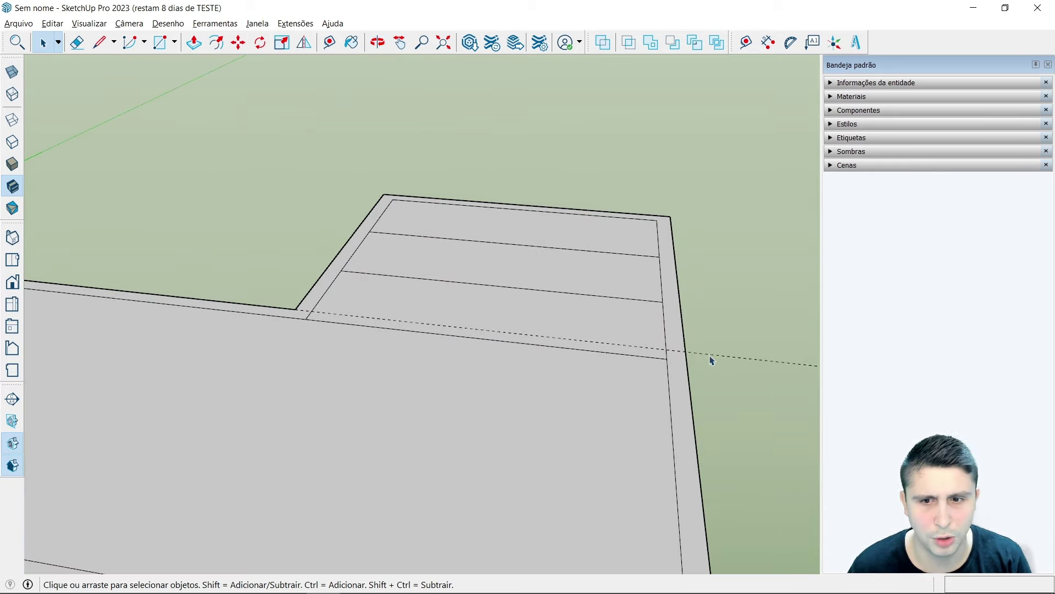
scroll(665, 287, down, 3)
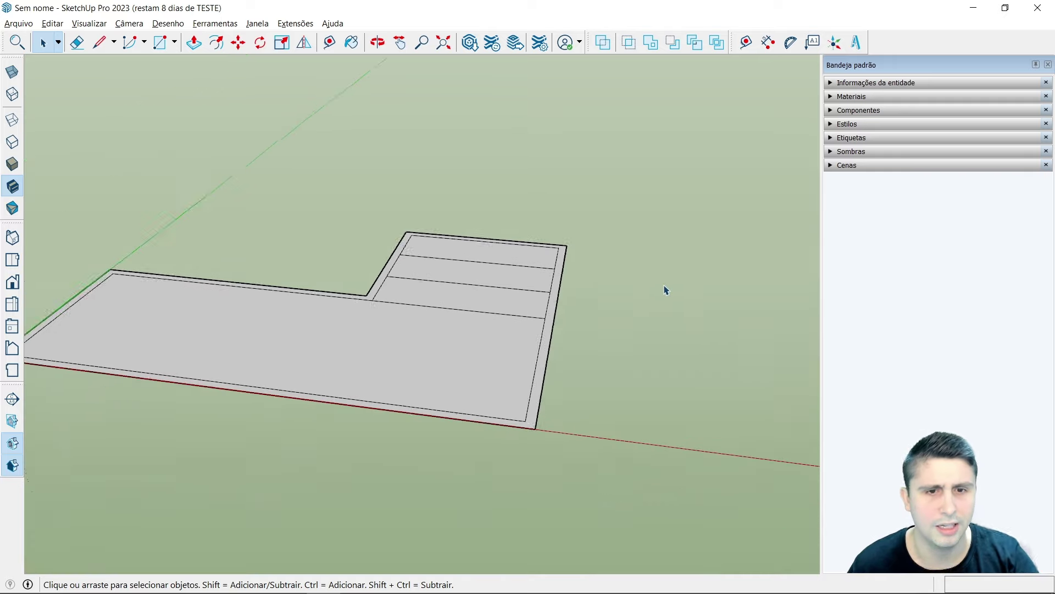
scroll(580, 313, down, 2)
mouse_move(580, 313)
middle_down()
mouse_move(518, 407)
mouse_move(484, 402)
middle_up()
scroll(385, 332, up, 2)
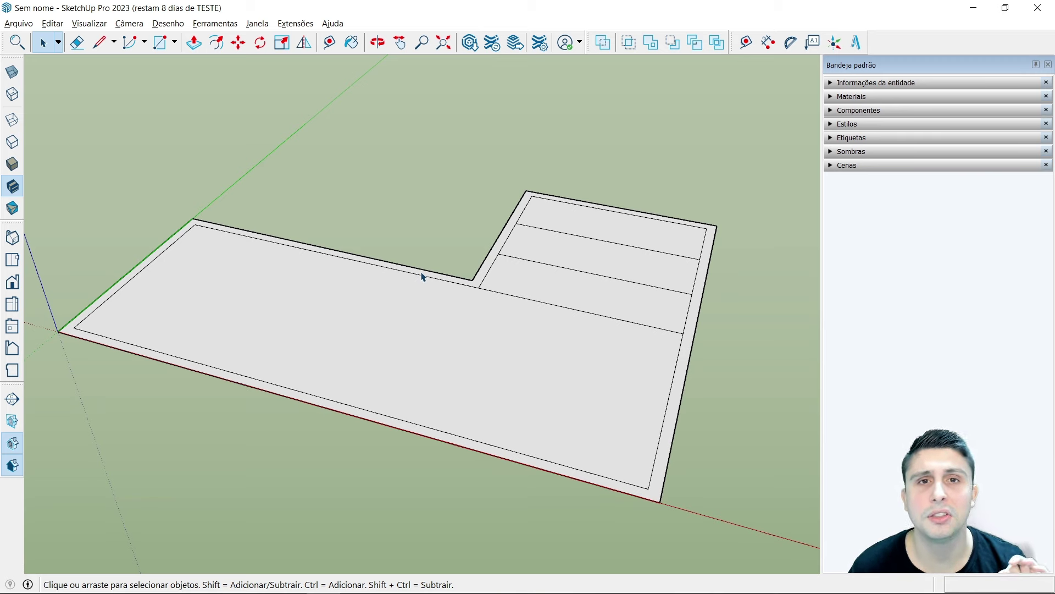
mouse_move(504, 300)
middle_down()
mouse_move(615, 421)
mouse_move(717, 370)
mouse_move(727, 377)
middle_up()
scroll(714, 388, up, 2)
Step: Select the outer border strip and make it a group with Criar grupo
scroll(709, 395, up, 1)
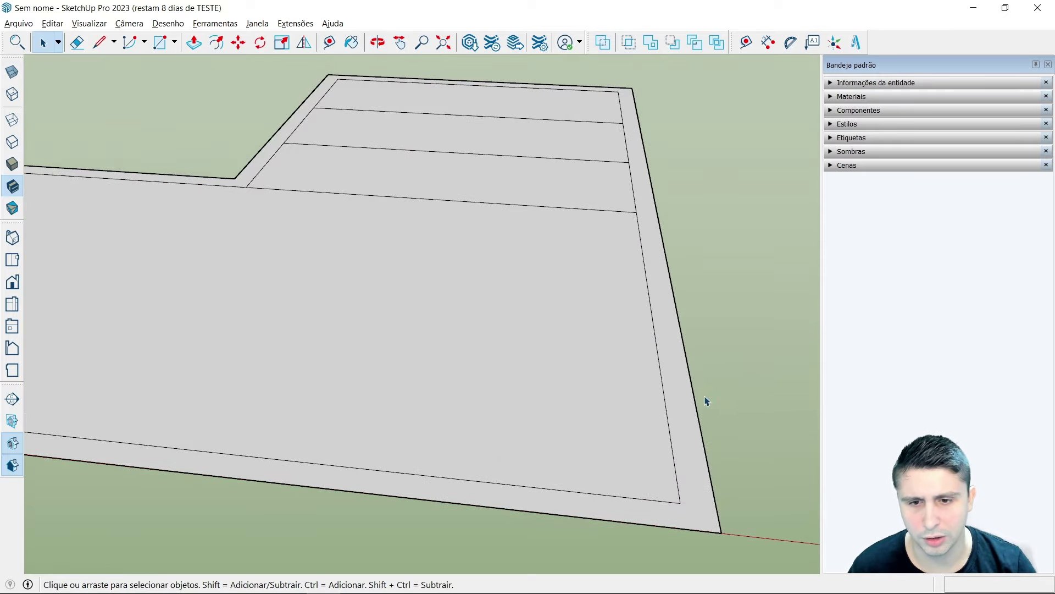
scroll(705, 404, up, 1)
double_click(678, 408)
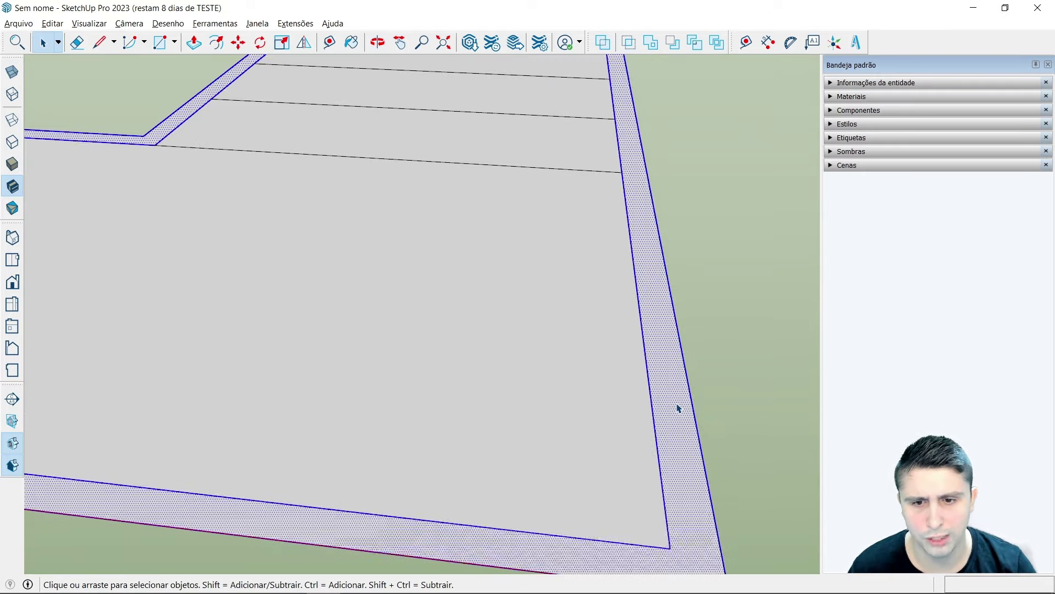
scroll(646, 389, down, 2)
scroll(650, 391, down, 1)
scroll(643, 414, down, 1)
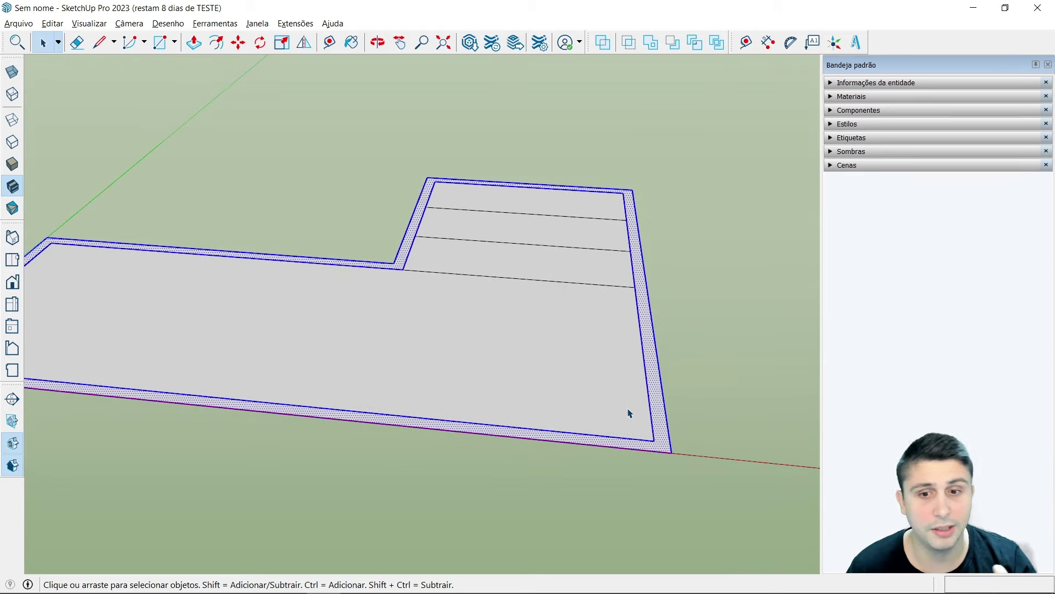
scroll(671, 395, up, 2)
scroll(663, 391, up, 1)
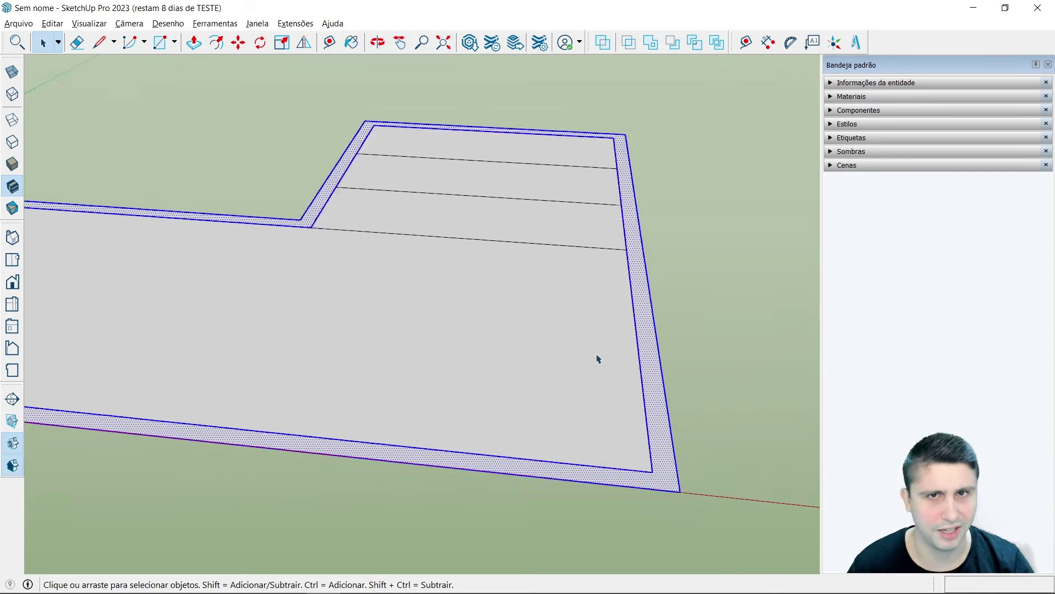
scroll(666, 377, up, 1)
scroll(656, 363, up, 1)
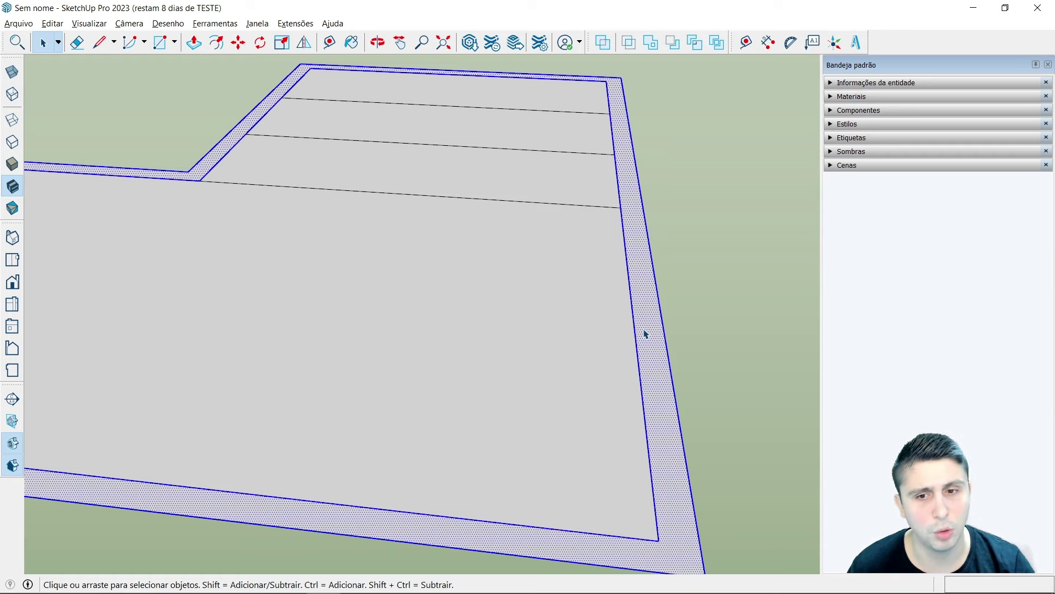
right_click(645, 334)
click(679, 434)
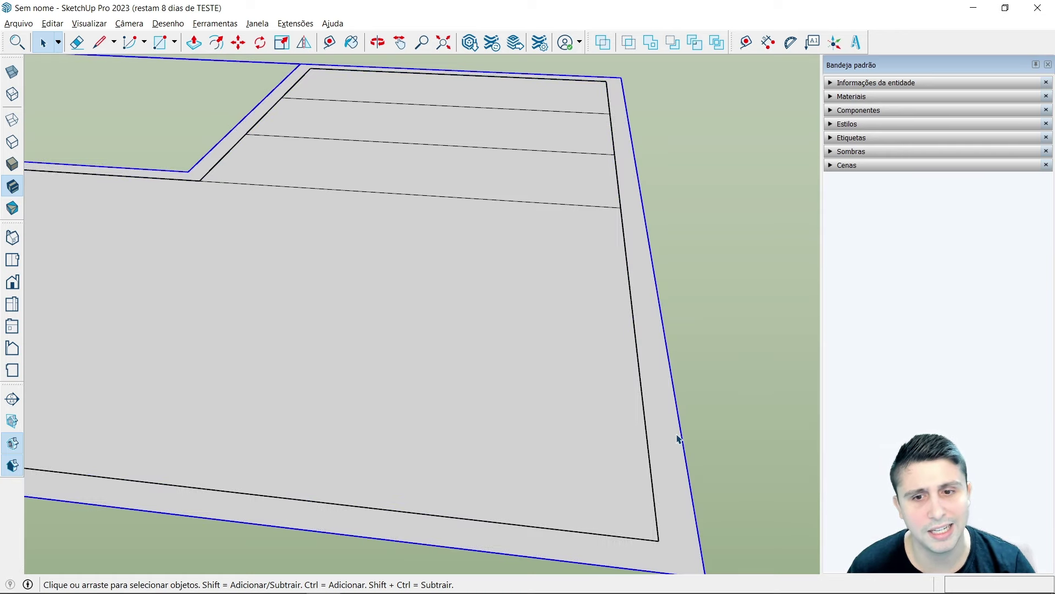
Step: Select the main pool floor face
scroll(618, 377, down, 2)
scroll(622, 379, down, 2)
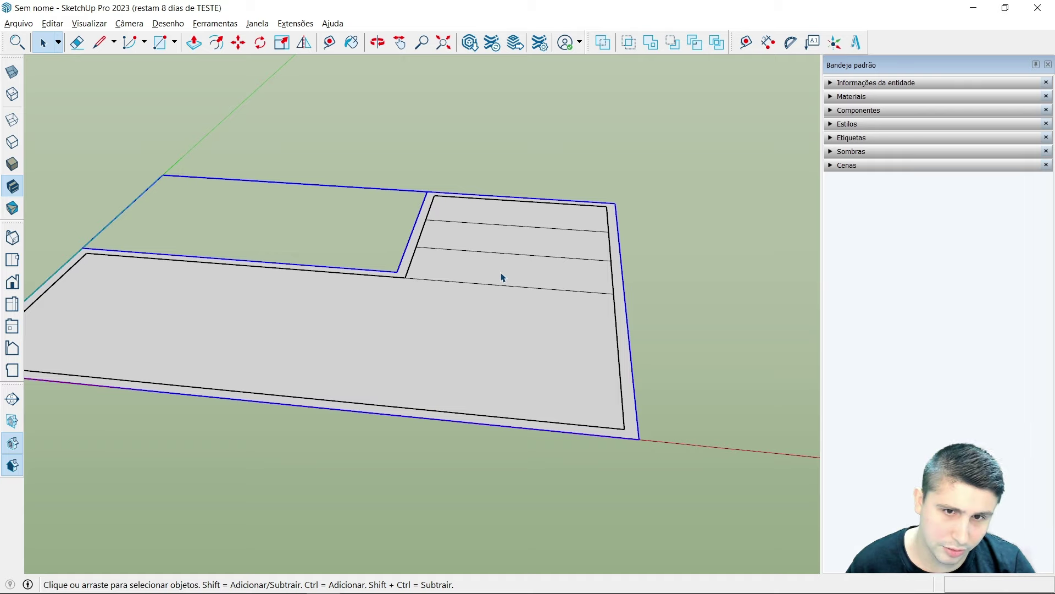
scroll(402, 315, up, 1)
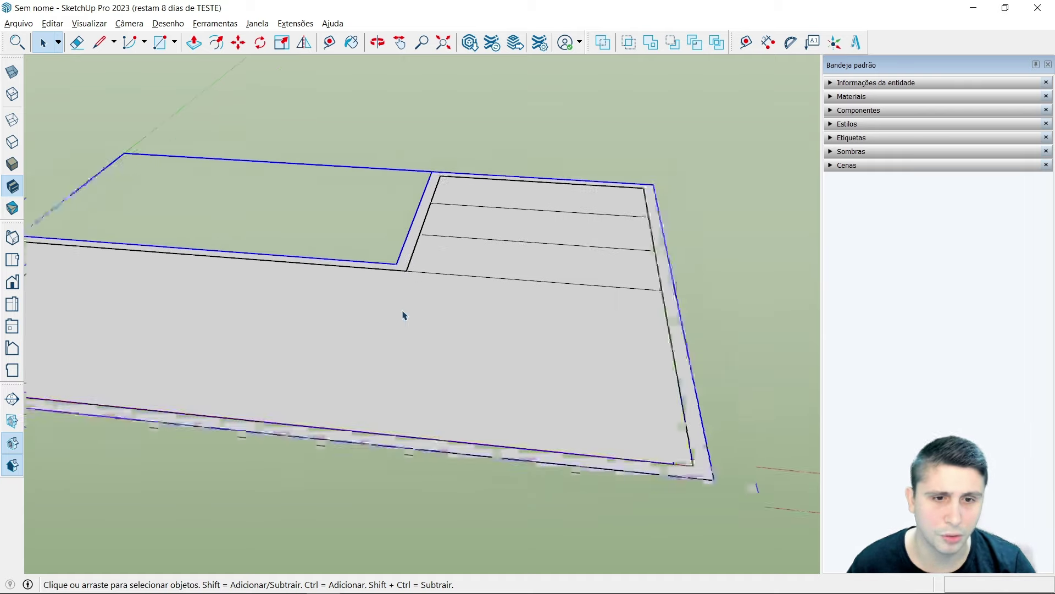
click(381, 336)
Step: Group the pool floor face and the step strip nearest the floor
scroll(382, 337, up, 1)
right_click(382, 337)
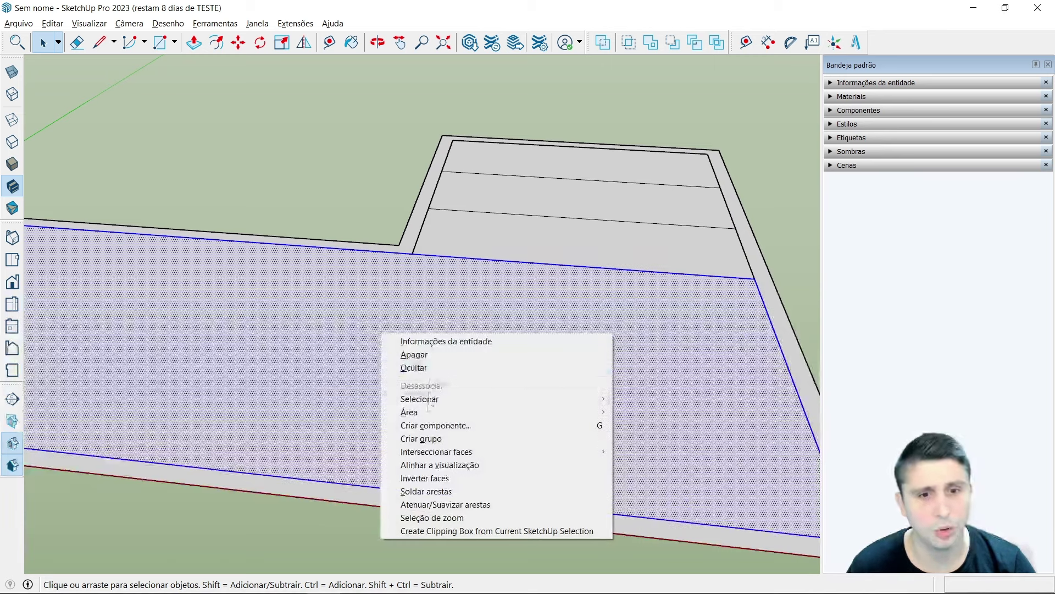
click(426, 438)
middle_drag(446, 412, 566, 325)
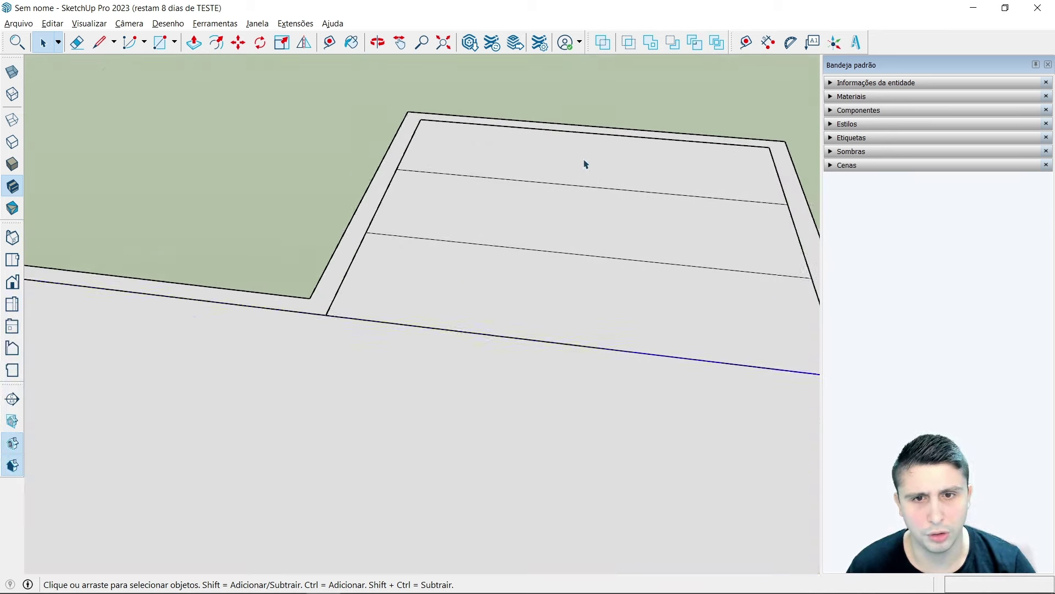
scroll(584, 162, up, 1)
click(467, 308)
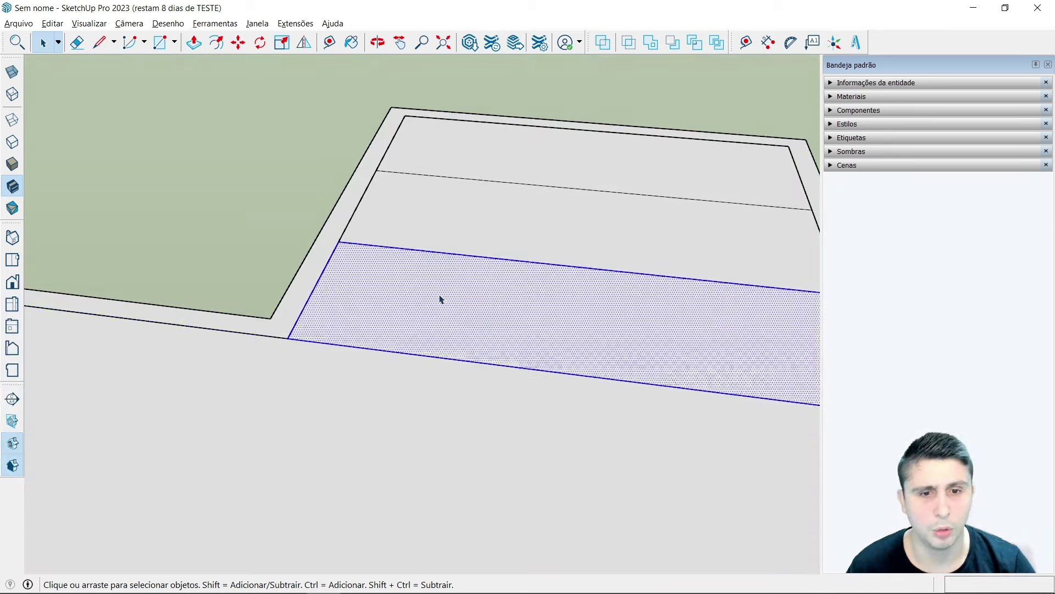
right_click(439, 299)
click(478, 403)
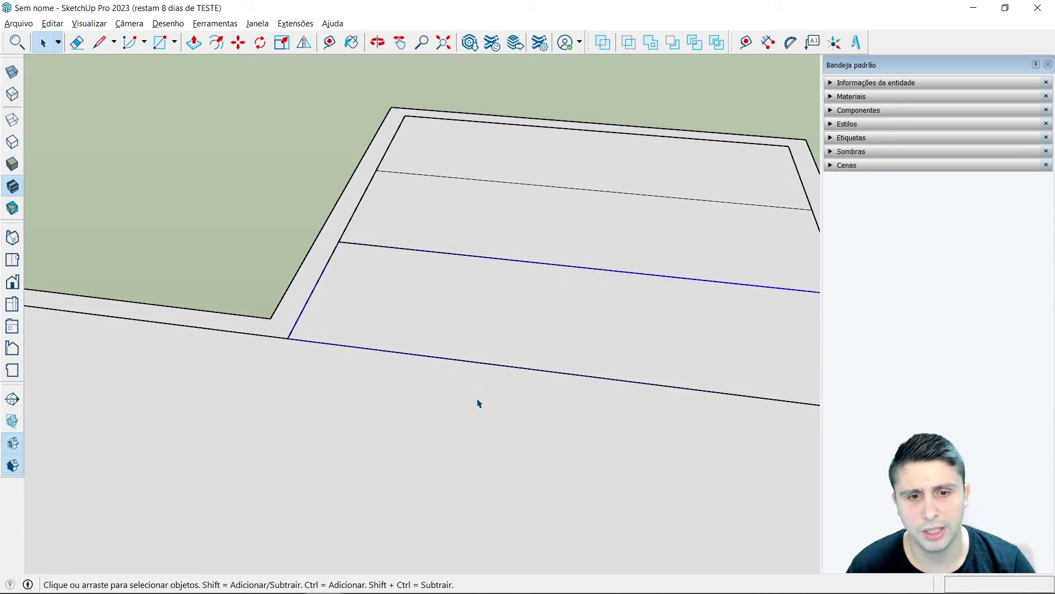
Step: Group the middle and top step strips separately
click(493, 238)
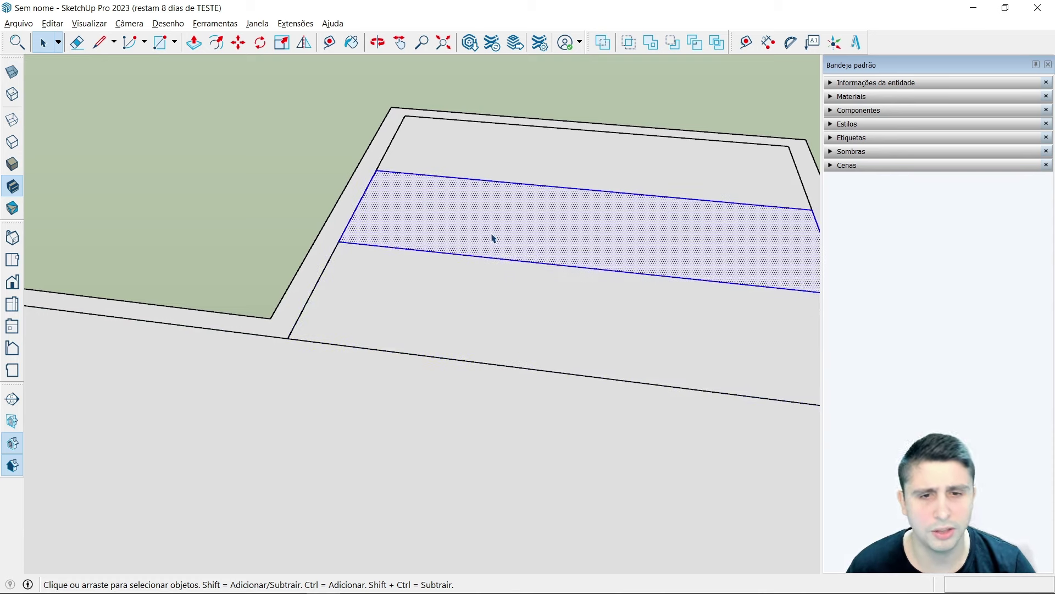
right_click(492, 237)
click(532, 339)
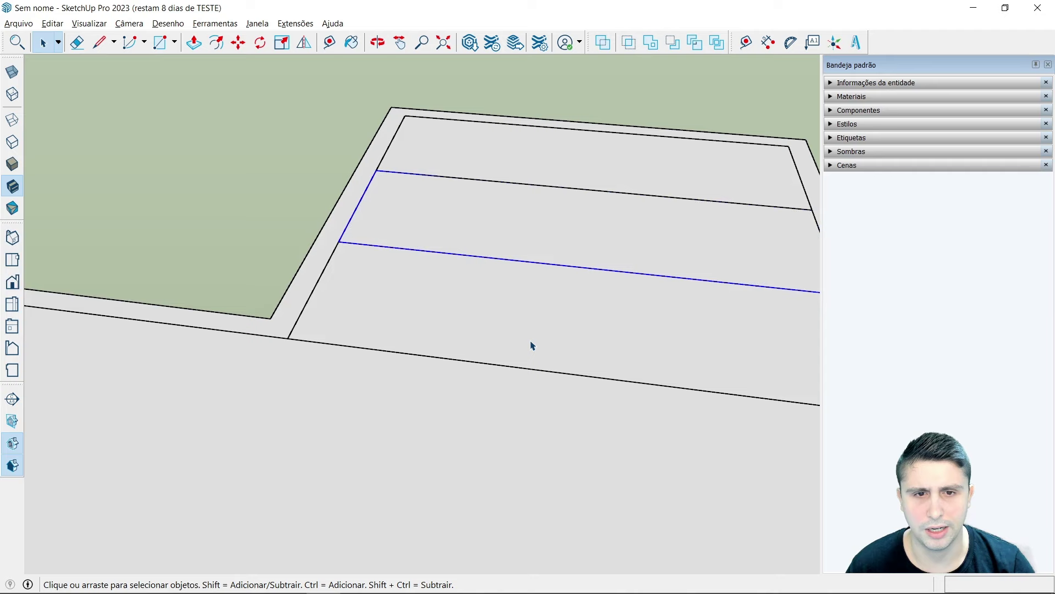
click(495, 165)
right_click(511, 158)
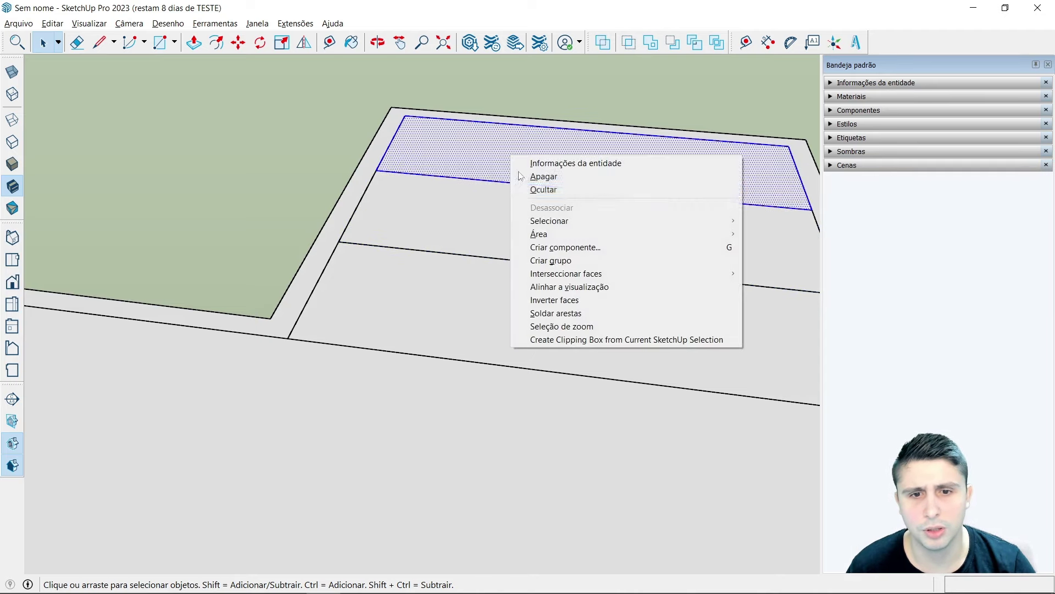
click(546, 261)
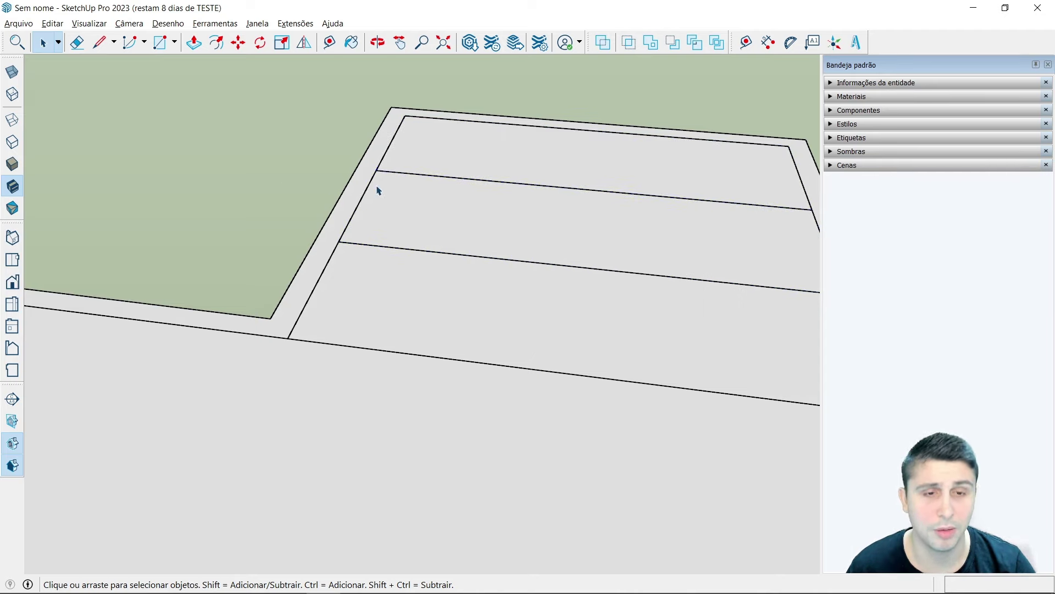
scroll(513, 229, down, 5)
scroll(558, 233, down, 3)
key(o)
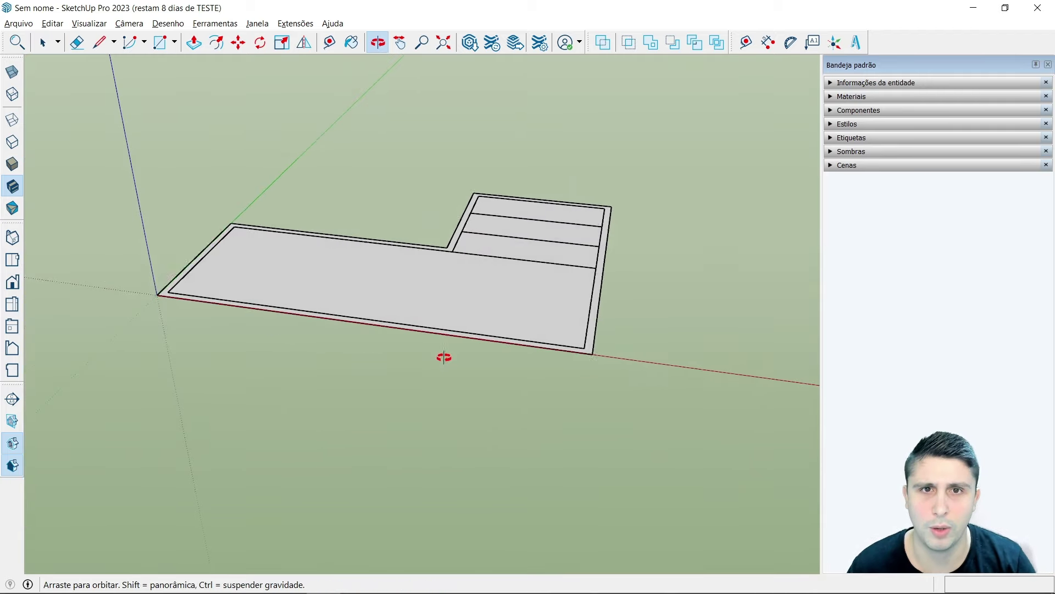
key(space)
scroll(444, 358, up, 3)
scroll(424, 358, up, 2)
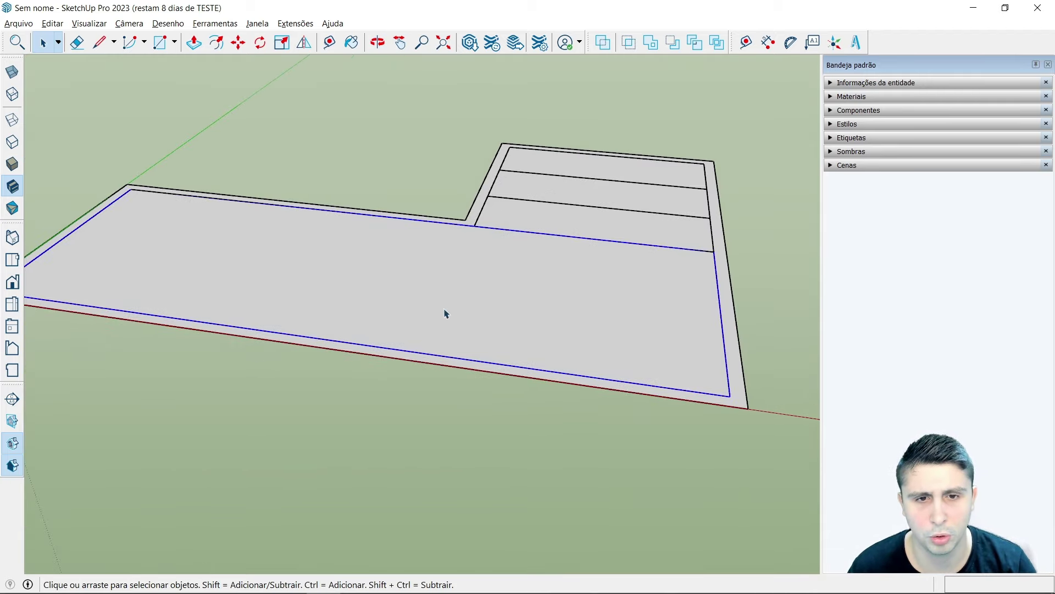
mouse_move(681, 299)
middle_down()
mouse_move(622, 361)
mouse_move(599, 318)
middle_up()
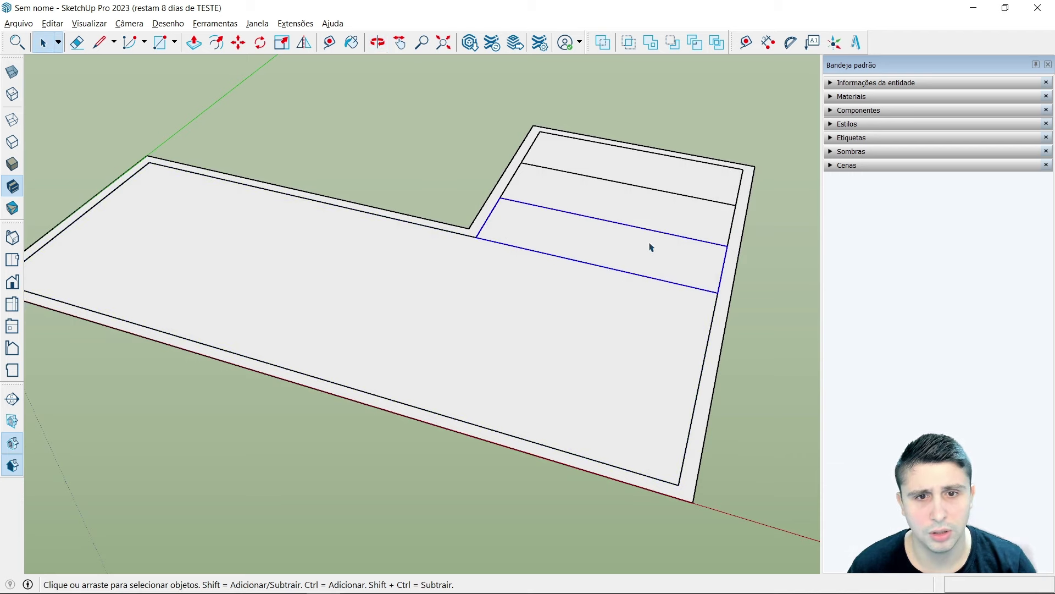
double_click(724, 300)
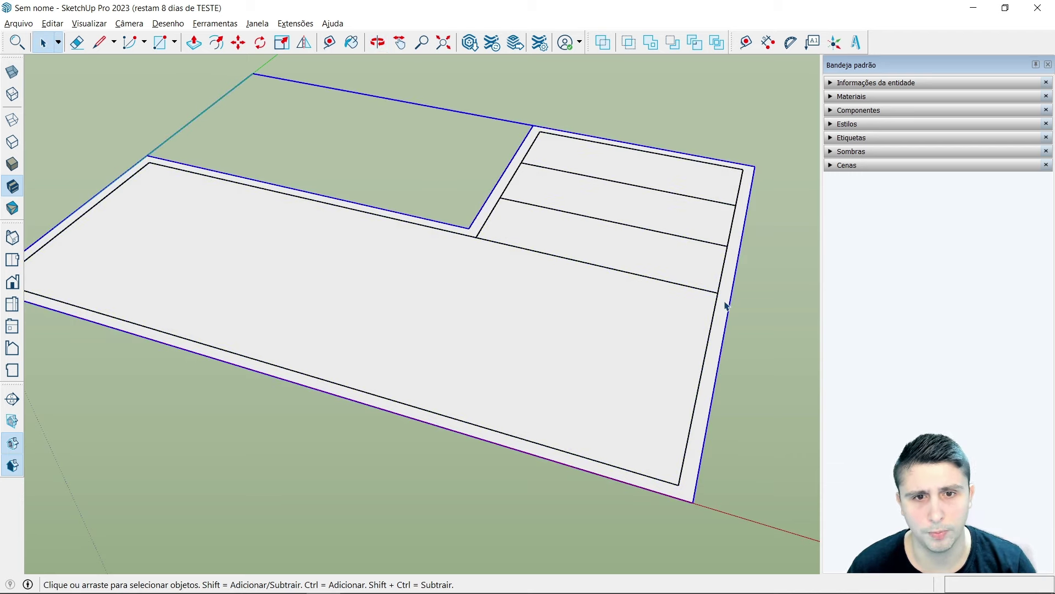
click(765, 350)
scroll(721, 310, down, 3)
mouse_move(721, 310)
middle_down()
mouse_move(676, 317)
mouse_move(642, 292)
middle_up()
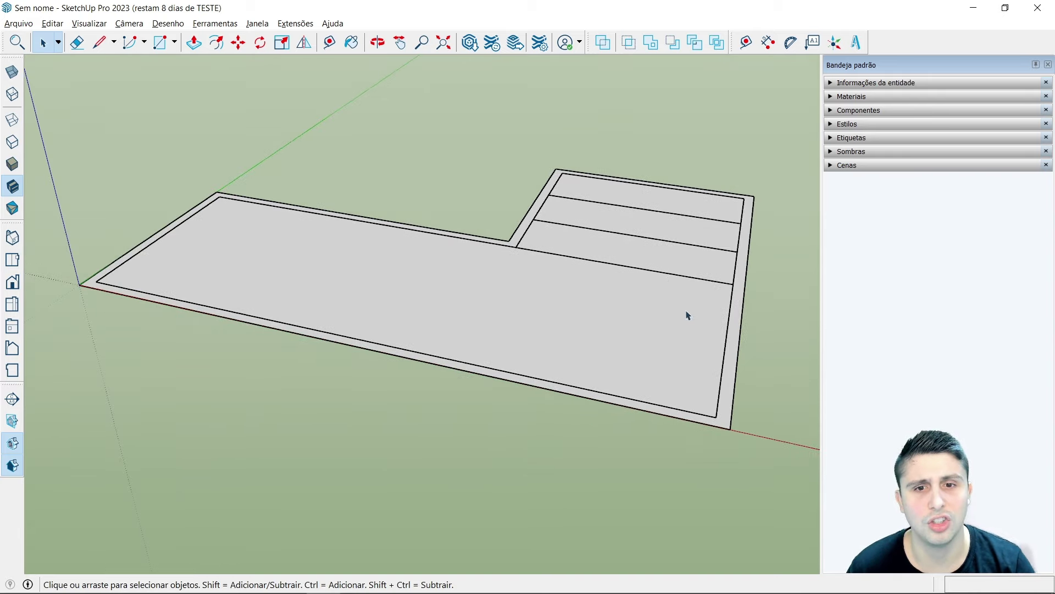
scroll(381, 208, up, 3)
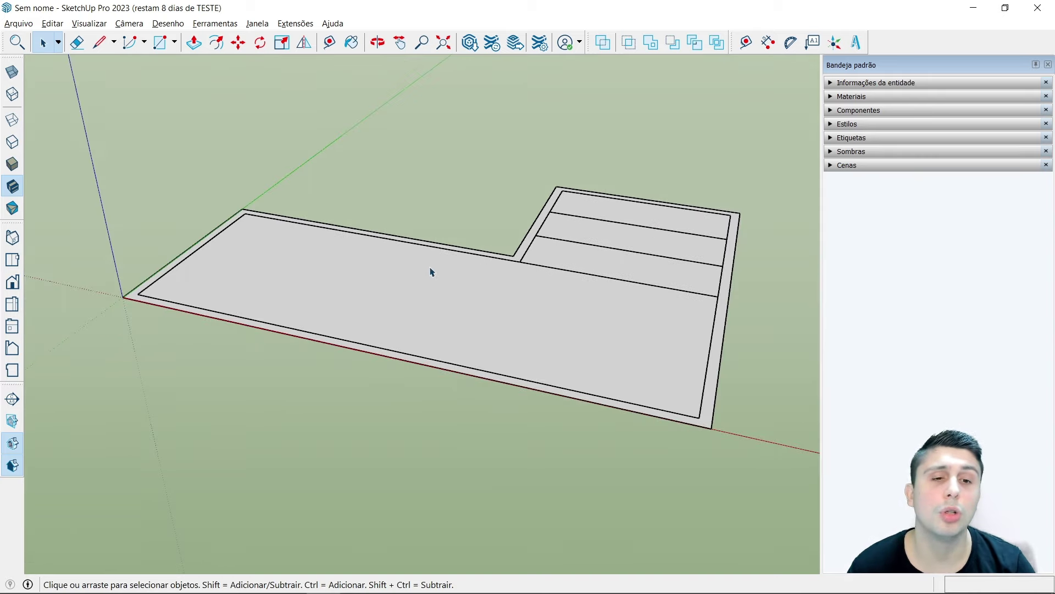
scroll(429, 271, down, 2)
mouse_move(359, 405)
middle_down()
mouse_move(544, 401)
mouse_move(522, 368)
mouse_move(547, 323)
middle_up()
scroll(632, 303, up, 2)
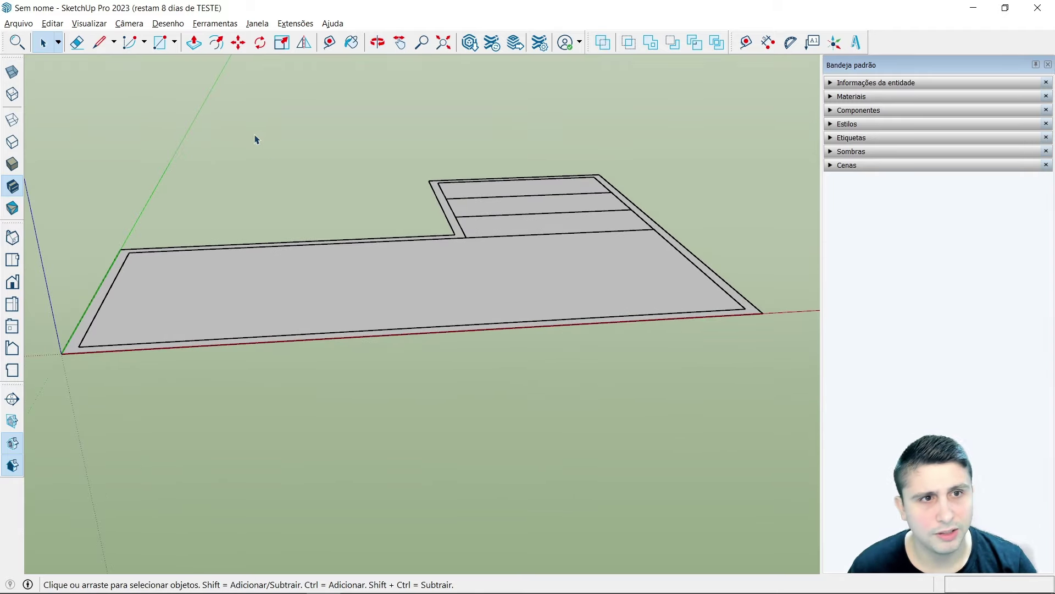
click(194, 43)
scroll(728, 266, up, 3)
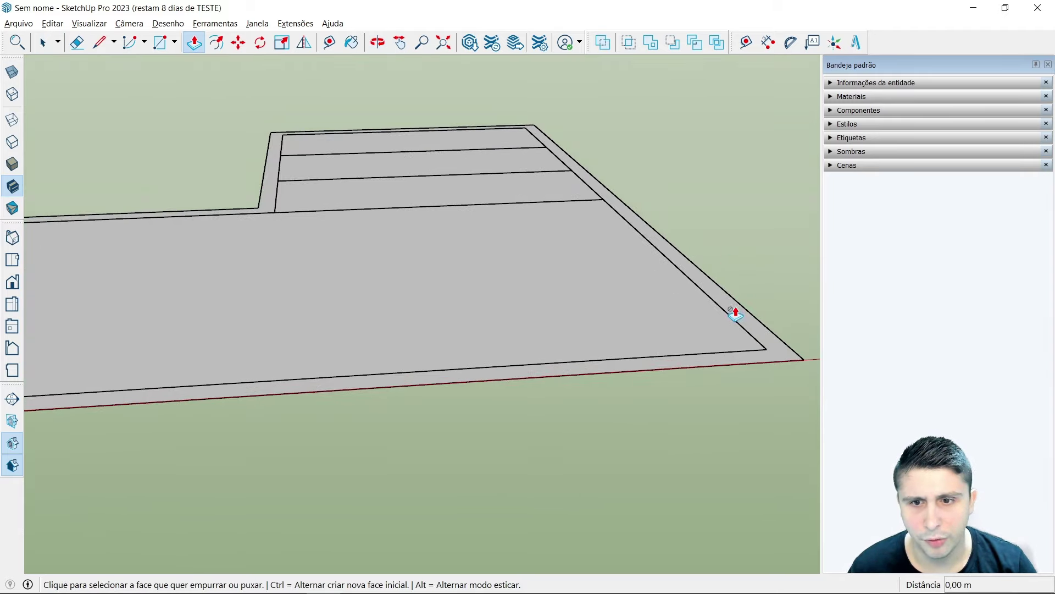
scroll(759, 329, up, 3)
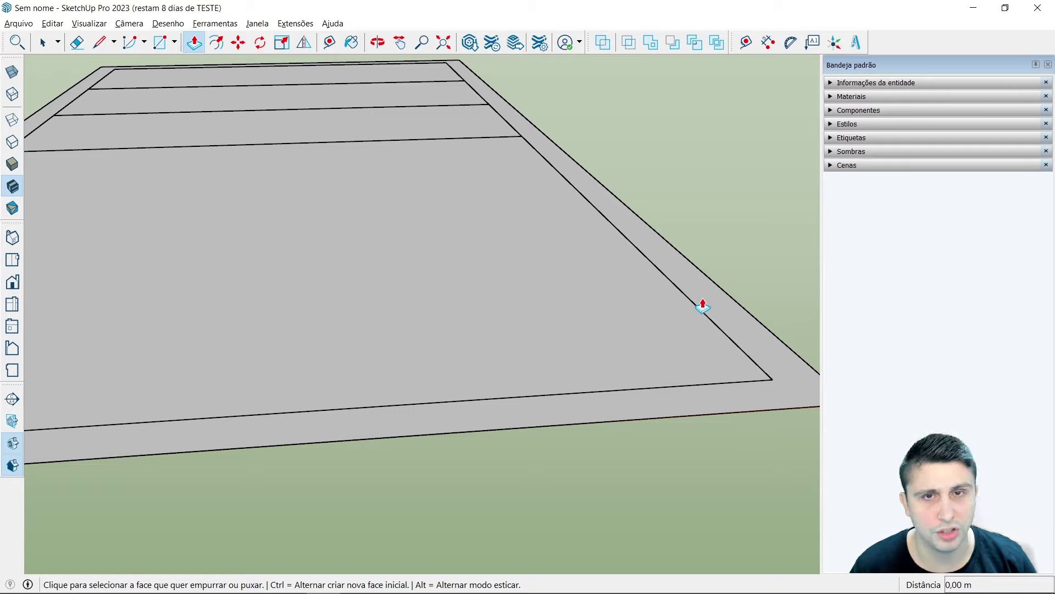
key(space)
scroll(556, 313, down, 2)
scroll(537, 325, down, 3)
mouse_move(538, 325)
middle_down()
mouse_move(549, 376)
mouse_move(619, 394)
mouse_move(691, 316)
middle_up()
scroll(717, 274, up, 2)
scroll(713, 278, up, 2)
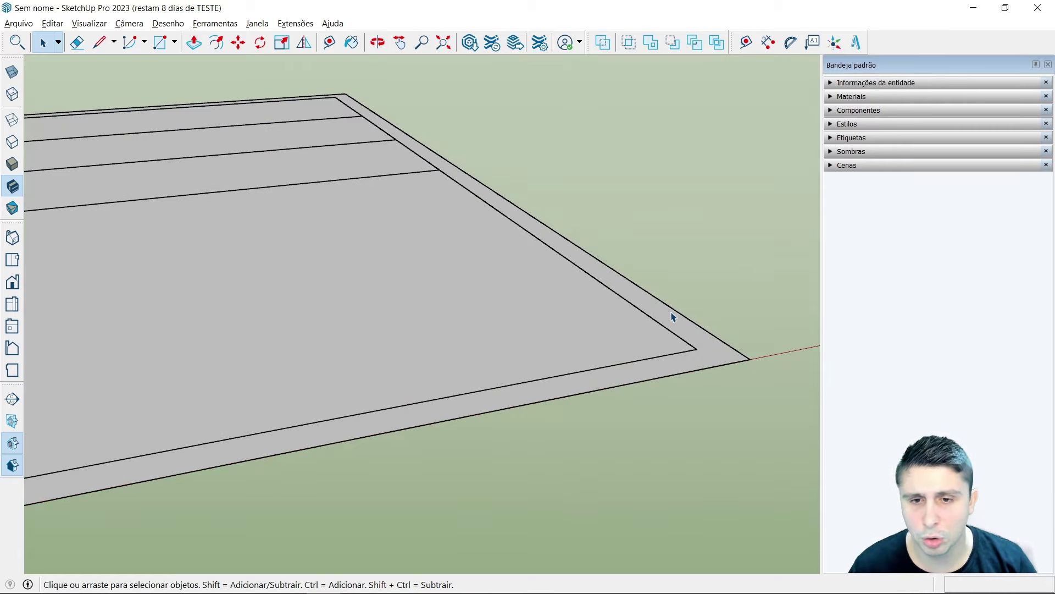
Step: Enter the L-shaped slab group, orbit underneath, then re-enter it for editing
double_click(673, 317)
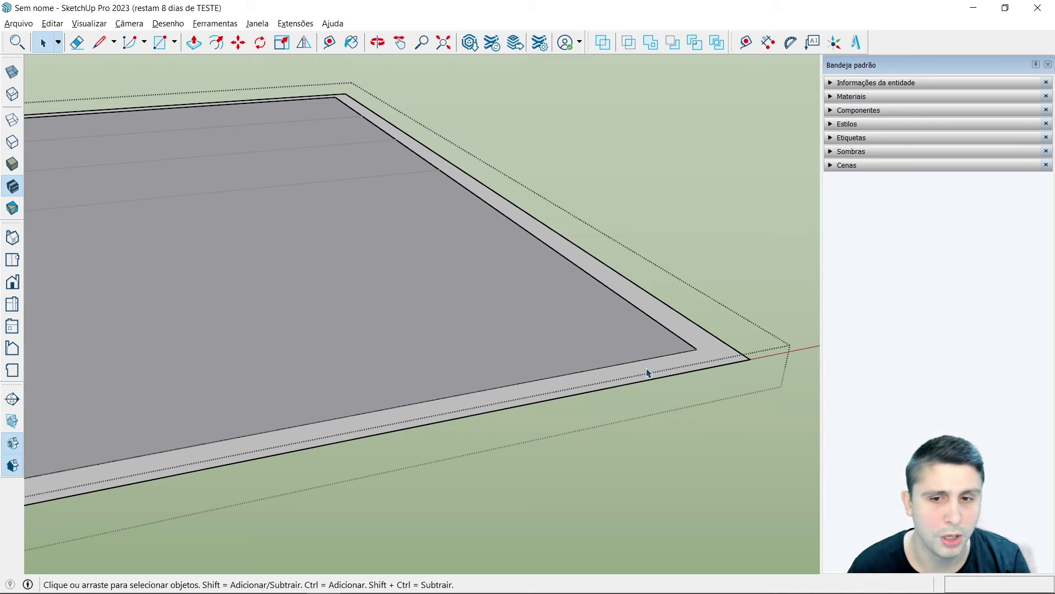
scroll(400, 297, down, 2)
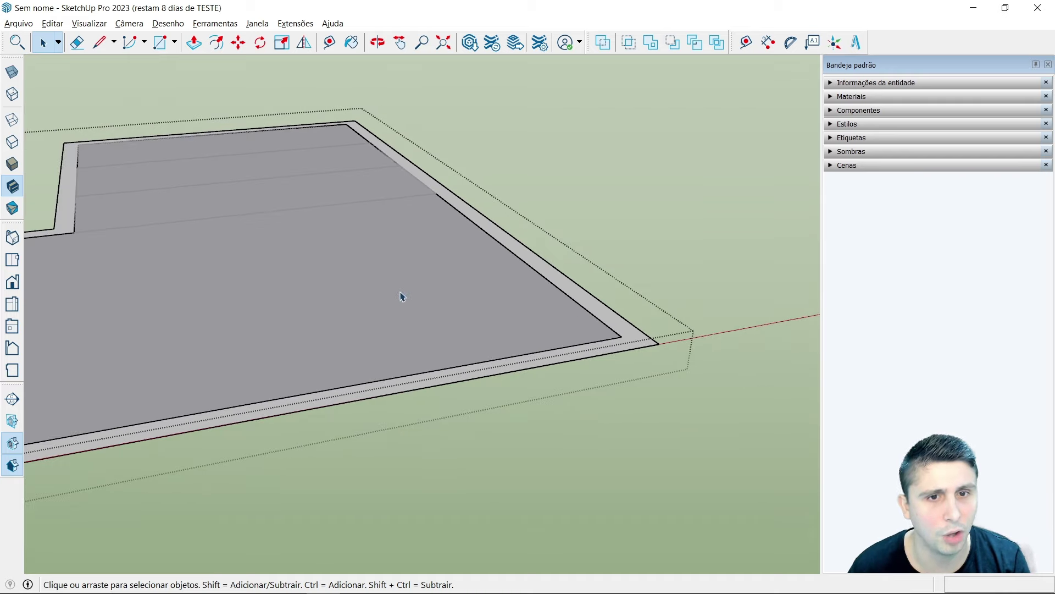
scroll(400, 296, down, 2)
mouse_move(608, 344)
middle_down()
mouse_move(559, 390)
mouse_move(589, 394)
middle_up()
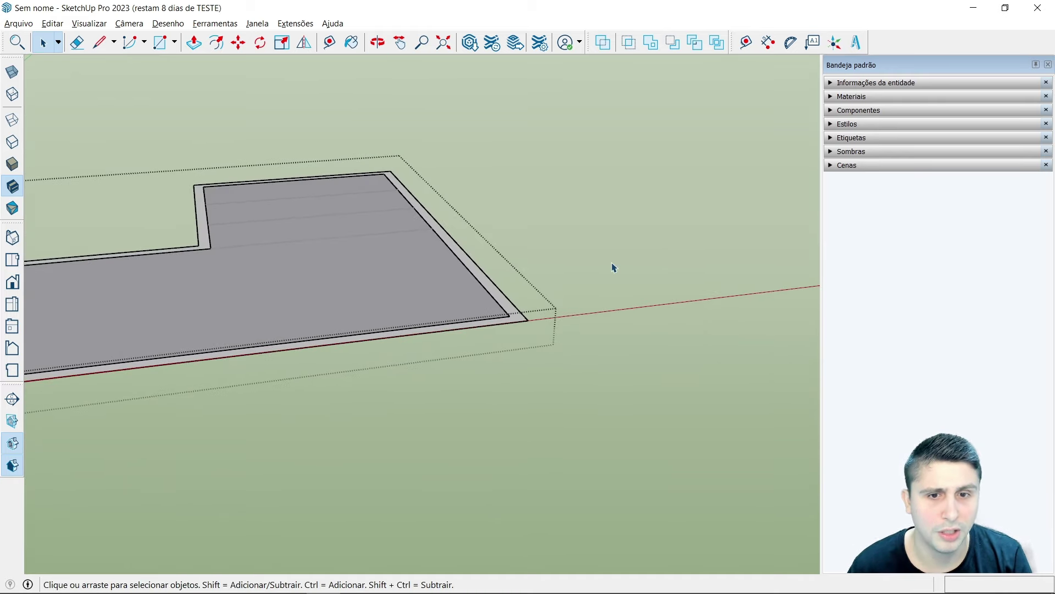
scroll(366, 280, up, 1)
scroll(366, 281, up, 2)
scroll(366, 280, up, 2)
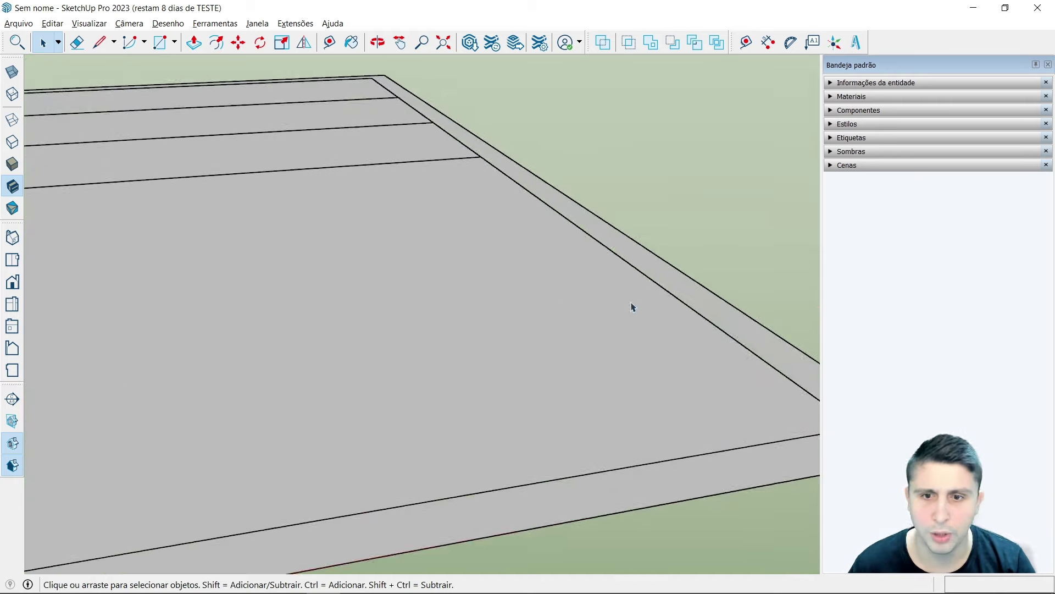
scroll(577, 329, down, 3)
scroll(632, 332, up, 2)
double_click(632, 336)
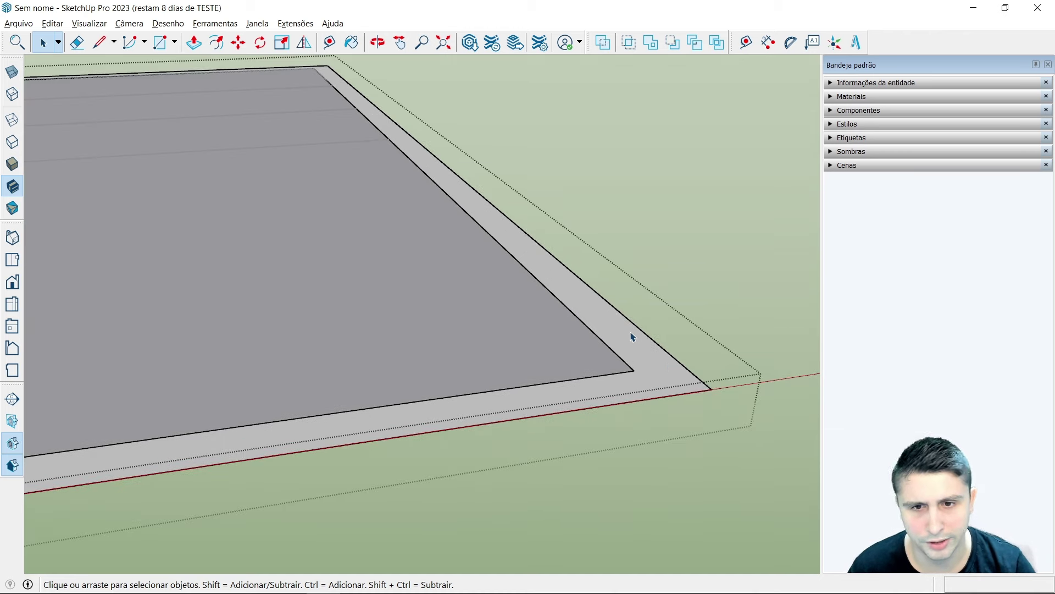
Step: Push/Pull the slab's border rim face 2 m downward into pool walls
click(194, 45)
click(639, 369)
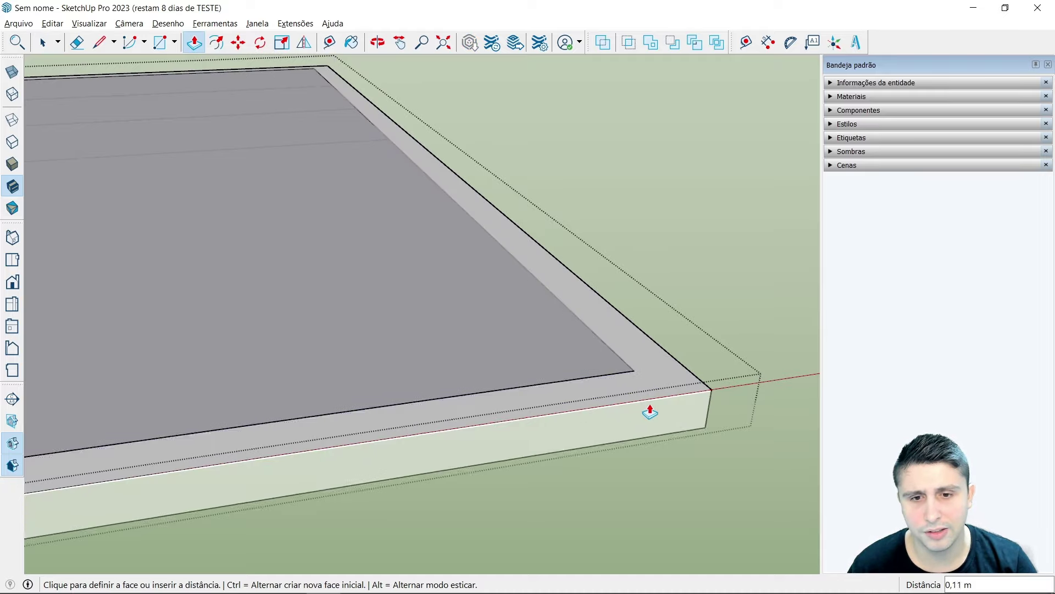
middle_drag(622, 431, 612, 482)
scroll(616, 440, down, 3)
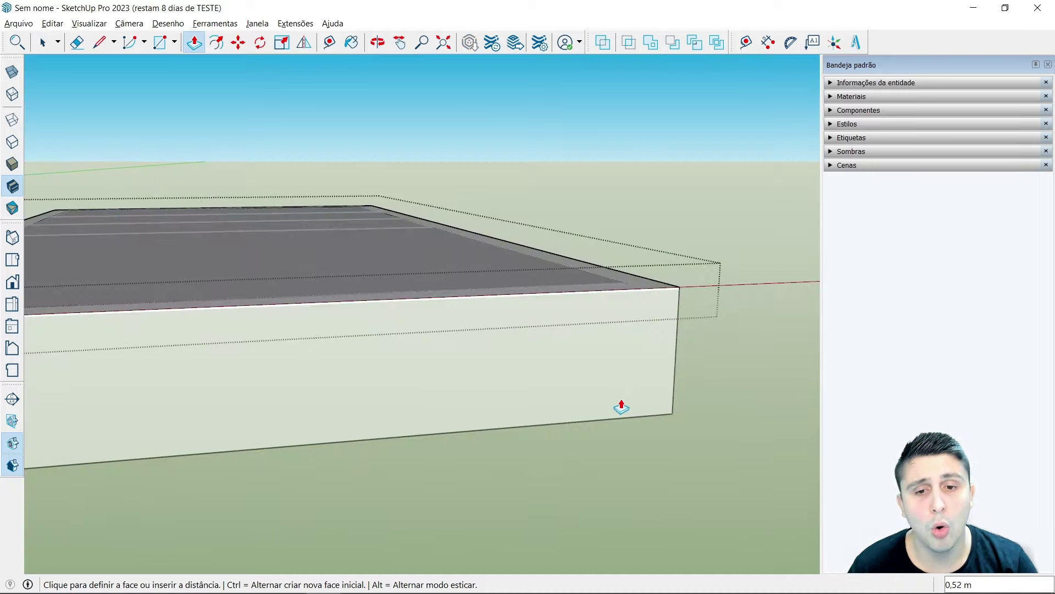
middle_drag(636, 419, 619, 453)
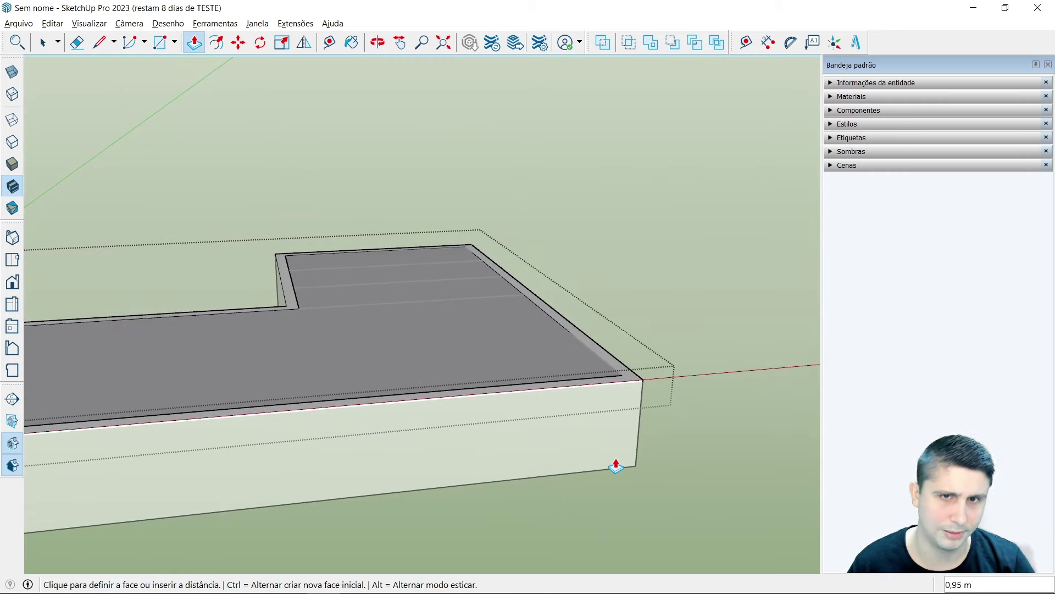
text(2,00)
key(Return)
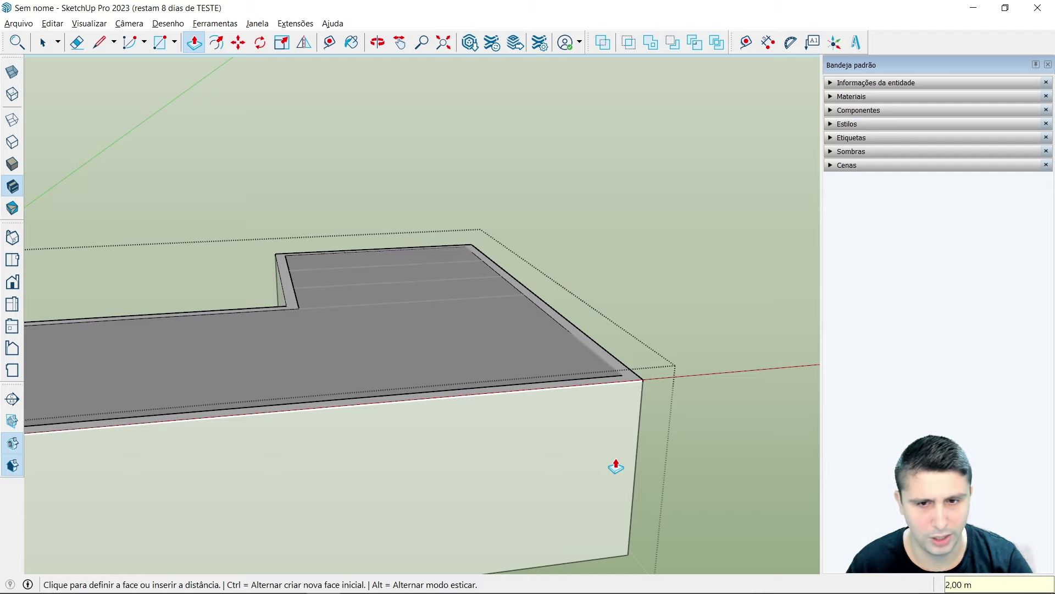
key(space)
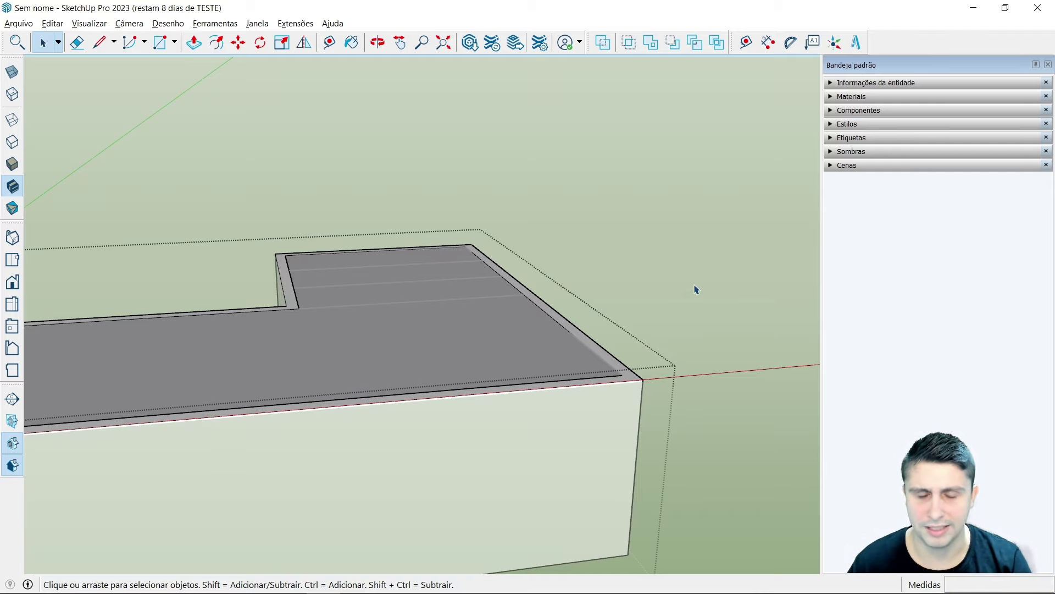
Step: Move the floor face down 2.00 m to the pool bottom
scroll(695, 290, down, 2)
scroll(692, 287, down, 3)
scroll(695, 289, down, 2)
mouse_move(700, 292)
middle_down()
mouse_move(703, 376)
mouse_move(718, 407)
mouse_move(667, 400)
middle_up()
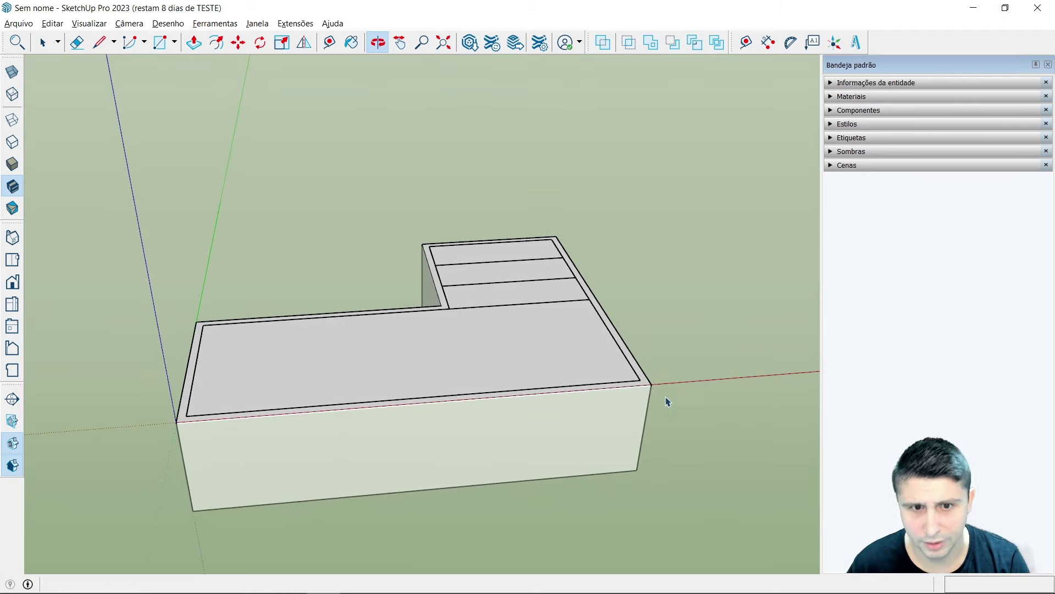
scroll(465, 309, up, 2)
scroll(472, 334, up, 2)
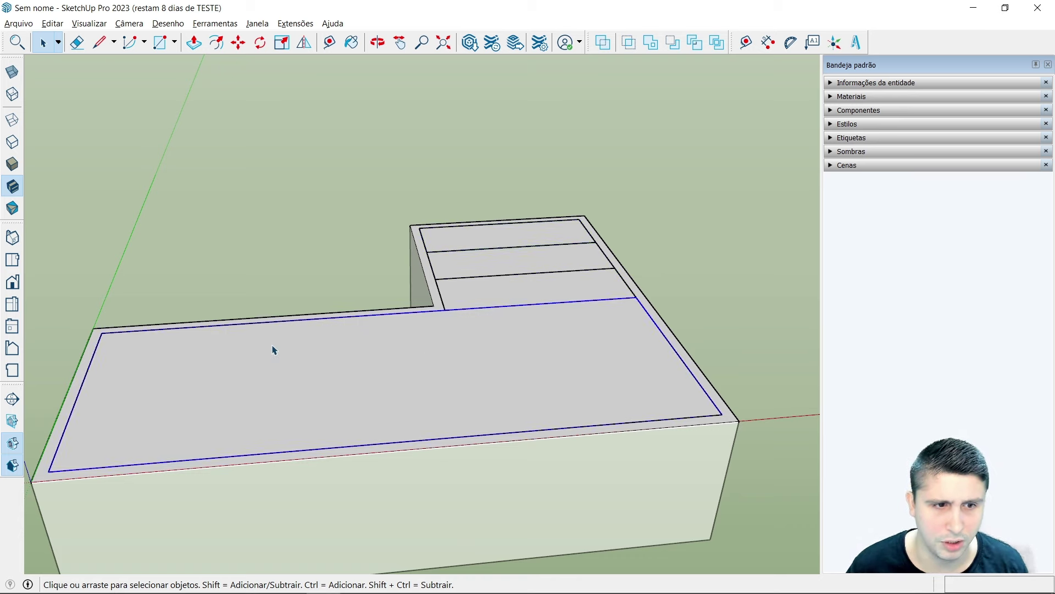
scroll(165, 182, up, 1)
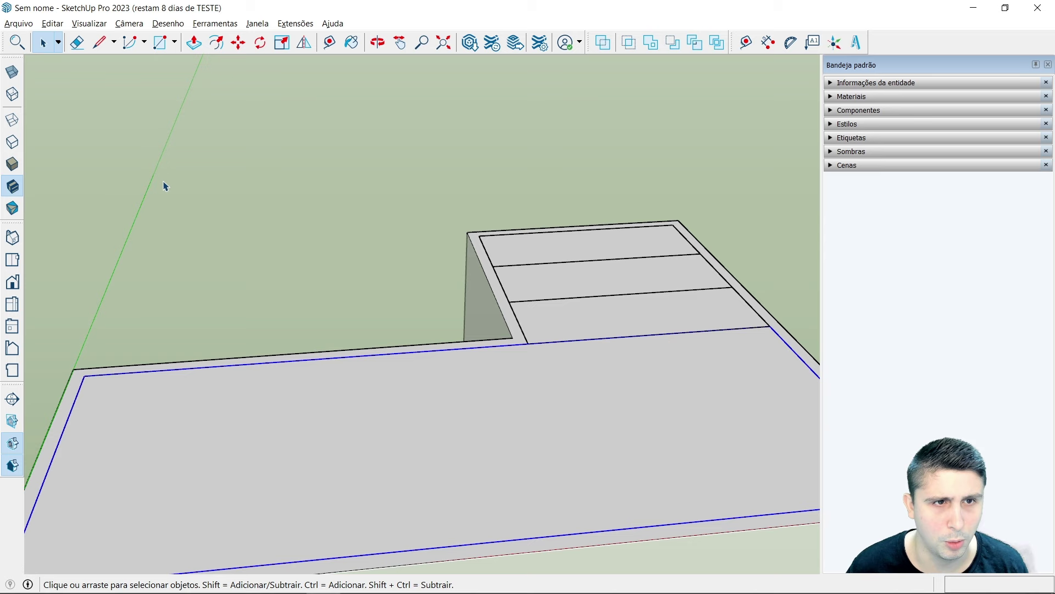
click(240, 48)
click(84, 376)
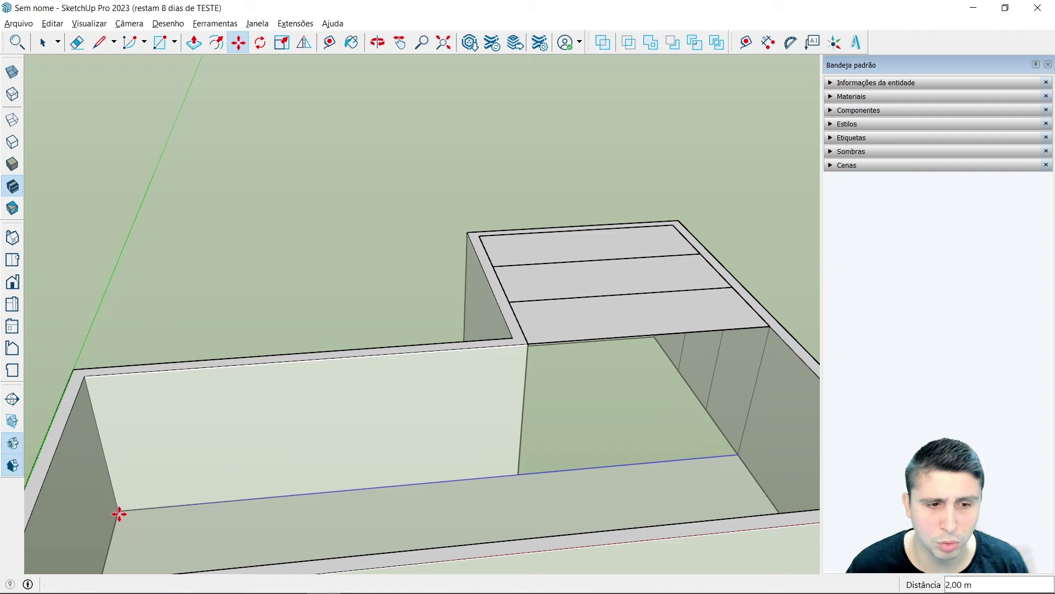
click(119, 513)
Step: Start a move from the stair corner, then cancel it
scroll(112, 434, down, 2)
middle_drag(459, 389, 423, 440)
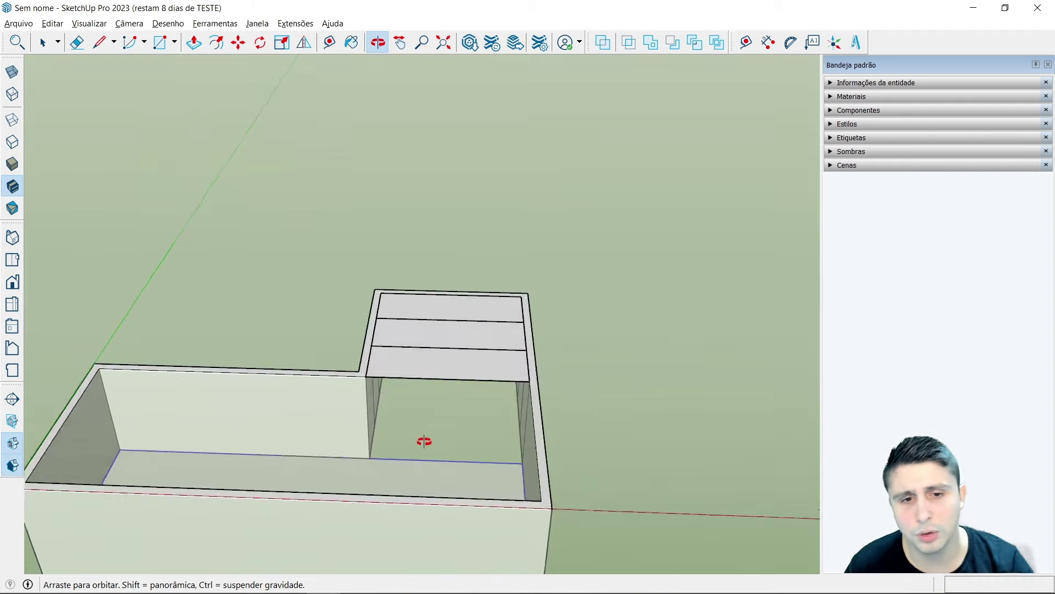
scroll(407, 396, up, 2)
scroll(363, 328, up, 2)
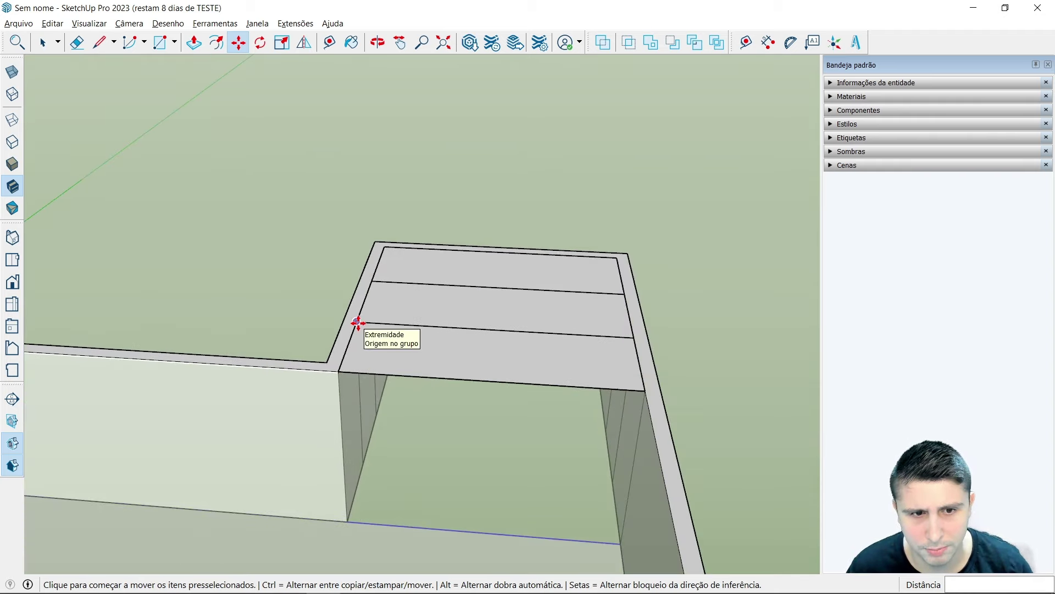
click(339, 374)
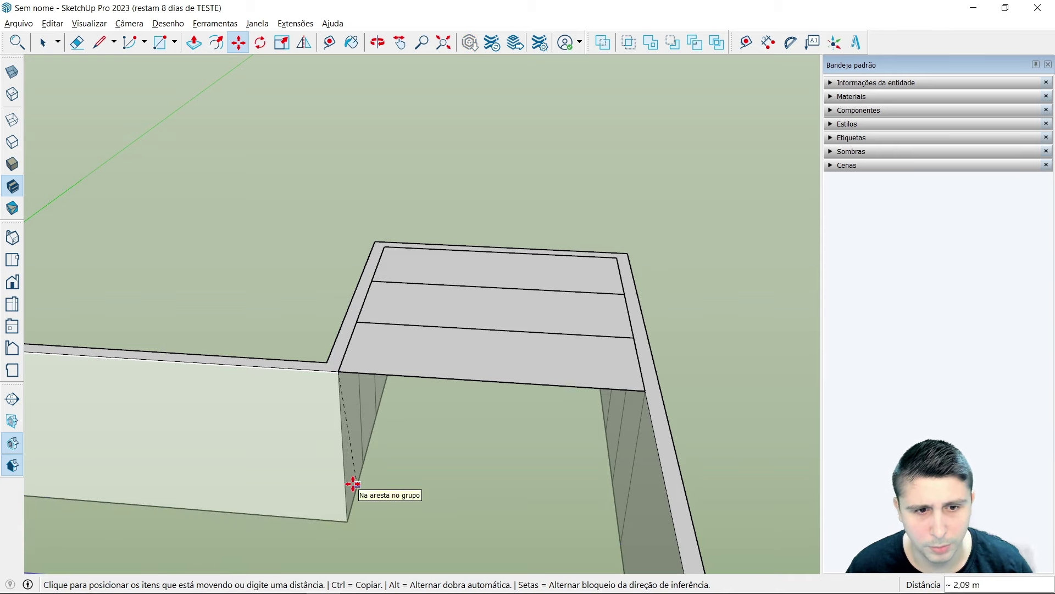
key(Escape)
scroll(495, 312, down, 2)
key(space)
scroll(444, 385, up, 2)
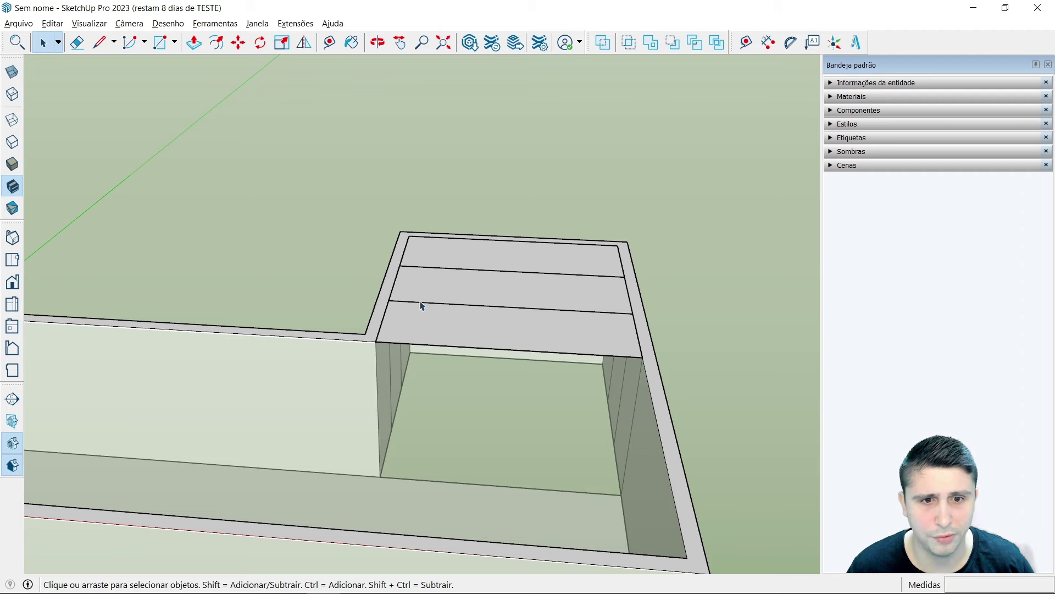
Step: Lower two step faces 2.00 m onto the pool bottom
click(238, 42)
scroll(413, 344, up, 1)
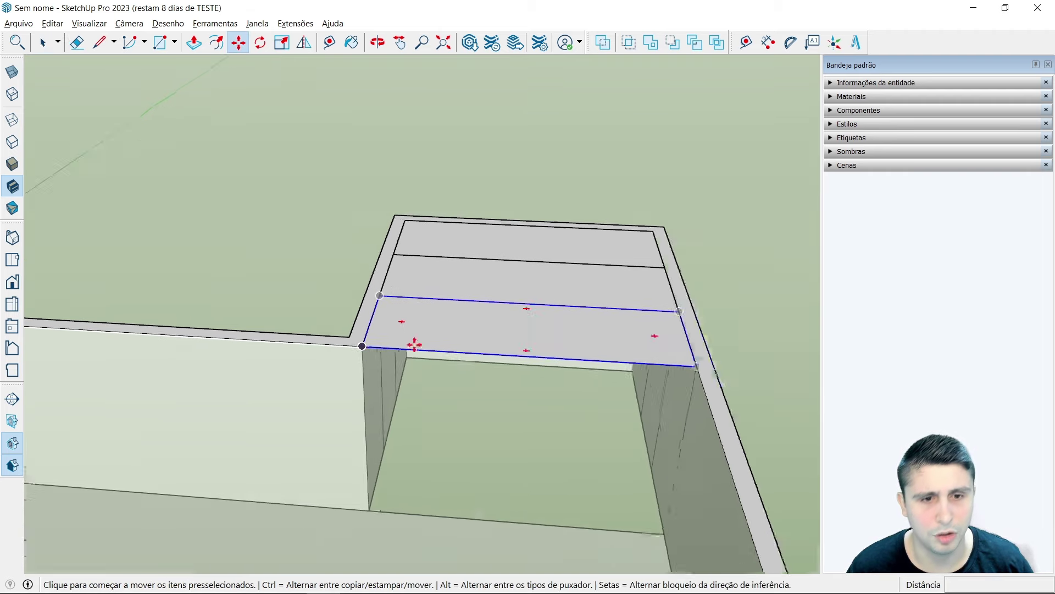
scroll(355, 349, up, 1)
click(357, 349)
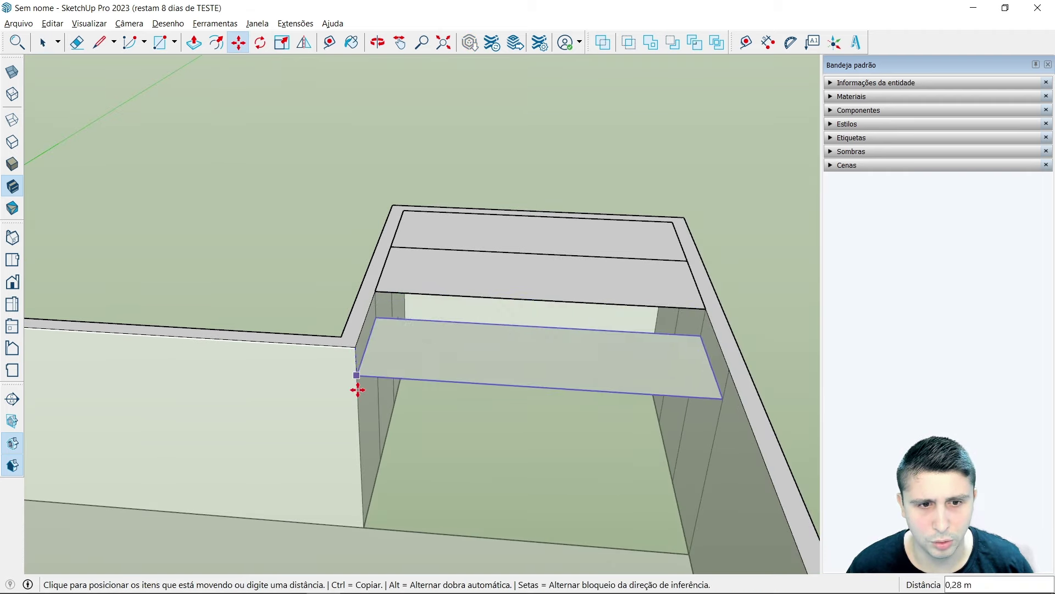
click(366, 528)
key(space)
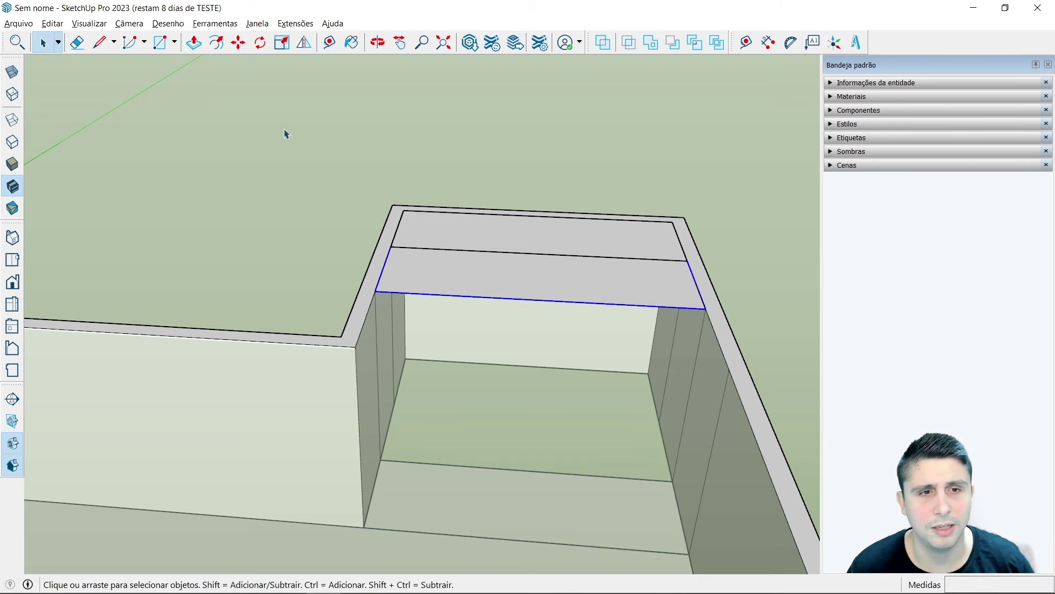
click(238, 43)
click(377, 284)
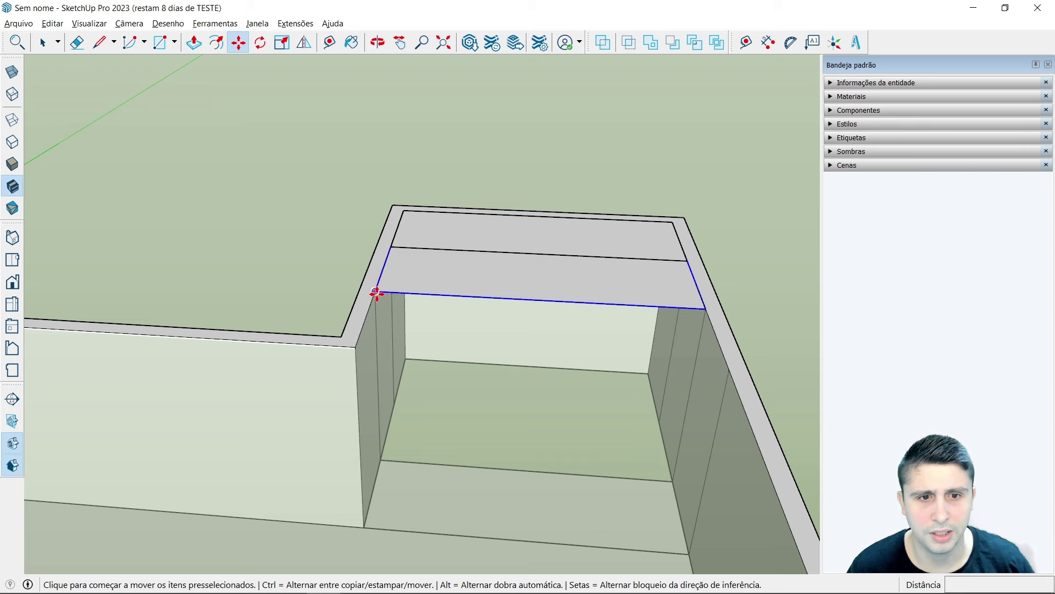
click(381, 461)
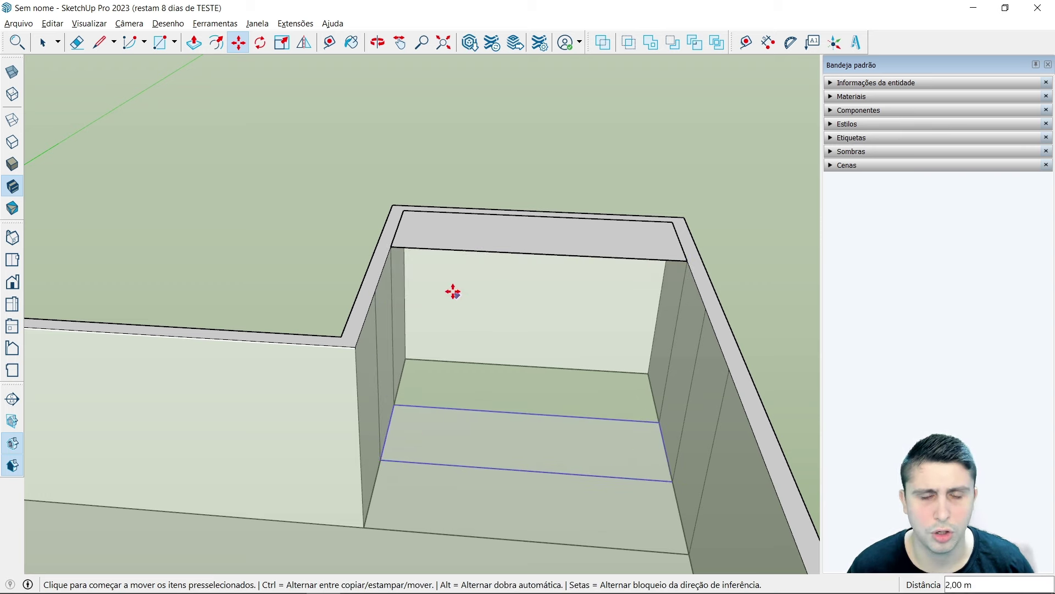
key(space)
Step: Select the top rim strip and drop it 2.00 m onto the floor
middle_drag(464, 246, 415, 191)
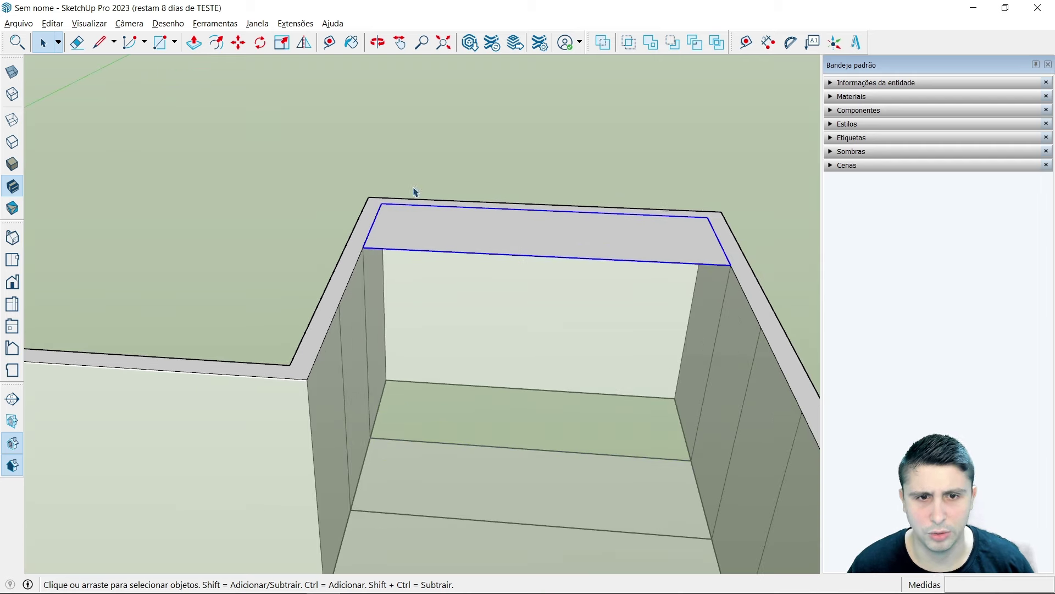
click(239, 45)
scroll(357, 231, up, 2)
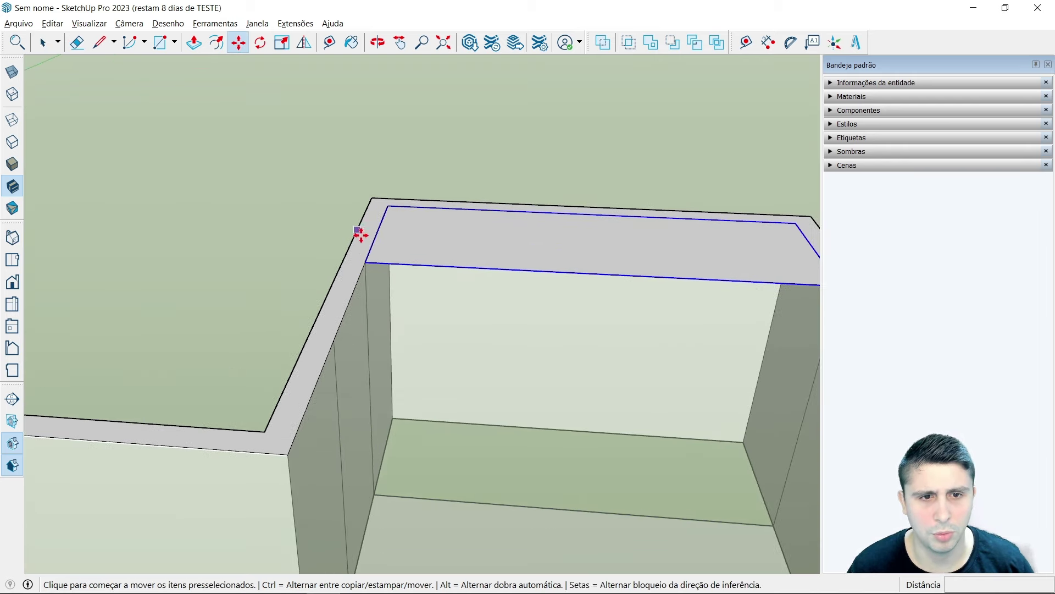
click(366, 260)
click(377, 494)
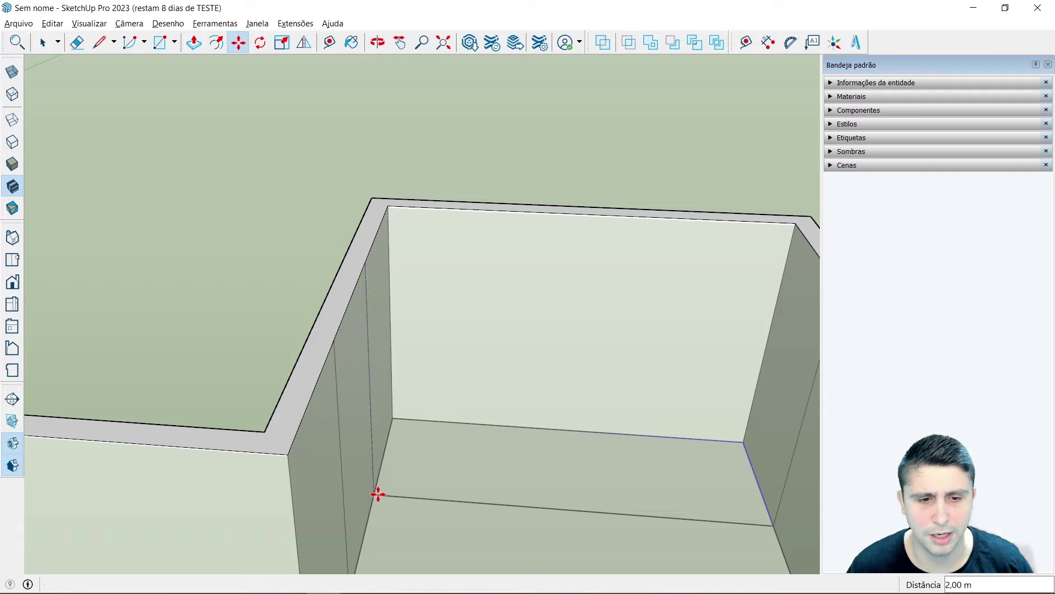
scroll(407, 323, down, 3)
scroll(434, 313, down, 2)
key(space)
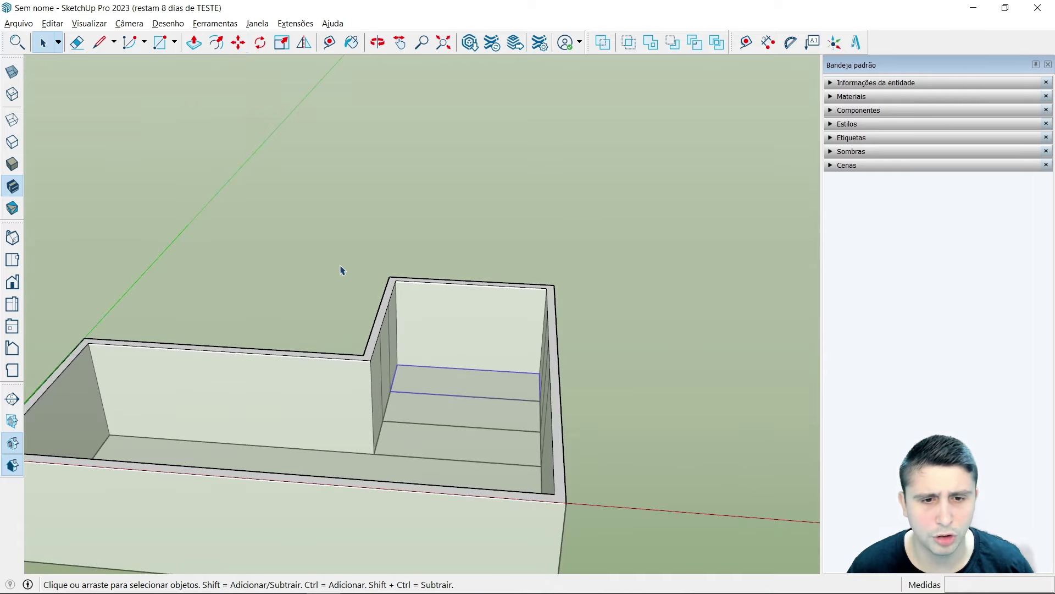
scroll(340, 270, down, 2)
scroll(377, 383, down, 2)
middle_drag(377, 383, 521, 448)
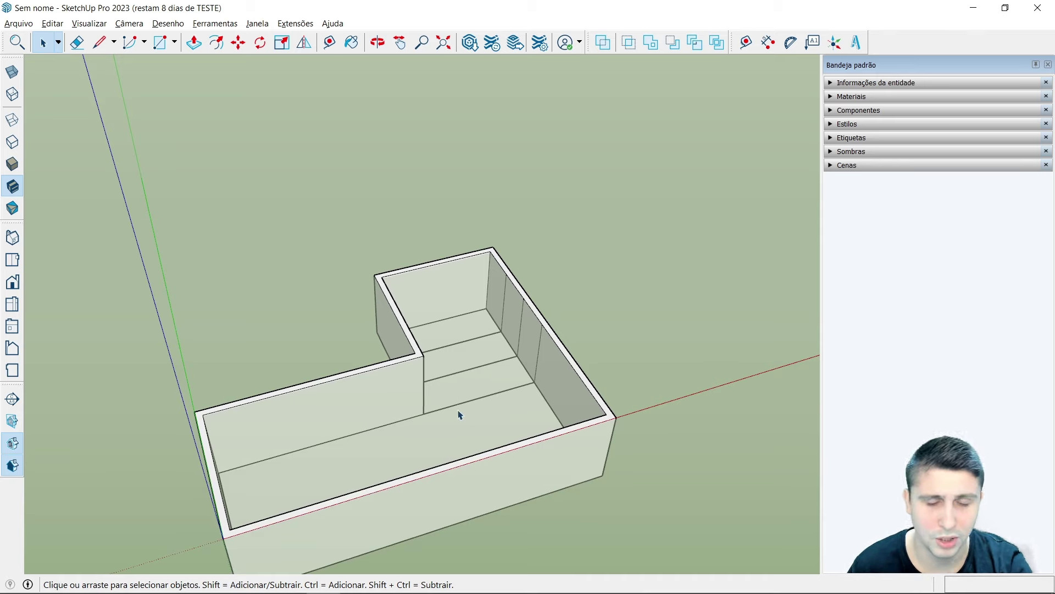
mouse_move(667, 414)
middle_down()
mouse_move(558, 348)
mouse_move(484, 417)
middle_up()
scroll(352, 400, up, 3)
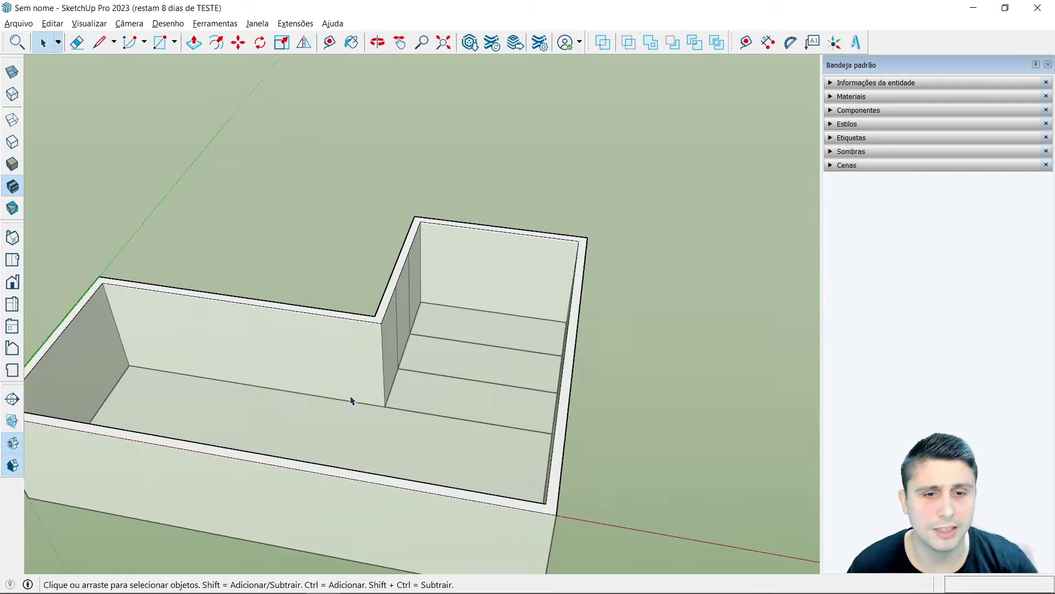
scroll(352, 401, up, 2)
scroll(337, 222, down, 2)
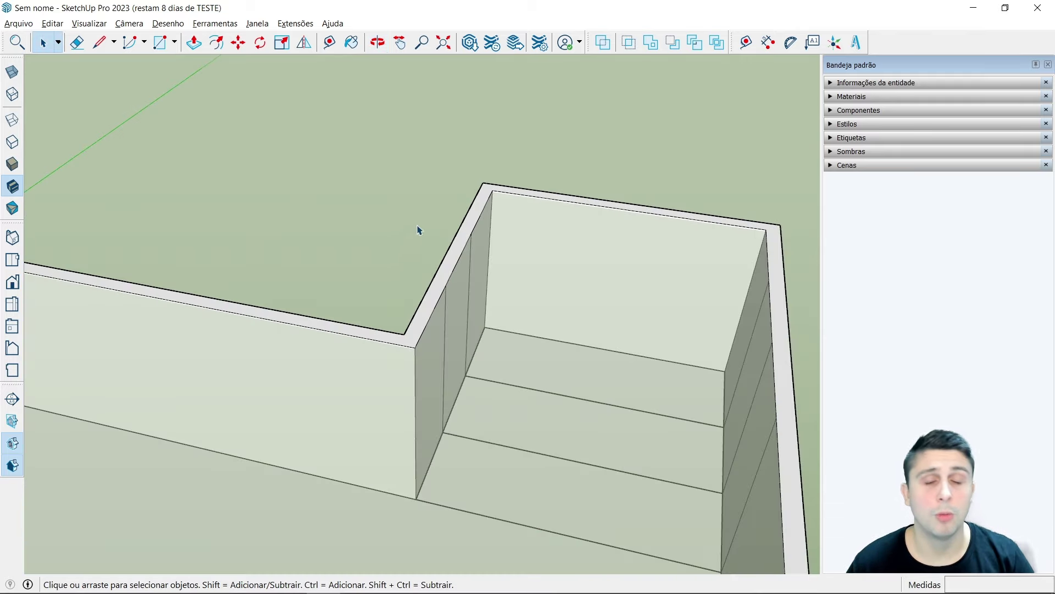
scroll(420, 229, down, 2)
mouse_move(499, 282)
middle_down()
mouse_move(549, 405)
mouse_move(542, 370)
middle_up()
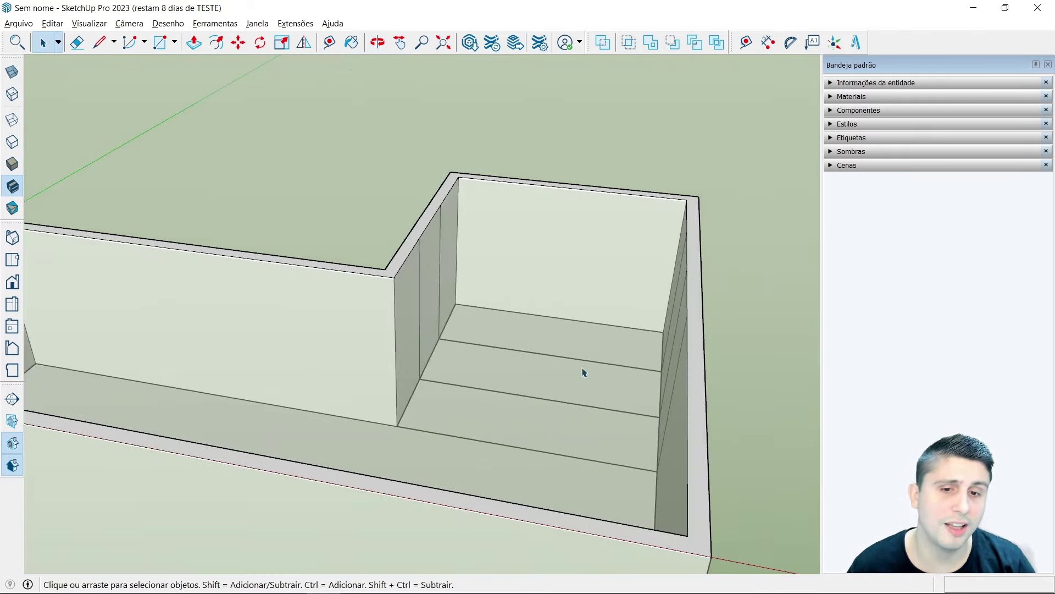
scroll(582, 370, up, 2)
scroll(488, 353, up, 2)
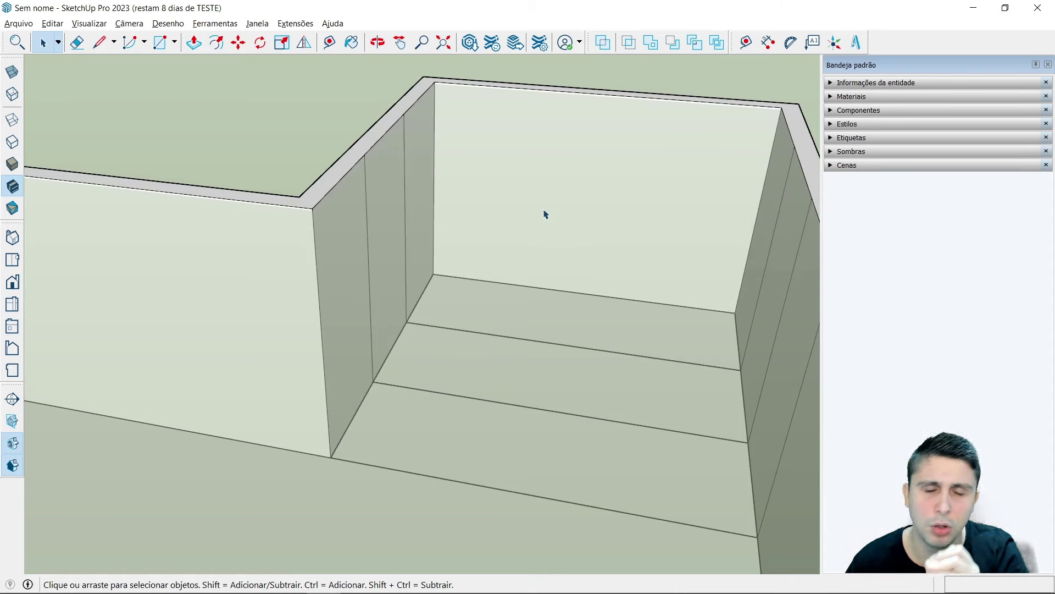
scroll(449, 238, down, 2)
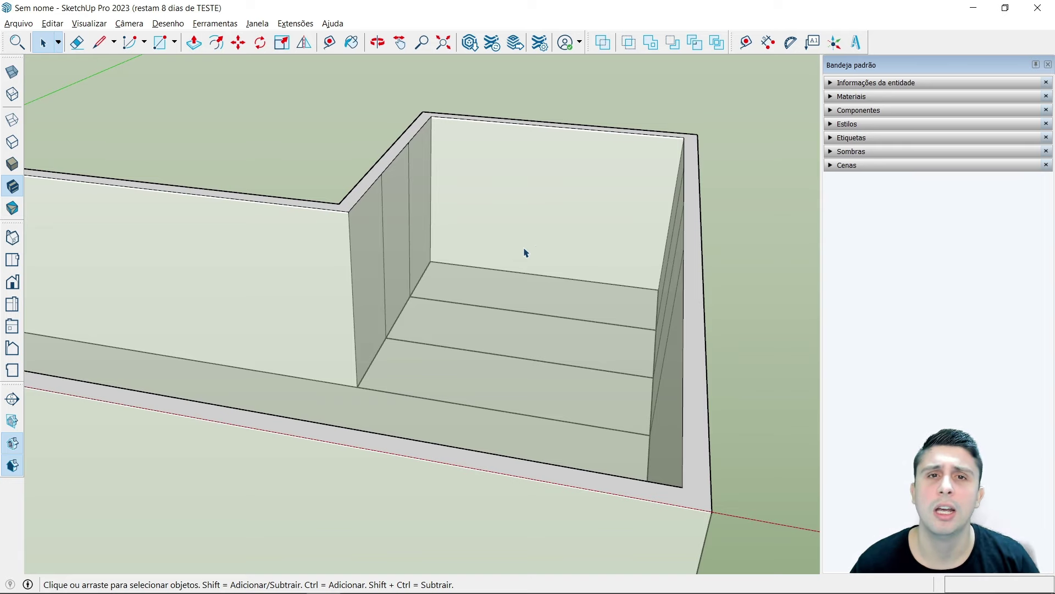
mouse_move(566, 266)
middle_down()
mouse_move(600, 348)
mouse_move(539, 377)
mouse_move(565, 356)
mouse_move(551, 419)
mouse_move(666, 370)
mouse_move(559, 385)
mouse_move(463, 255)
middle_up()
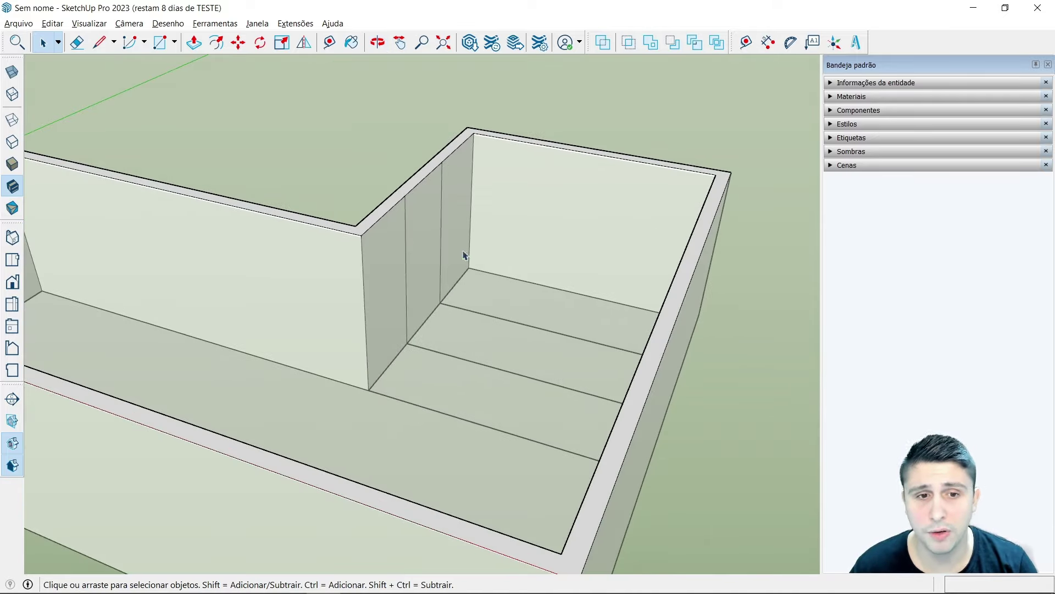
click(329, 43)
scroll(420, 259, up, 2)
click(358, 422)
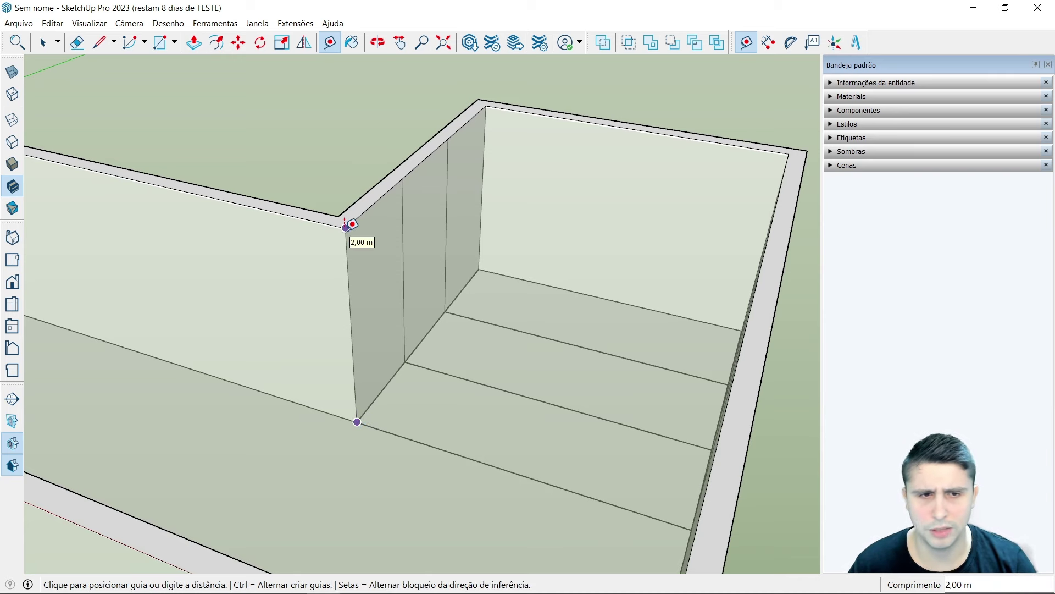
click(345, 227)
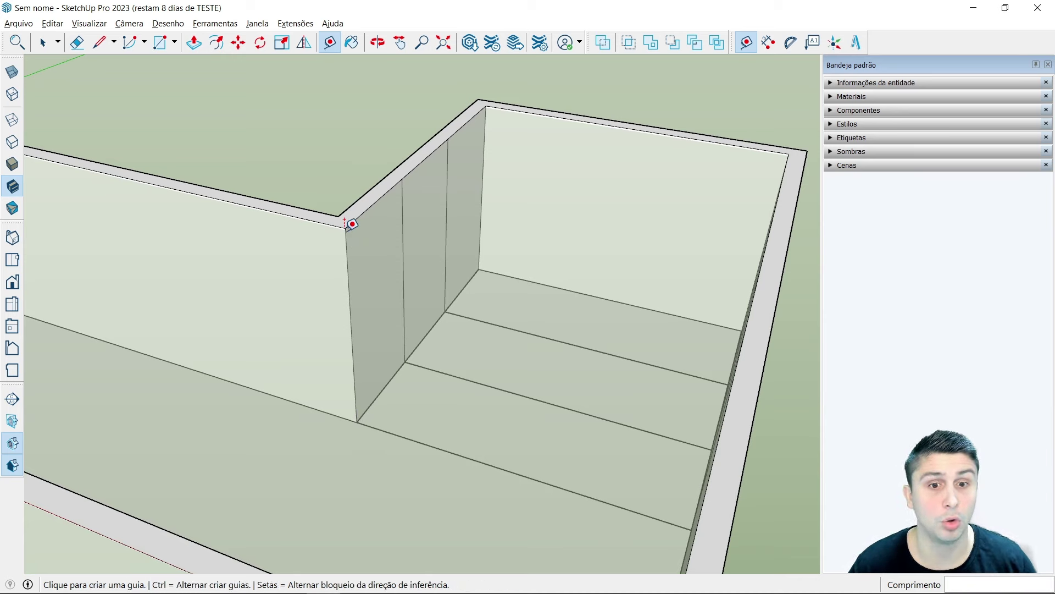
key(space)
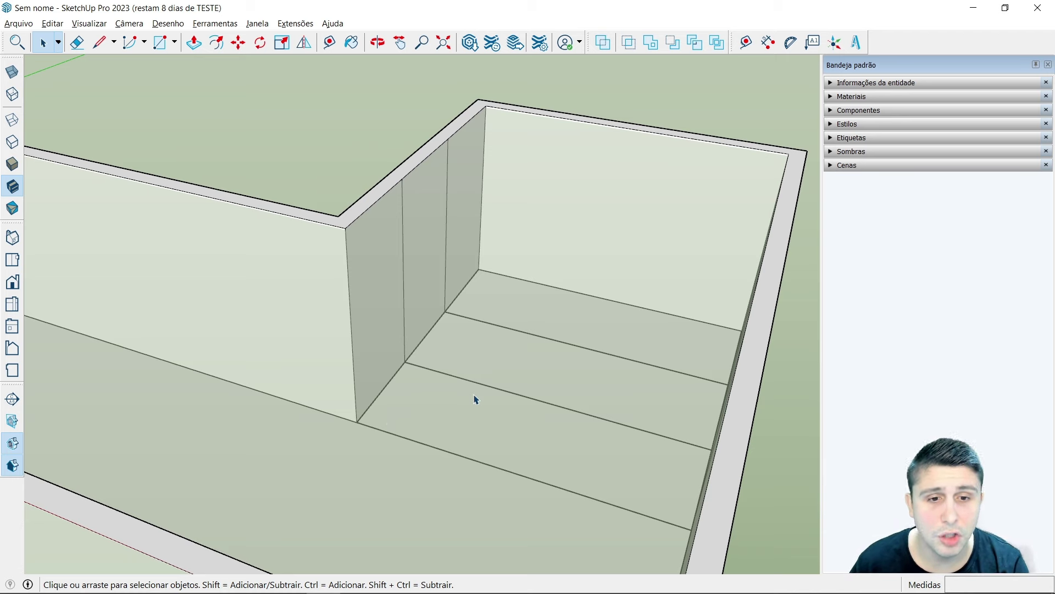
Step: Push/Pull the first step face up 0,50 m
middle_drag(426, 447, 587, 441)
scroll(581, 403, up, 1)
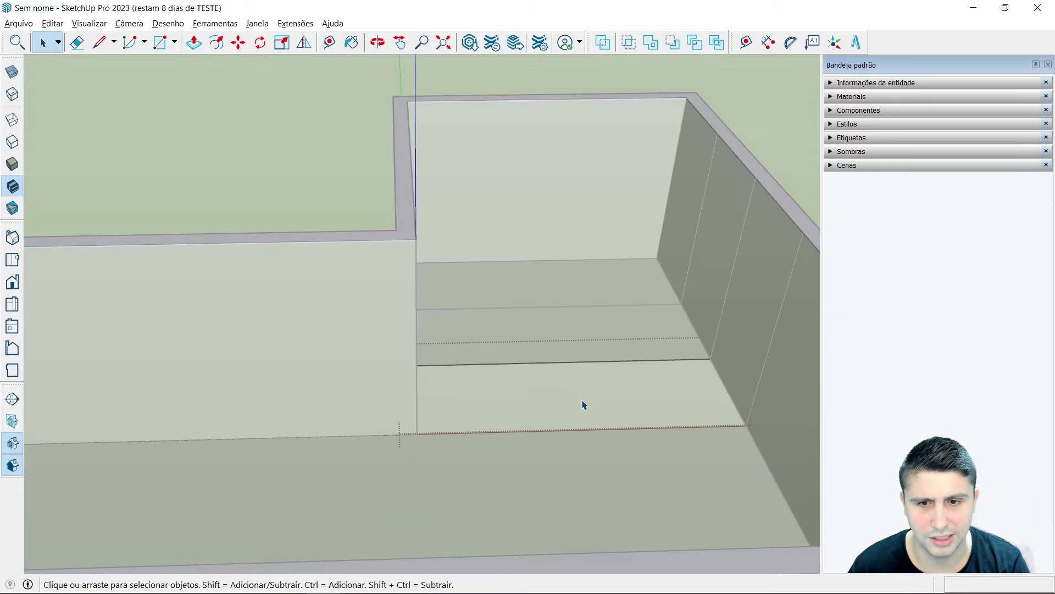
scroll(588, 404, up, 3)
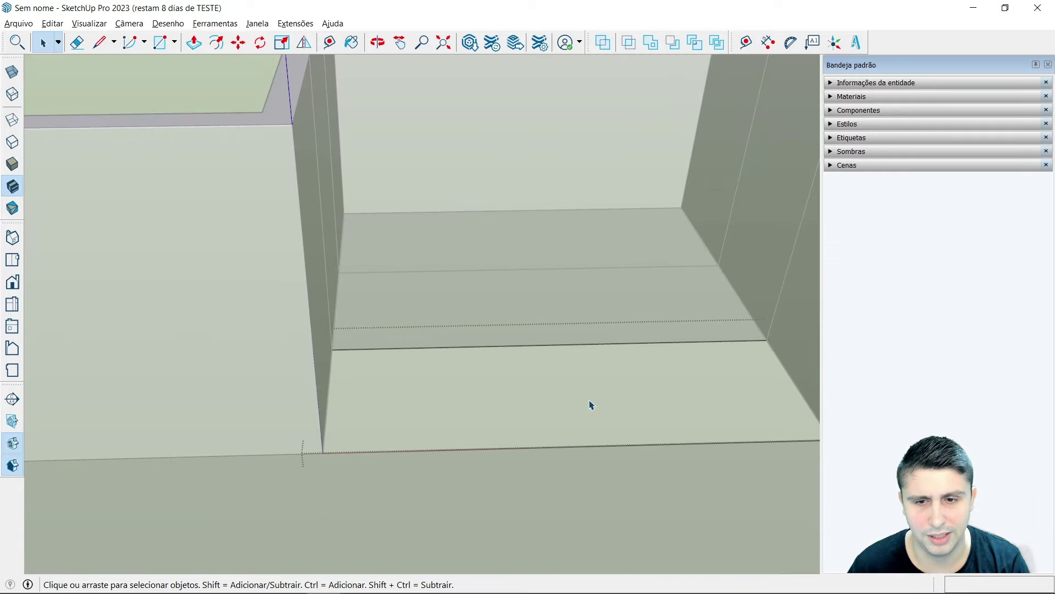
click(194, 43)
click(450, 389)
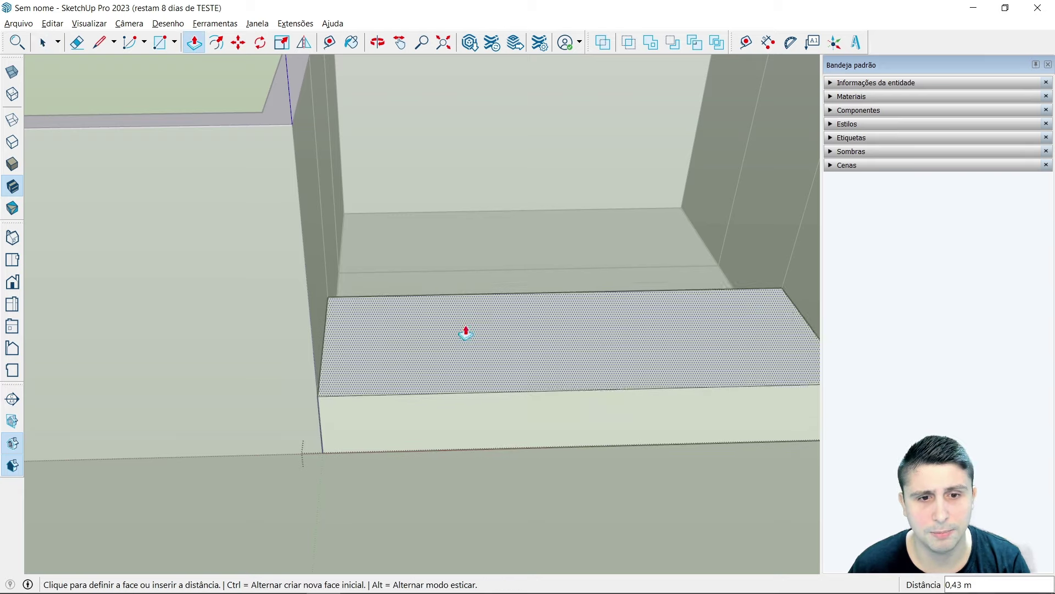
text(0,50)
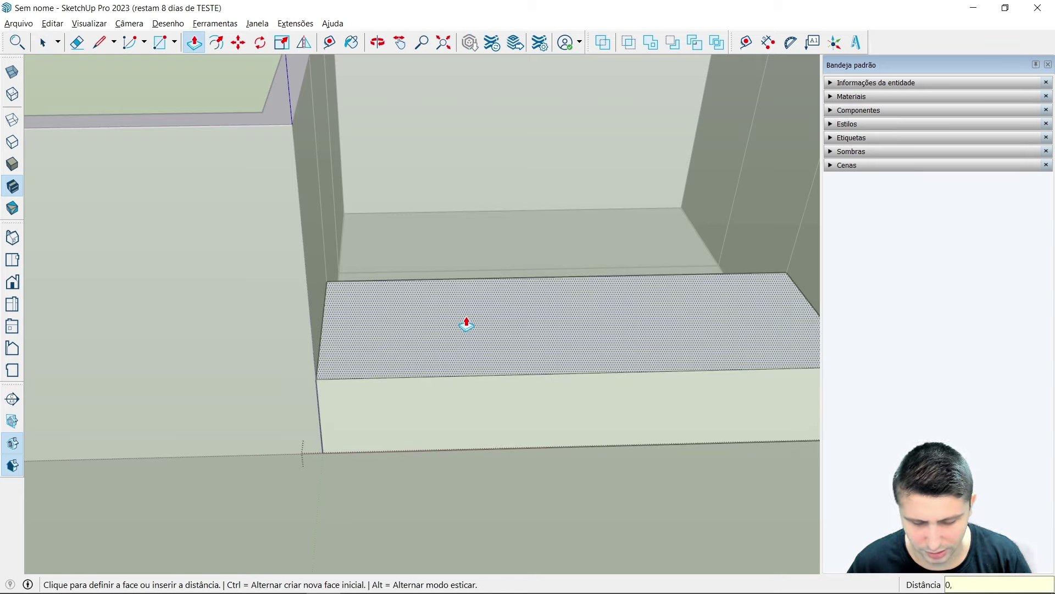
key(Return)
scroll(467, 325, down, 2)
scroll(429, 337, down, 3)
key(space)
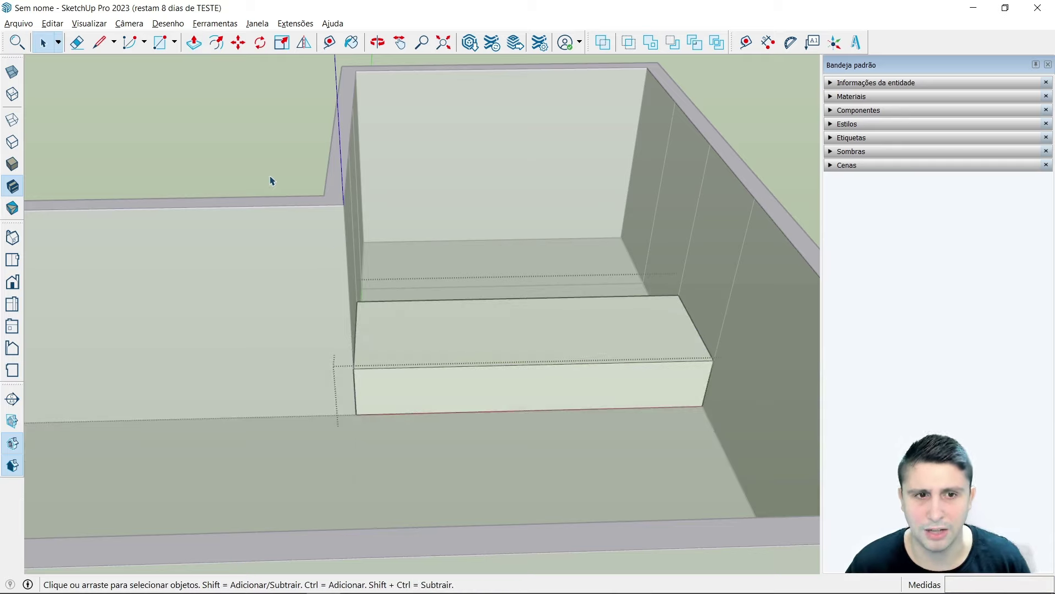
scroll(415, 284, down, 2)
mouse_move(554, 299)
middle_down()
mouse_move(605, 394)
mouse_move(488, 436)
mouse_move(525, 388)
middle_up()
scroll(493, 315, up, 3)
scroll(493, 315, up, 1)
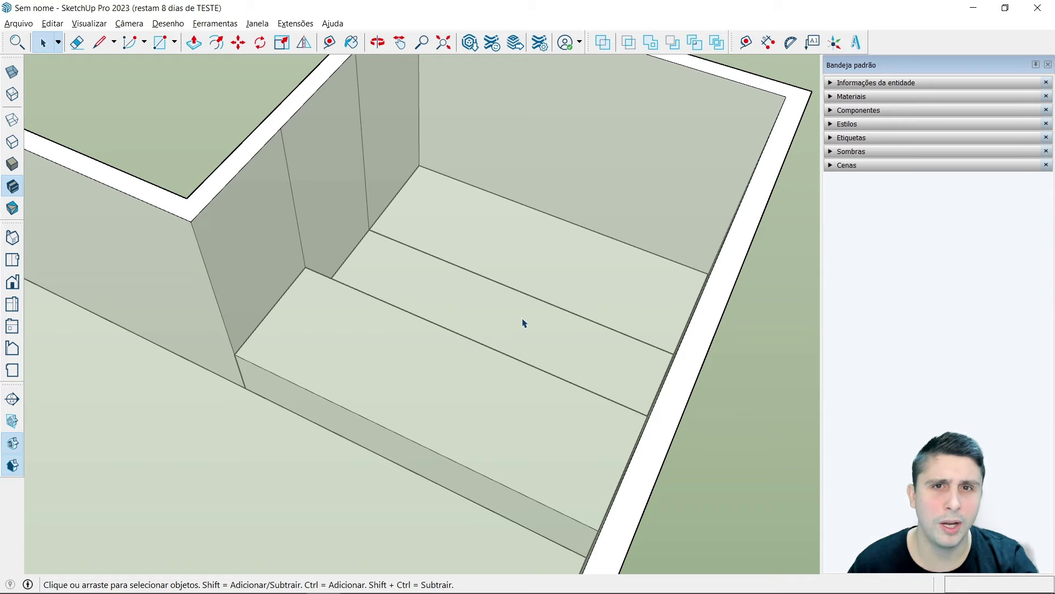
Step: Inside the step group, raise the second step face 1 m
mouse_move(464, 401)
middle_down()
mouse_move(539, 344)
mouse_move(493, 366)
mouse_move(471, 323)
middle_up()
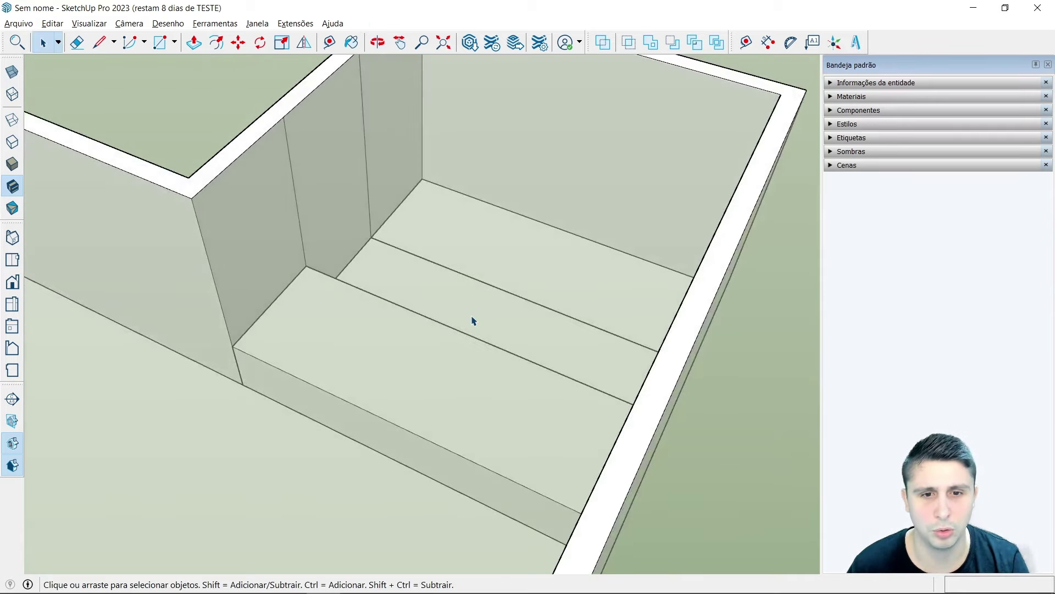
double_click(472, 321)
click(194, 42)
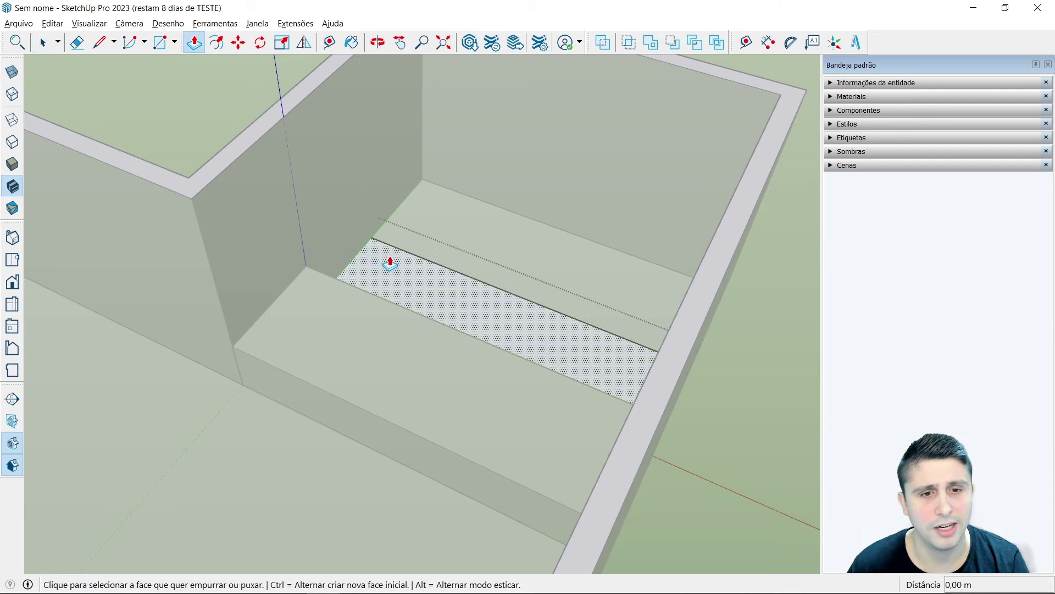
click(418, 285)
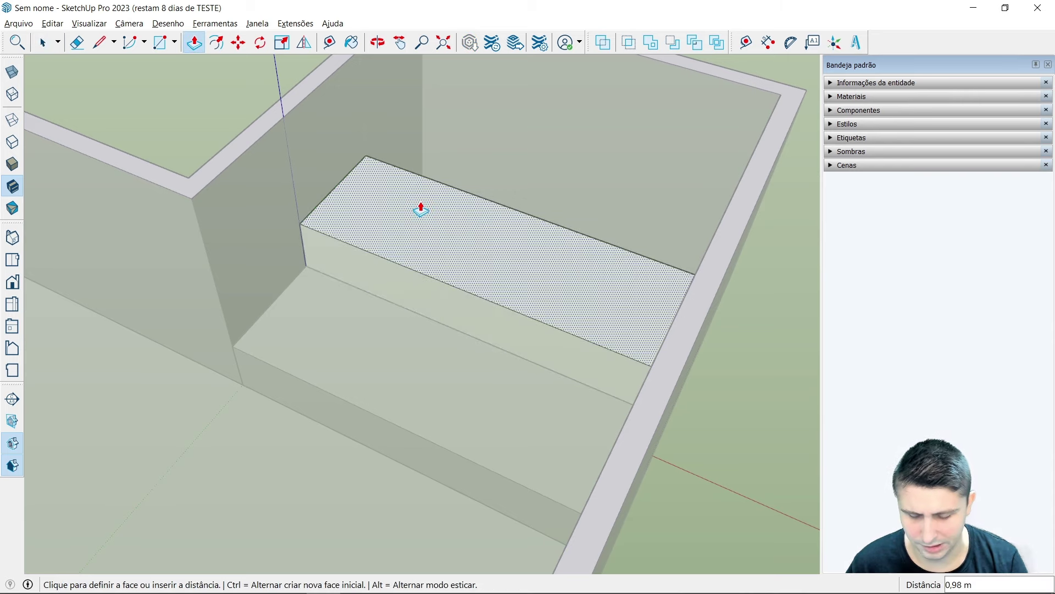
text(1)
key(Return)
key(space)
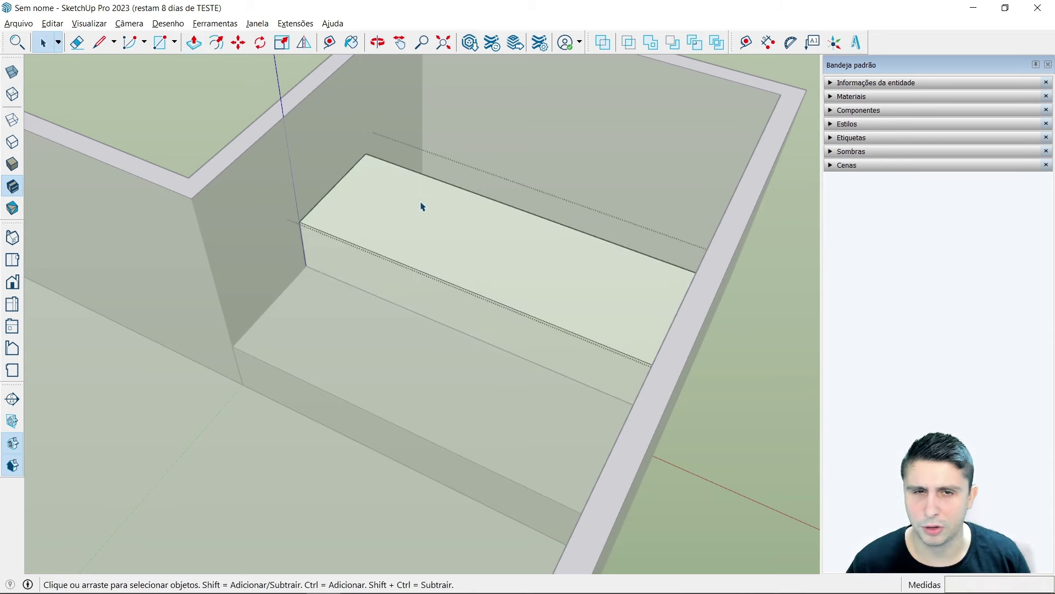
scroll(405, 307, down, 3)
mouse_move(405, 306)
middle_down()
mouse_move(446, 365)
mouse_move(537, 288)
mouse_move(517, 273)
middle_up()
scroll(516, 273, up, 1)
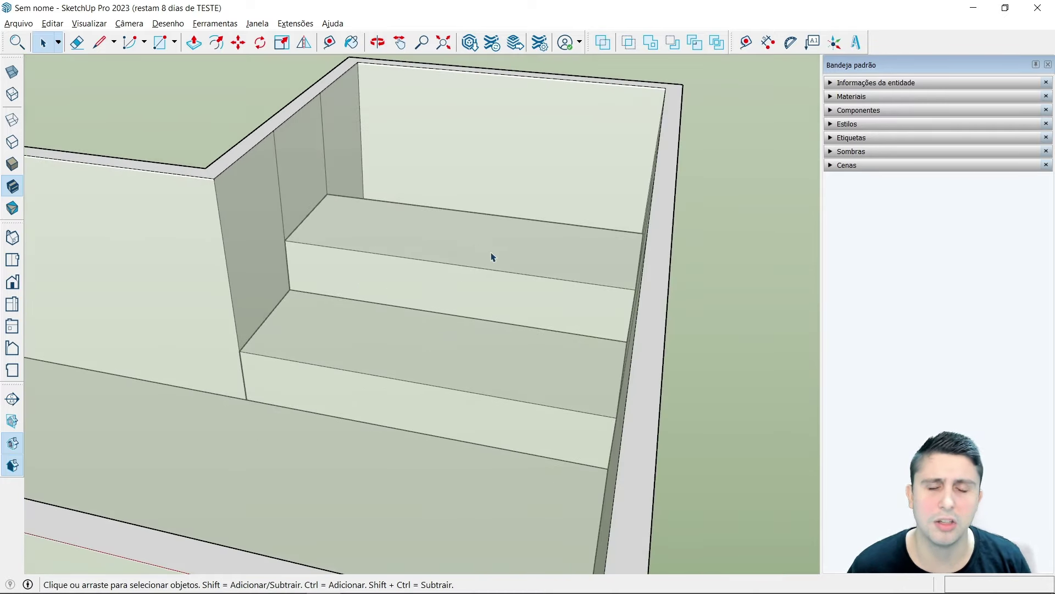
Step: Push/Pull the third step face up 1,50 m, then view the whole pool
mouse_move(563, 261)
middle_down()
mouse_move(407, 323)
mouse_move(504, 311)
mouse_move(497, 375)
mouse_move(561, 396)
mouse_move(551, 321)
middle_up()
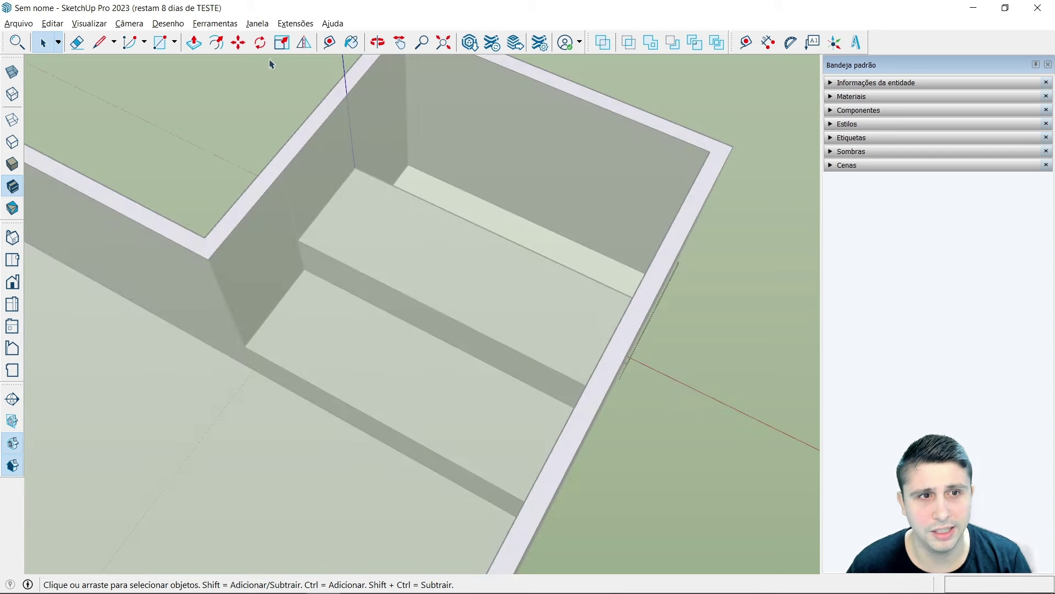
click(194, 42)
click(451, 203)
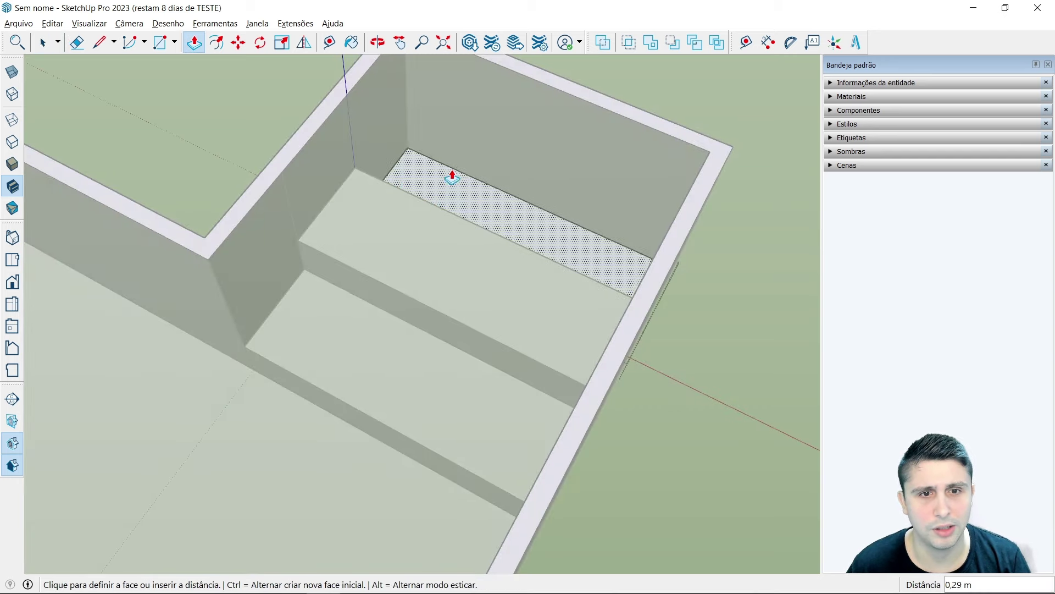
text(1,)
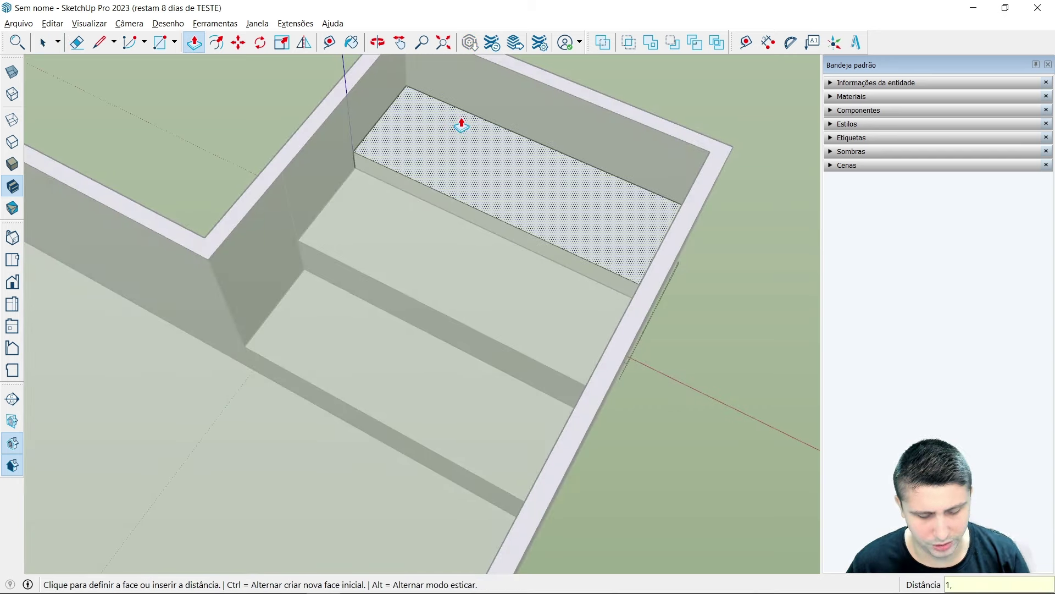
text(50)
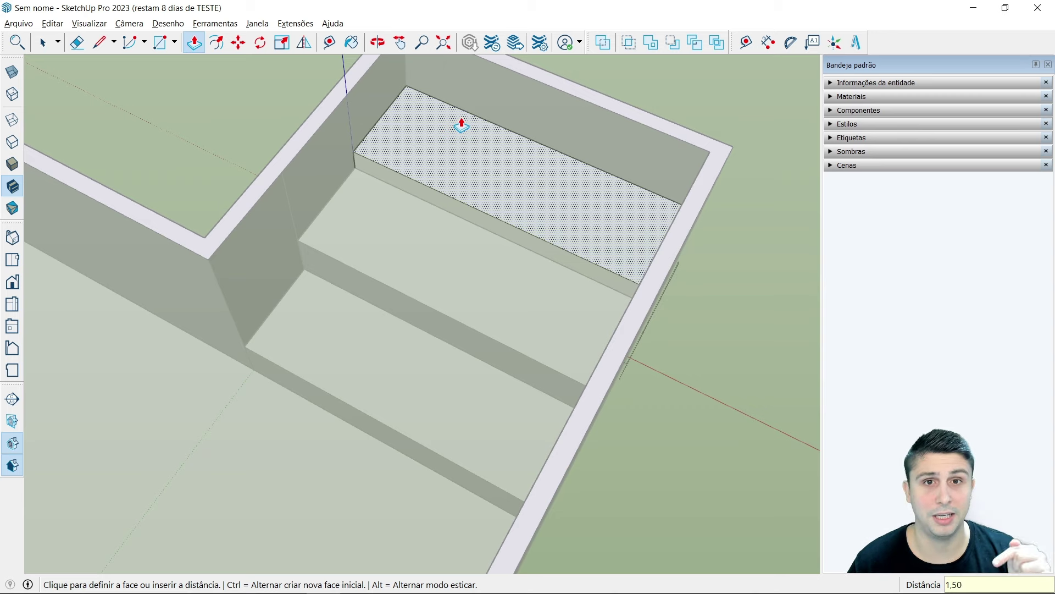
key(Return)
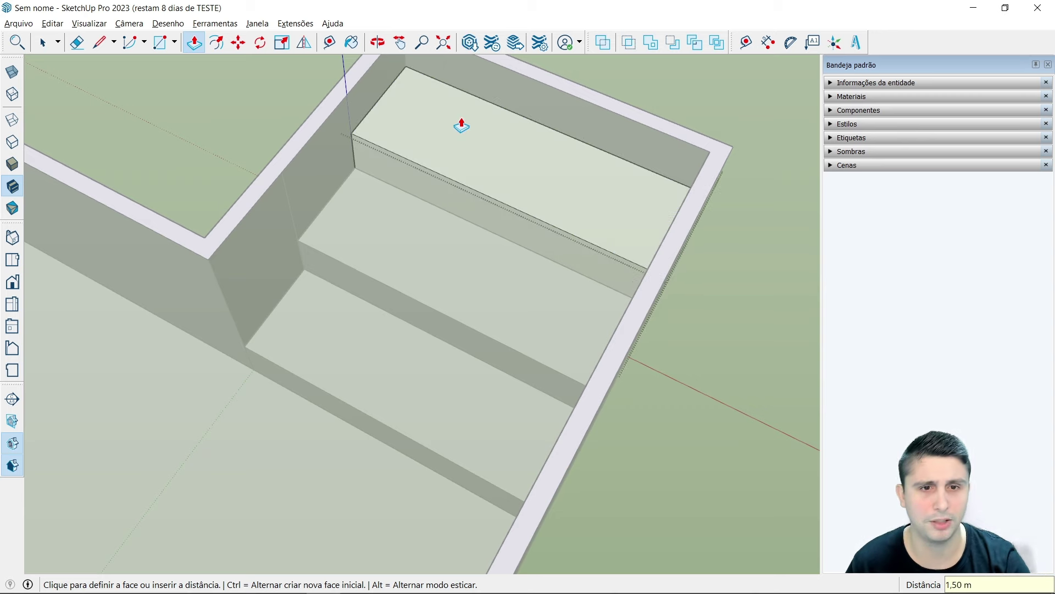
key(space)
scroll(246, 130, down, 3)
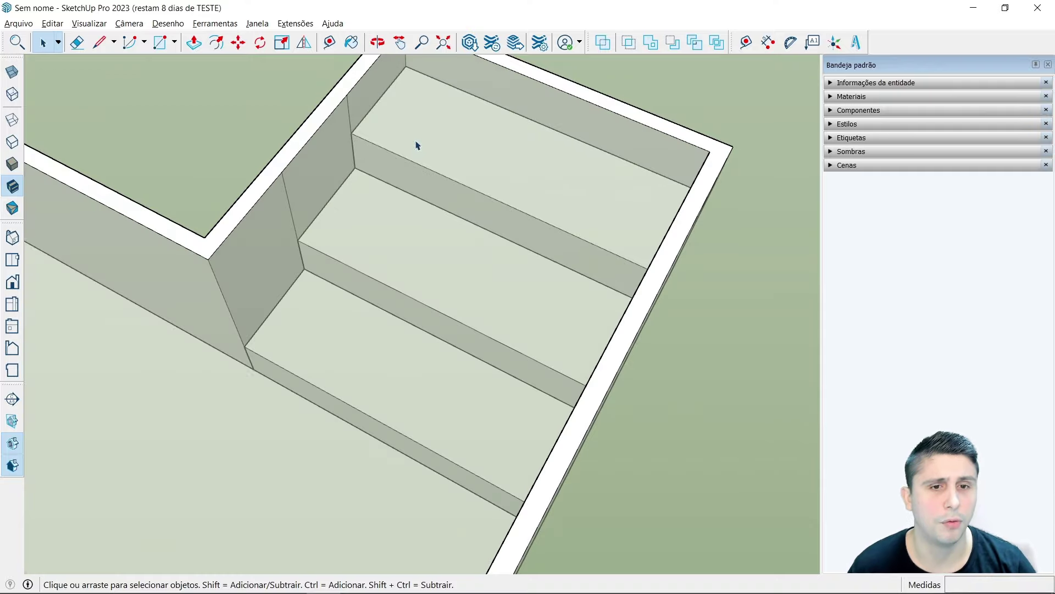
scroll(620, 177, down, 3)
mouse_move(619, 177)
middle_down()
mouse_move(565, 271)
mouse_move(687, 169)
mouse_move(735, 143)
middle_up()
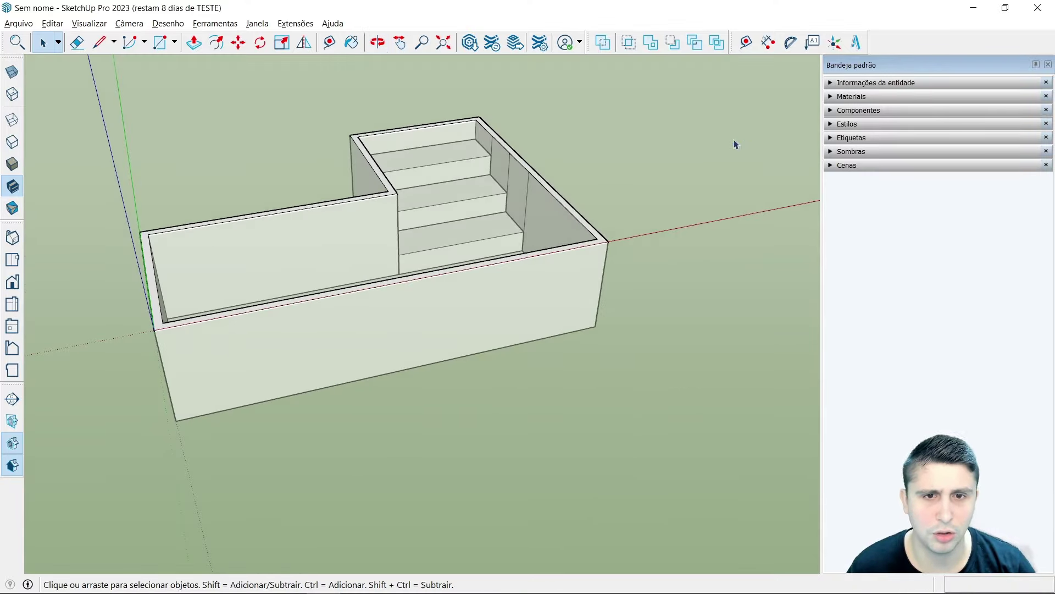
scroll(494, 160, up, 2)
mouse_move(494, 160)
middle_down()
mouse_move(618, 238)
mouse_move(430, 227)
mouse_move(462, 226)
middle_up()
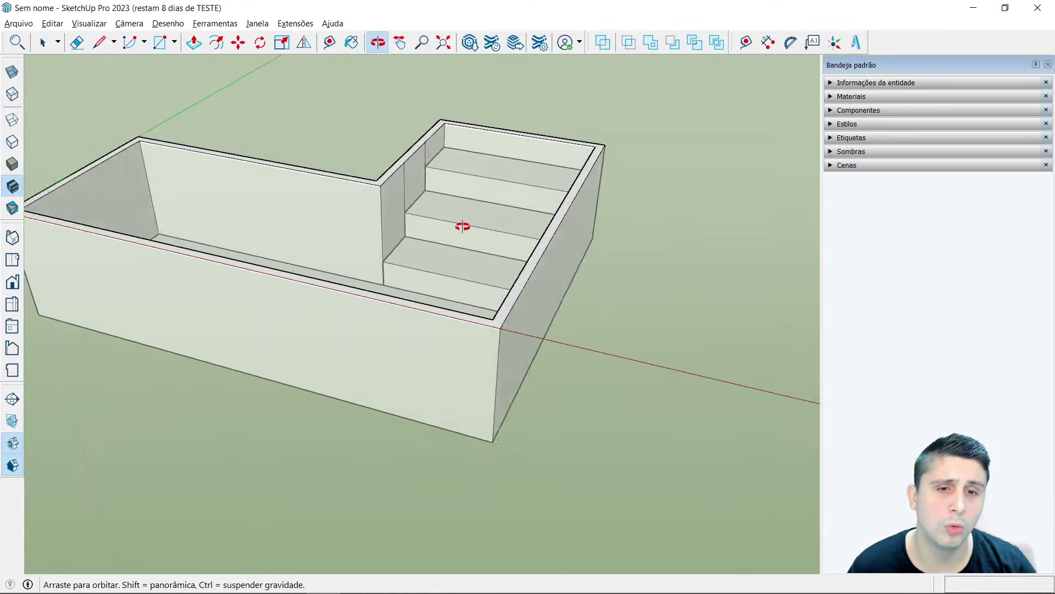
scroll(478, 214, up, 2)
scroll(472, 192, up, 2)
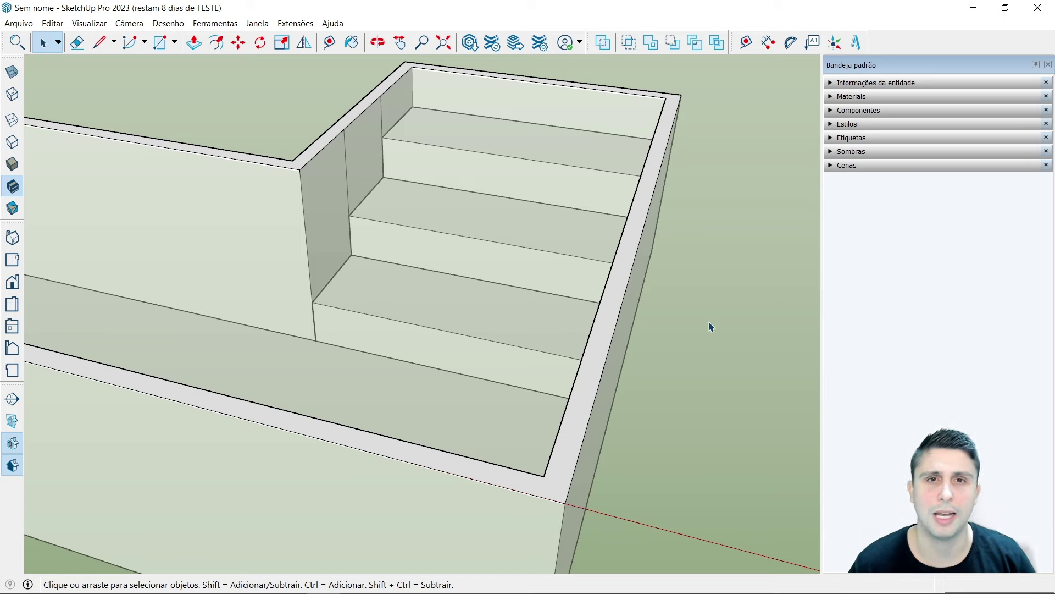
middle_drag(711, 327, 428, 161)
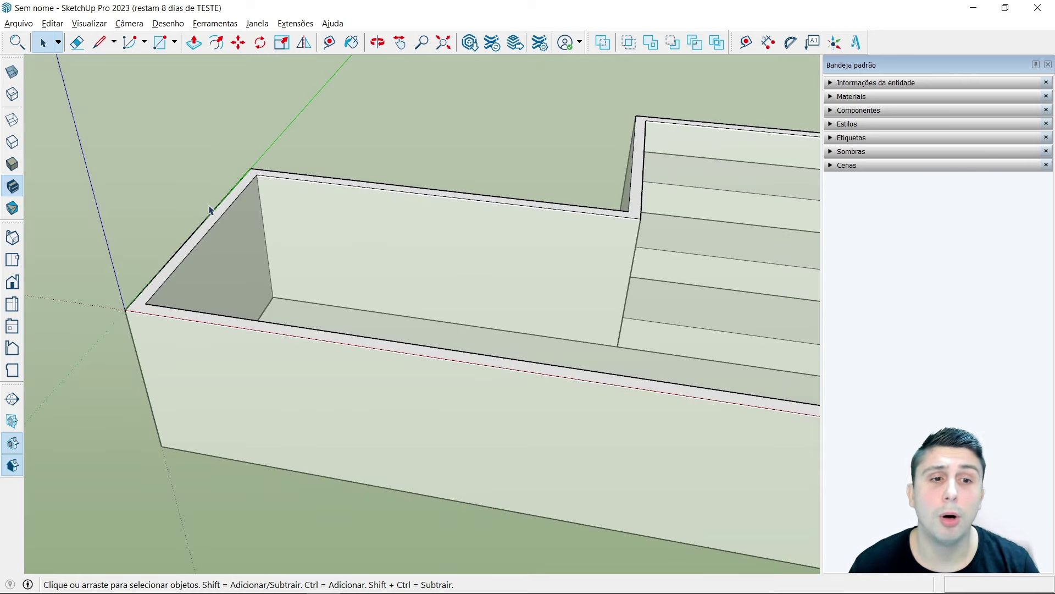
scroll(445, 212, down, 2)
scroll(325, 223, down, 2)
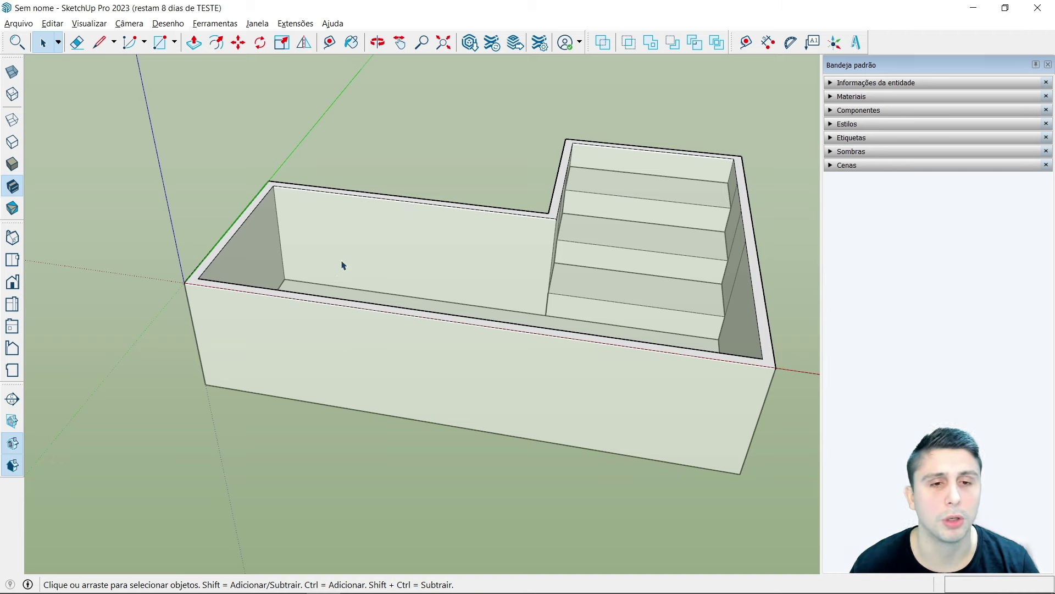
scroll(224, 243, up, 2)
scroll(238, 236, up, 2)
scroll(231, 236, up, 2)
scroll(225, 242, up, 1)
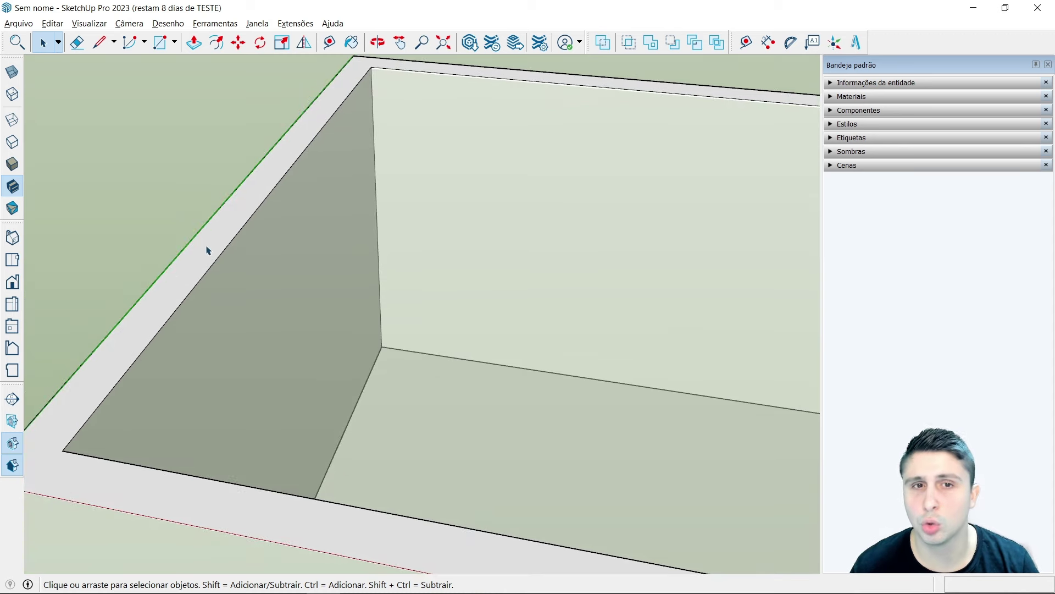
Step: Inside the pool group, copy the wall-top strip via Editar > Copiar, then deselect
double_click(184, 272)
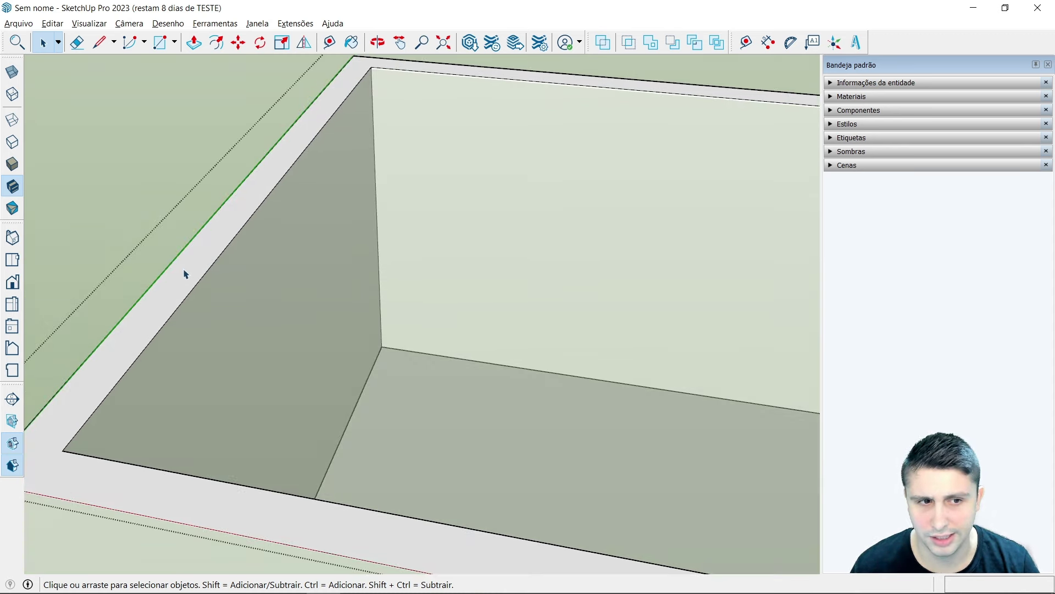
scroll(171, 275, up, 1)
scroll(148, 285, up, 1)
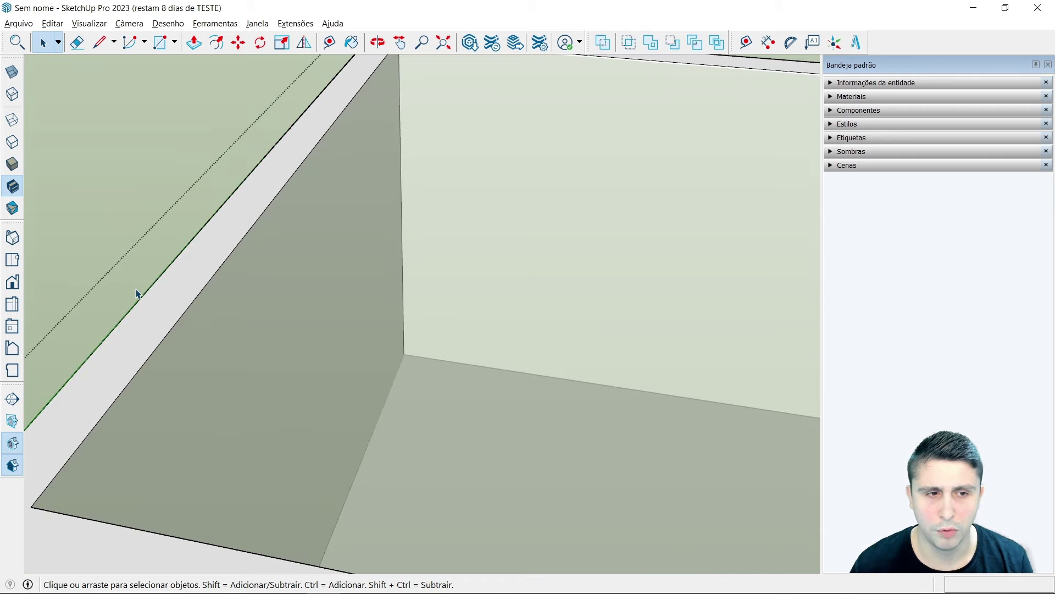
click(168, 300)
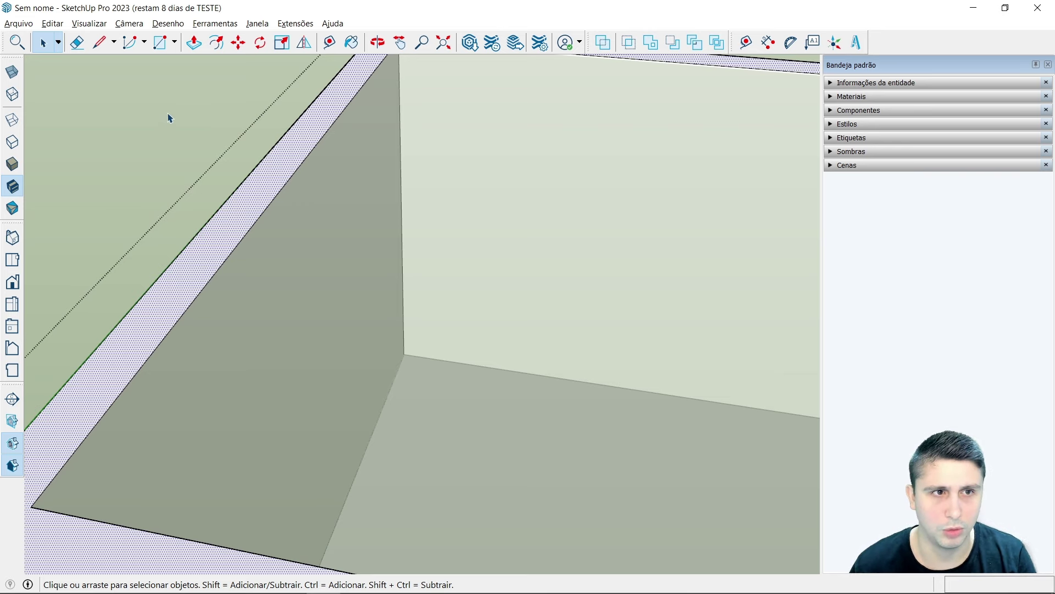
click(52, 23)
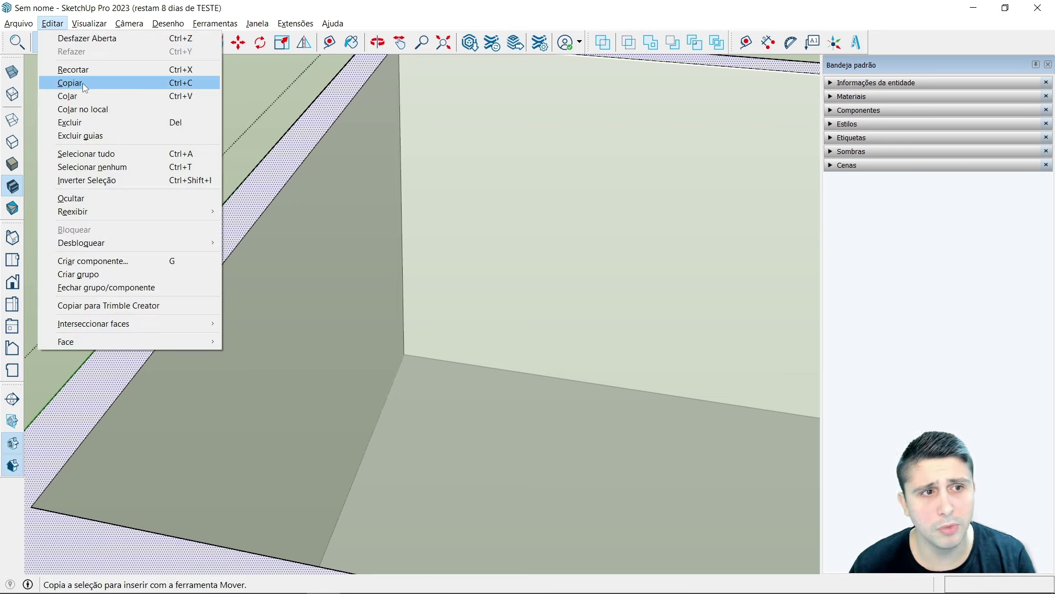
click(83, 83)
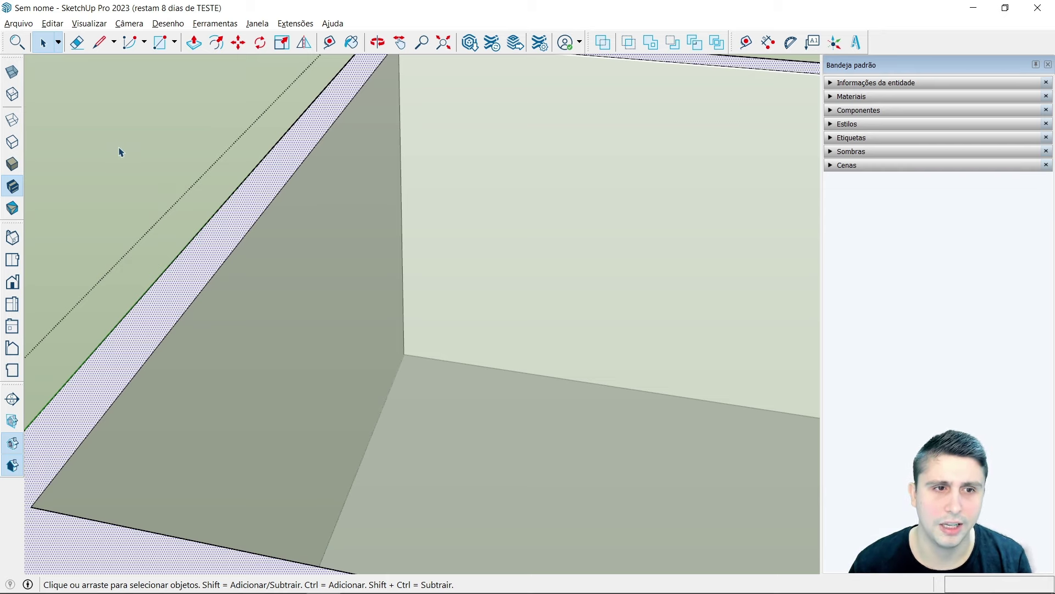
key(ctrl+t)
scroll(262, 267, down, 2)
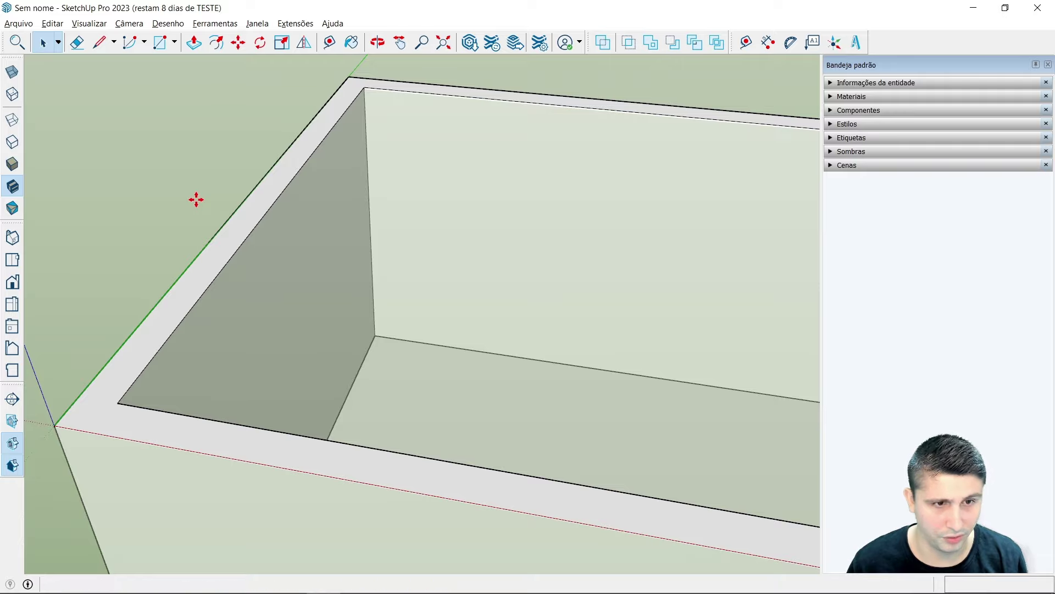
Step: Paste the copied rim strip back in its original place
key(ctrl+v)
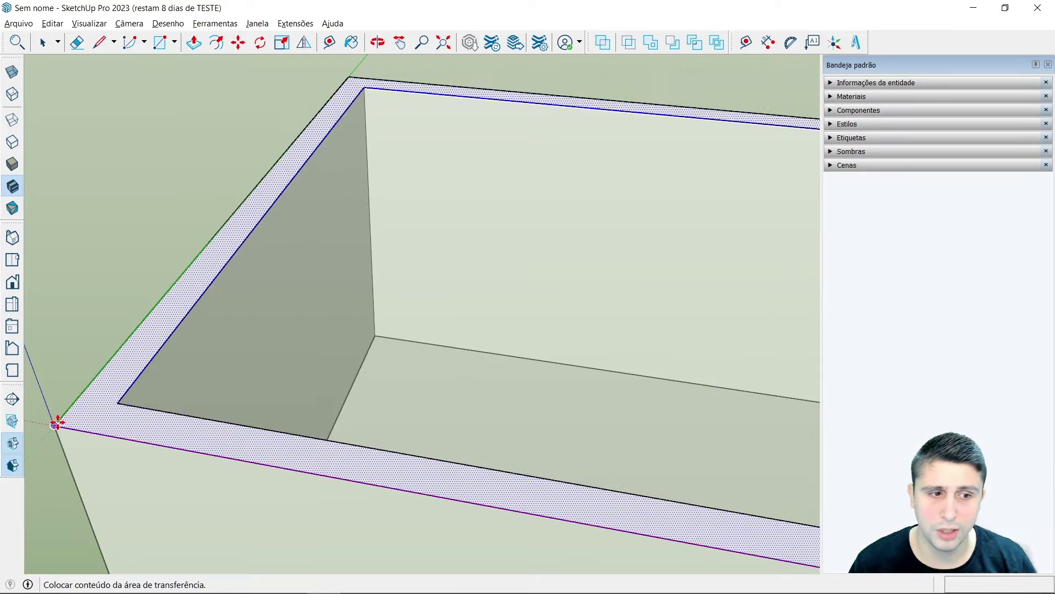
key(Escape)
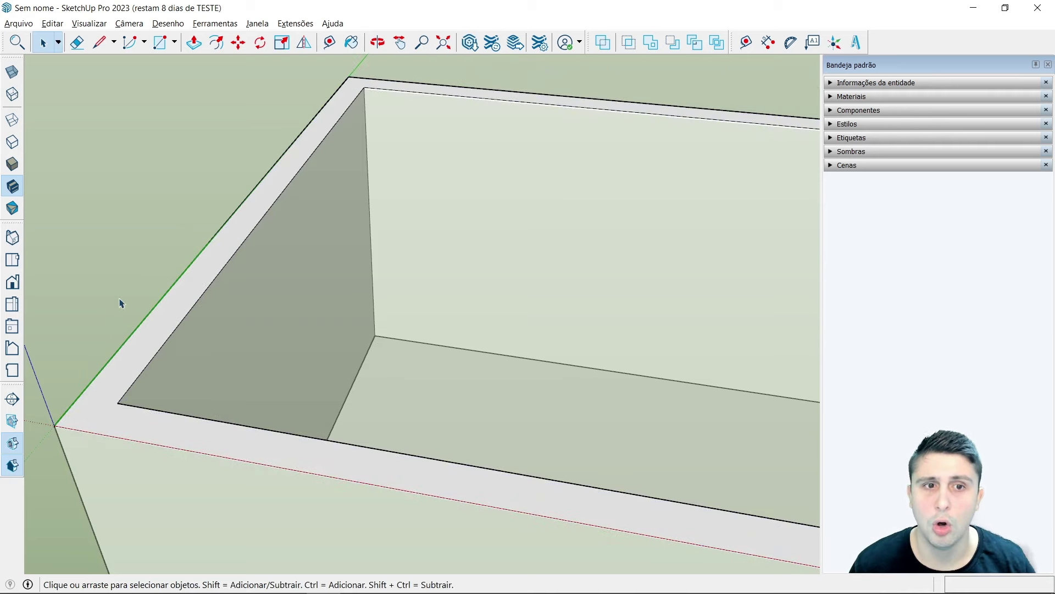
click(52, 23)
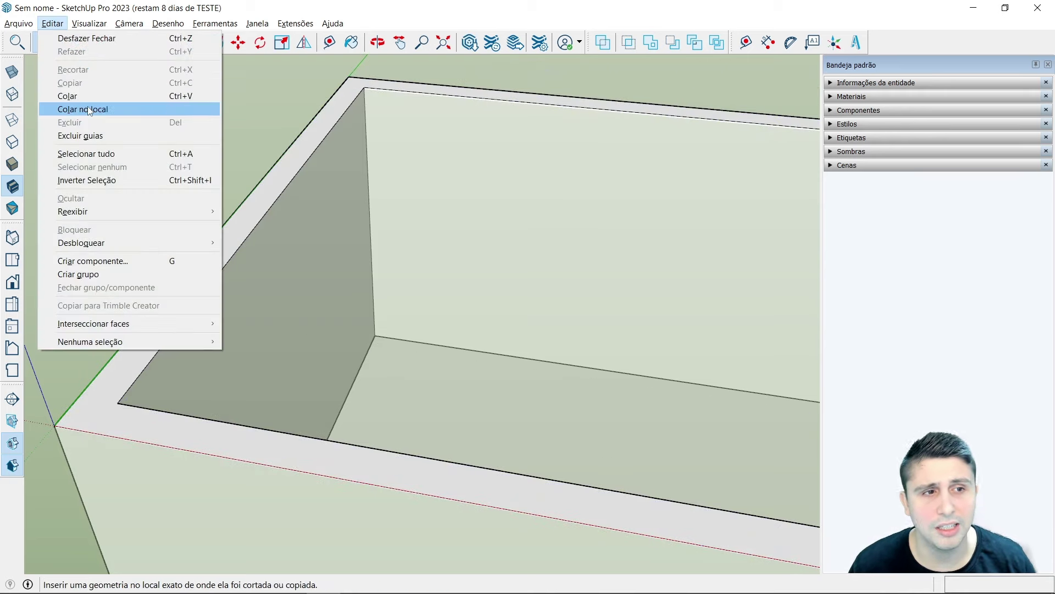
click(90, 111)
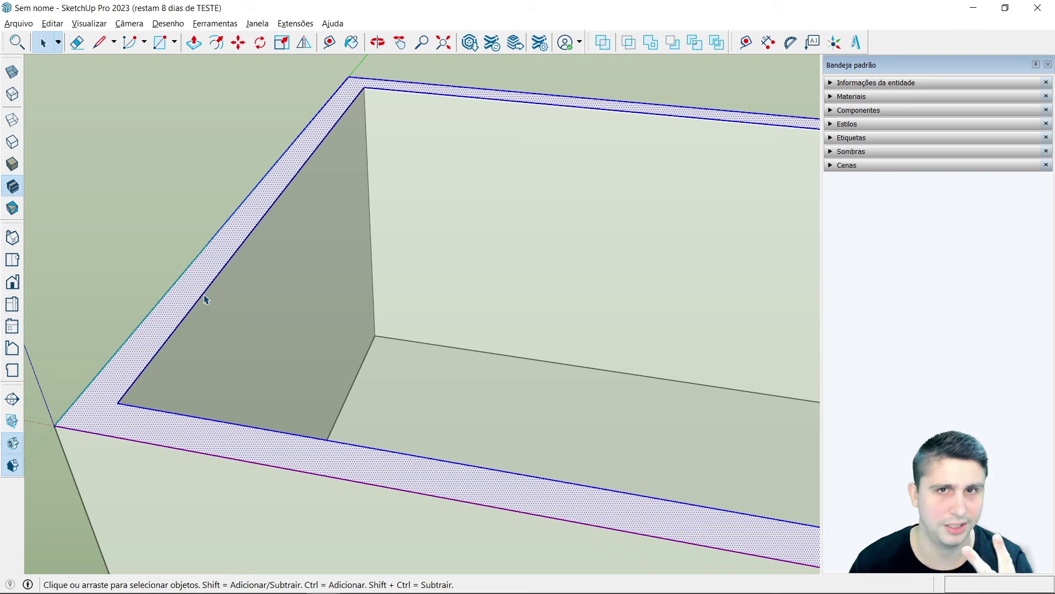
click(53, 23)
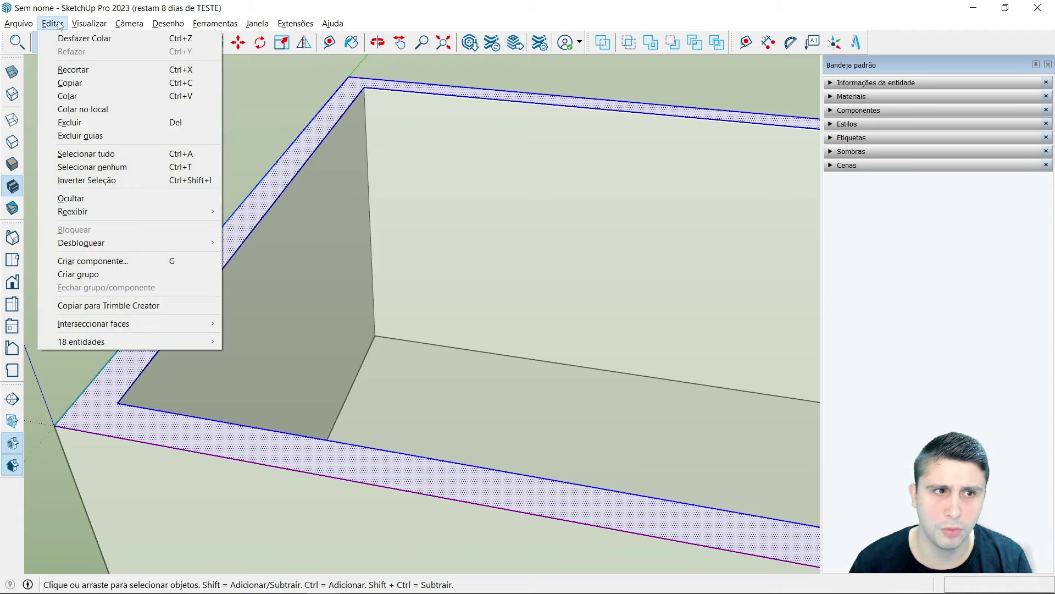
click(90, 108)
scroll(159, 187, down, 2)
click(113, 242)
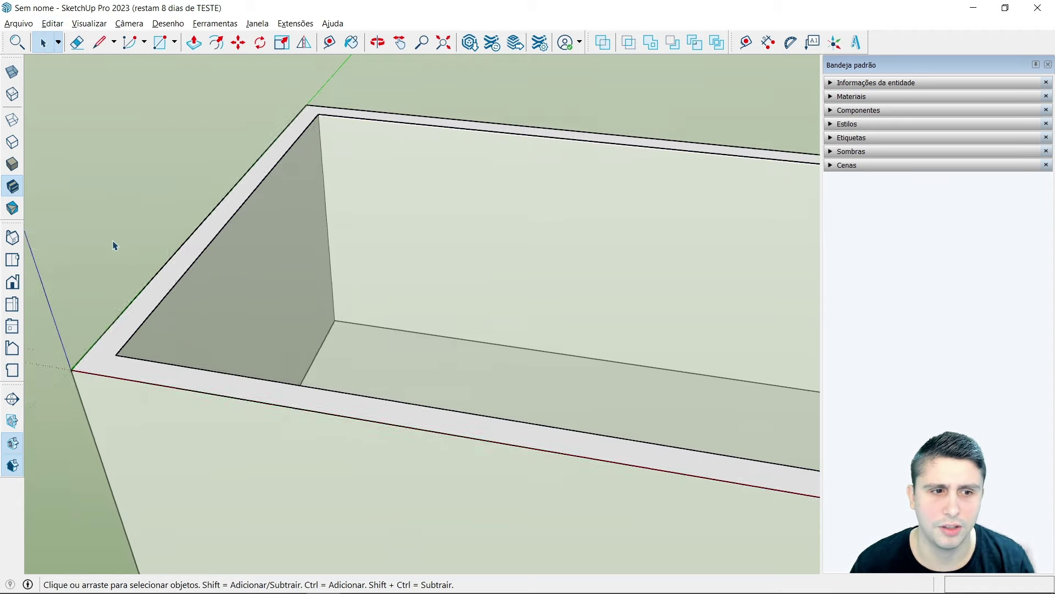
scroll(127, 242, down, 2)
Step: Select the pasted rim strip and make it its own group
mouse_move(182, 401)
middle_down()
mouse_move(235, 427)
mouse_move(325, 410)
mouse_move(271, 372)
middle_up()
scroll(247, 378, up, 2)
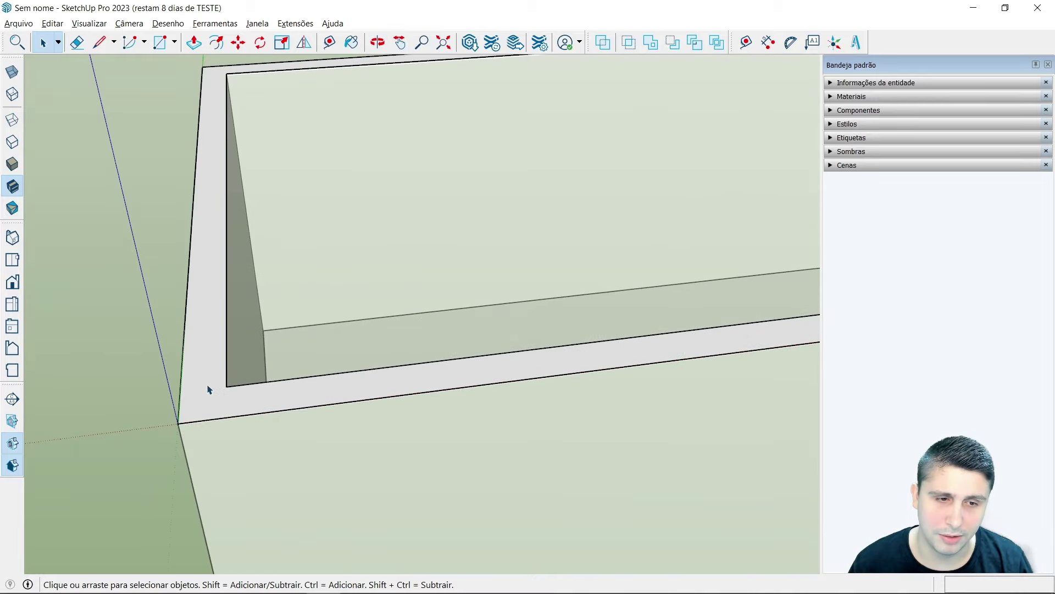
click(205, 375)
scroll(189, 370, down, 1)
scroll(203, 372, down, 2)
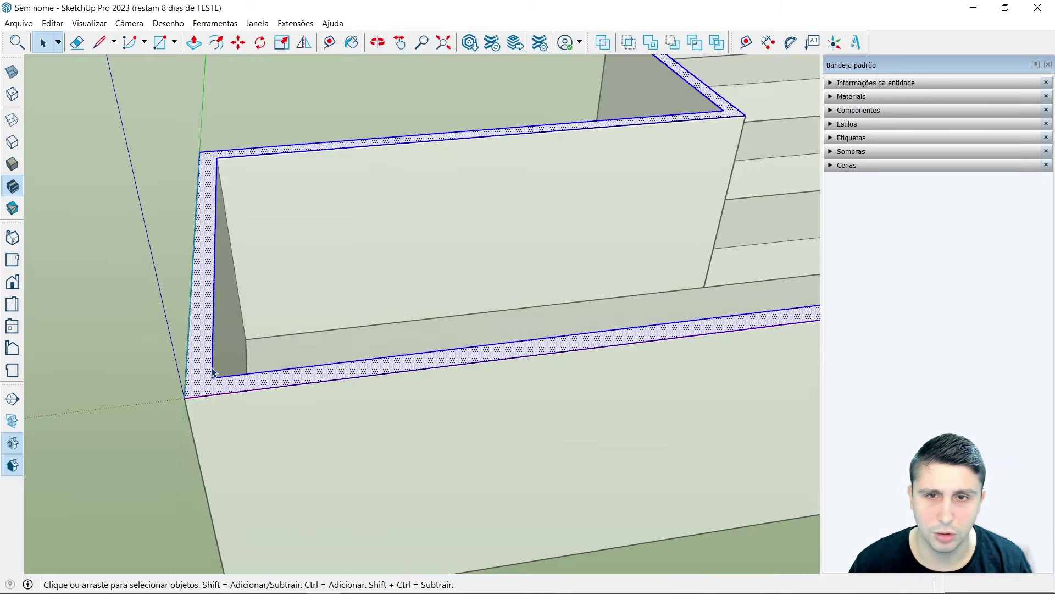
scroll(202, 354, up, 1)
scroll(209, 360, up, 1)
scroll(208, 368, up, 1)
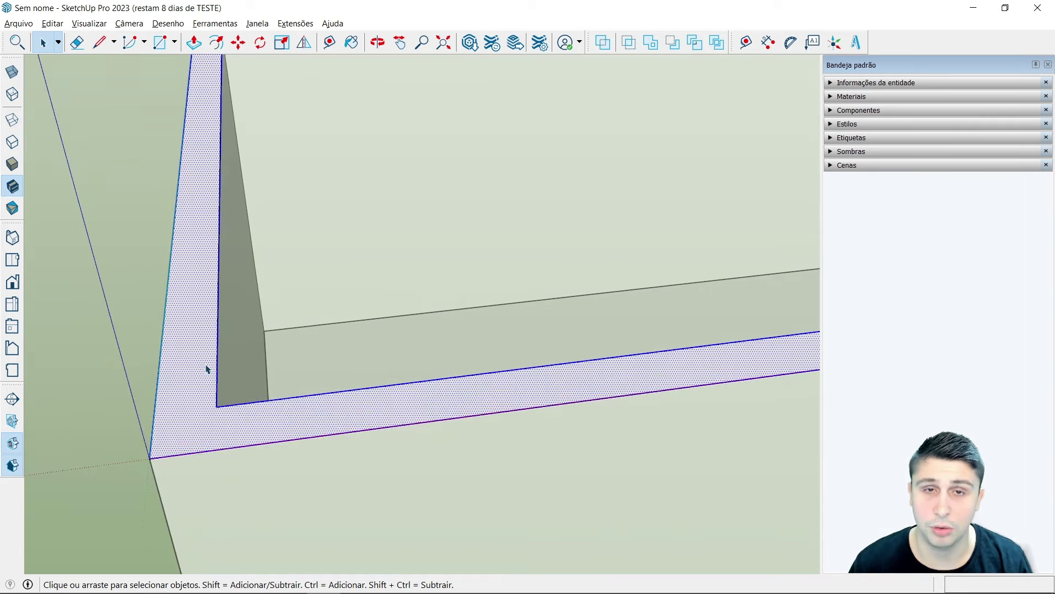
right_click(192, 368)
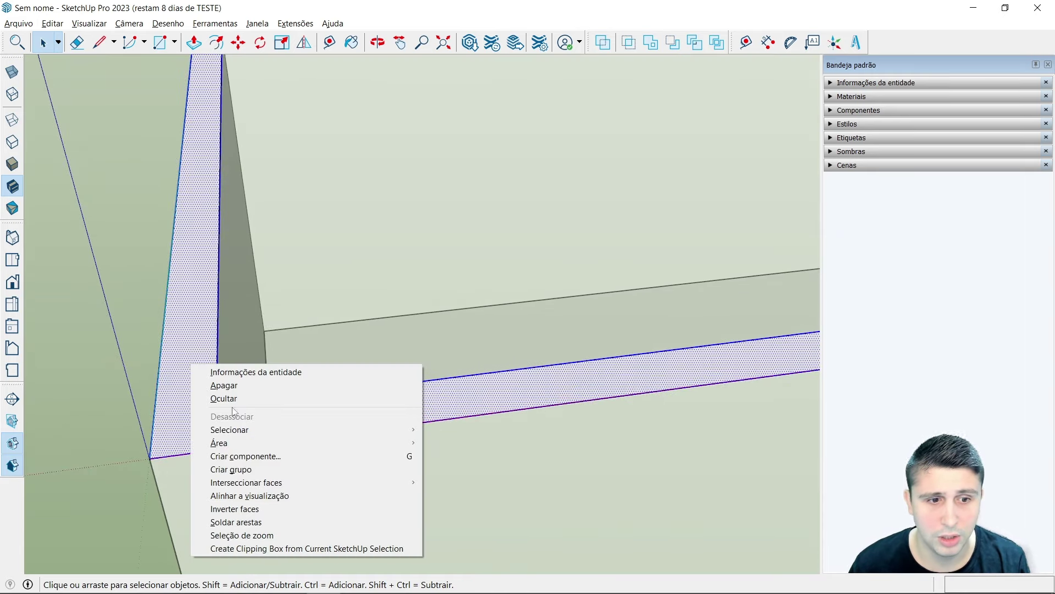
click(237, 468)
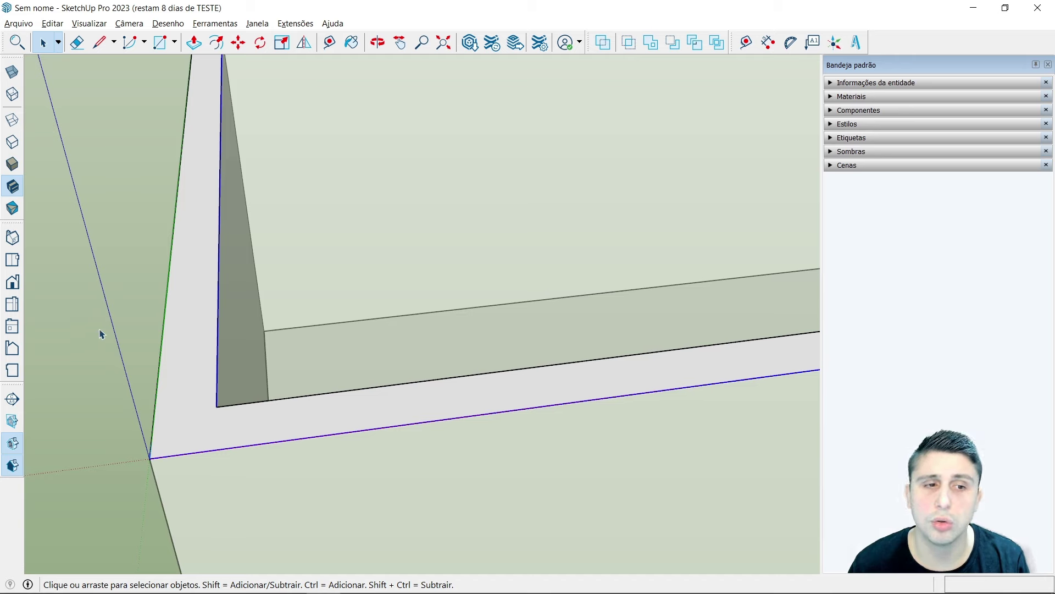
Step: Zoom and orbit to a close view over the front wall top
scroll(101, 305, down, 2)
scroll(109, 308, down, 1)
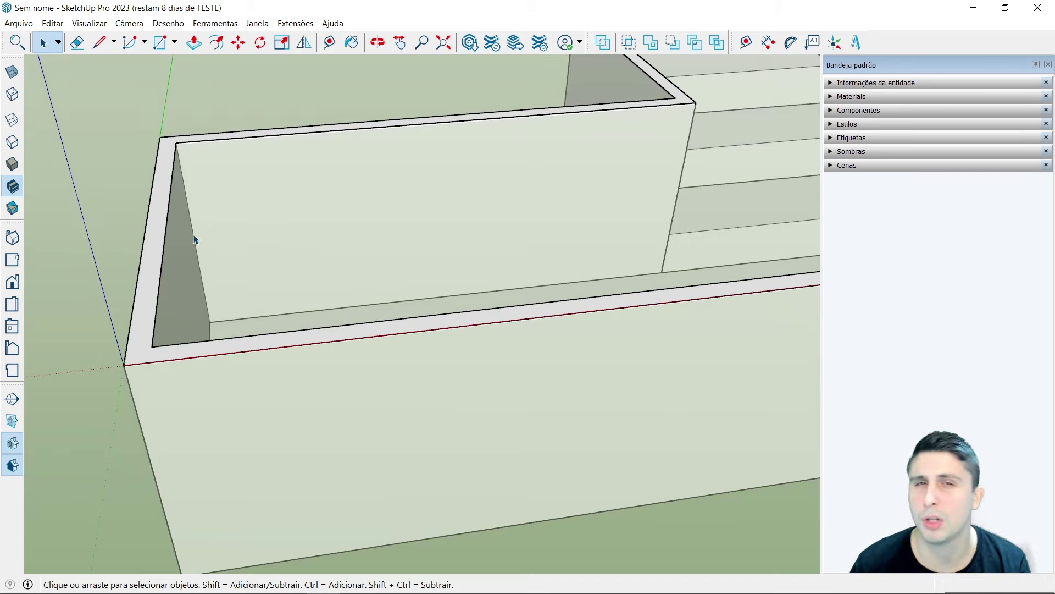
scroll(204, 271, down, 2)
scroll(218, 306, down, 1)
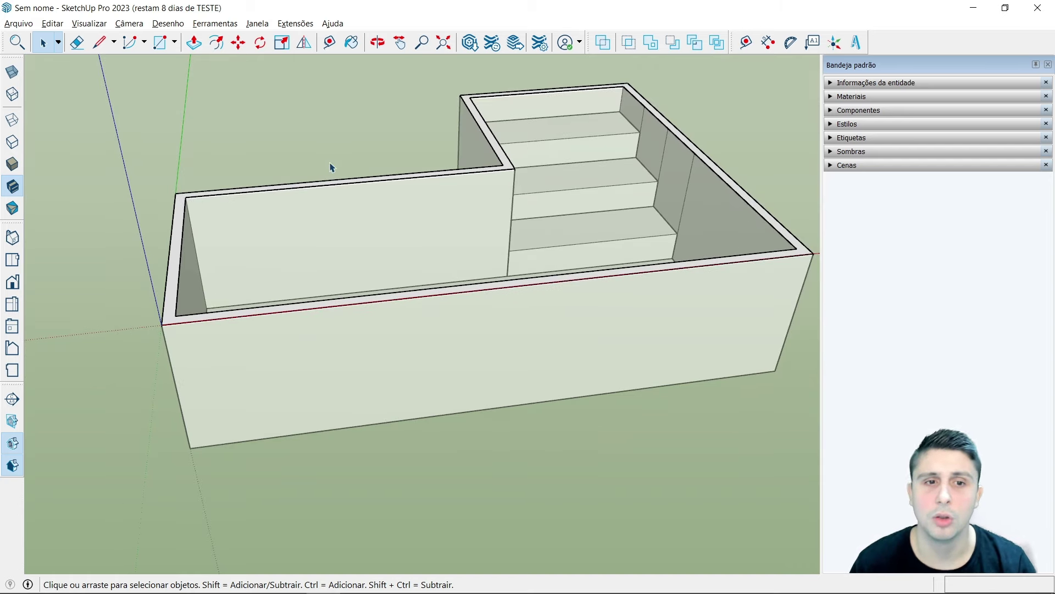
scroll(226, 207, up, 3)
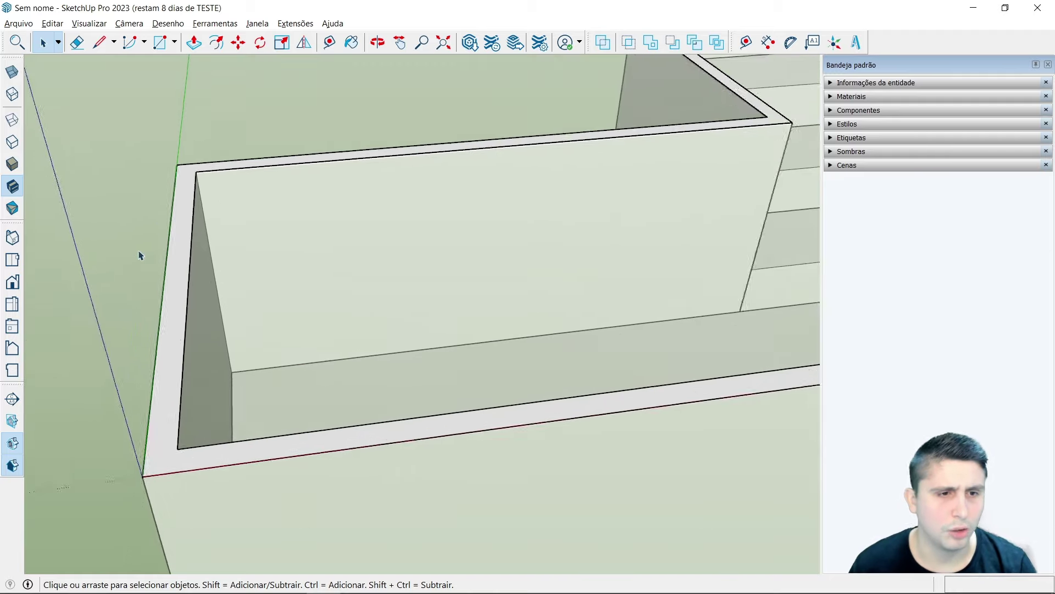
scroll(180, 299, up, 2)
scroll(220, 286, down, 3)
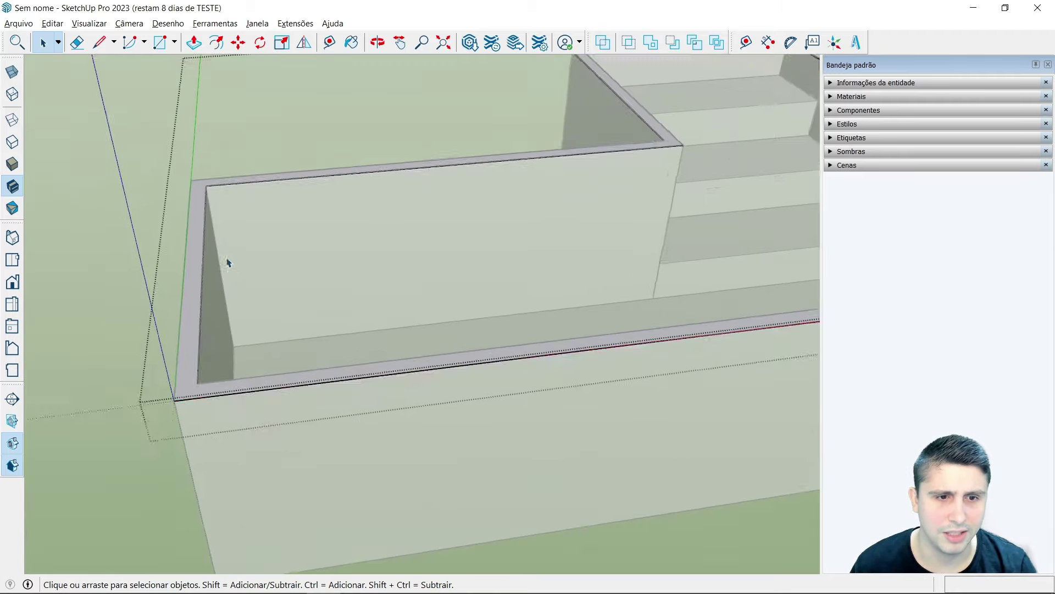
mouse_move(574, 360)
middle_down()
mouse_move(449, 254)
mouse_move(484, 325)
middle_up()
scroll(174, 179, up, 3)
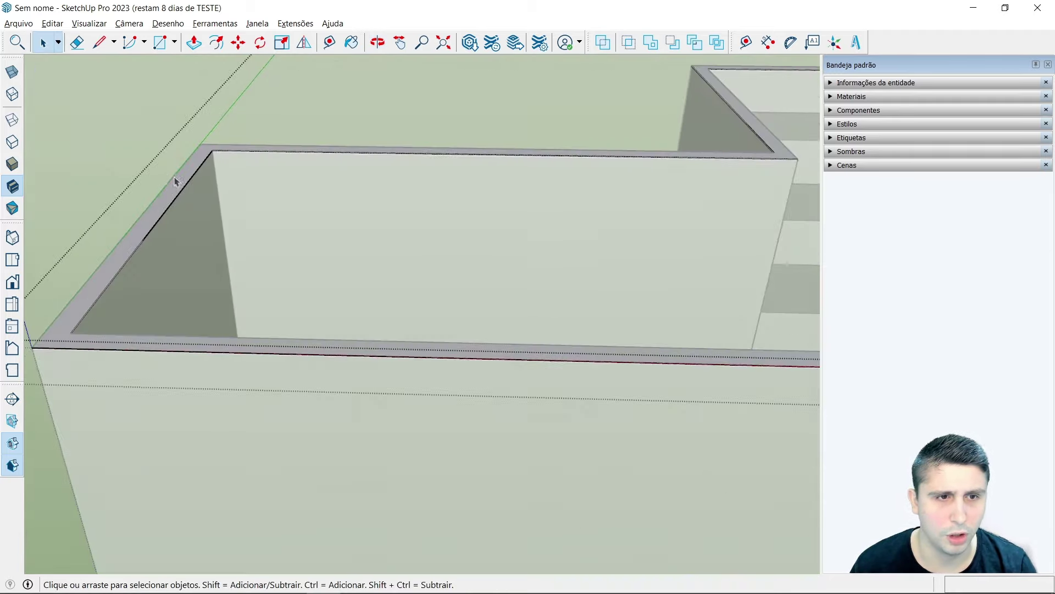
scroll(156, 156, up, 2)
Step: Raise the pool wall tops 0,05 m with Push/Pull to form the coping
click(194, 42)
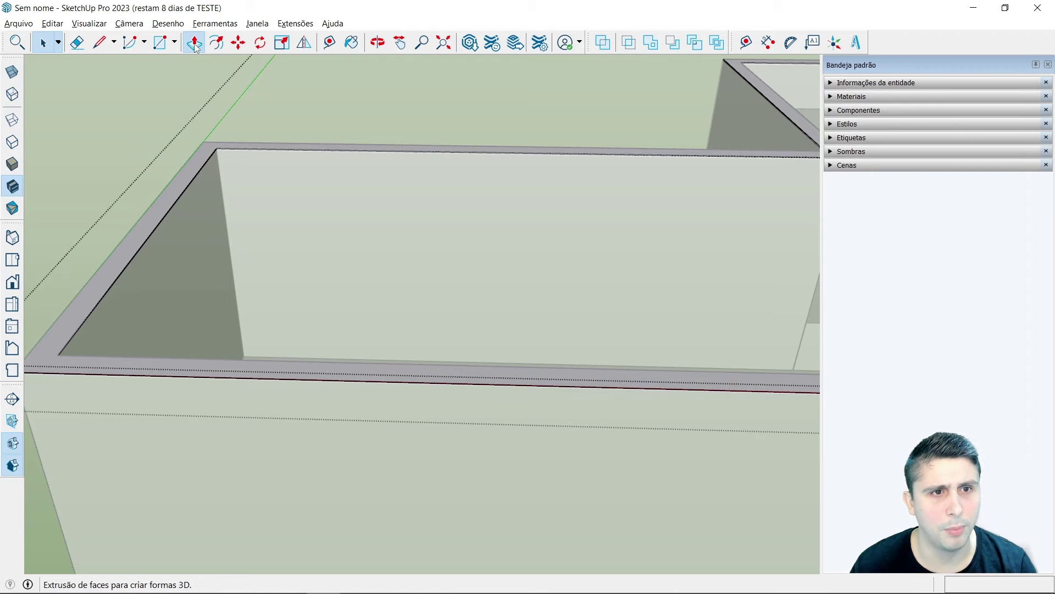
scroll(206, 147, up, 2)
click(201, 171)
text(0,05)
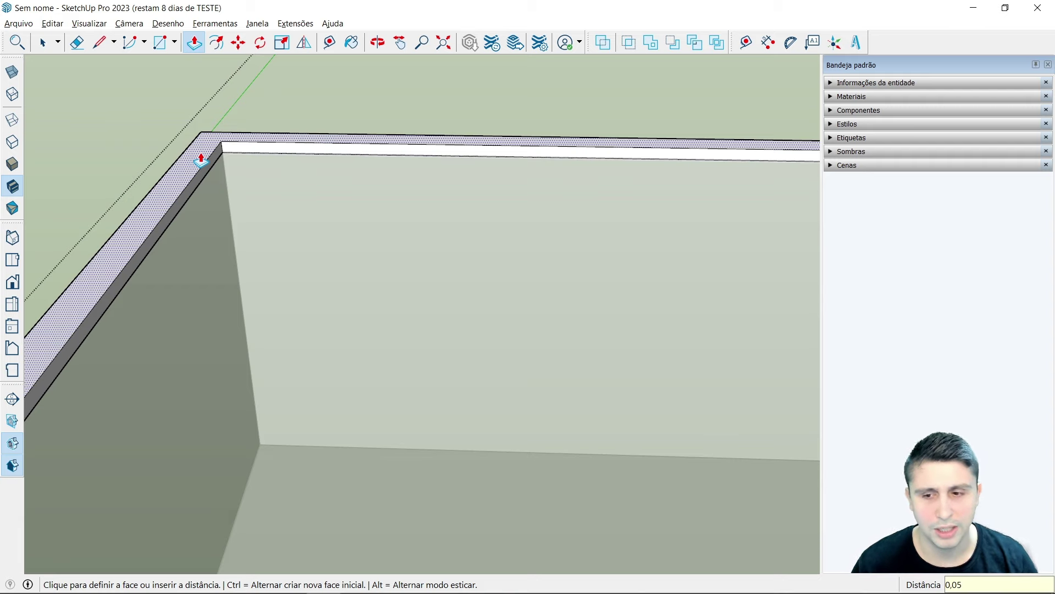
key(Return)
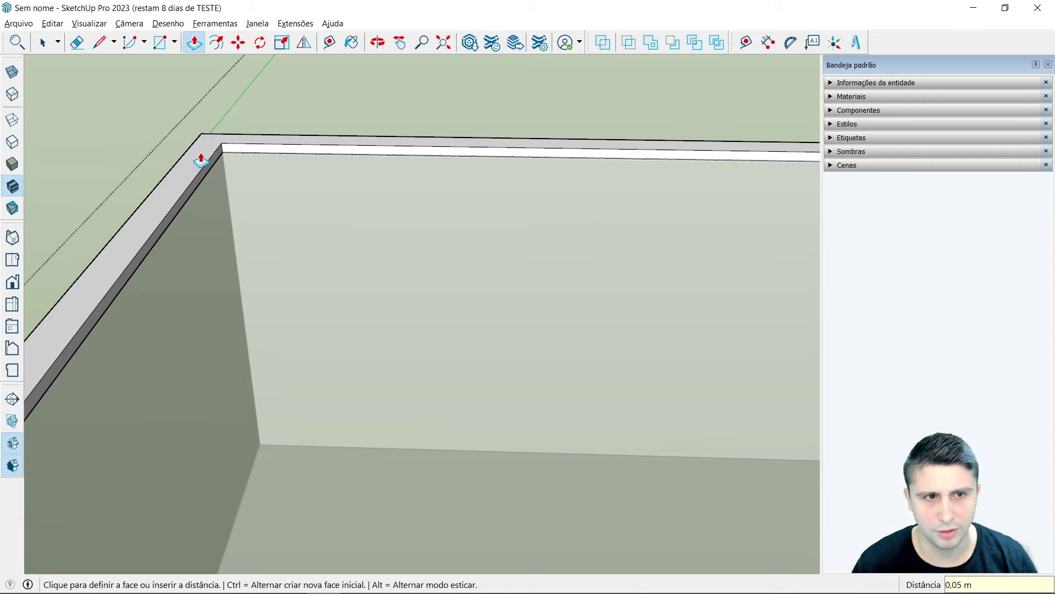
Step: Push the coping's outer edge face 0,10 m past the wall
scroll(231, 216, down, 3)
scroll(324, 215, down, 3)
scroll(362, 212, down, 2)
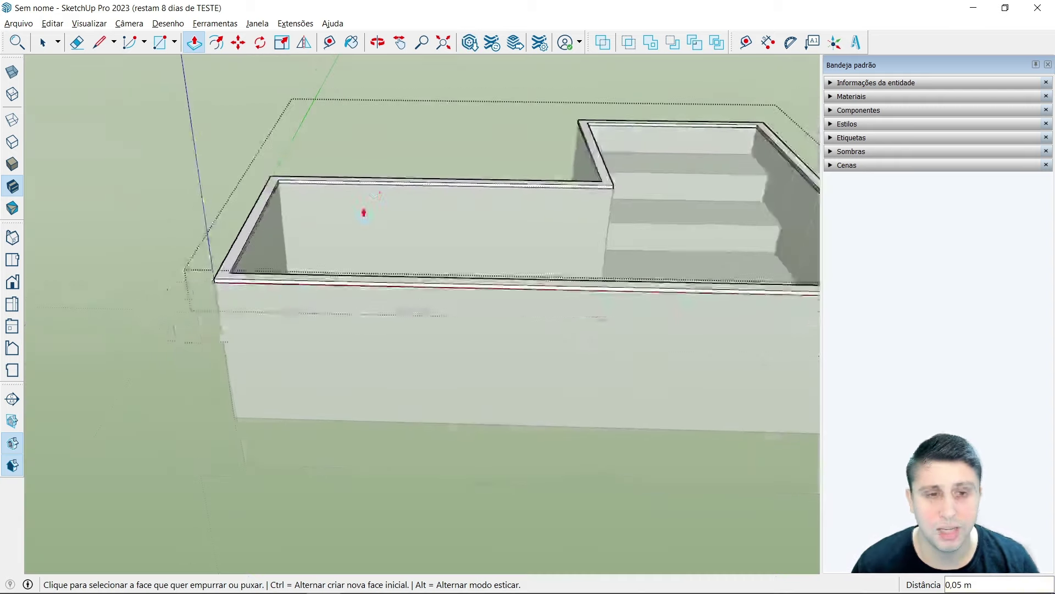
mouse_move(363, 212)
middle_down()
mouse_move(340, 343)
mouse_move(584, 325)
mouse_move(533, 292)
middle_up()
scroll(532, 292, up, 3)
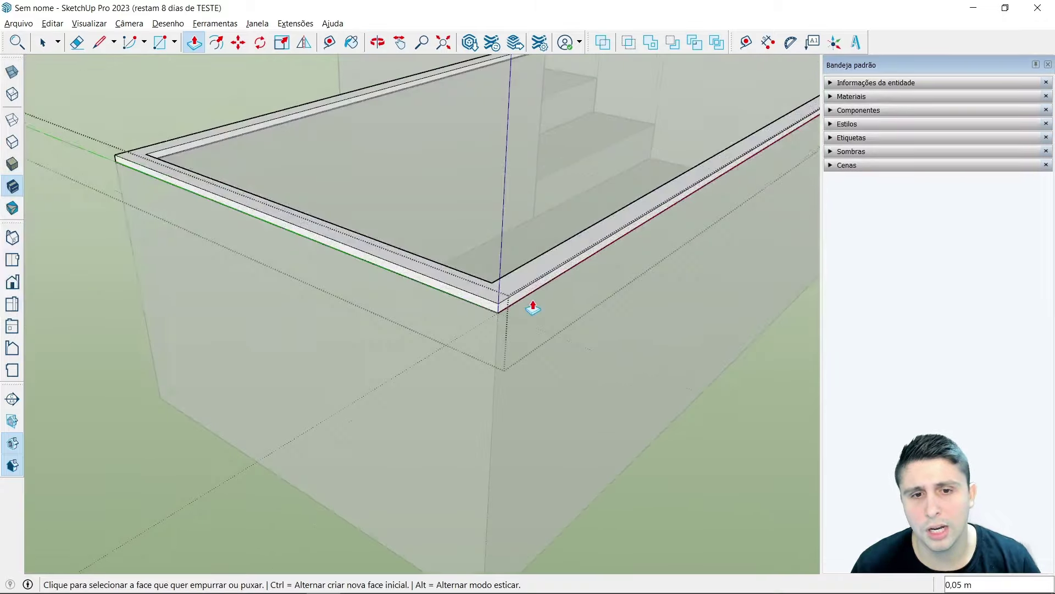
scroll(531, 301, up, 3)
scroll(531, 301, up, 2)
scroll(541, 303, up, 2)
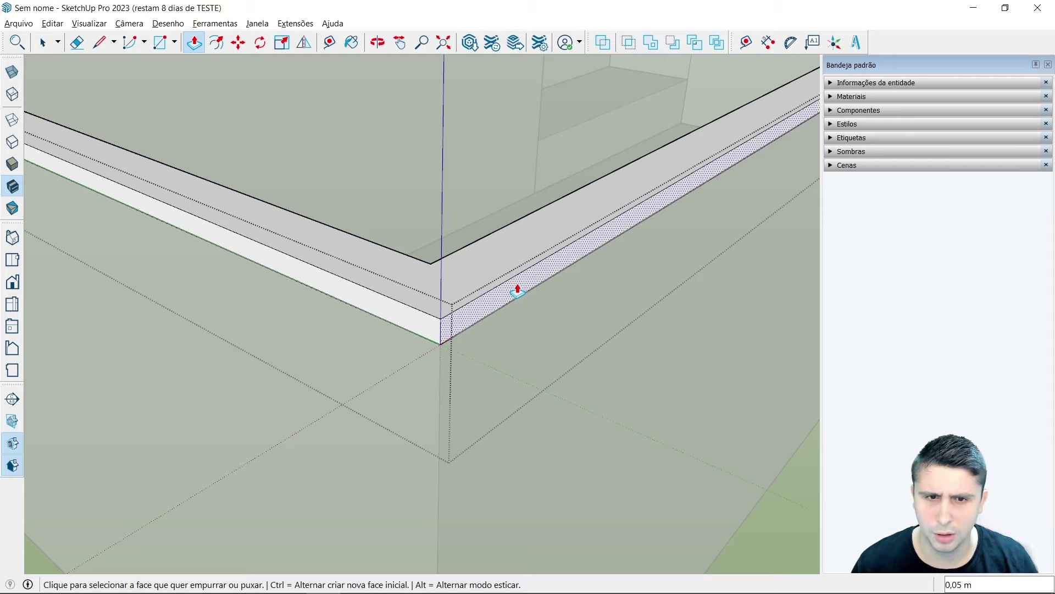
scroll(490, 313, down, 3)
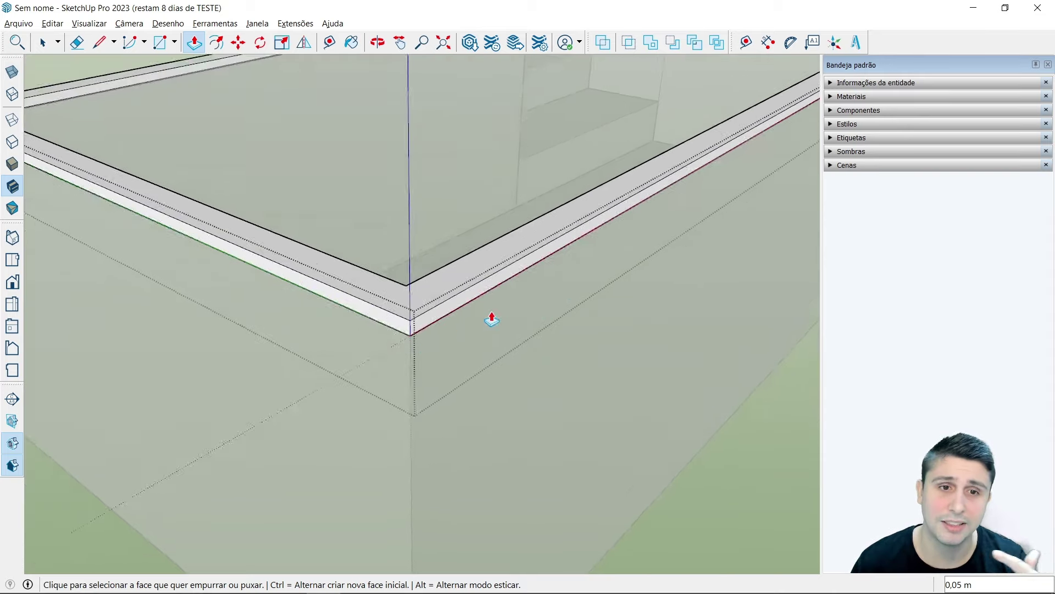
scroll(532, 301, down, 3)
scroll(533, 301, down, 2)
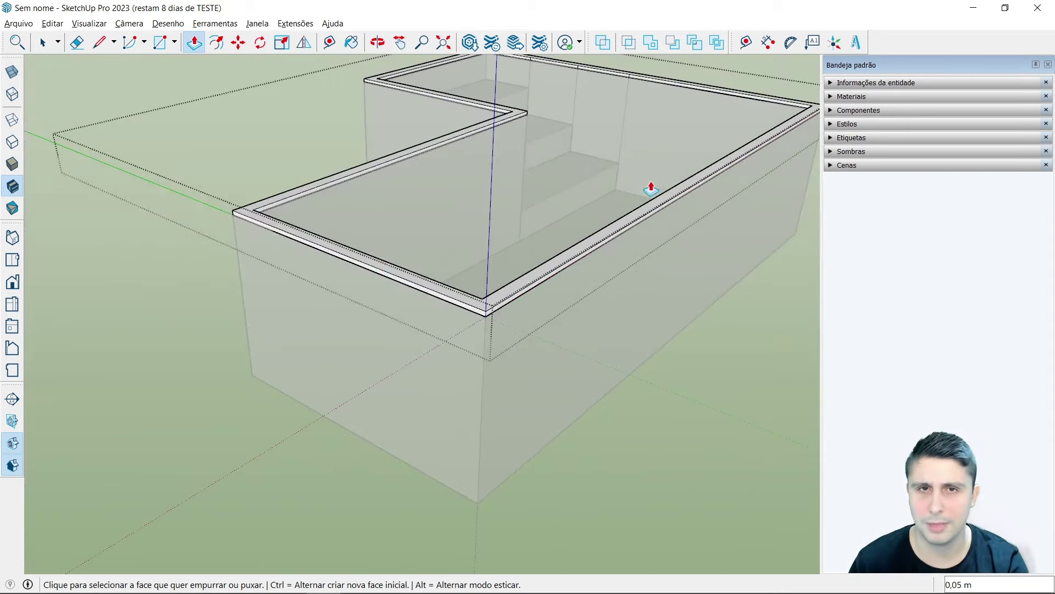
scroll(528, 286, up, 3)
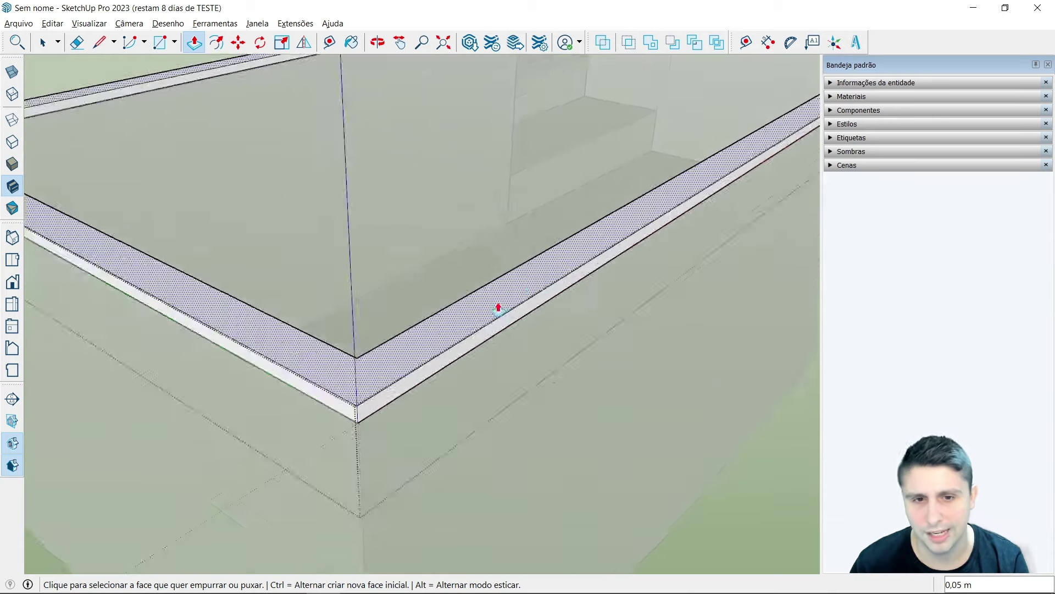
scroll(461, 329, up, 2)
click(400, 397)
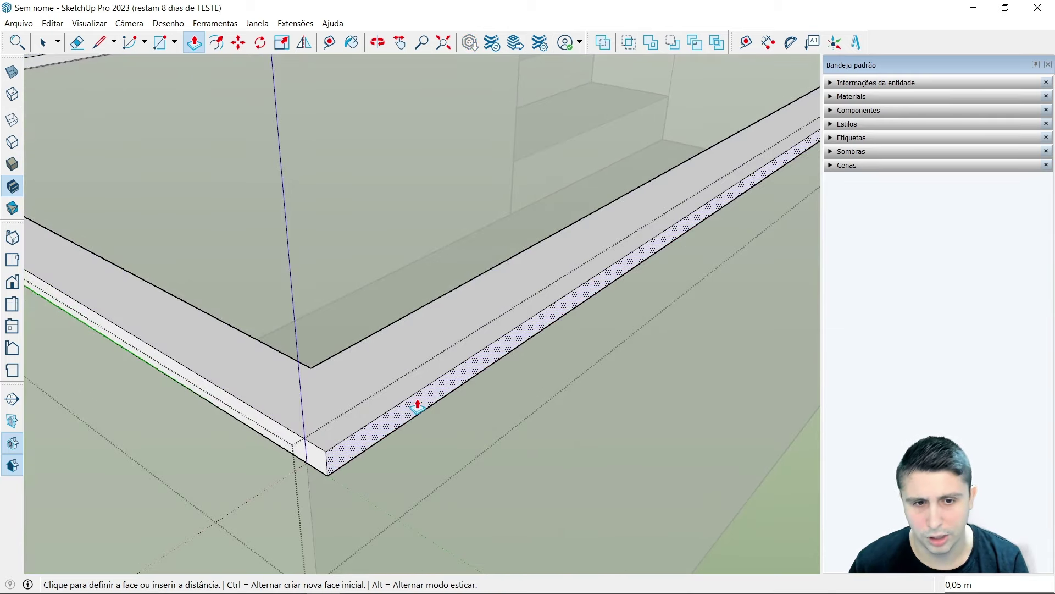
text(0.10)
key(Return)
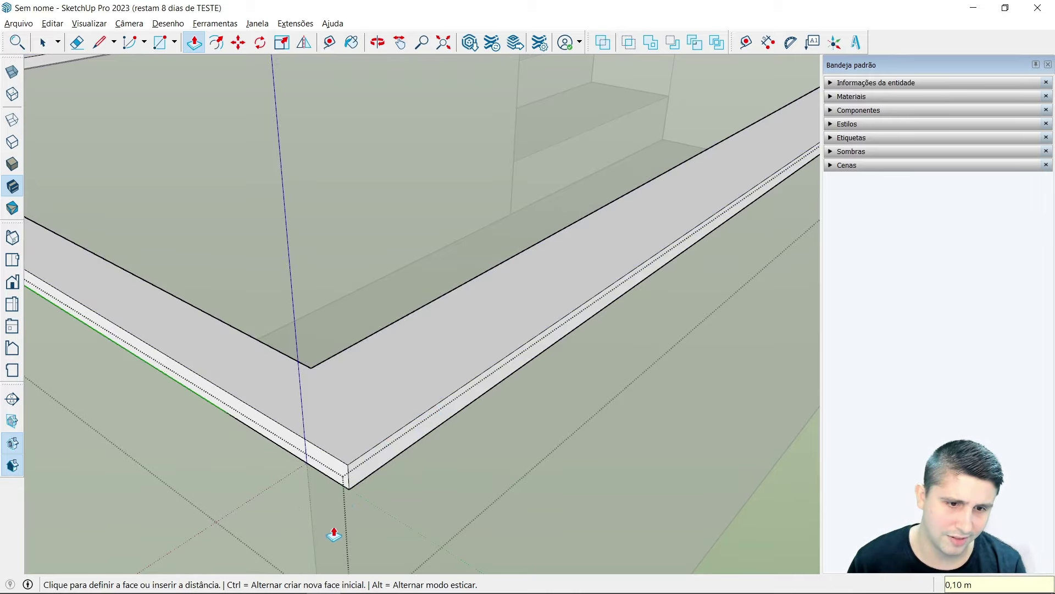
scroll(473, 417, down, 3)
mouse_move(481, 353)
middle_down()
mouse_move(625, 427)
mouse_move(572, 365)
middle_up()
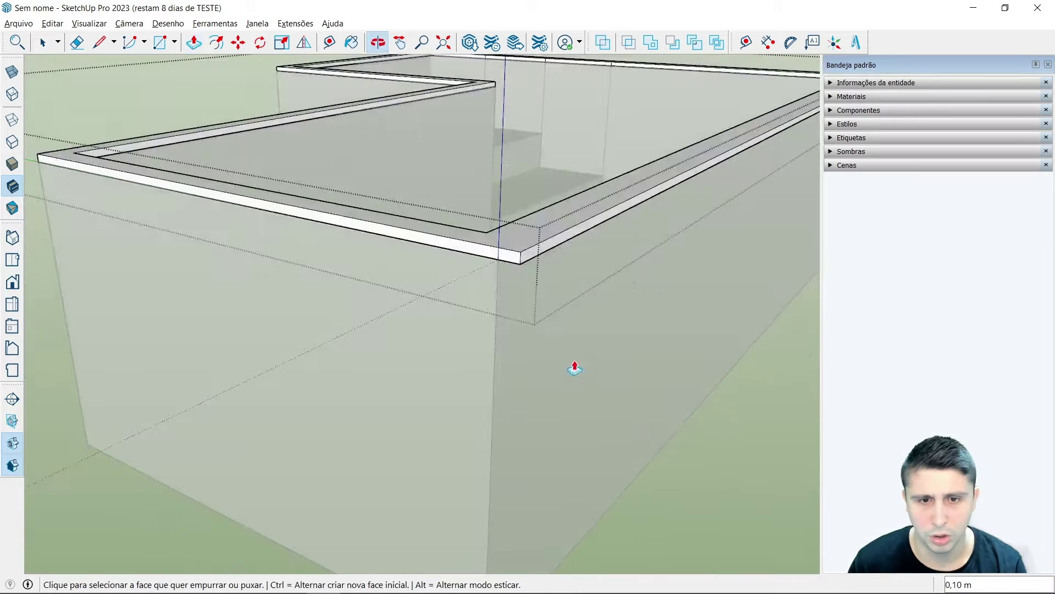
Step: Extend the next two coping edge faces 0,10 m outward
scroll(492, 269, up, 3)
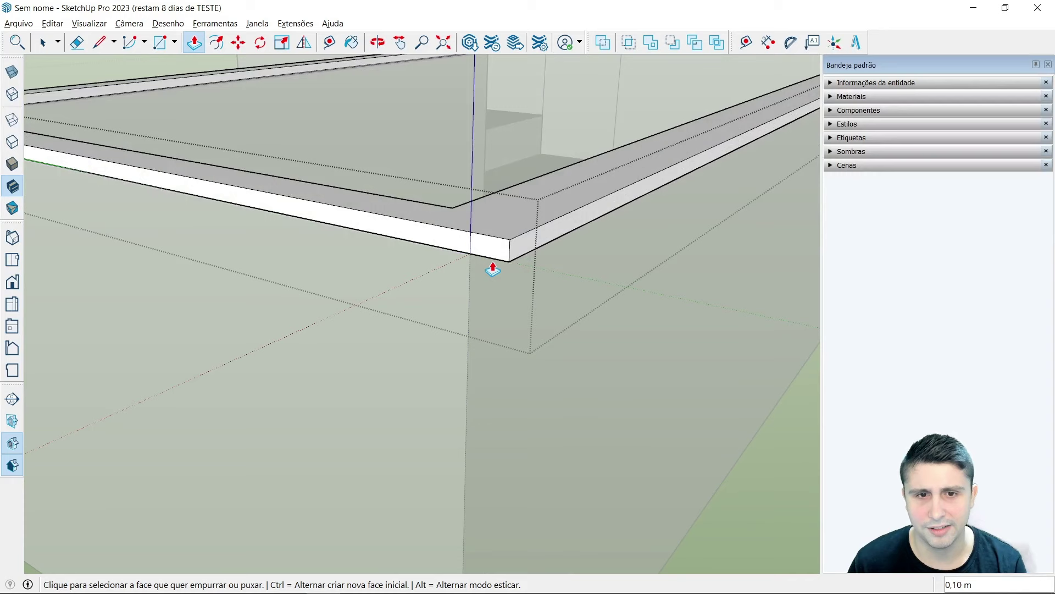
scroll(493, 269, up, 1)
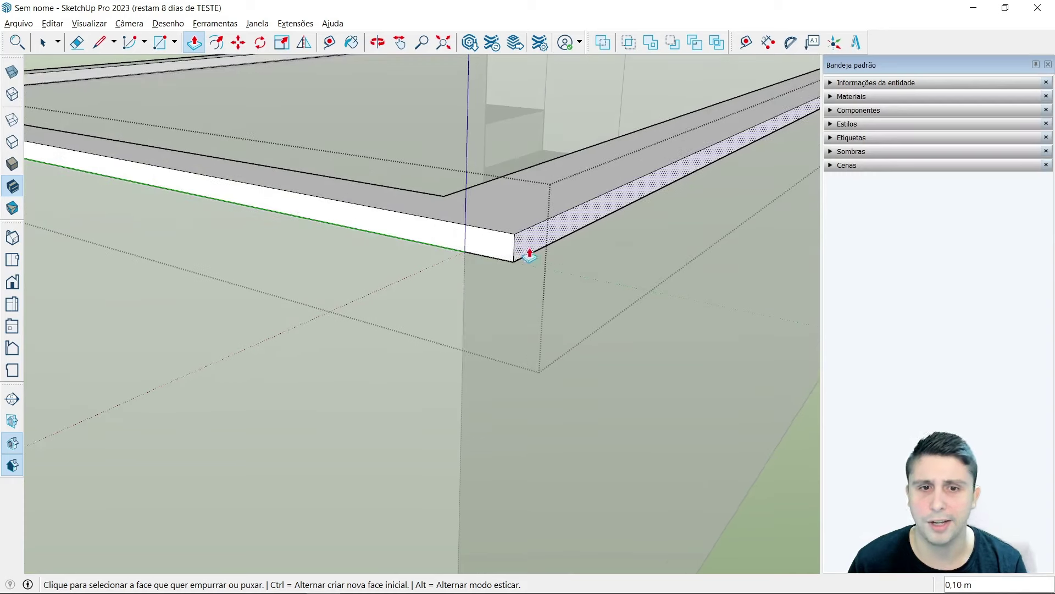
click(408, 238)
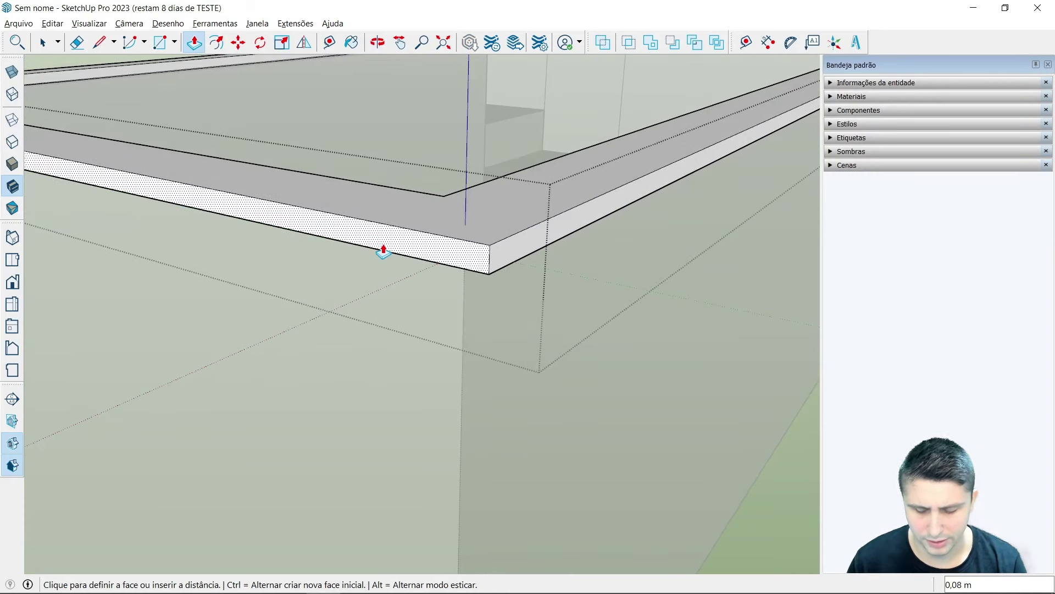
text(10)
key(Return)
scroll(607, 278, down, 3)
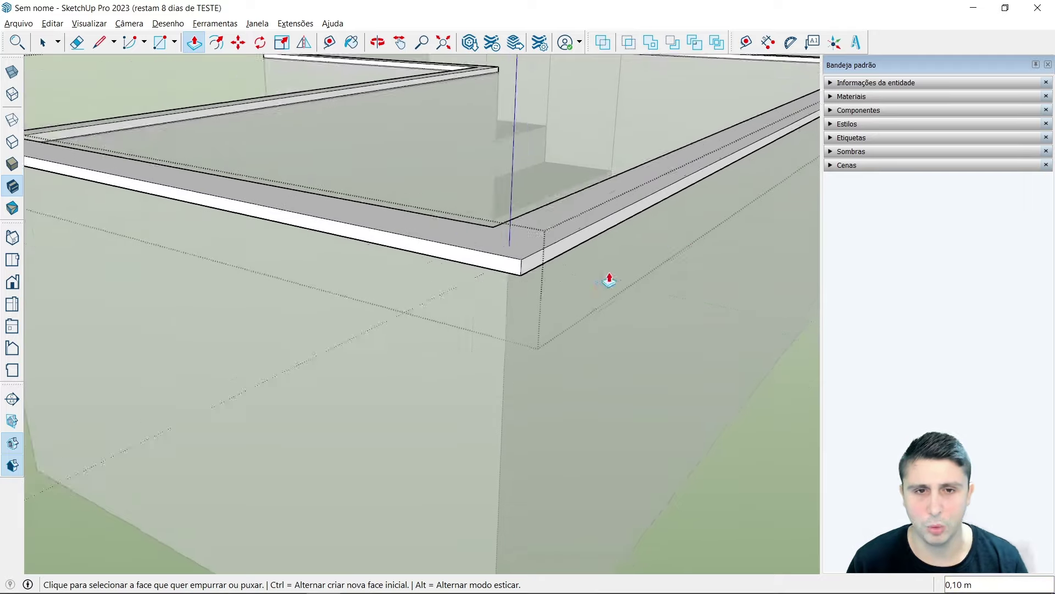
scroll(675, 266, down, 3)
mouse_move(373, 183)
middle_down()
mouse_move(365, 229)
mouse_move(633, 231)
mouse_move(778, 179)
middle_up()
scroll(767, 199, up, 5)
click(704, 230)
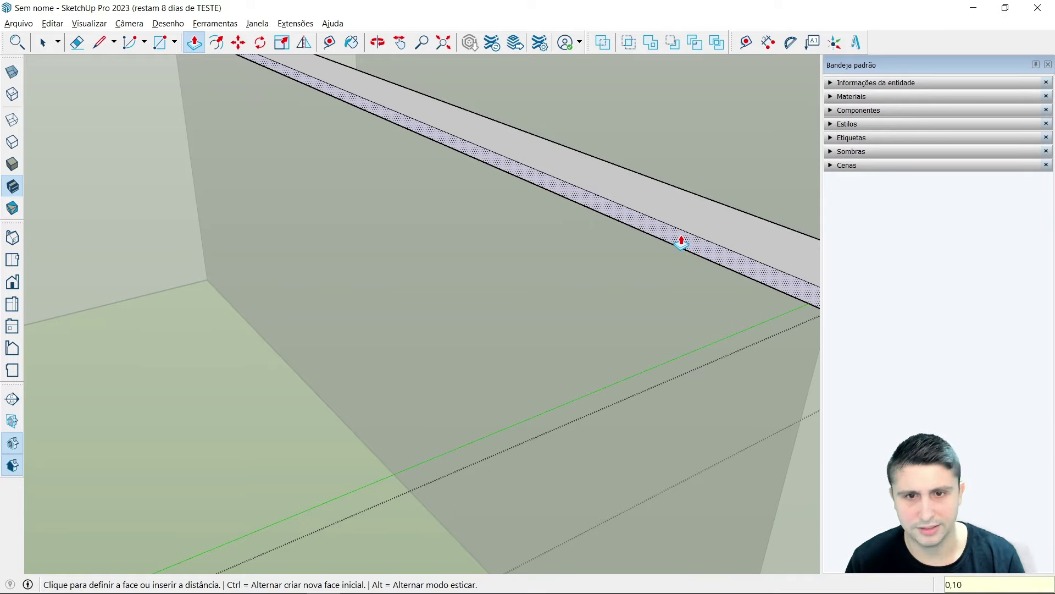
key(Return)
Step: Push two more coping edges, including the inner corner, 0,10 m outward
scroll(520, 322, down, 3)
scroll(435, 264, down, 3)
scroll(203, 157, up, 5)
scroll(403, 167, up, 3)
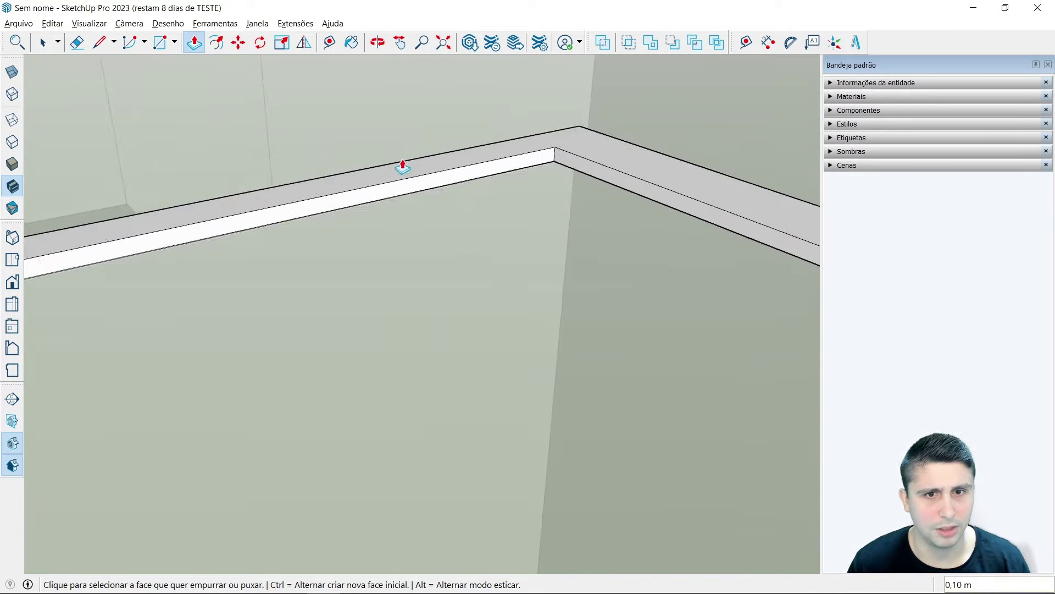
scroll(403, 168, up, 2)
click(501, 176)
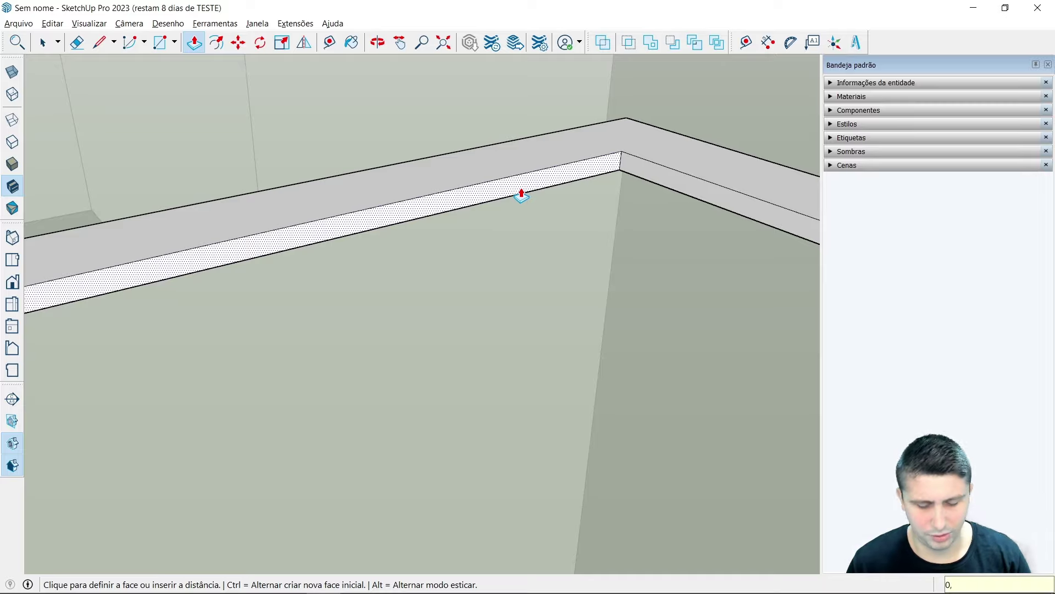
text(1)
key(Return)
scroll(521, 193, down, 3)
mouse_move(645, 177)
middle_down()
mouse_move(595, 184)
mouse_move(519, 264)
mouse_move(561, 235)
mouse_move(548, 269)
mouse_move(476, 282)
middle_up()
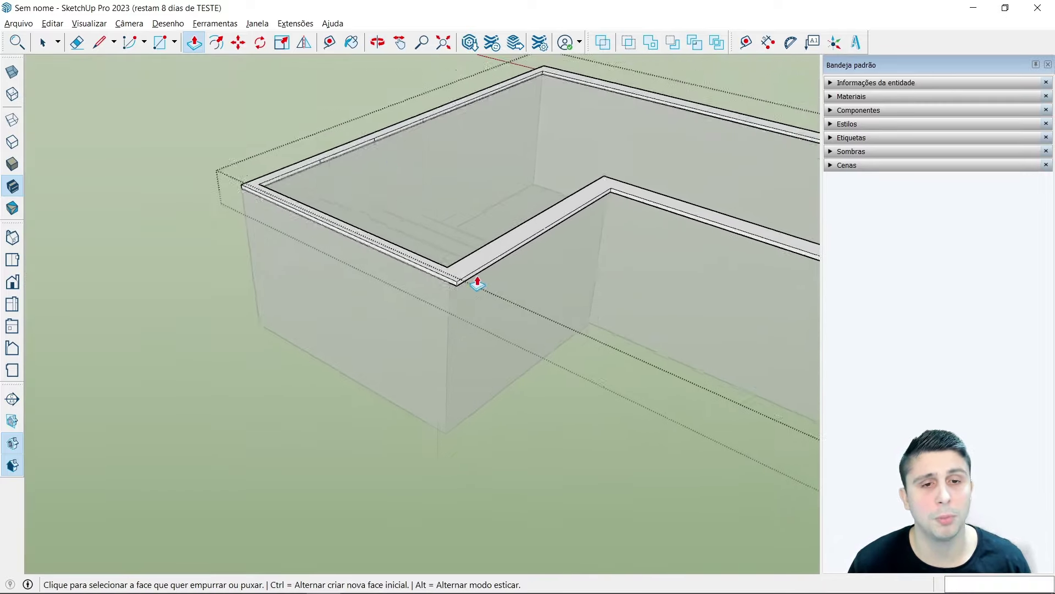
scroll(434, 241, up, 3)
middle_drag(434, 241, 495, 262)
scroll(478, 259, up, 2)
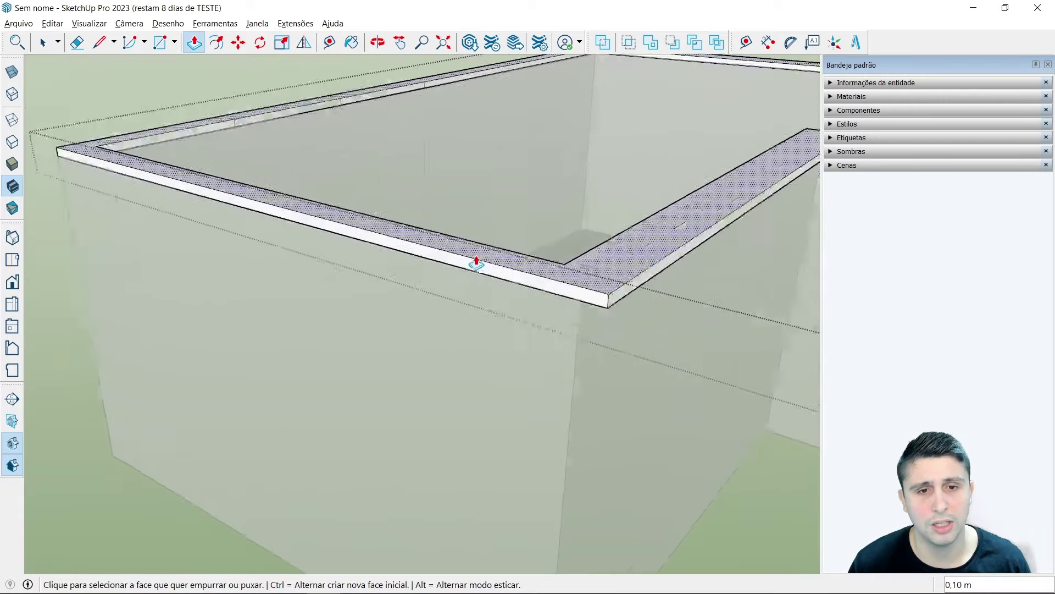
scroll(475, 263, up, 2)
click(467, 273)
text(0.)
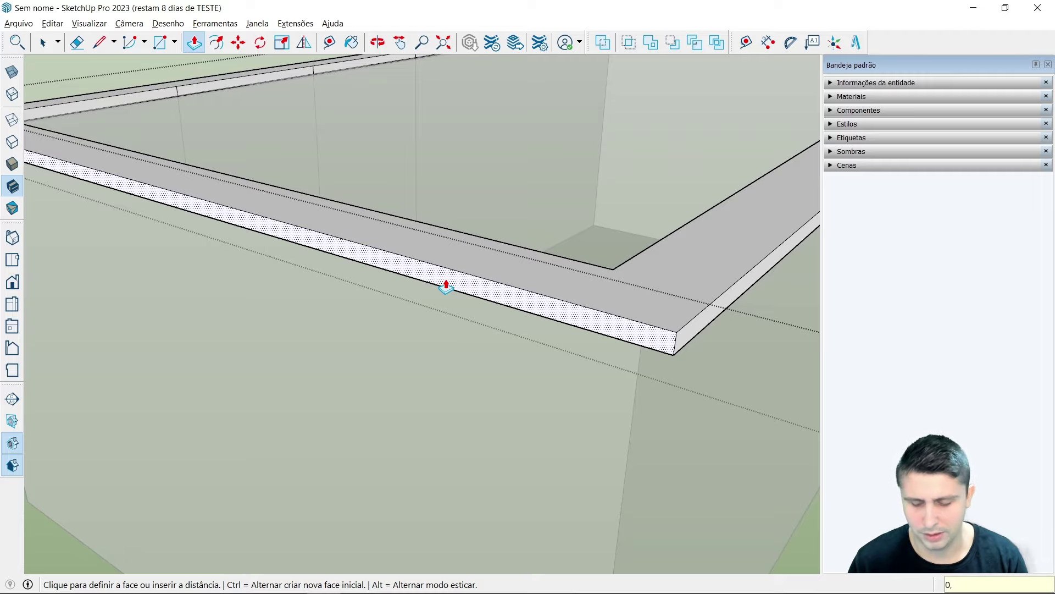
text(1)
key(Return)
Step: Extend the last remaining coping edge face 0,1 m outward
scroll(445, 282, down, 3)
mouse_move(588, 318)
middle_down()
mouse_move(362, 259)
mouse_move(614, 321)
mouse_move(593, 198)
middle_up()
scroll(478, 229, up, 3)
scroll(496, 264, down, 2)
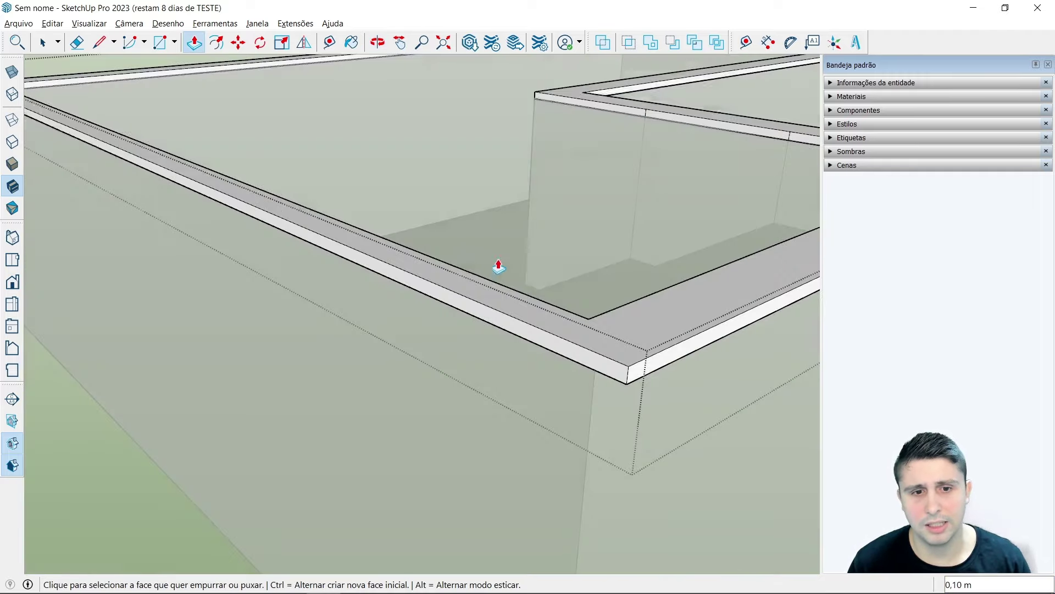
click(458, 296)
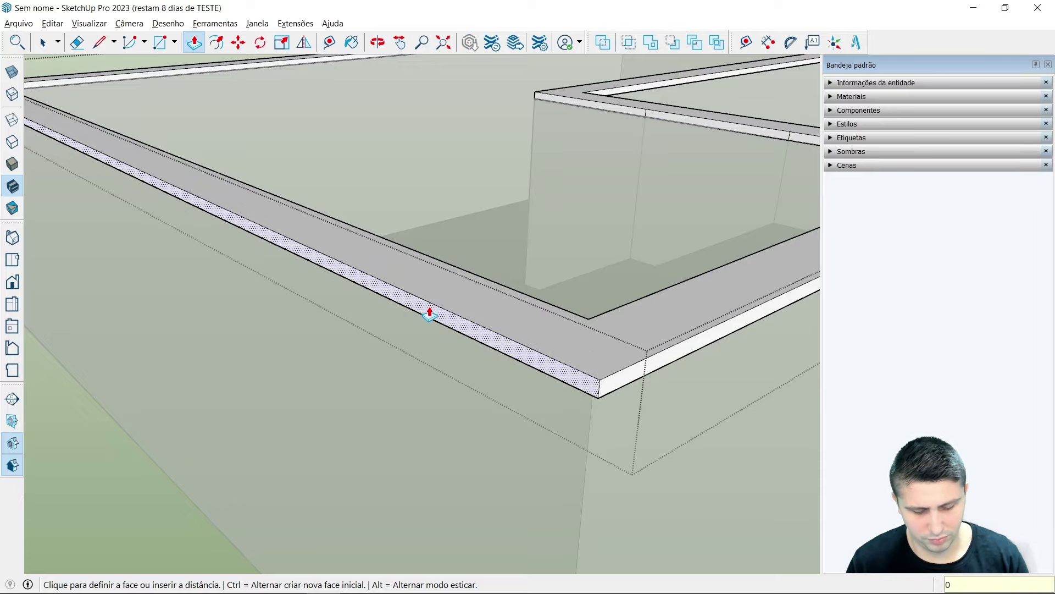
text(,1)
key(Return)
Step: Orbit around the pool to inspect the coping overhang, then return to Select
scroll(429, 309, down, 3)
mouse_move(568, 309)
middle_down()
mouse_move(278, 217)
mouse_move(542, 234)
mouse_move(158, 318)
mouse_move(269, 220)
mouse_move(368, 203)
mouse_move(422, 238)
middle_up()
scroll(542, 233, up, 3)
drag(423, 237, 539, 165)
key(p)
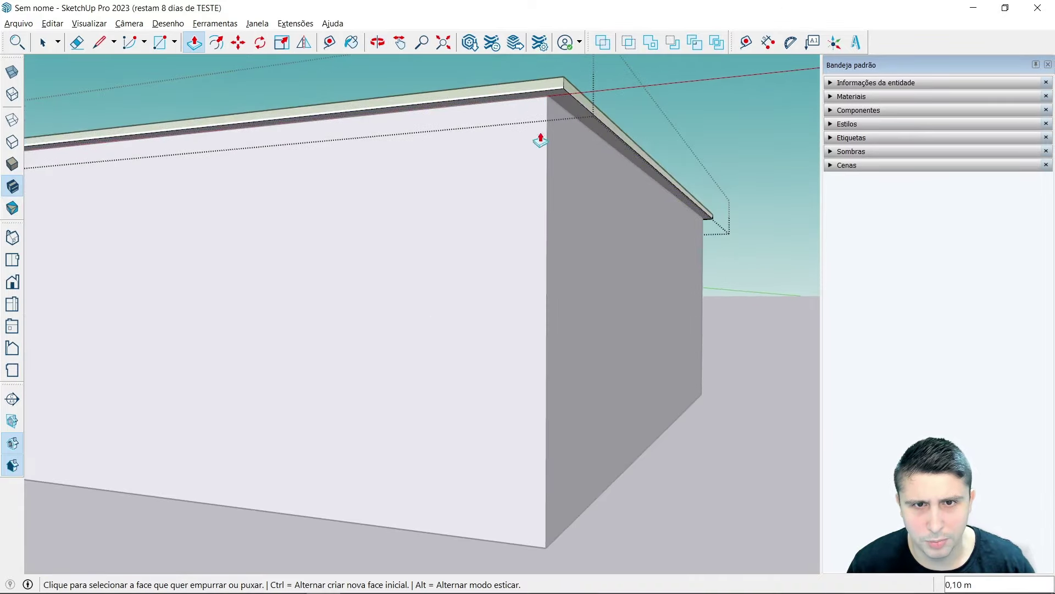
mouse_move(539, 139)
middle_down()
mouse_move(272, 226)
mouse_move(619, 292)
mouse_move(374, 318)
middle_up()
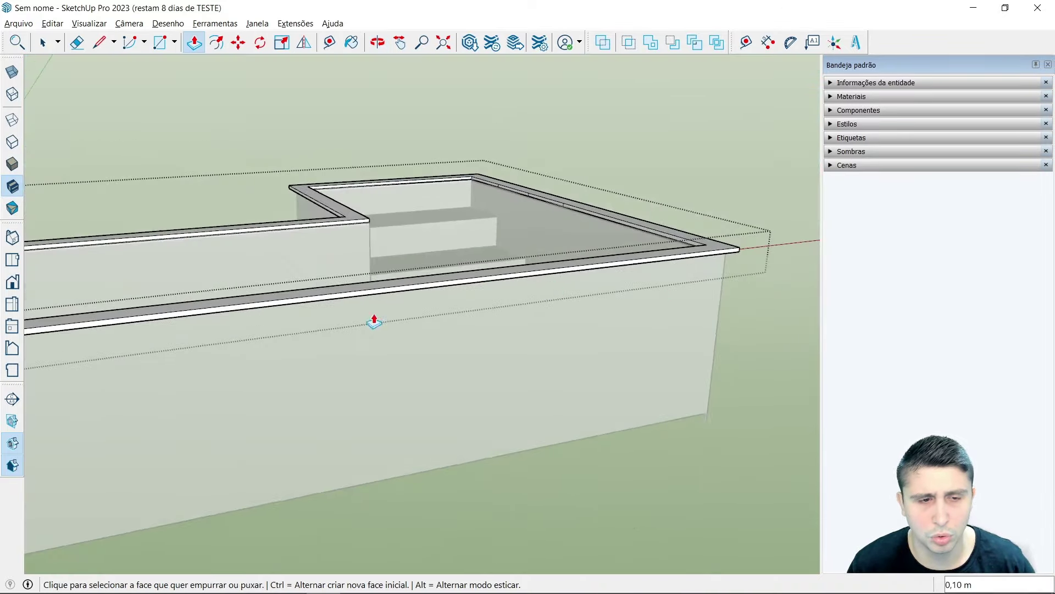
key(o)
mouse_move(374, 318)
mouse_down()
mouse_move(324, 289)
mouse_move(351, 317)
mouse_move(631, 240)
mouse_up()
key(p)
mouse_move(631, 240)
middle_down()
mouse_move(142, 318)
mouse_move(319, 258)
middle_up()
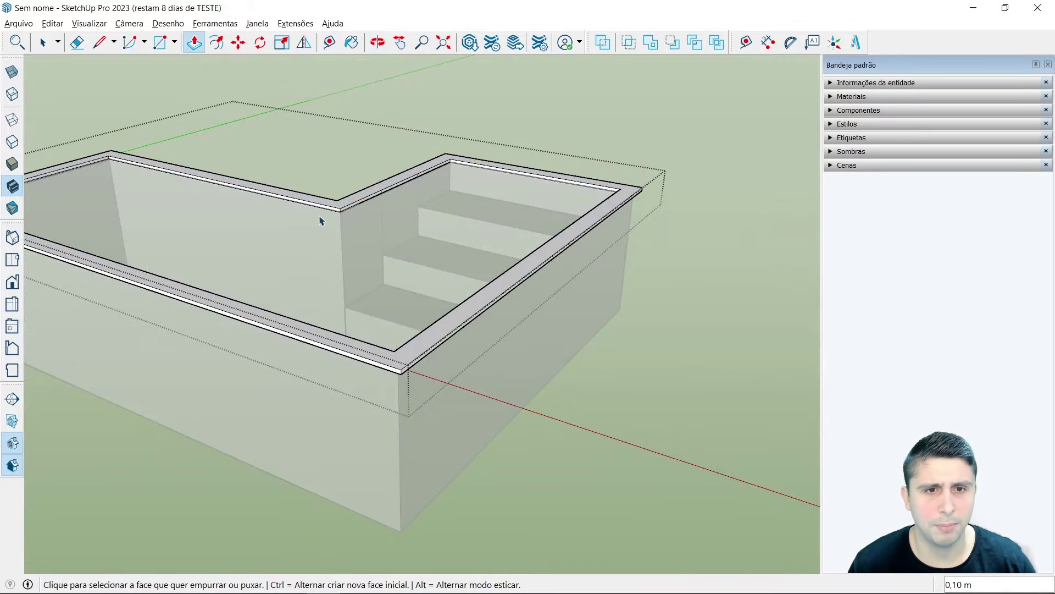
key(space)
Step: Zoom in on the coping corner above the steps and enter the coping group's edit mode
scroll(518, 110, down, 3)
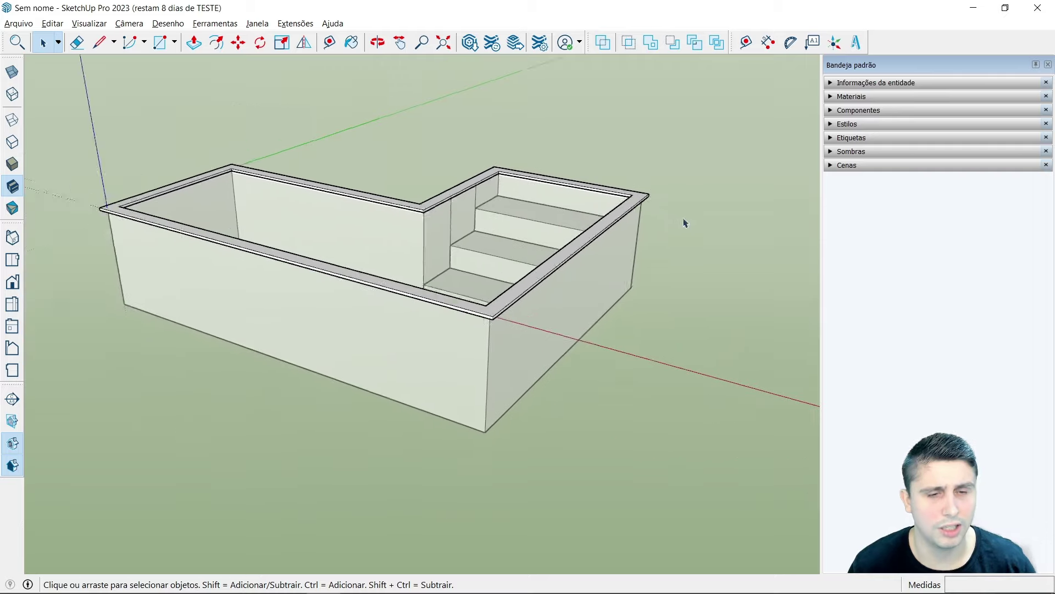
mouse_move(684, 223)
middle_down()
mouse_move(284, 337)
mouse_move(448, 365)
mouse_move(674, 297)
middle_up()
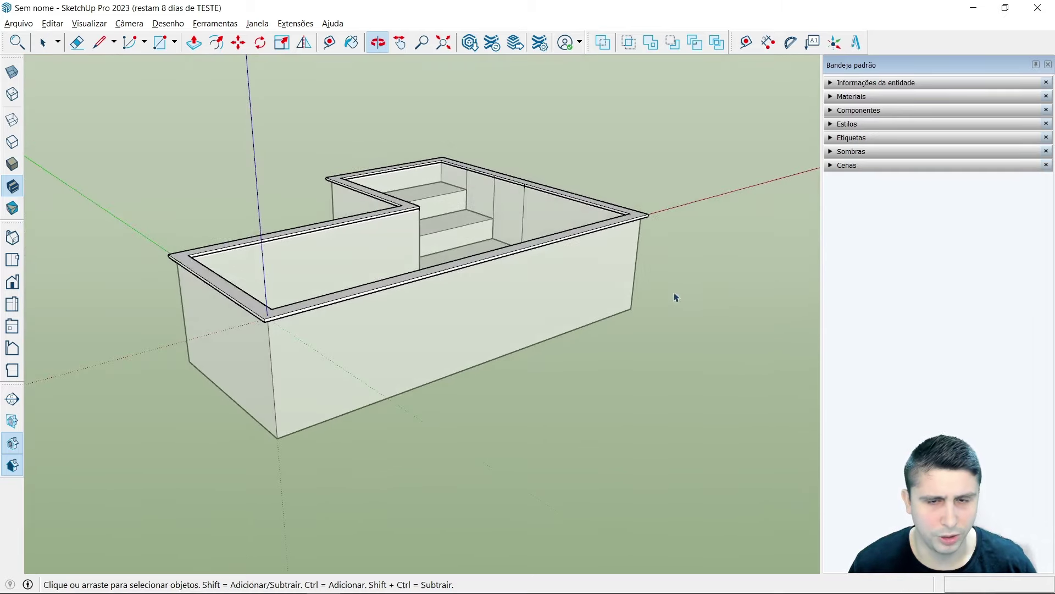
scroll(533, 209, up, 3)
scroll(652, 218, up, 2)
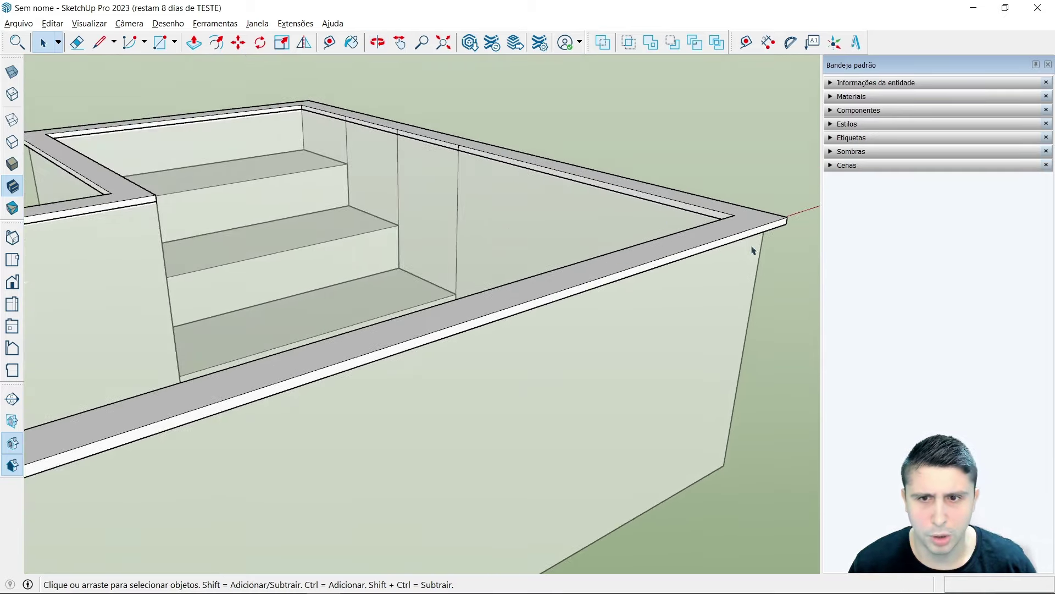
scroll(753, 251, up, 2)
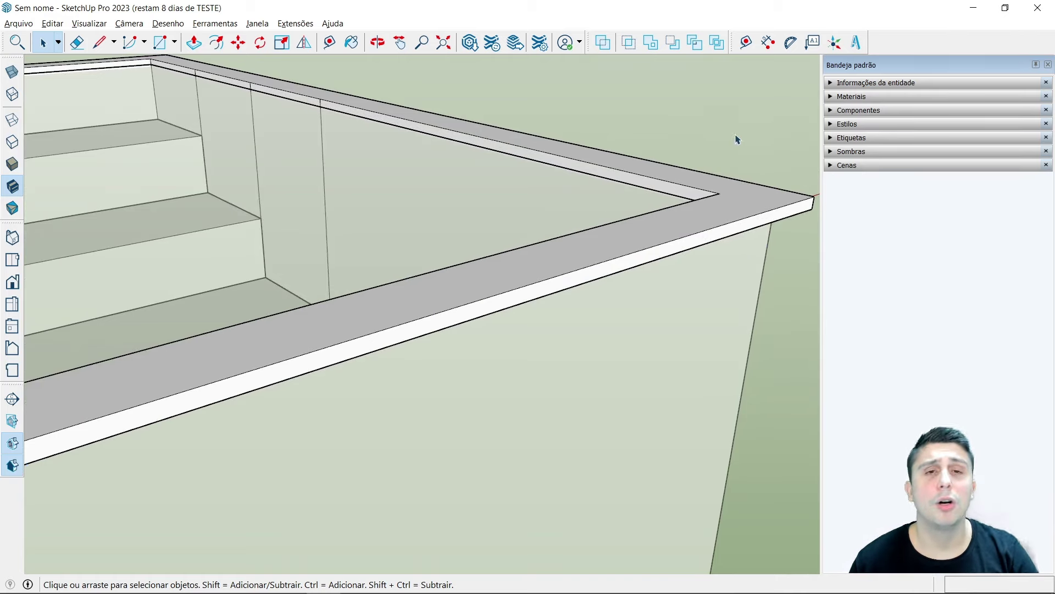
scroll(579, 224, down, 3)
scroll(658, 266, down, 2)
mouse_move(658, 266)
middle_down()
mouse_move(476, 358)
mouse_move(654, 294)
middle_up()
scroll(384, 184, up, 2)
scroll(452, 240, up, 2)
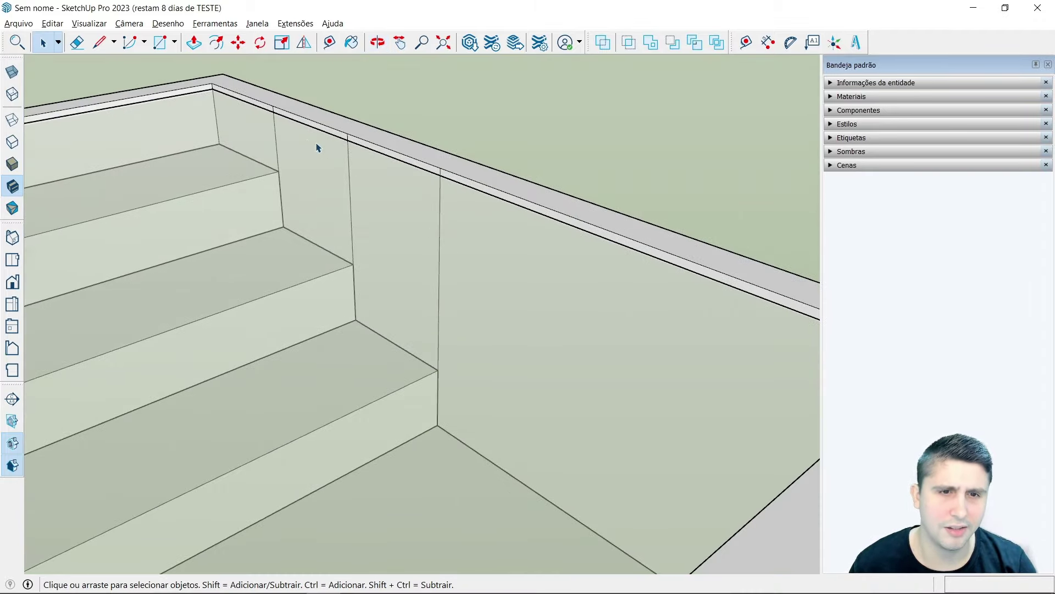
scroll(442, 177, up, 1)
scroll(454, 158, up, 2)
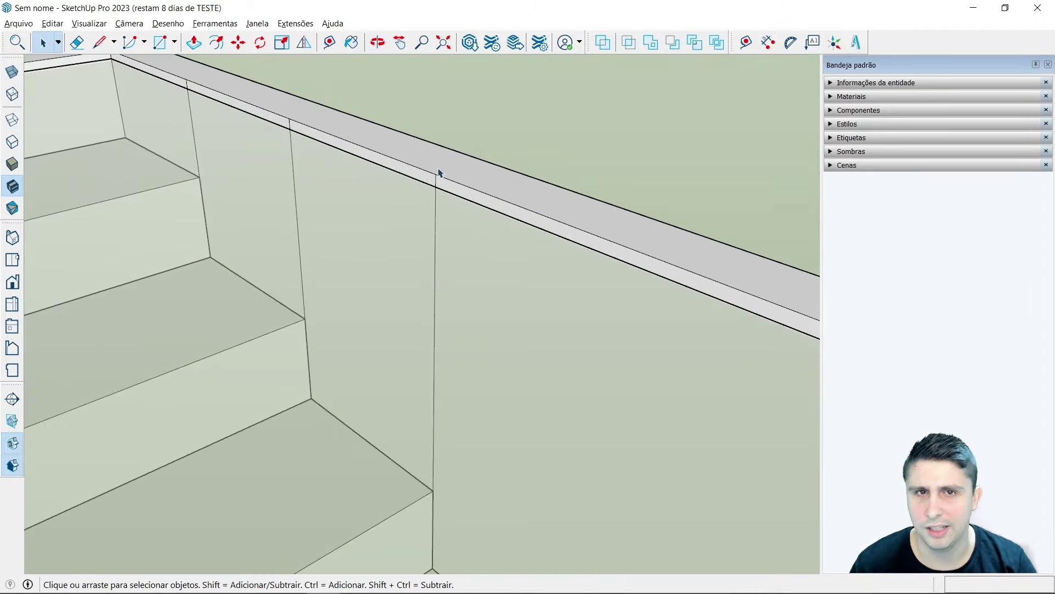
scroll(455, 164, down, 1)
scroll(468, 166, down, 1)
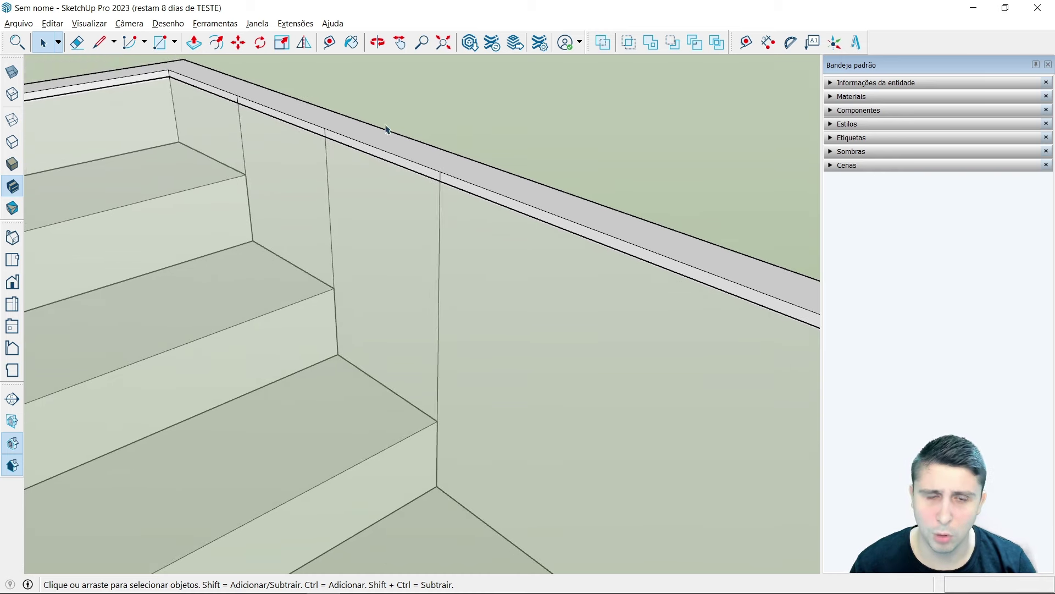
scroll(386, 129, up, 1)
scroll(391, 146, up, 1)
double_click(422, 165)
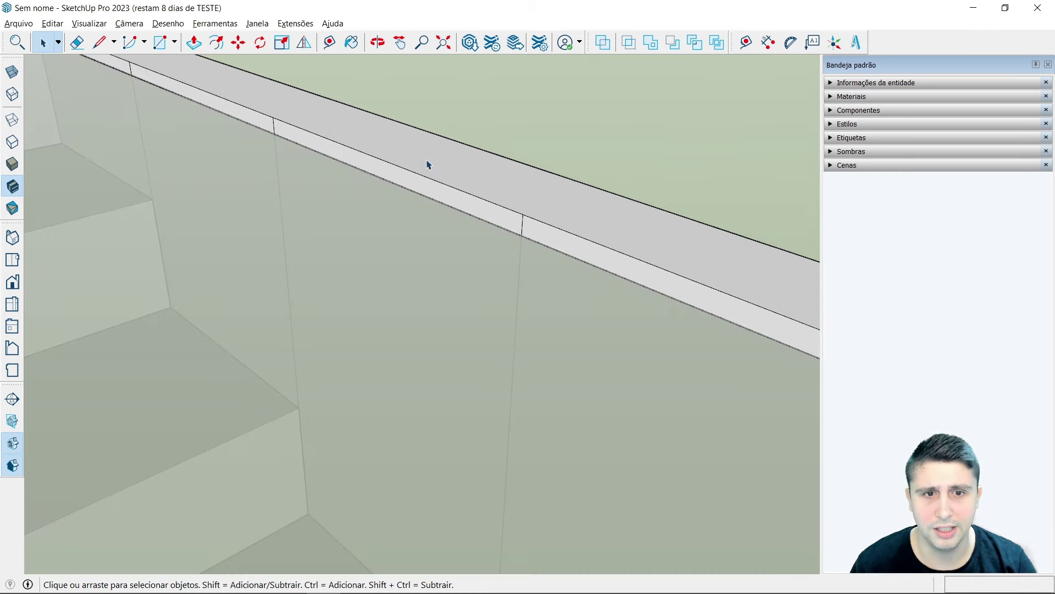
Step: Erase two cross lines on the coping with the Eraser
click(77, 44)
scroll(538, 223, up, 2)
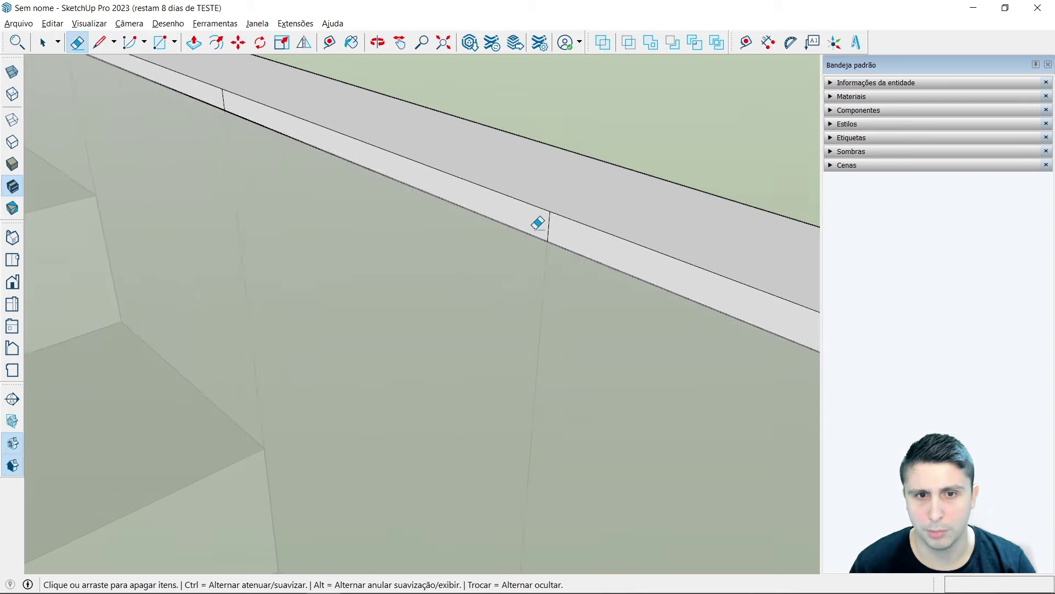
click(549, 221)
scroll(582, 227, down, 2)
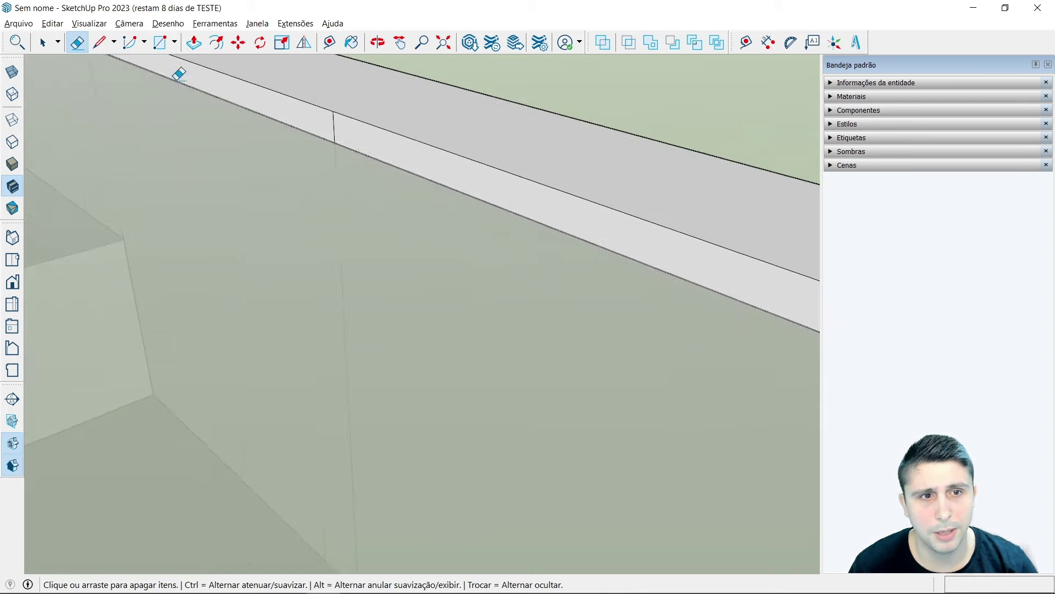
drag(365, 125, 374, 130)
scroll(341, 186, down, 1)
scroll(429, 202, down, 2)
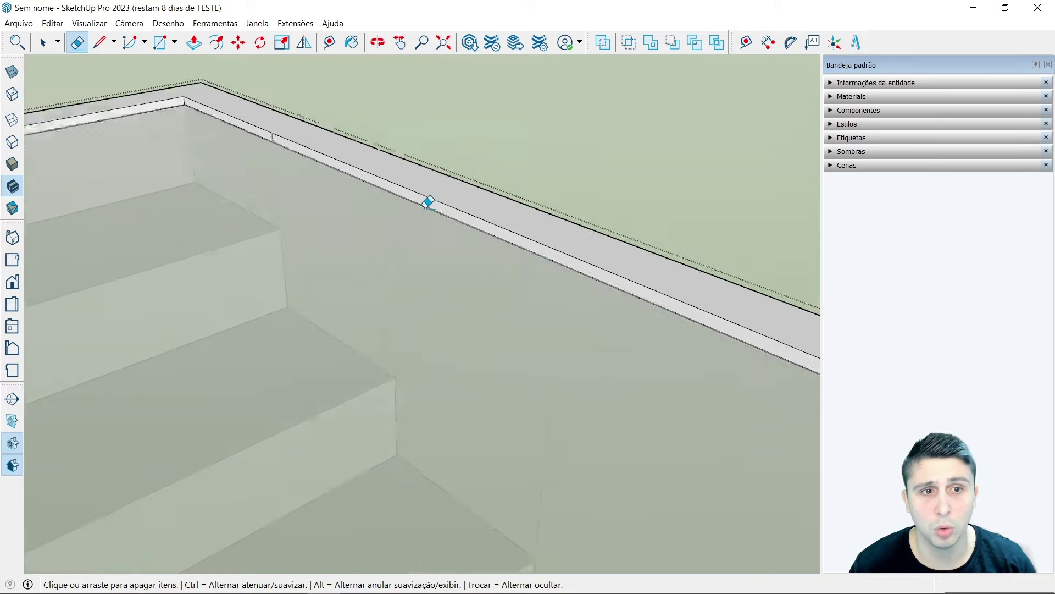
scroll(428, 202, down, 2)
scroll(431, 188, down, 2)
key(space)
scroll(350, 157, up, 3)
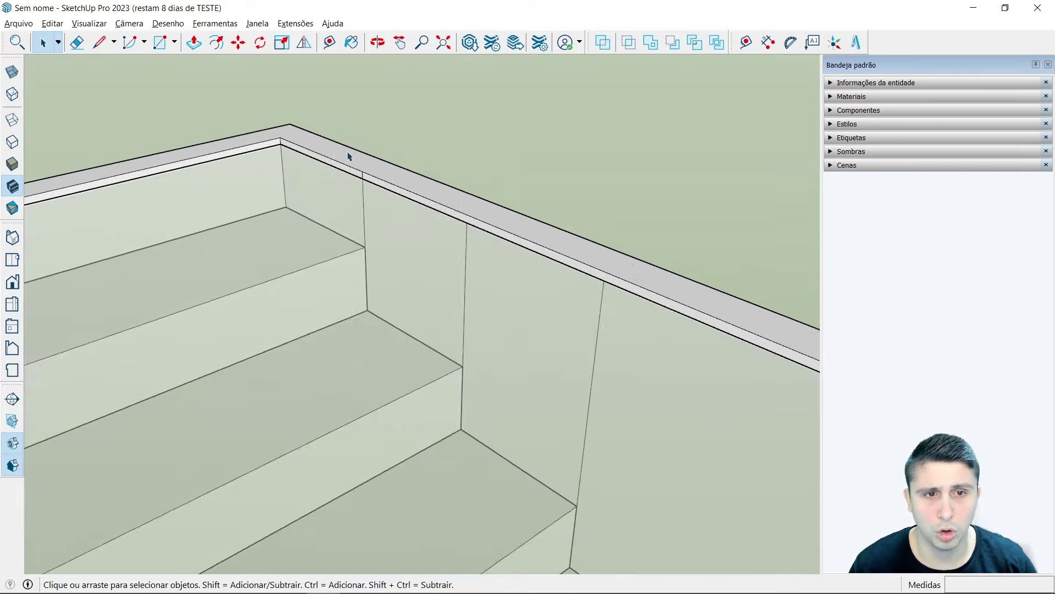
scroll(350, 157, up, 1)
Step: Erase a coping edge line, undo the accidental face deletion, and clear the selection
click(77, 42)
scroll(383, 188, up, 1)
scroll(389, 184, up, 2)
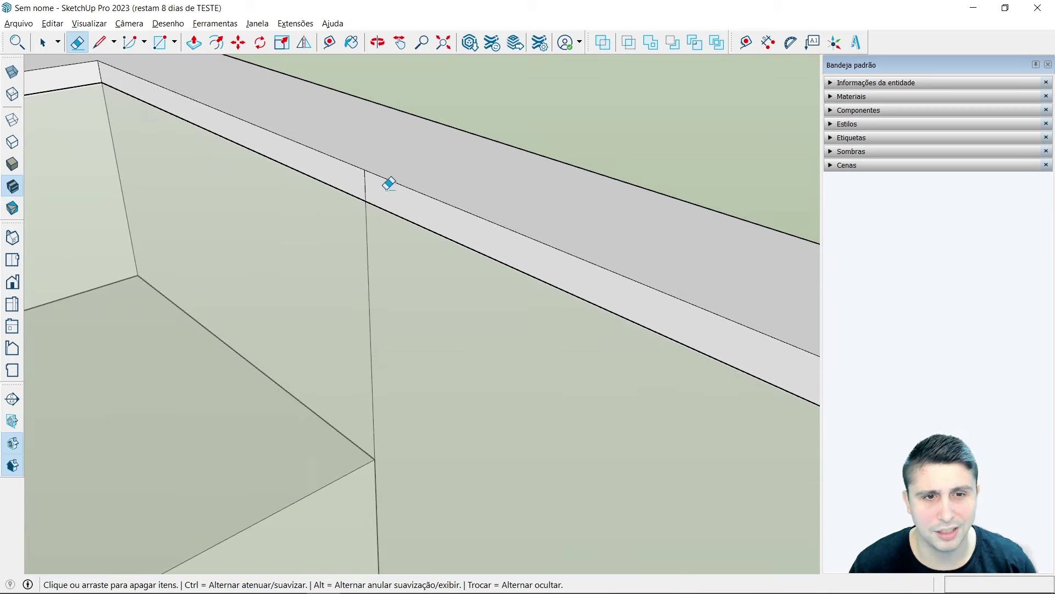
click(366, 180)
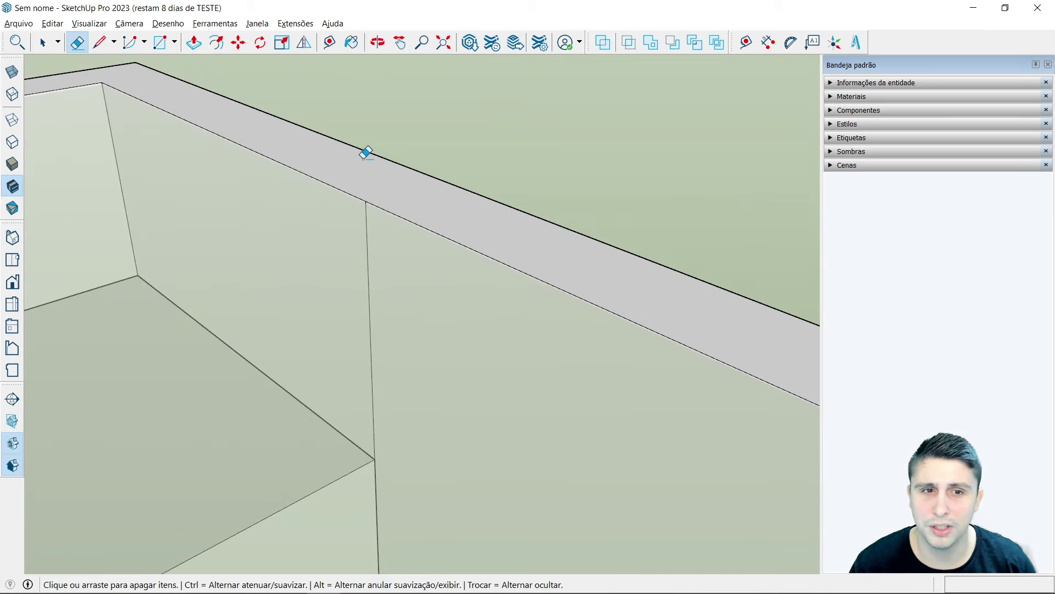
click(53, 23)
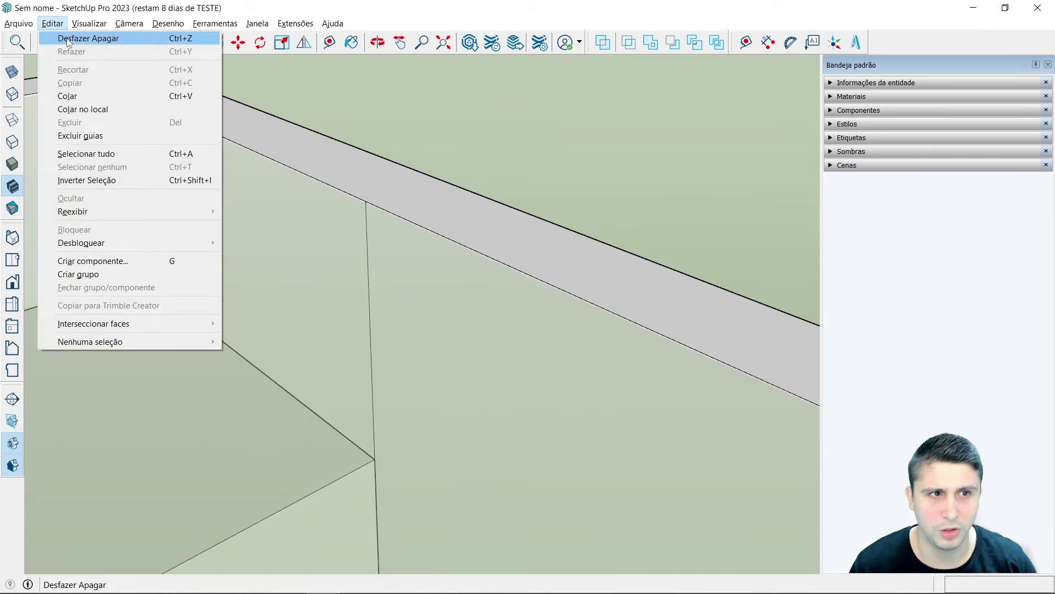
click(77, 38)
key(space)
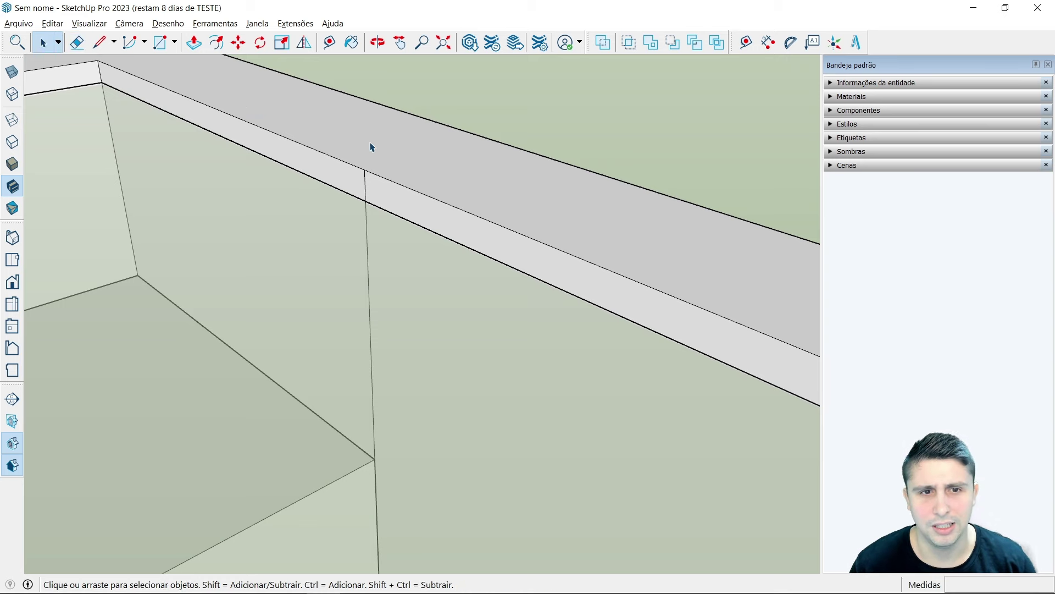
key(ctrl+t)
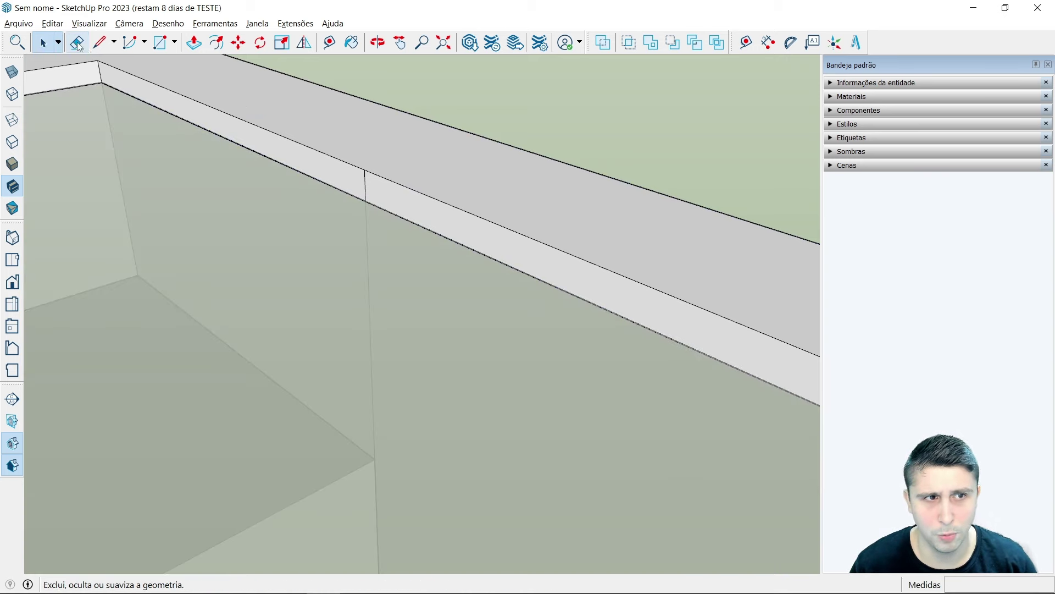
Step: Erase the short seam line remaining on the coping
click(77, 42)
scroll(429, 146, down, 3)
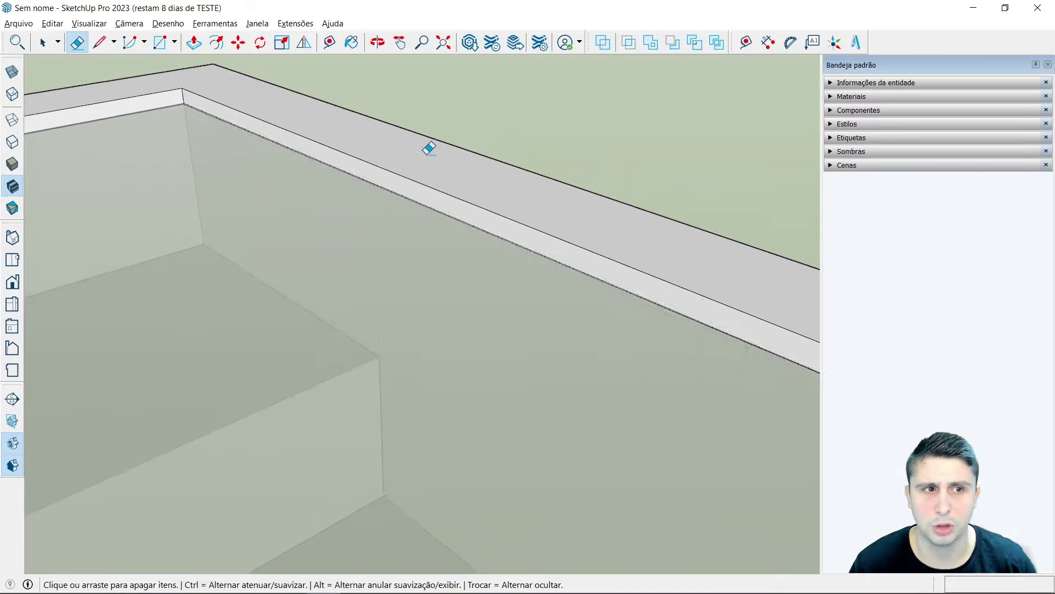
scroll(436, 130, down, 3)
mouse_move(436, 130)
middle_down()
mouse_move(580, 217)
mouse_move(506, 154)
mouse_move(577, 251)
mouse_move(347, 245)
mouse_move(484, 205)
mouse_move(236, 142)
middle_up()
scroll(242, 172, up, 2)
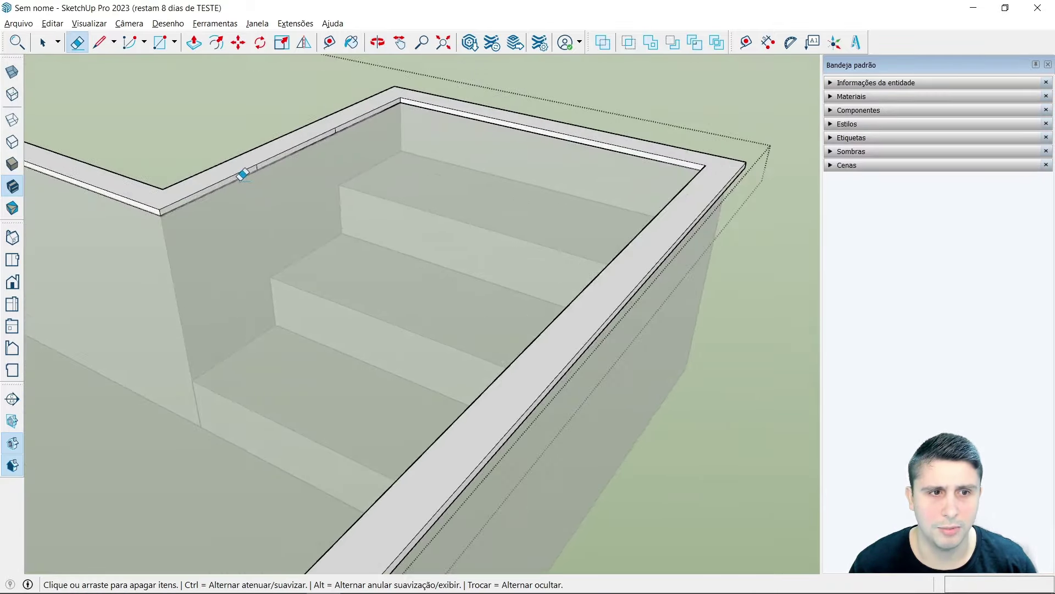
scroll(264, 153, up, 2)
scroll(268, 145, up, 2)
scroll(268, 145, down, 2)
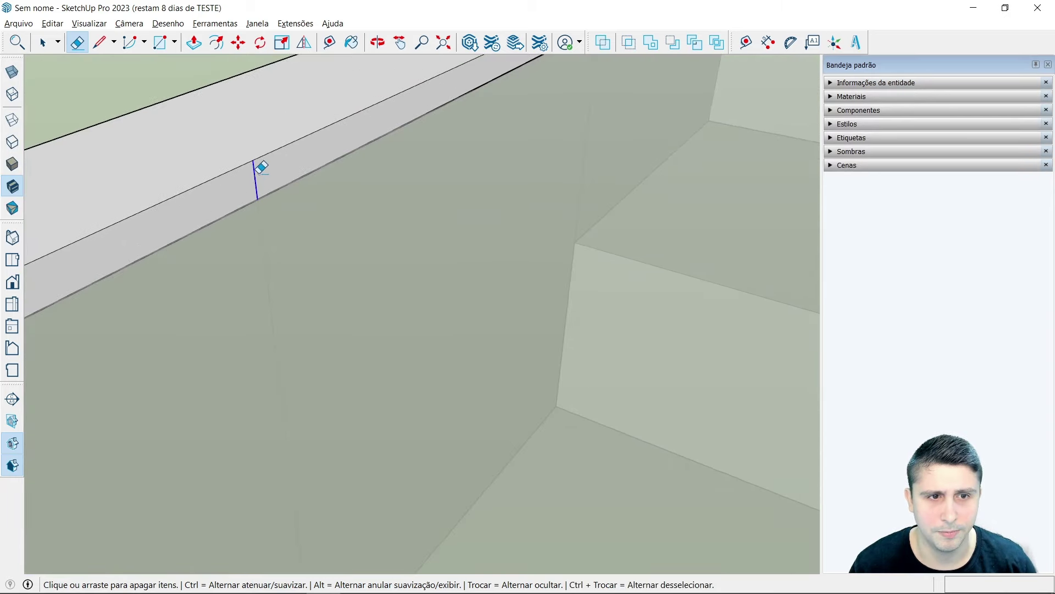
scroll(478, 141, down, 2)
scroll(445, 161, down, 2)
scroll(467, 154, up, 1)
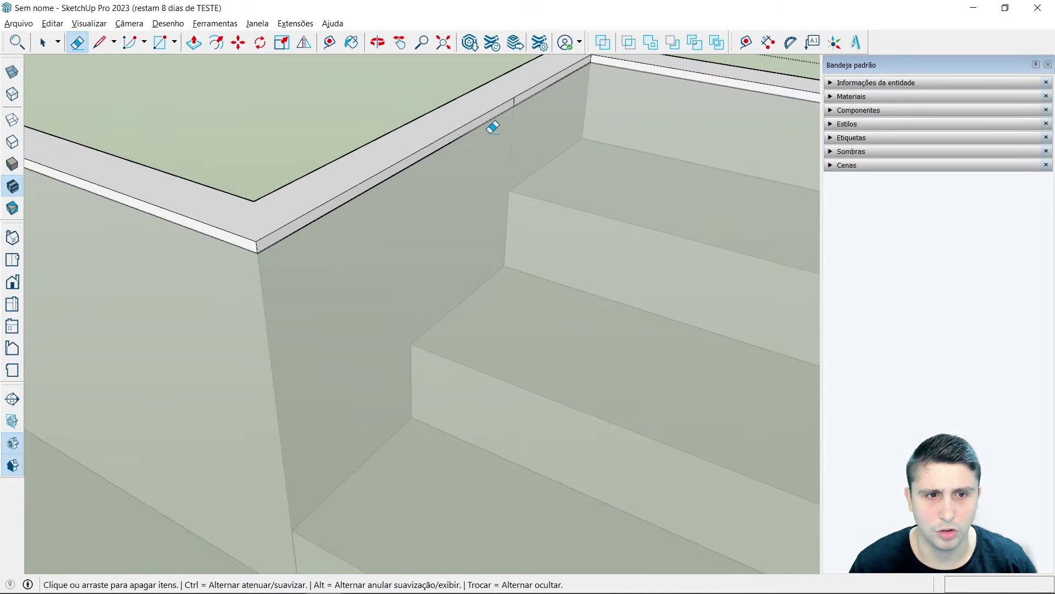
scroll(542, 66, up, 2)
scroll(518, 82, up, 2)
scroll(511, 88, up, 2)
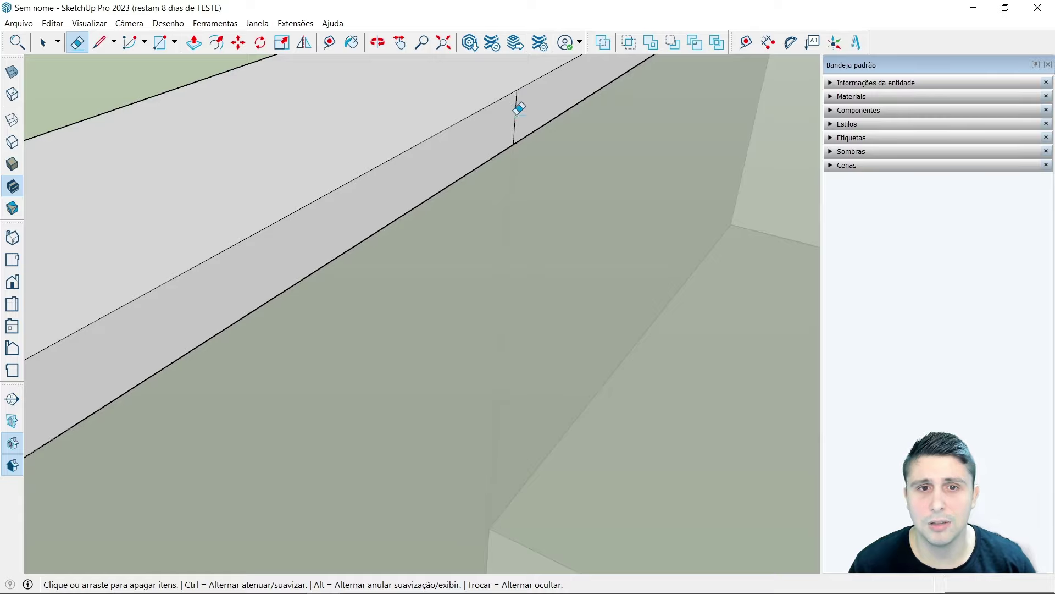
click(516, 111)
scroll(561, 209, down, 2)
scroll(500, 240, down, 3)
scroll(424, 188, down, 2)
key(space)
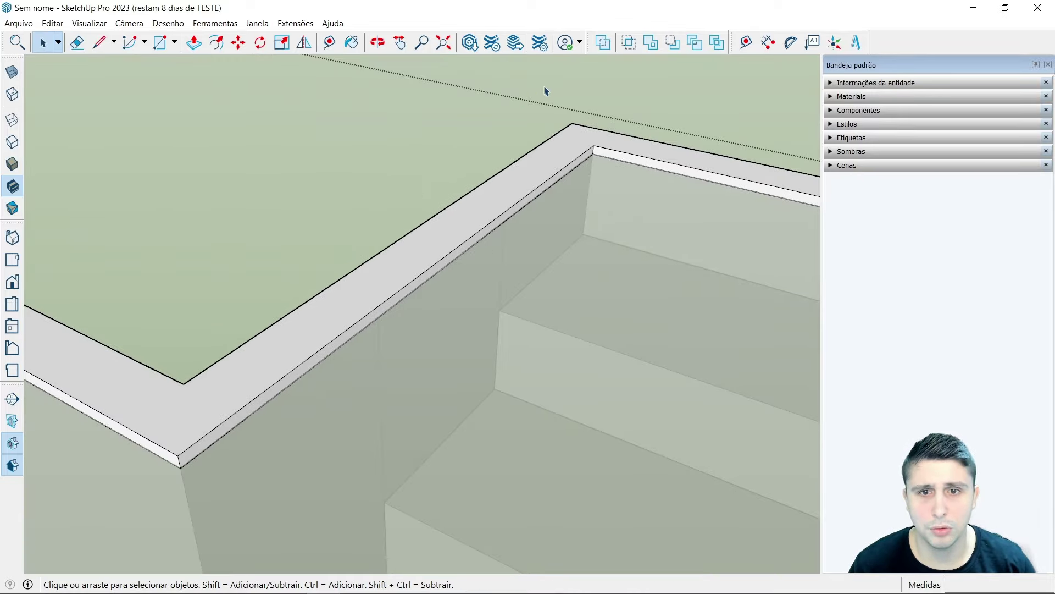
Step: Erase the vertical lines on the wall beside the steps
scroll(466, 219, down, 2)
scroll(423, 221, down, 2)
mouse_move(337, 381)
middle_down()
mouse_move(629, 365)
mouse_move(733, 273)
middle_up()
scroll(712, 259, up, 3)
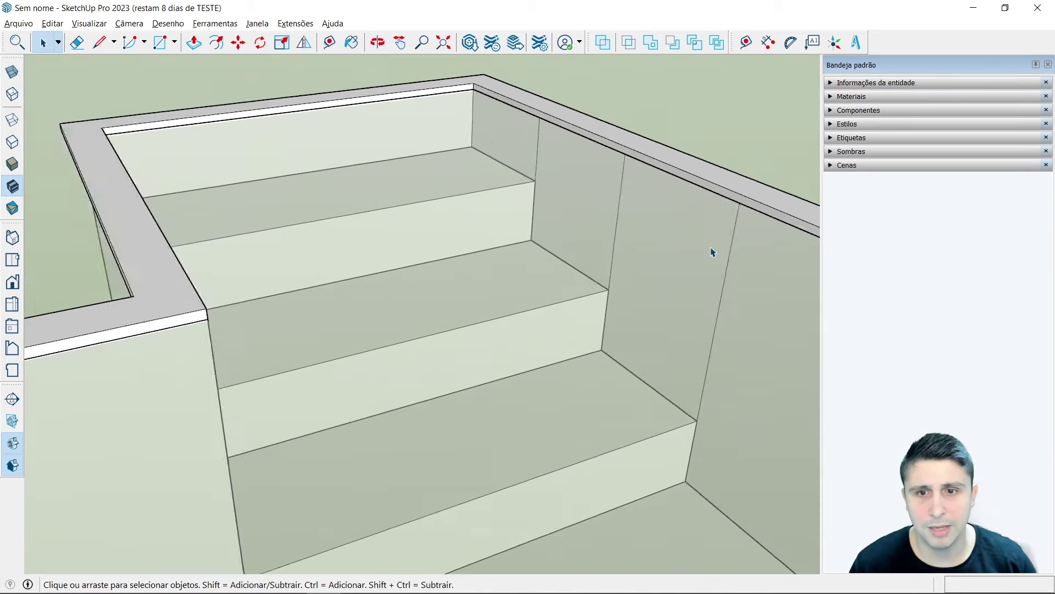
scroll(687, 236, up, 2)
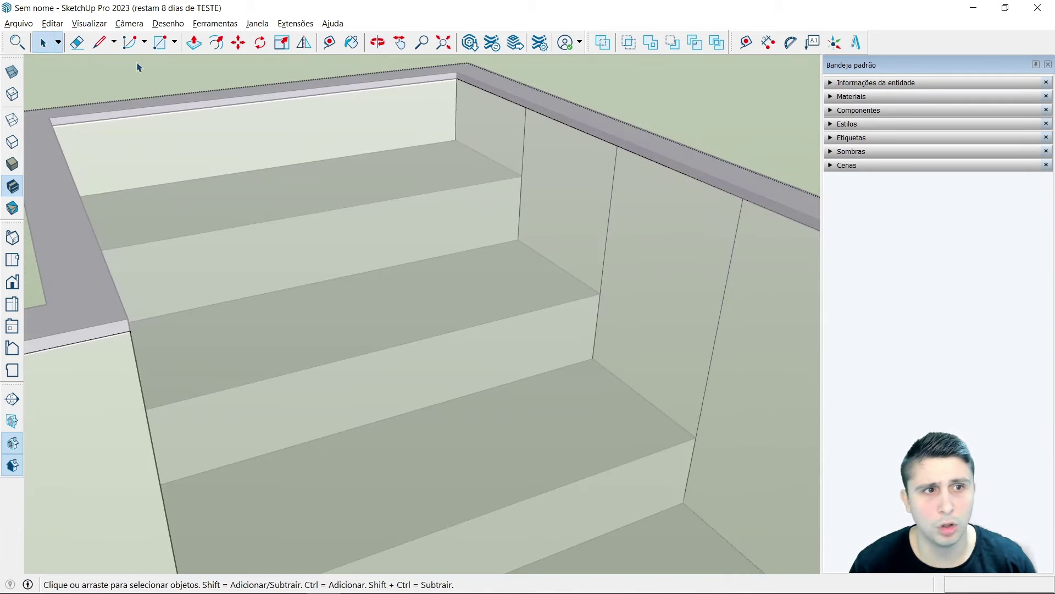
click(77, 43)
drag(520, 127, 573, 160)
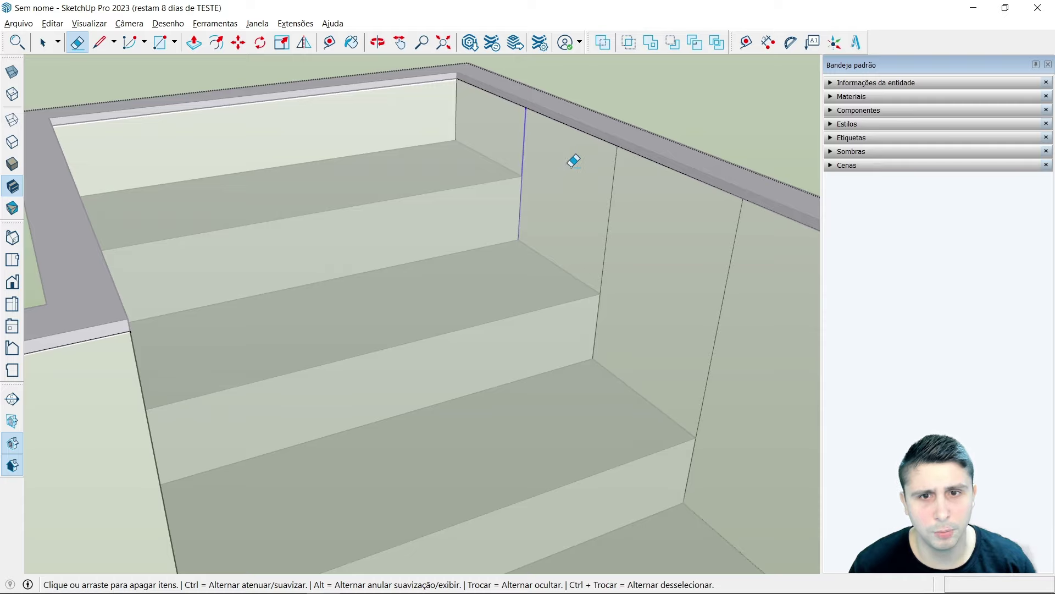
drag(675, 214, 741, 252)
Step: Erase two more vertical wall lines at the steps from another angle
scroll(500, 264, down, 3)
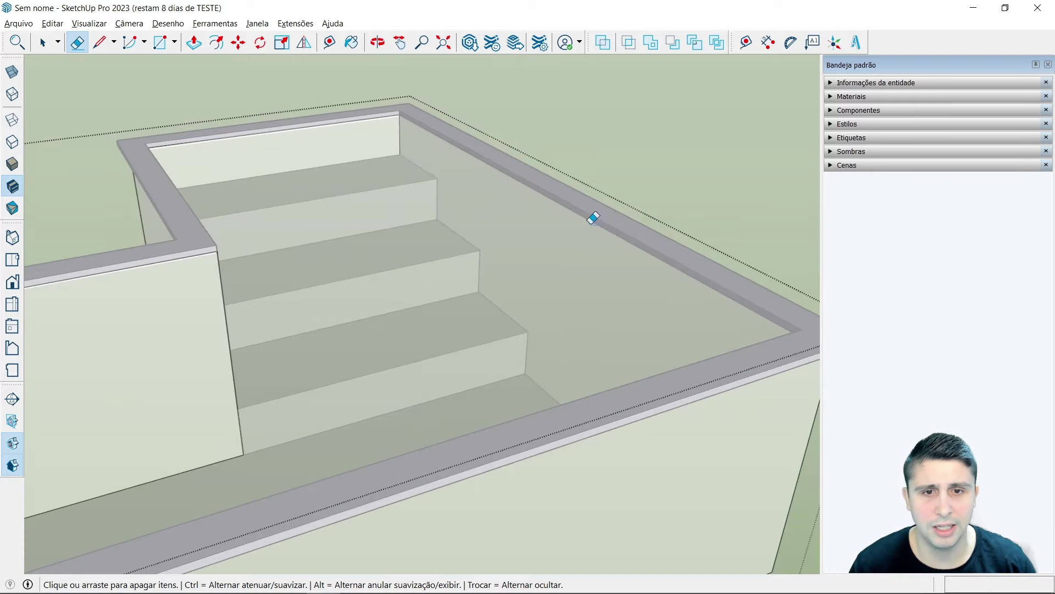
mouse_move(593, 216)
middle_down()
mouse_move(387, 271)
mouse_move(214, 228)
middle_up()
scroll(290, 99, up, 3)
scroll(243, 170, up, 3)
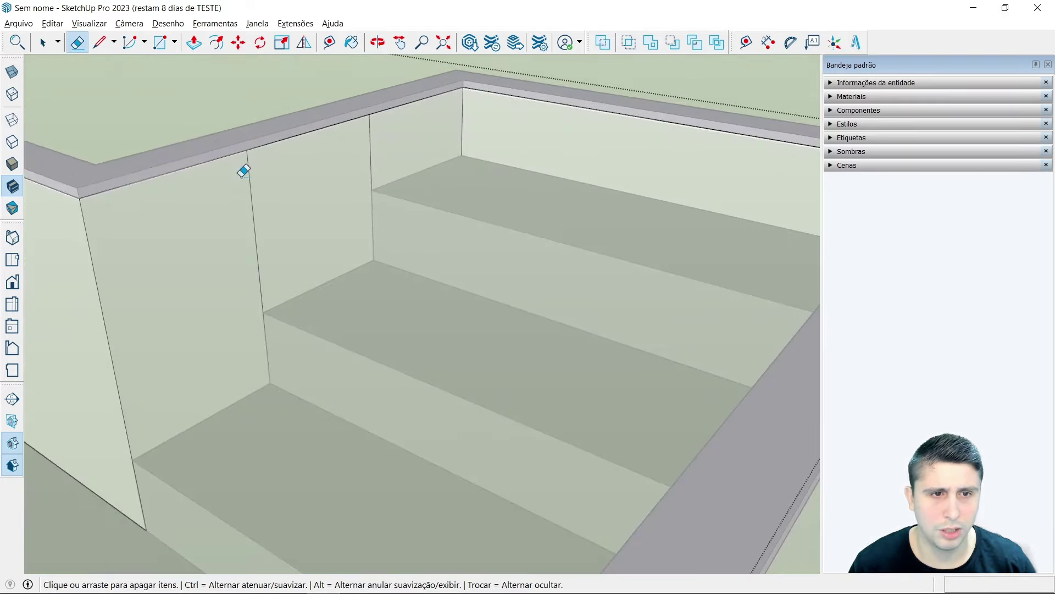
click(255, 178)
click(373, 145)
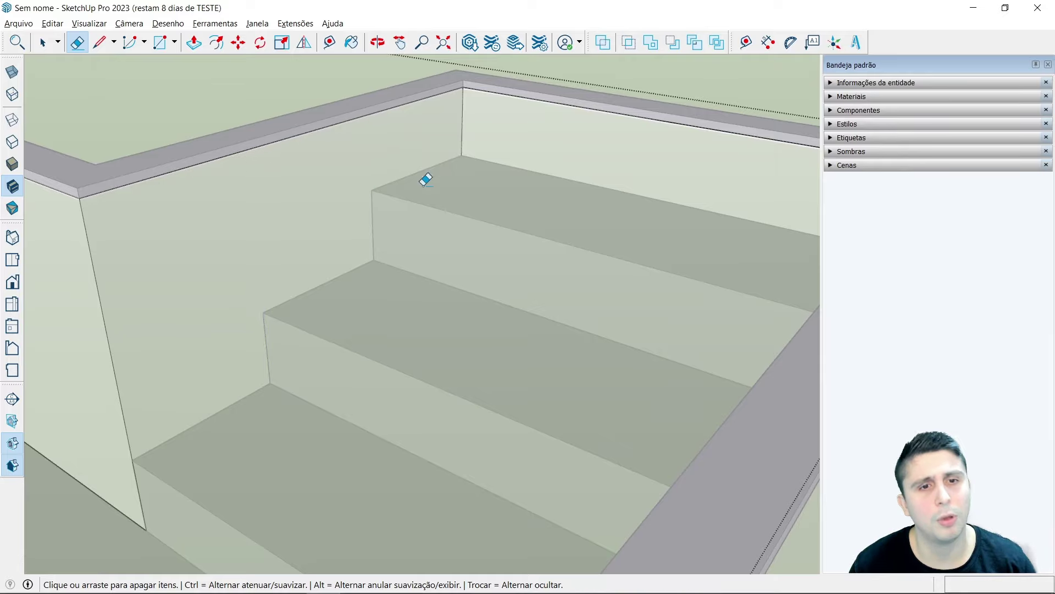
middle_drag(427, 177, 454, 215)
scroll(454, 215, down, 3)
key(space)
Step: Orbit around the L-shaped pool and zoom in close on its inner walls and three steps
mouse_move(584, 130)
middle_down()
mouse_move(610, 144)
mouse_move(372, 264)
mouse_move(385, 331)
mouse_move(601, 332)
mouse_move(676, 306)
mouse_move(718, 306)
mouse_move(536, 238)
mouse_move(676, 313)
mouse_move(318, 360)
mouse_move(632, 381)
middle_up()
scroll(536, 239, down, 3)
mouse_move(320, 139)
middle_down()
mouse_move(464, 247)
mouse_move(238, 137)
mouse_move(543, 173)
mouse_move(654, 136)
middle_up()
scroll(407, 200, down, 3)
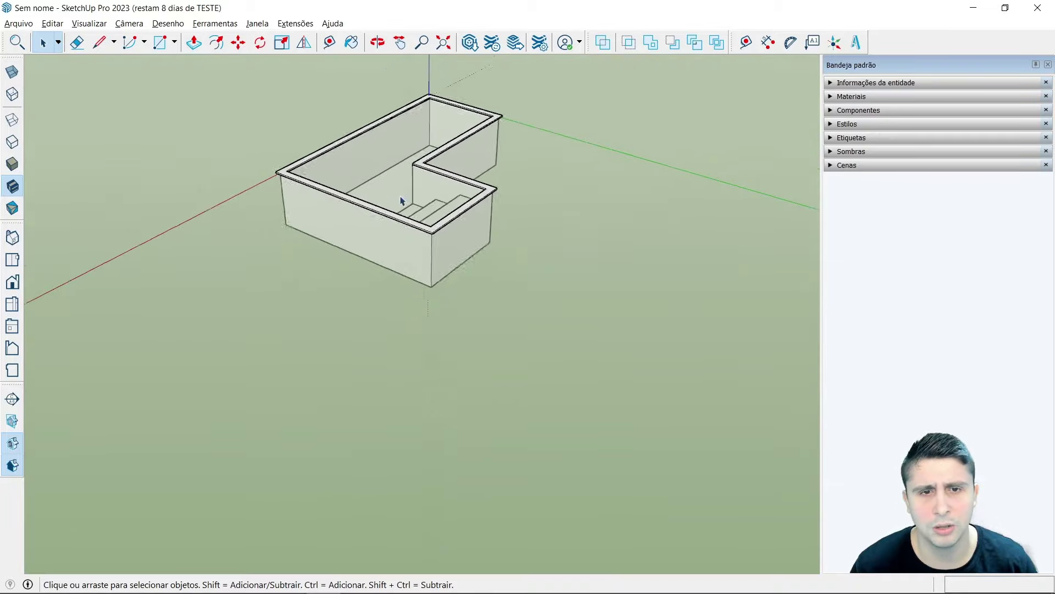
scroll(370, 104, up, 2)
scroll(373, 115, up, 3)
mouse_move(284, 223)
middle_down()
mouse_move(381, 279)
mouse_move(662, 228)
mouse_move(370, 311)
mouse_move(620, 321)
mouse_move(627, 361)
mouse_move(530, 353)
middle_up()
scroll(433, 271, up, 3)
scroll(433, 271, up, 1)
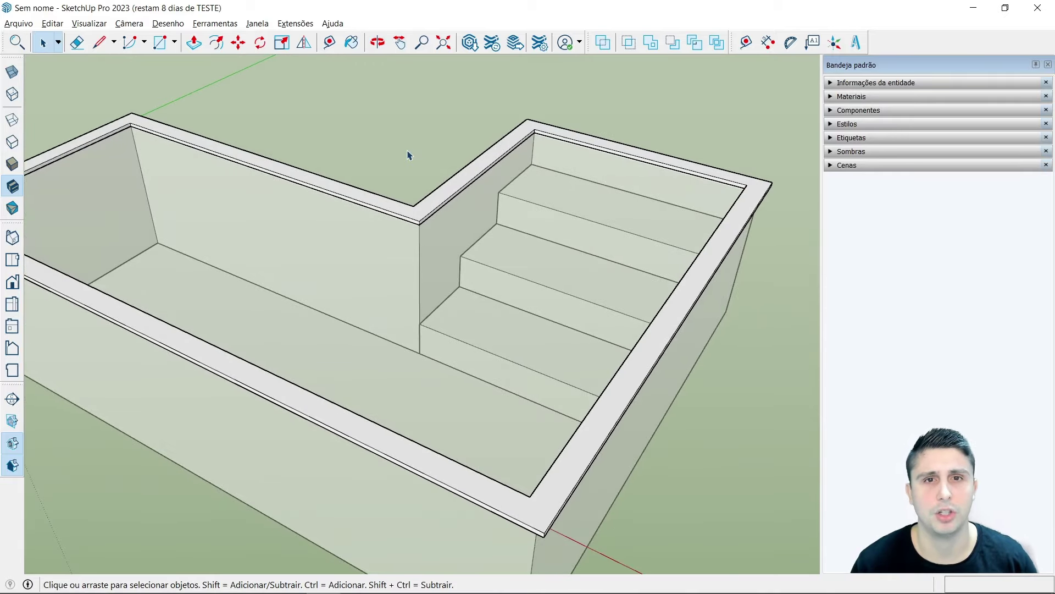
scroll(737, 303, down, 5)
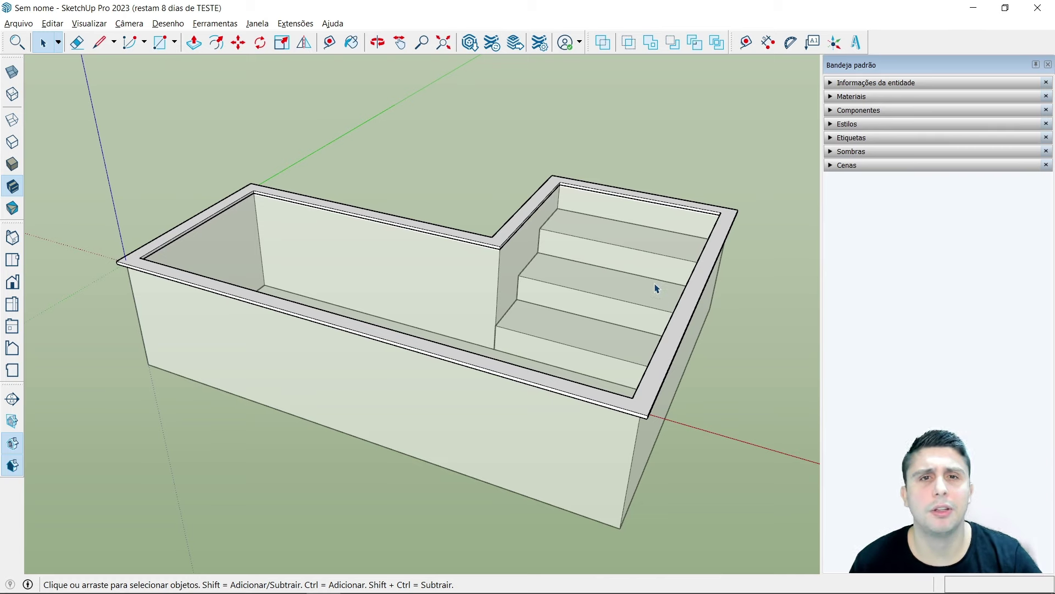
scroll(643, 254, down, 2)
scroll(525, 206, down, 2)
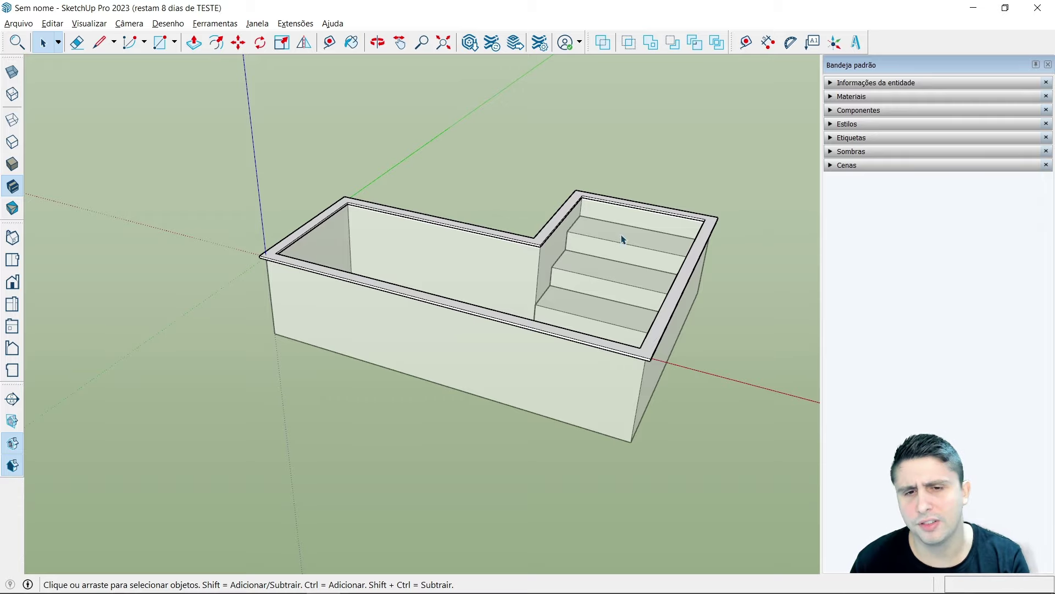
mouse_move(511, 327)
middle_down()
mouse_move(603, 391)
mouse_move(702, 386)
mouse_move(740, 353)
mouse_move(616, 297)
mouse_move(502, 308)
mouse_move(556, 299)
middle_up()
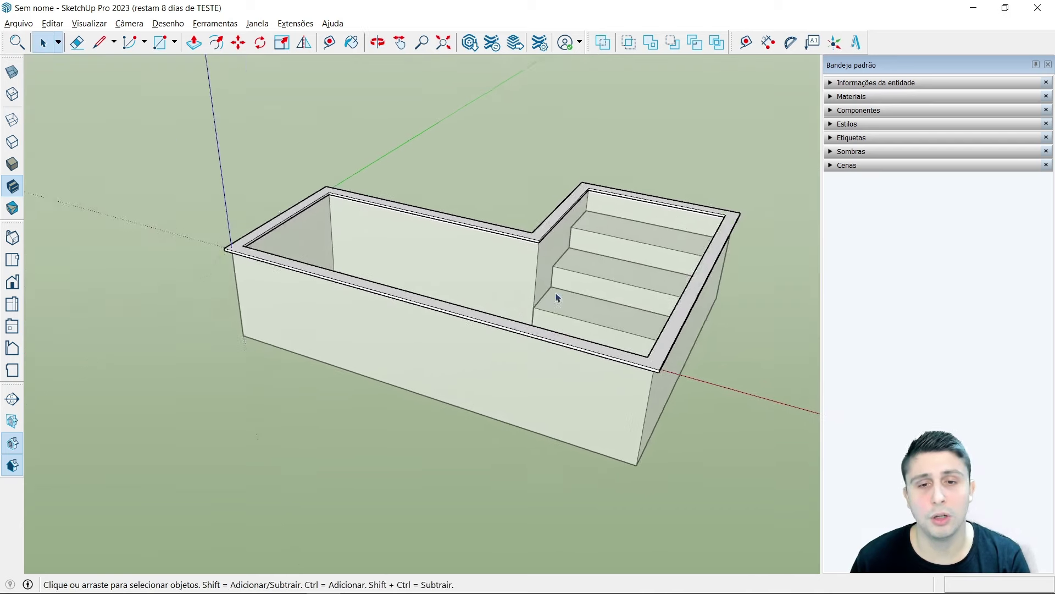
scroll(684, 231, up, 3)
scroll(706, 202, up, 2)
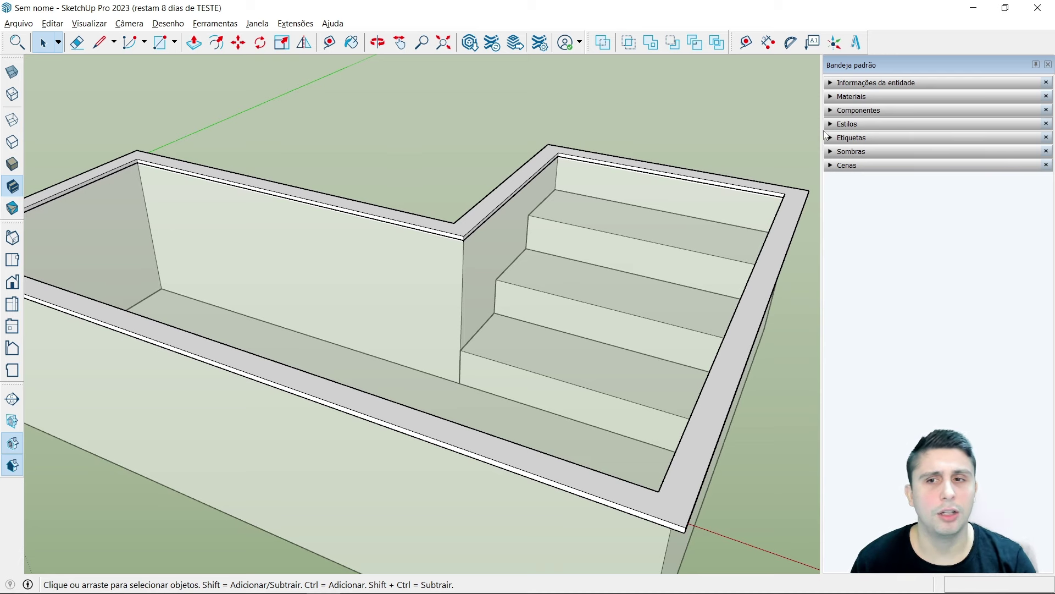
Step: Switch the Materiais collection to Azulejos and browse its tile swatches
click(830, 97)
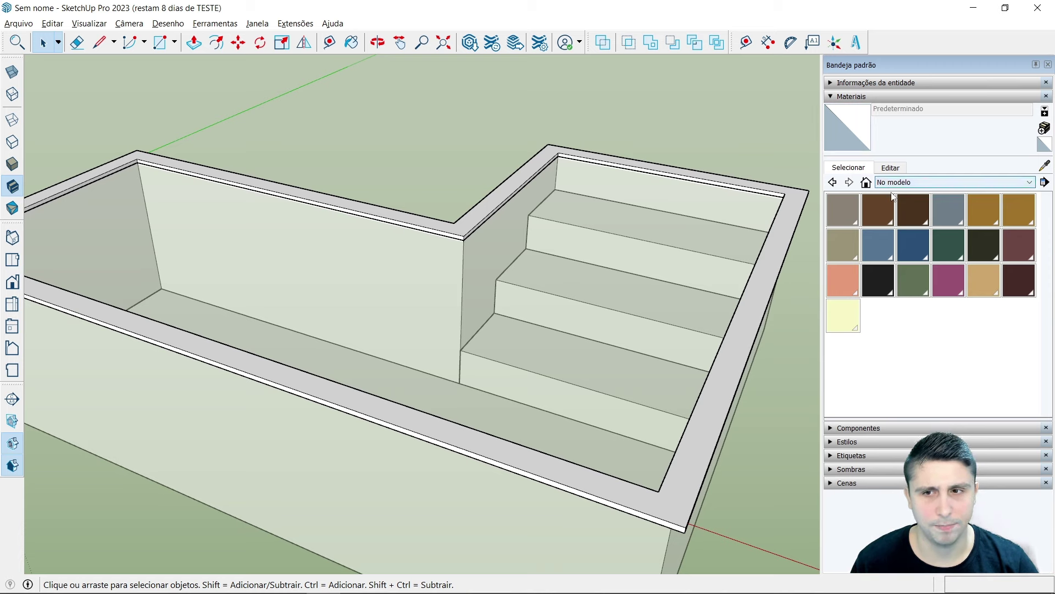
click(953, 183)
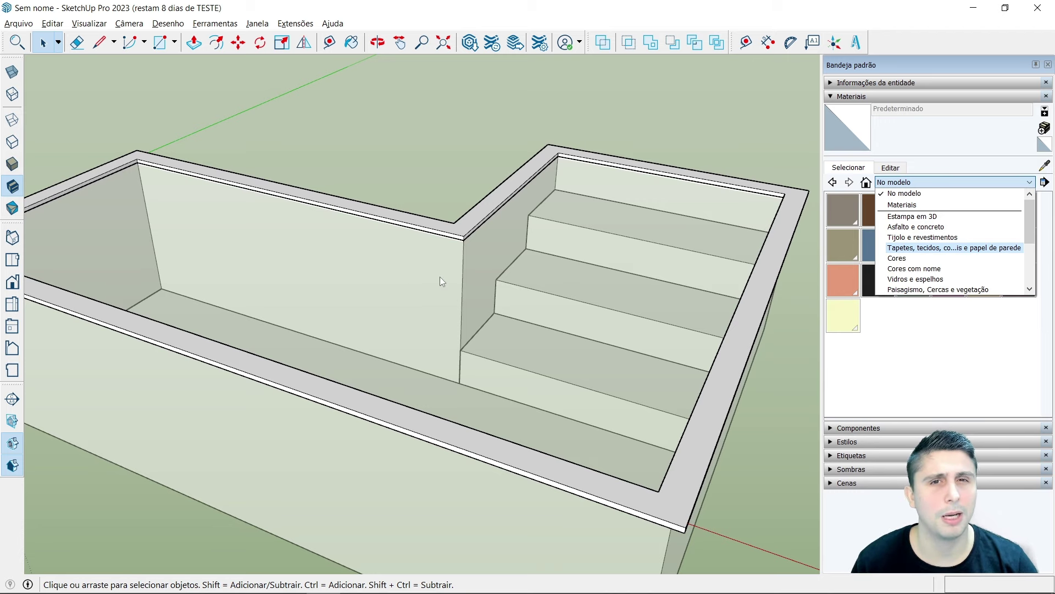
scroll(963, 246, down, 1)
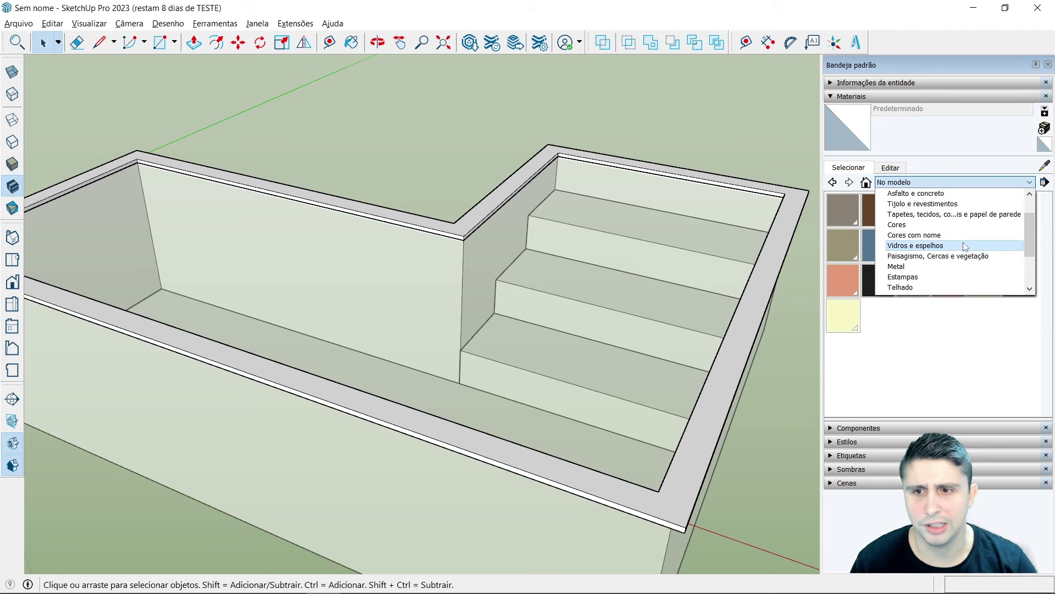
scroll(959, 246, down, 1)
scroll(957, 246, down, 1)
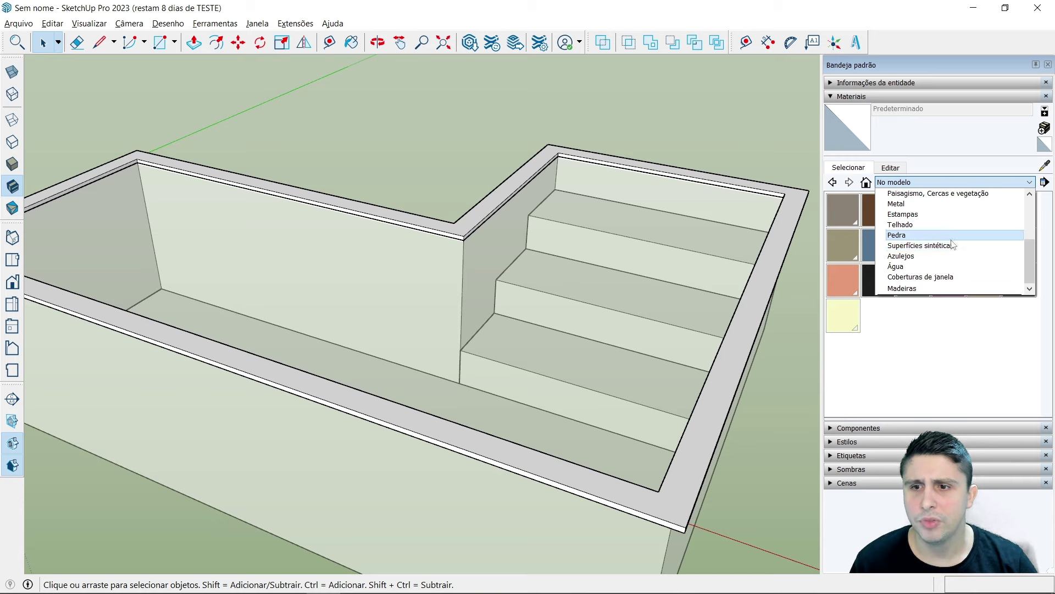
click(906, 258)
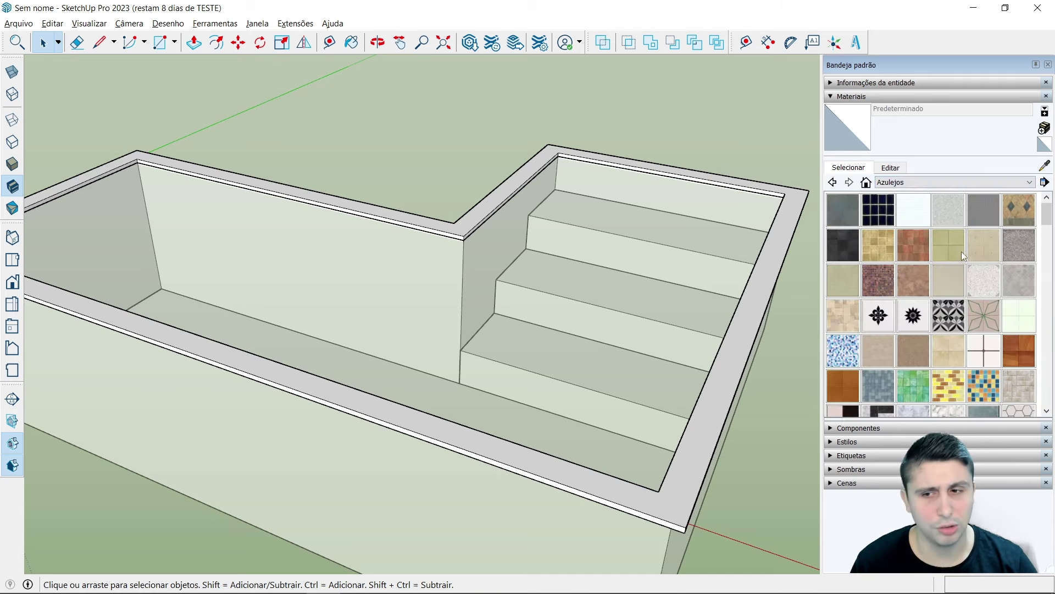
scroll(955, 310, down, 2)
scroll(959, 319, down, 1)
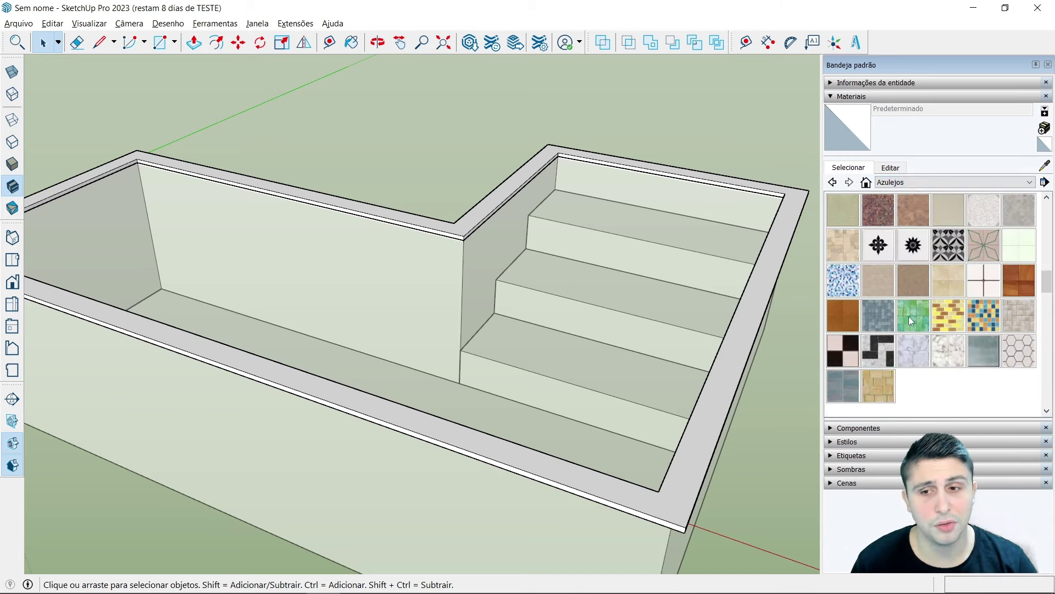
scroll(924, 302, up, 2)
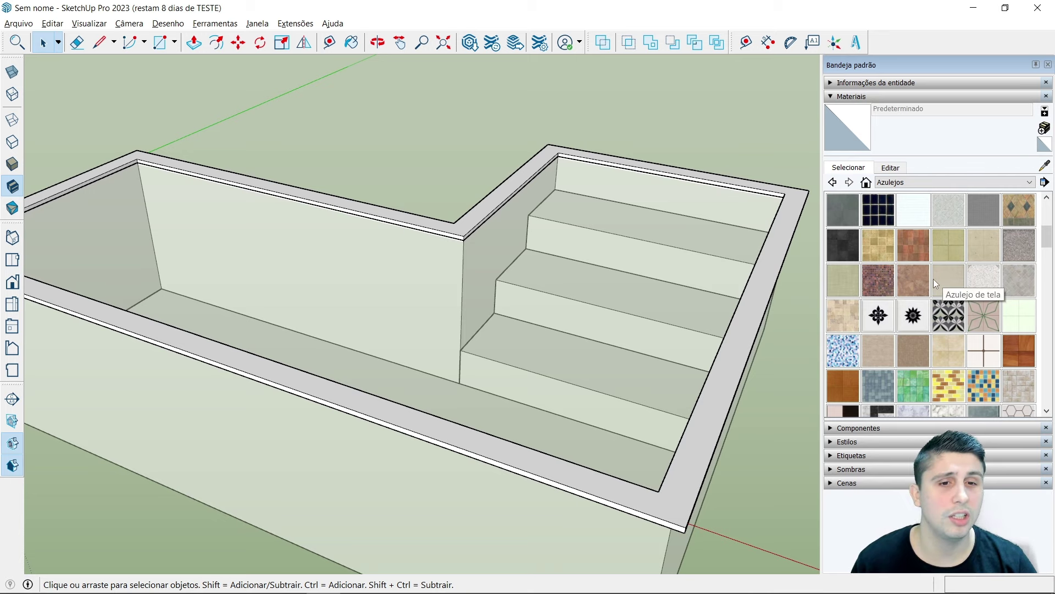
scroll(877, 307, down, 1)
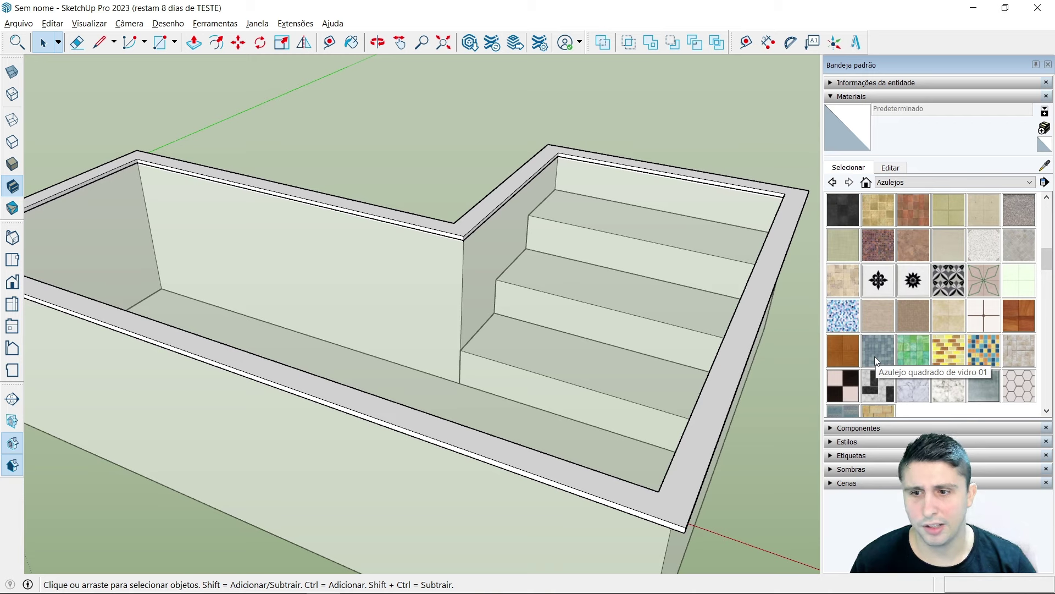
scroll(904, 284, up, 1)
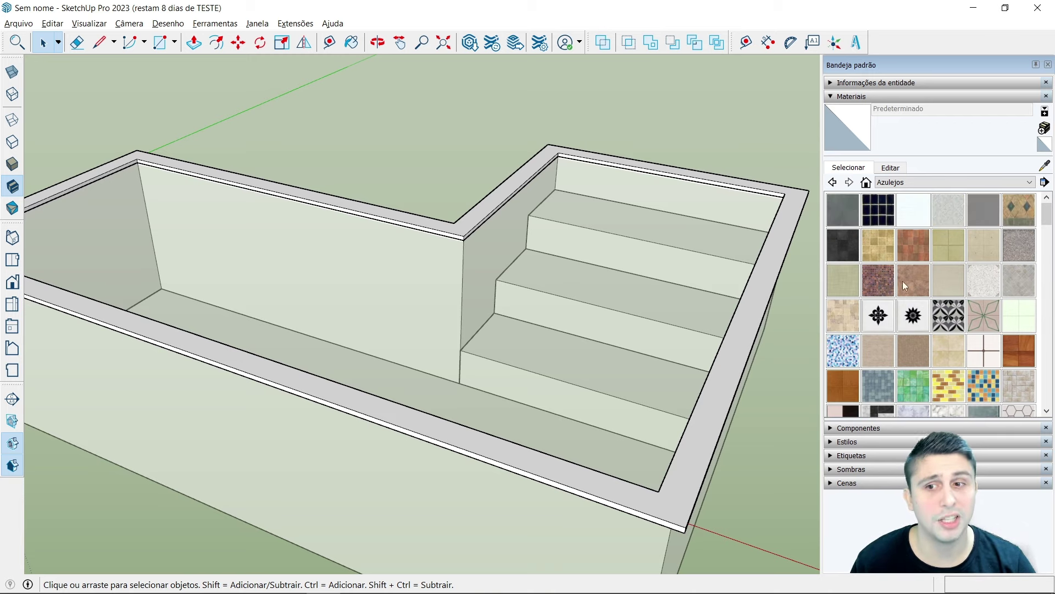
Step: Try the Azulejo azul-marinho tile on the whole pool group, then undo it
click(874, 221)
click(420, 283)
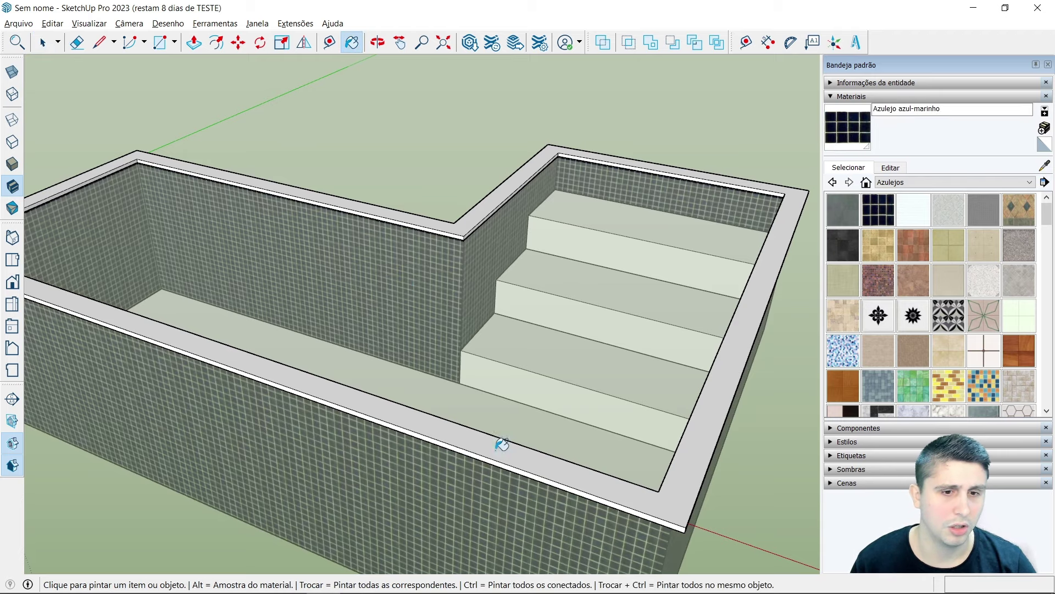
click(51, 24)
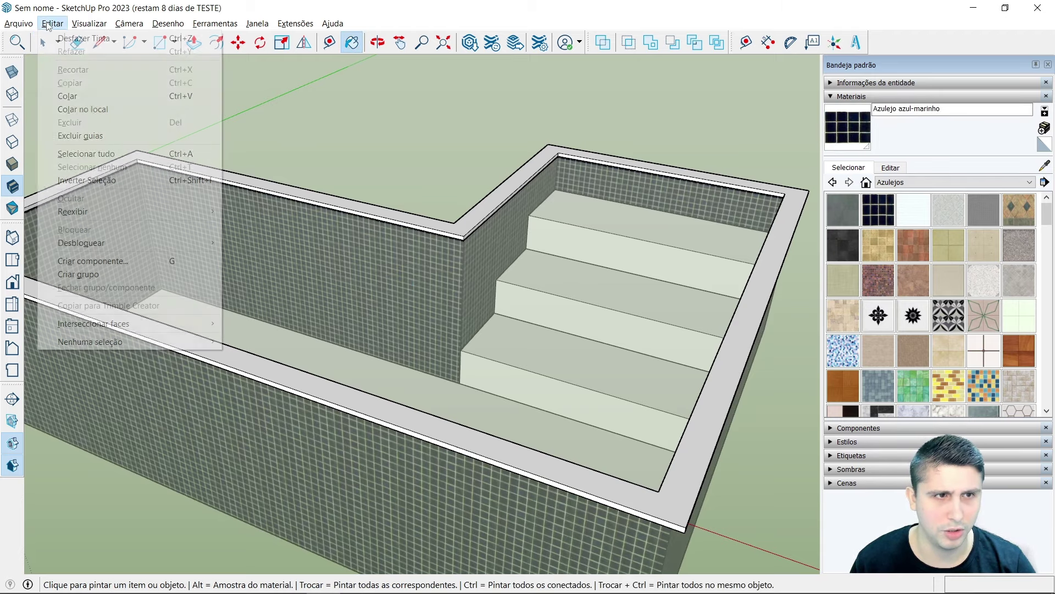
click(82, 38)
Step: Inside the pool group, test the navy tile on the back wall only and undo it
key(space)
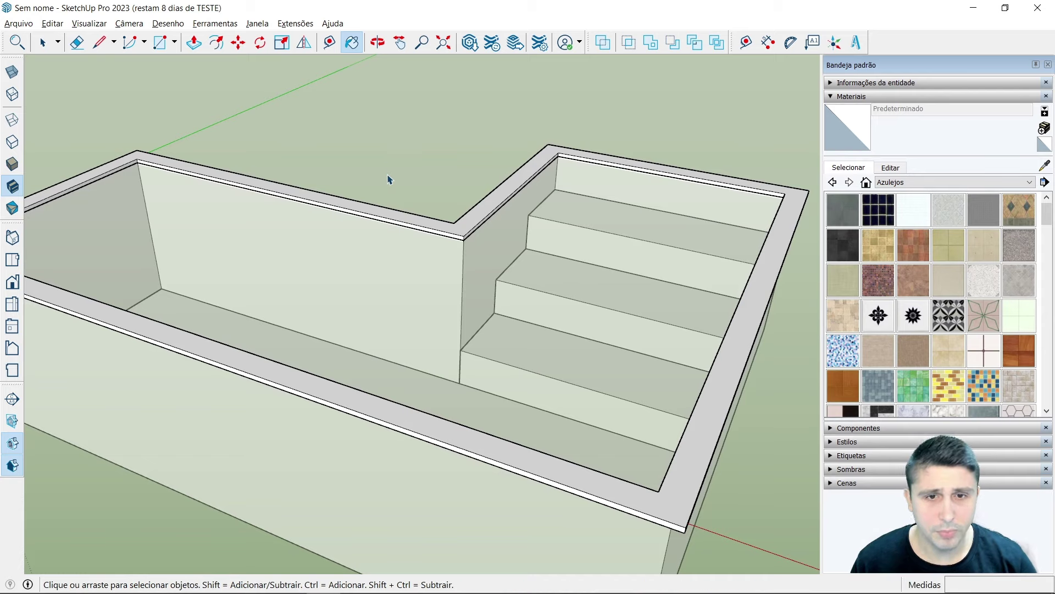
click(379, 282)
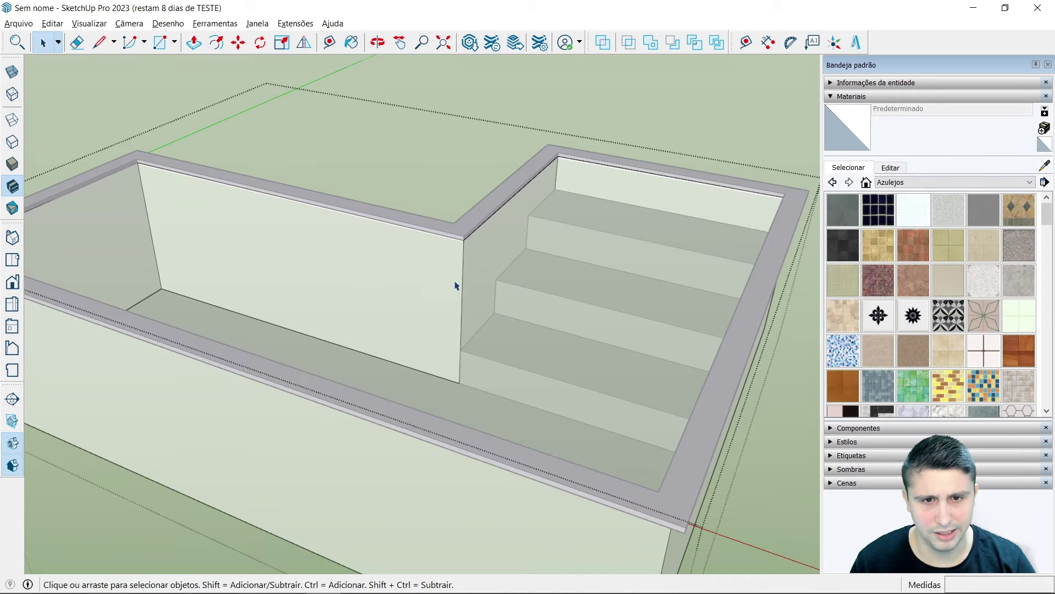
click(886, 211)
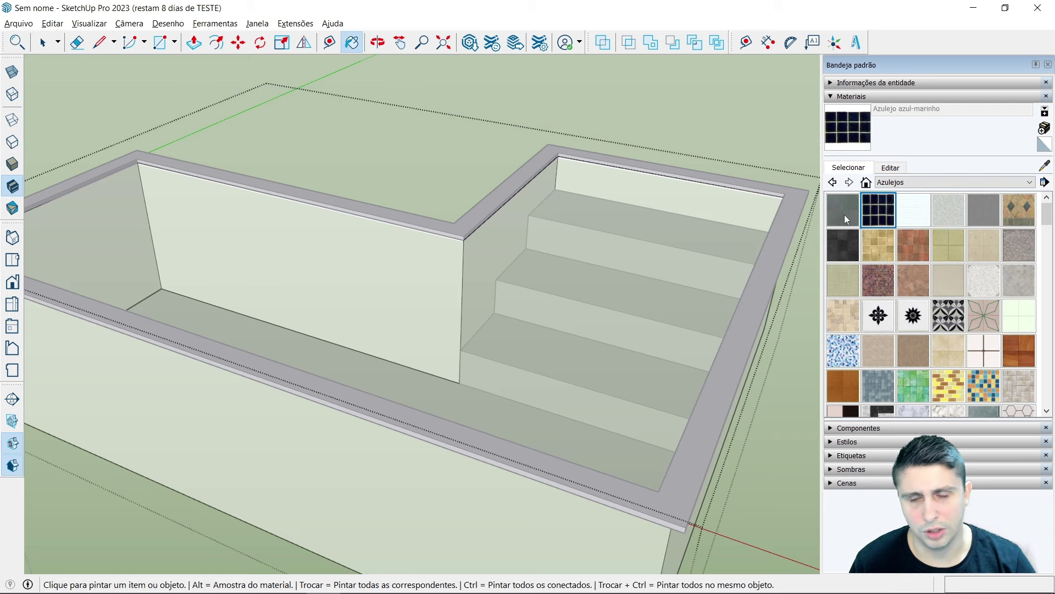
click(414, 265)
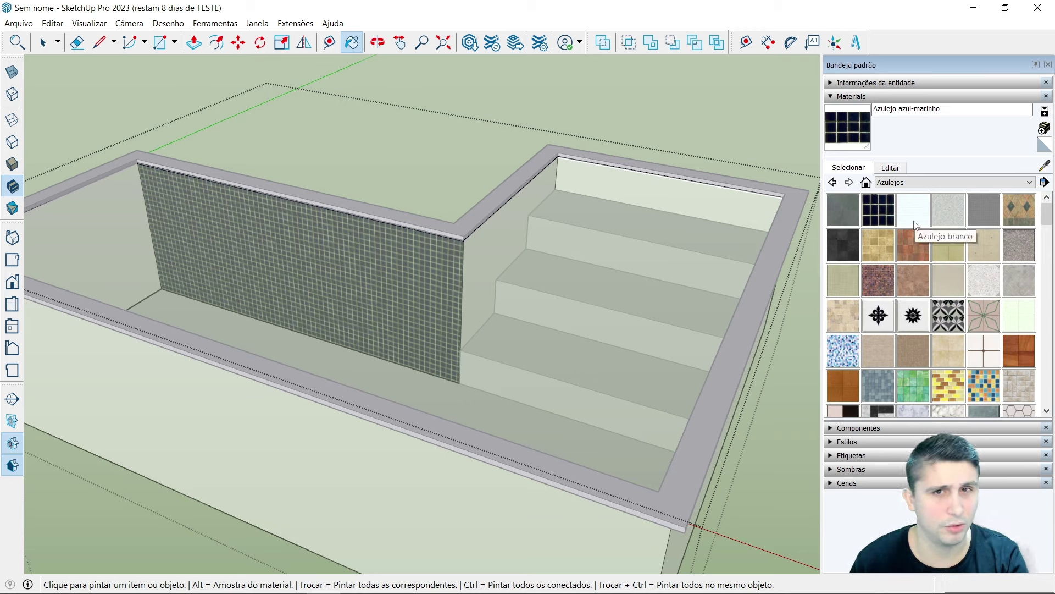
click(52, 24)
click(74, 38)
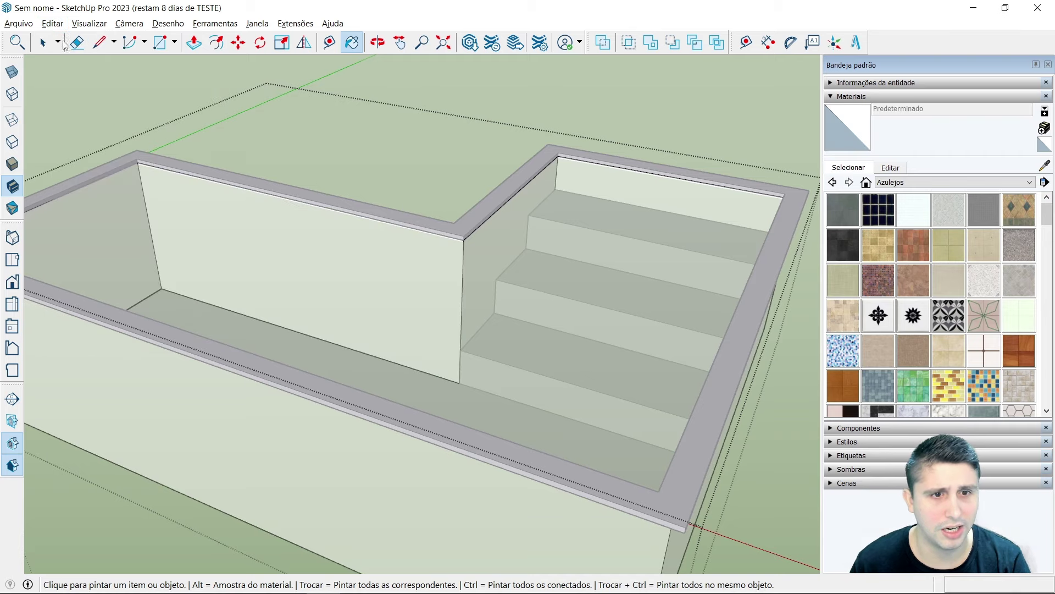
Step: Close the pool group and list the materials already used in the model
key(space)
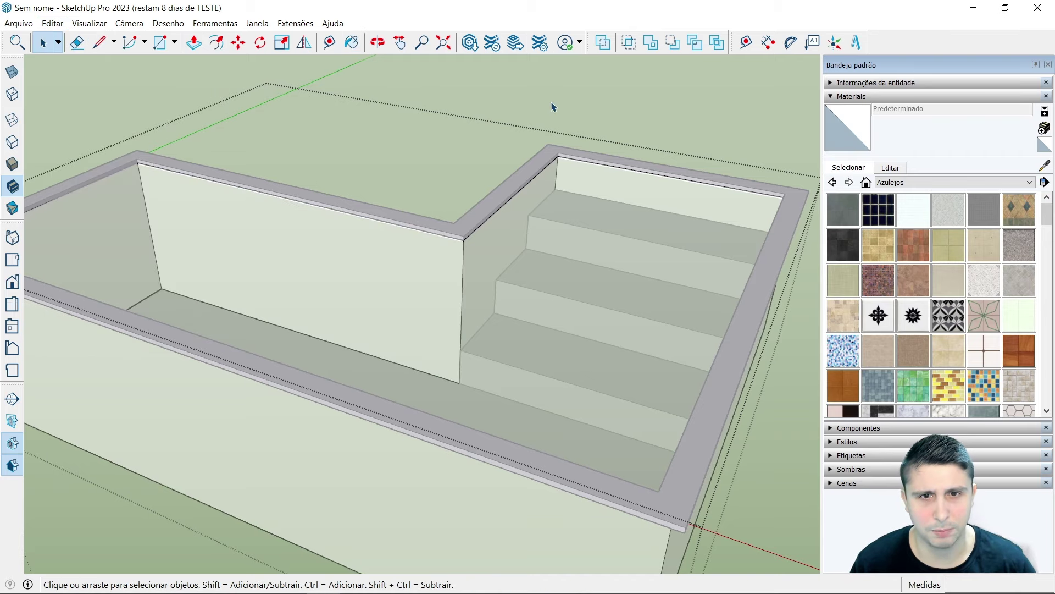
click(553, 107)
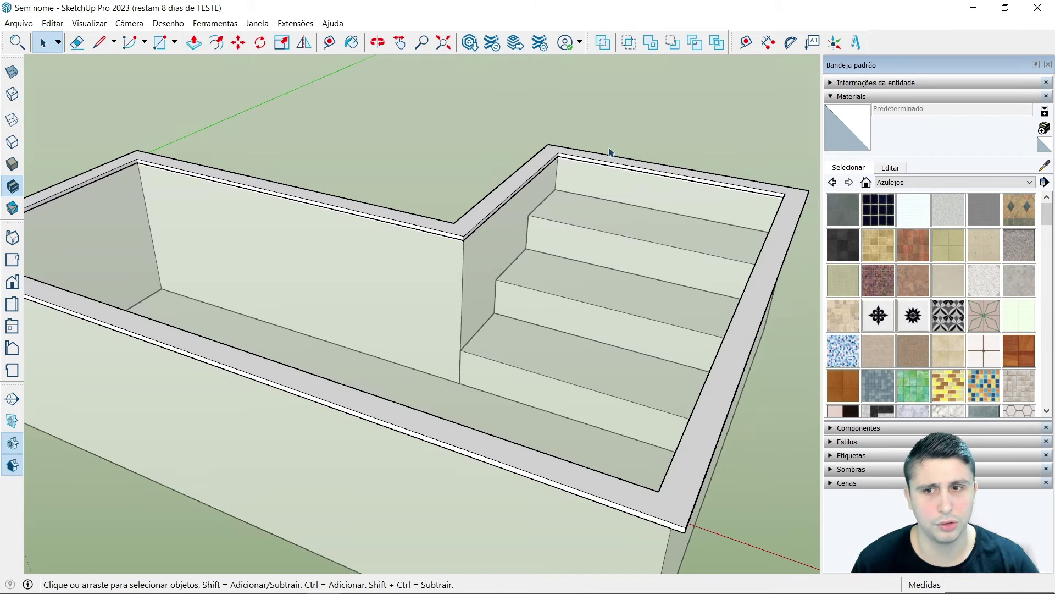
click(867, 183)
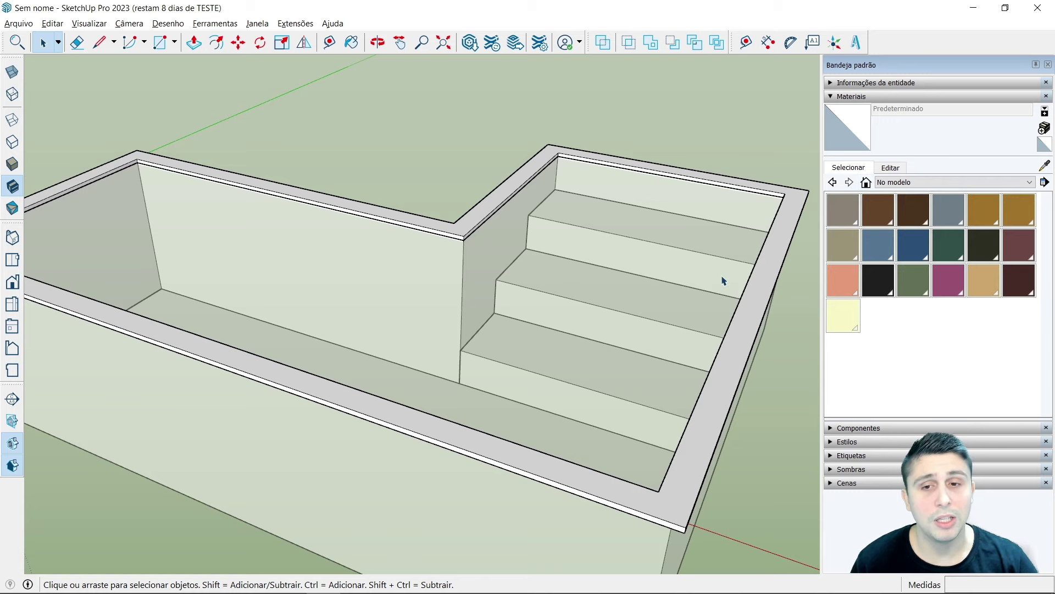
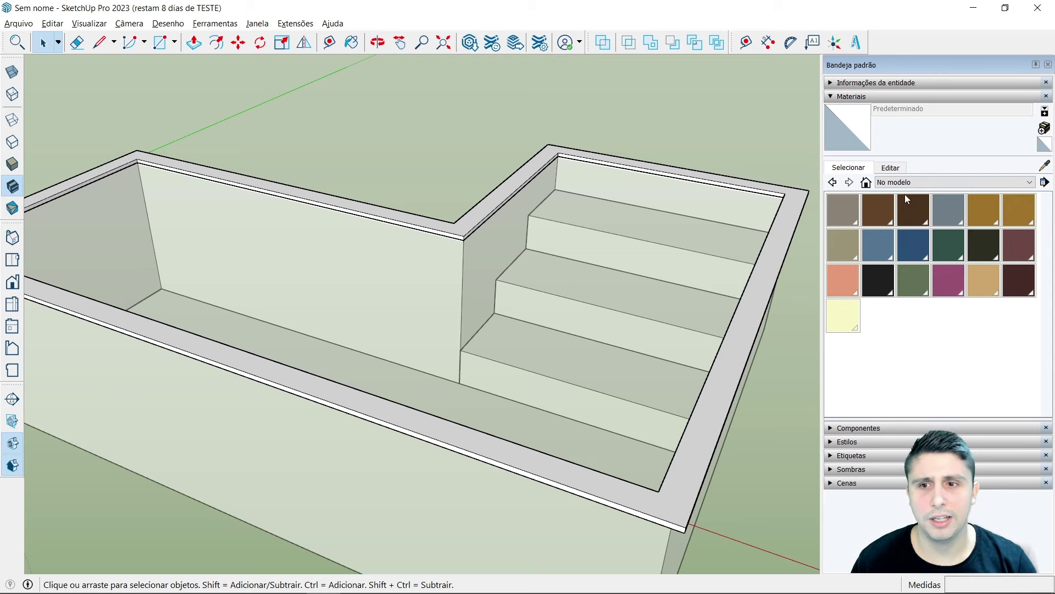
Step: Create a material named Pastilha 1, textured with the Pastilha 1.JPG image from the Desktop
click(1044, 127)
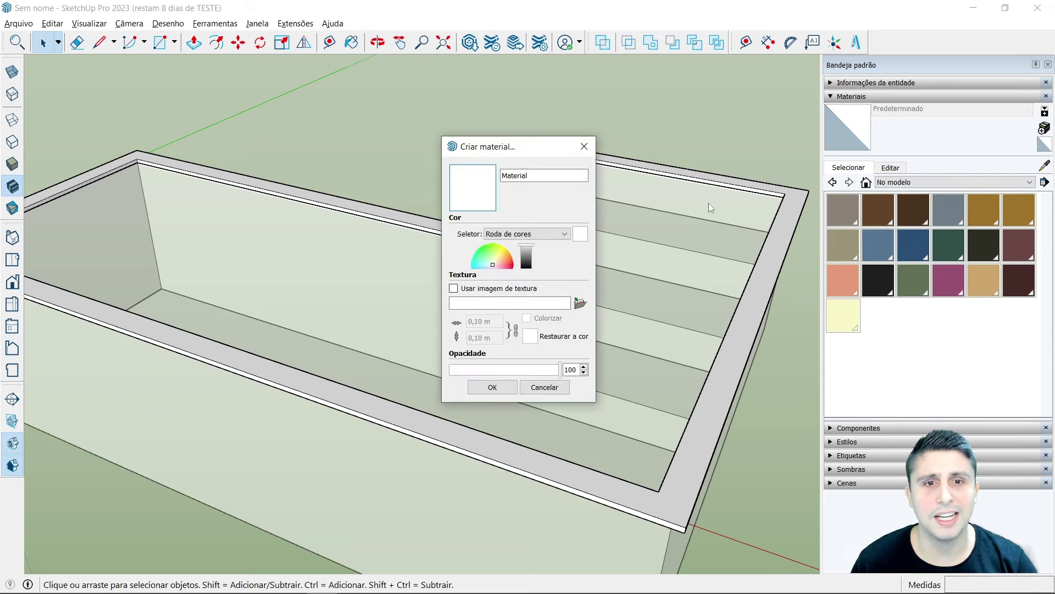
double_click(552, 175)
text(Pastilha 1)
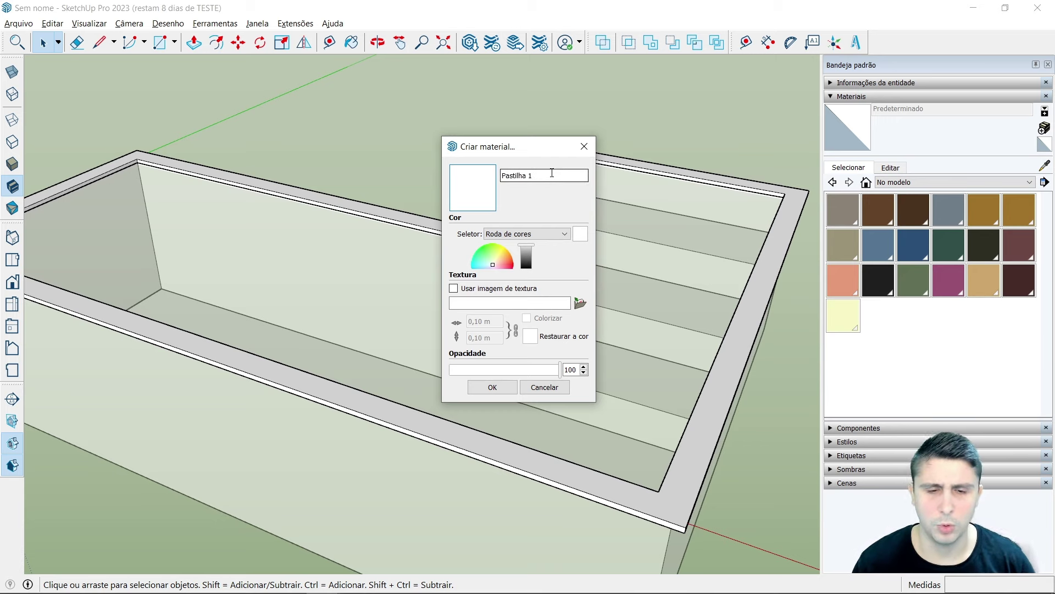
click(454, 289)
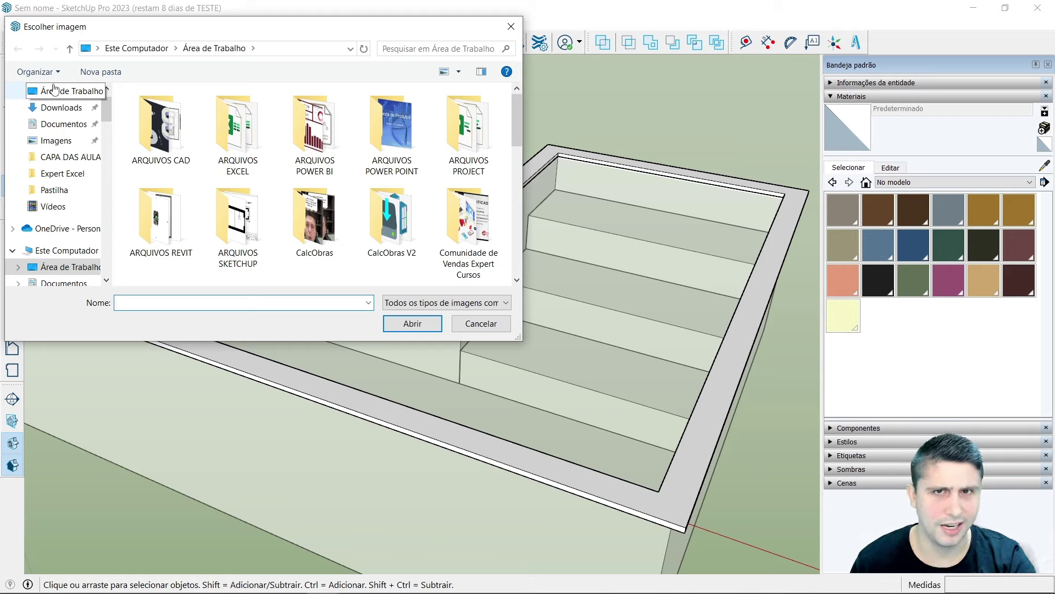
click(53, 88)
scroll(313, 187, down, 5)
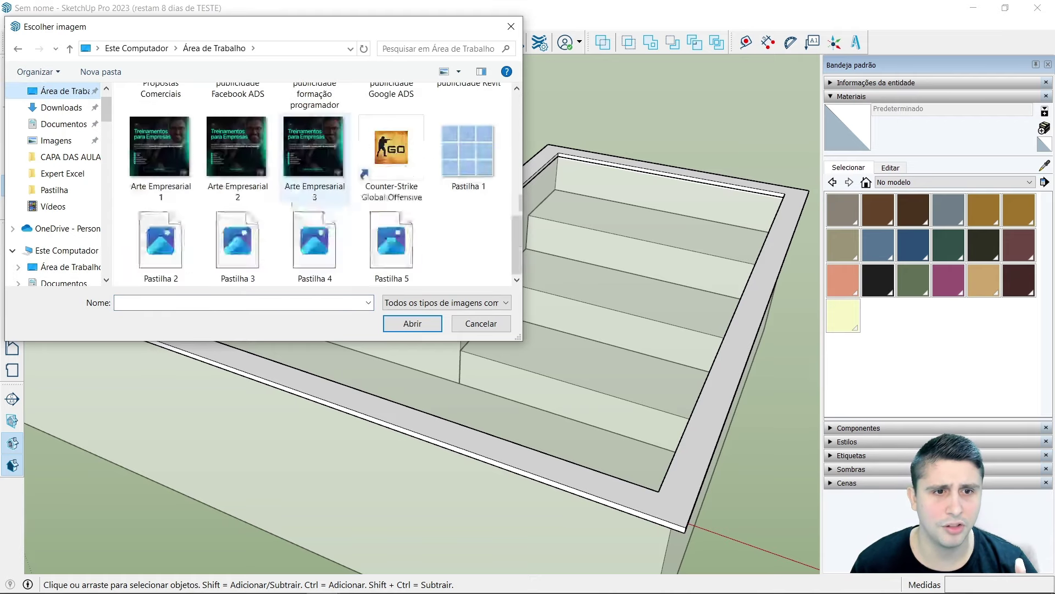
click(460, 172)
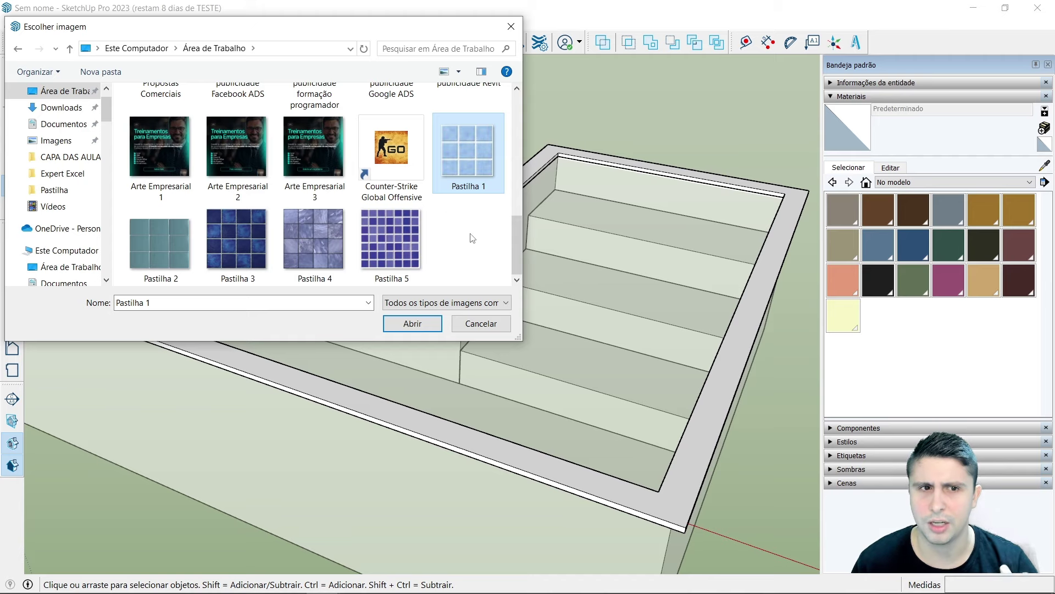
click(412, 324)
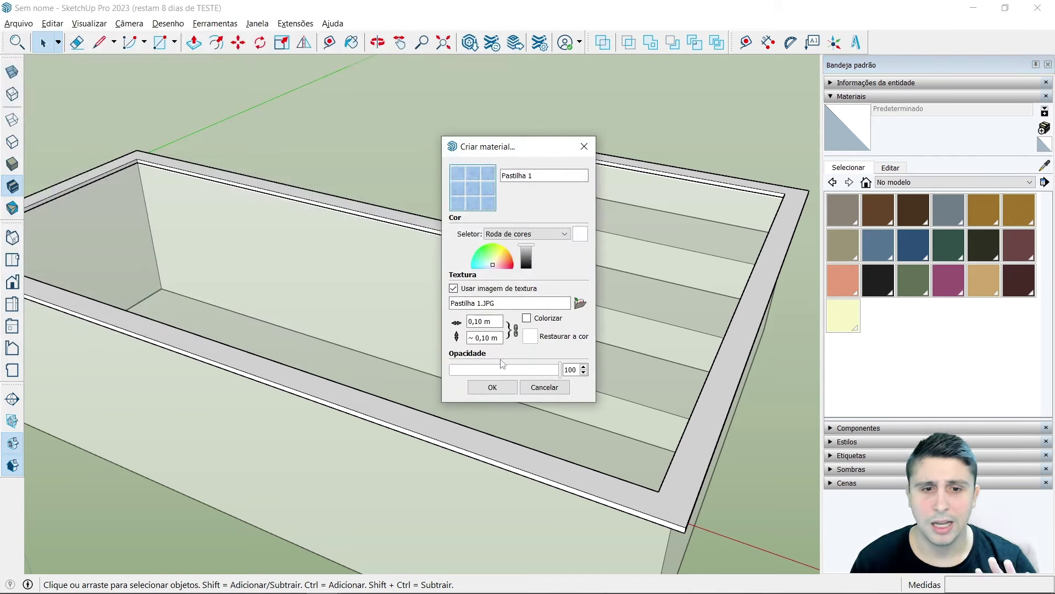
click(492, 387)
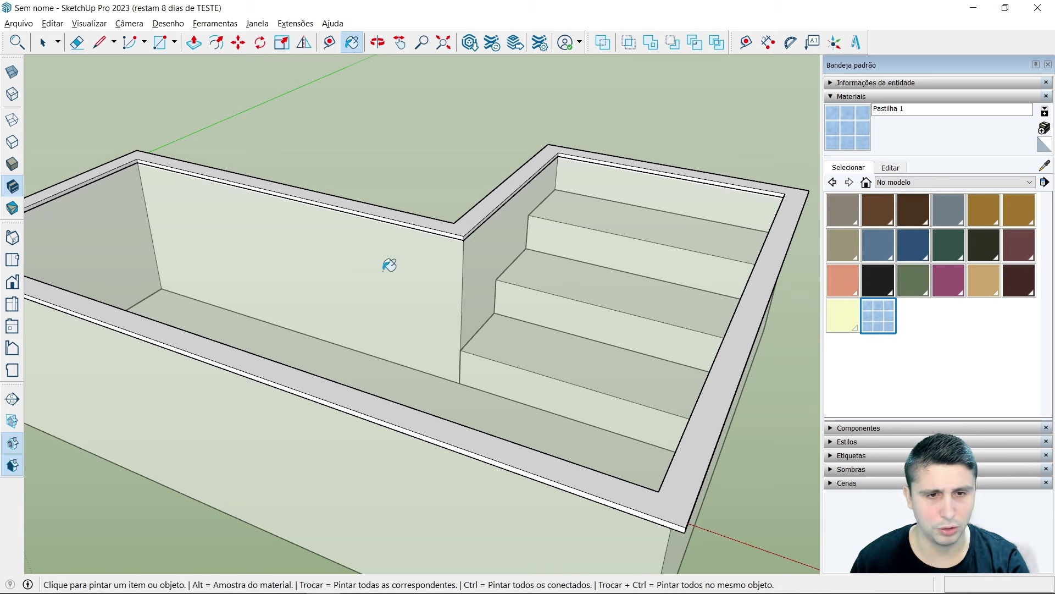
Step: Paint the long inner pool wall with Pastilha 1 tiles and zoom in to inspect it
key(space)
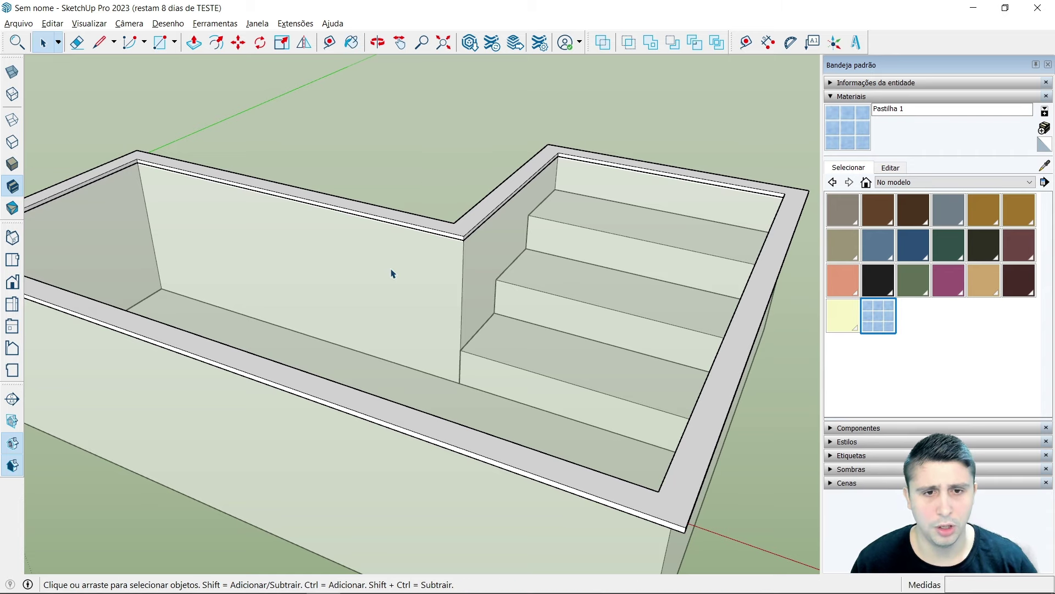
triple_click(391, 273)
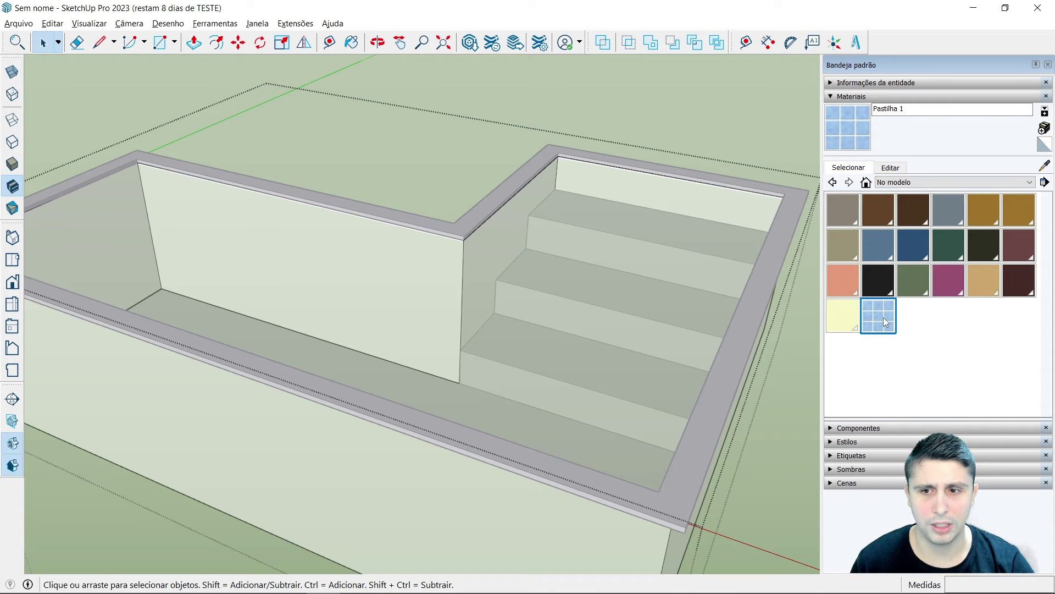
click(882, 318)
click(393, 271)
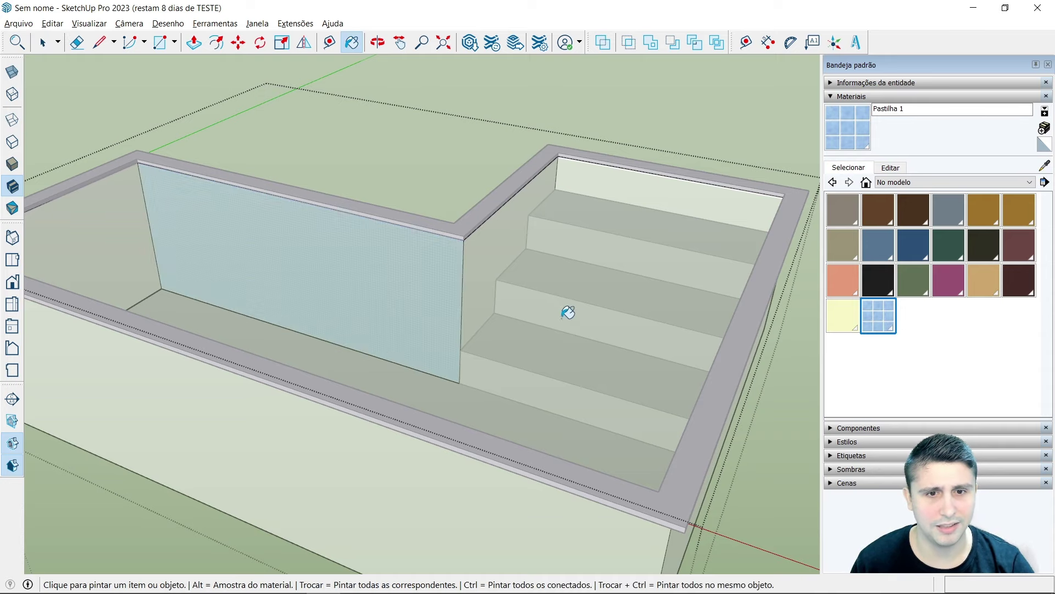
scroll(445, 303, up, 2)
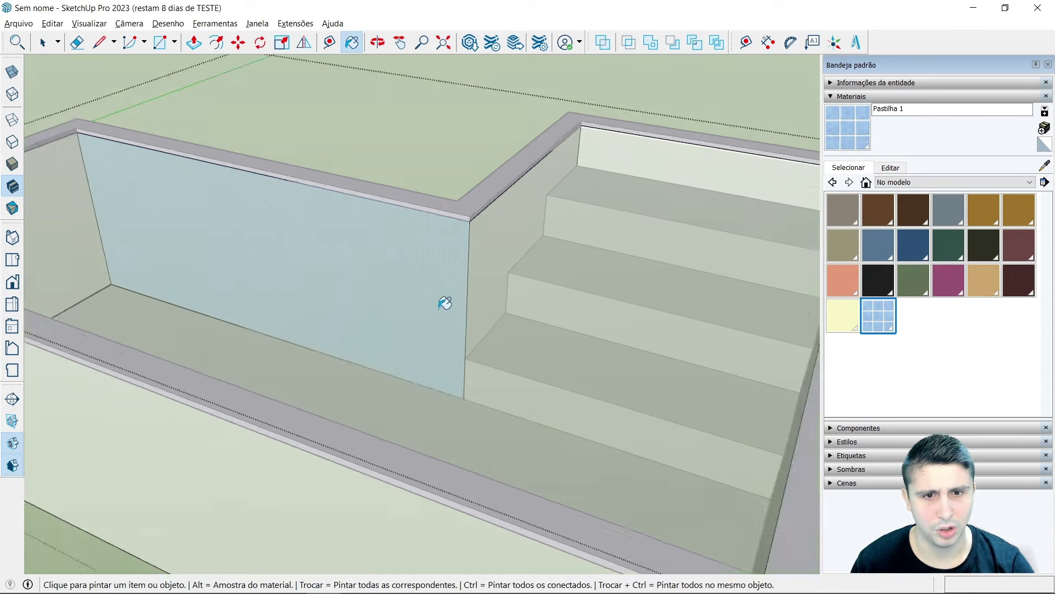
scroll(445, 303, up, 1)
middle_drag(462, 317, 452, 214)
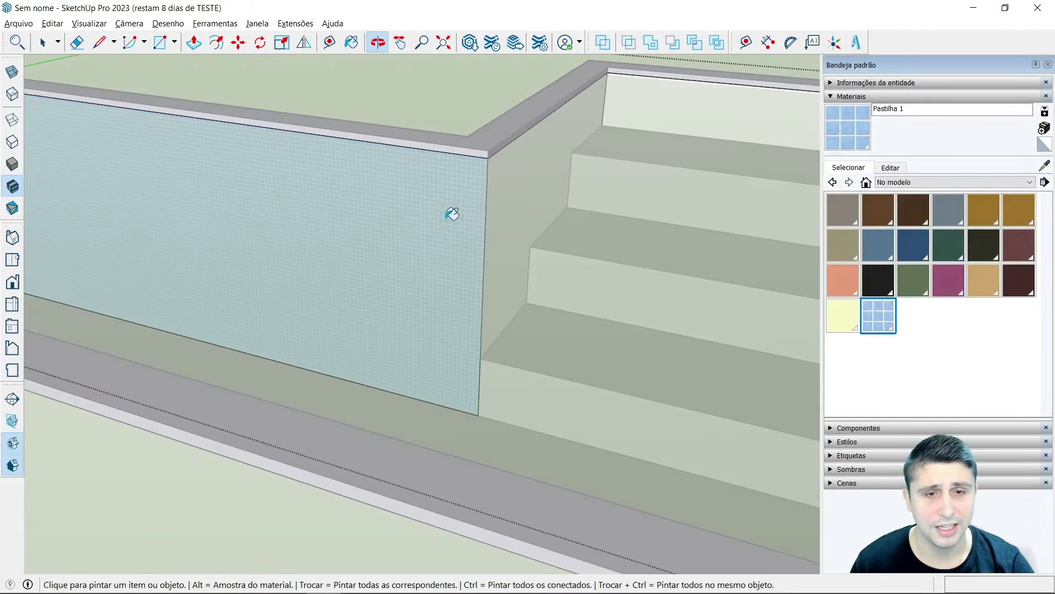
scroll(451, 215, up, 2)
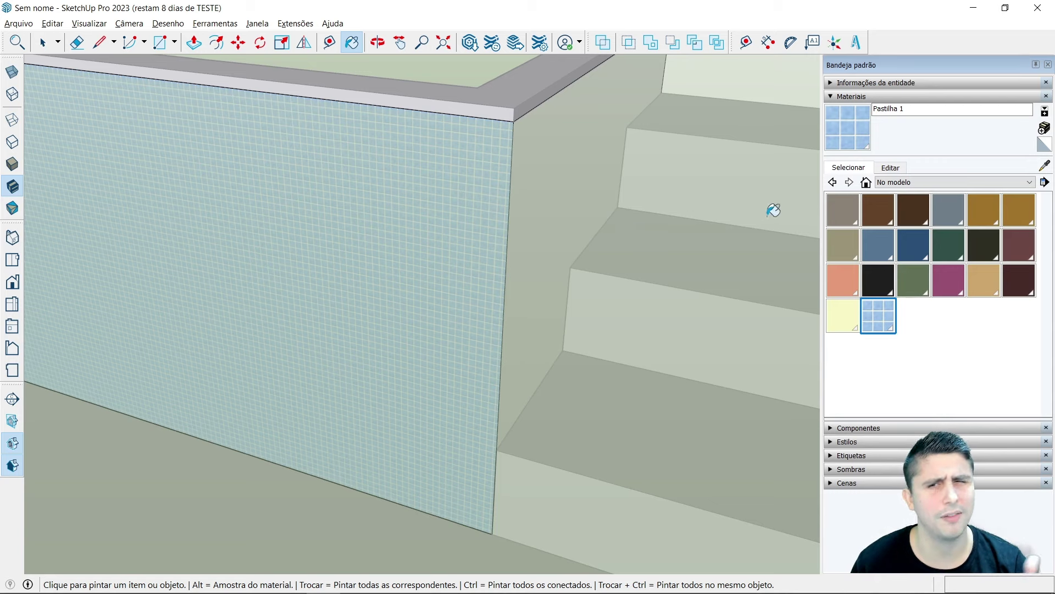
Step: Set the Pastilha 1 texture width to 0,30 m
click(890, 168)
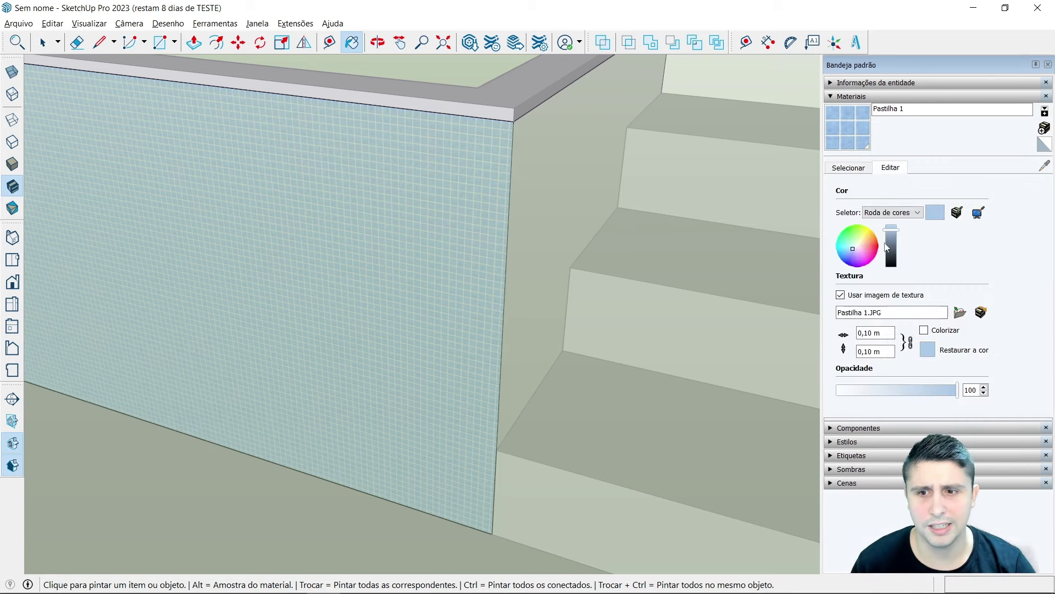
click(874, 333)
key(ctrl+a)
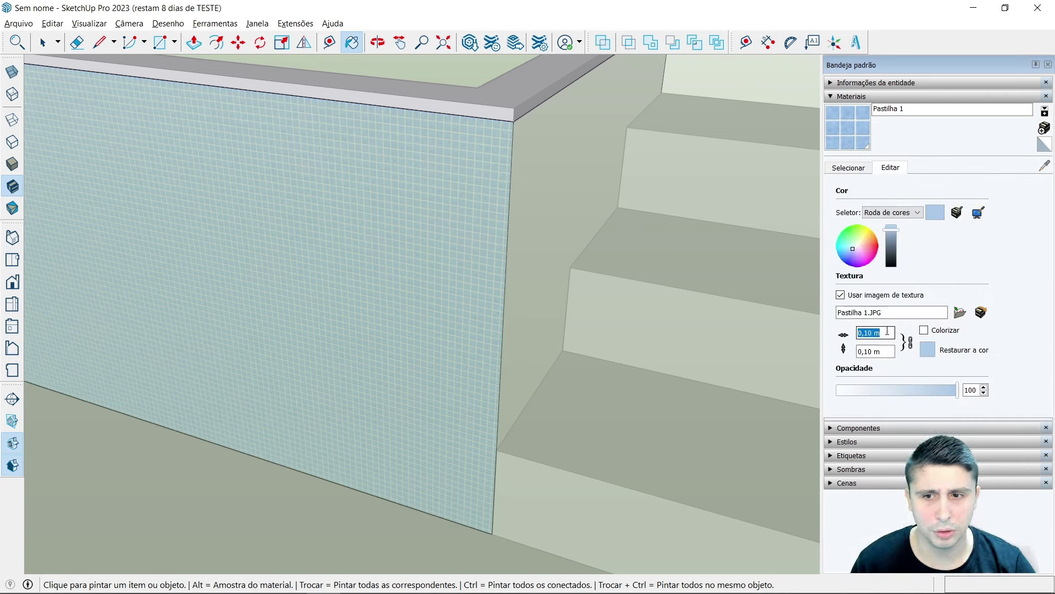
text(0,3)
key(Return)
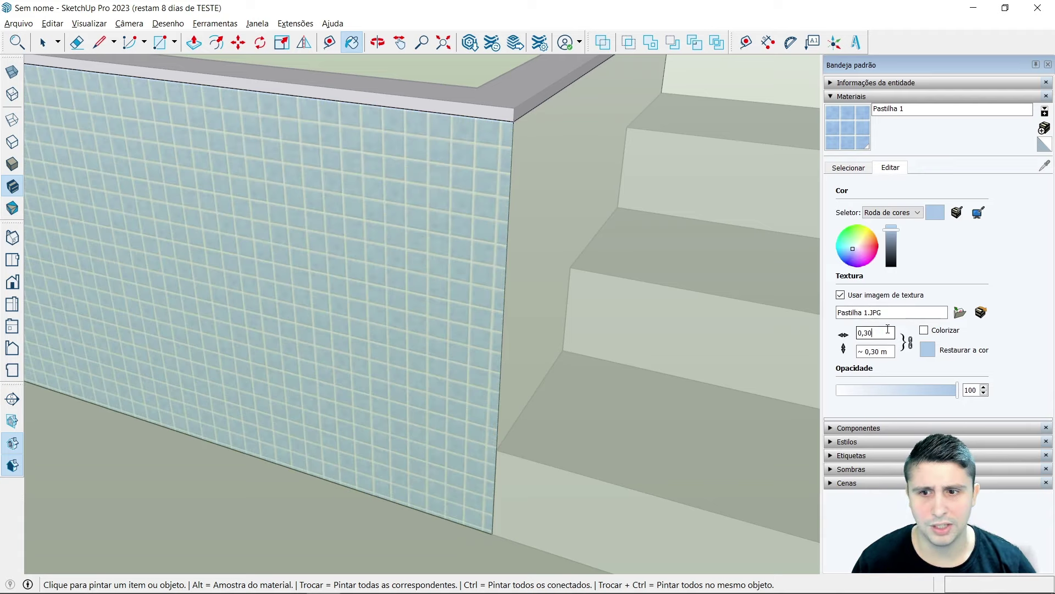
scroll(556, 273, down, 3)
scroll(555, 273, down, 2)
scroll(579, 266, up, 3)
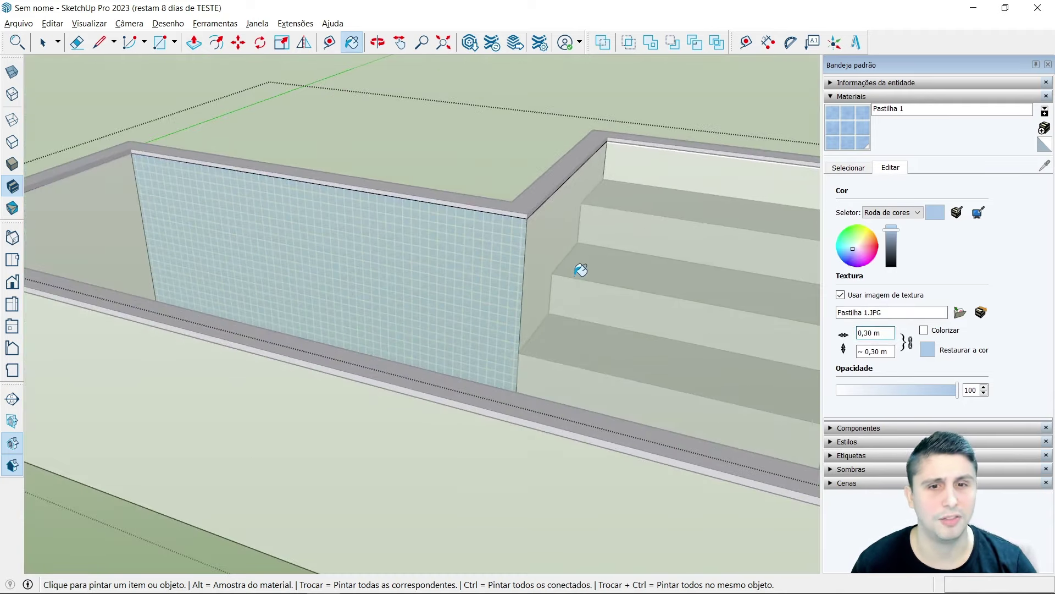
scroll(608, 267, up, 2)
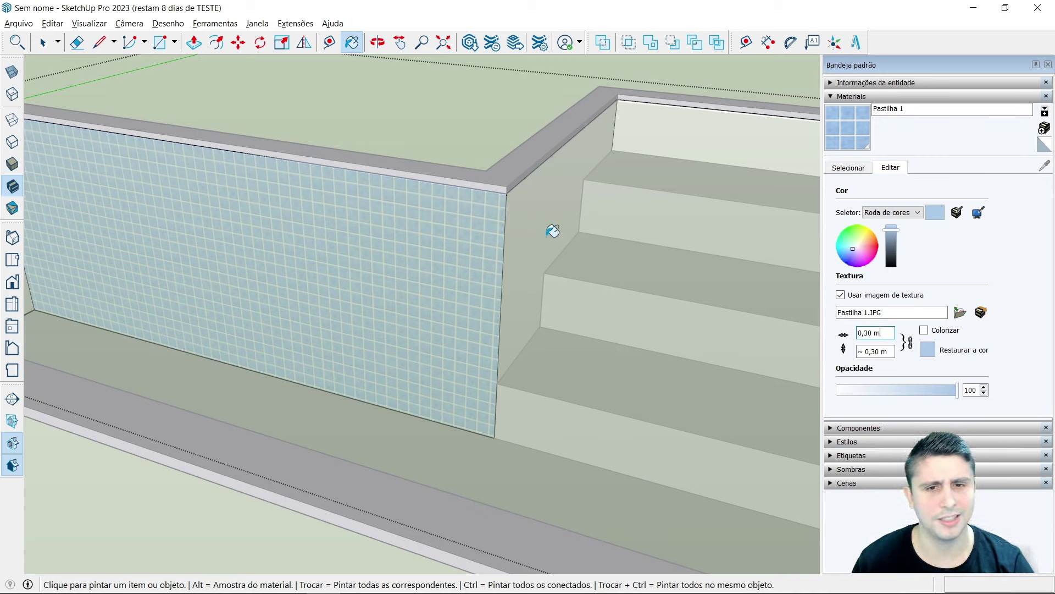
Step: Tile the side and back walls beside the steps with Pastilha 1
click(541, 216)
mouse_move(649, 264)
middle_down()
mouse_move(561, 264)
mouse_move(665, 197)
middle_up()
click(676, 155)
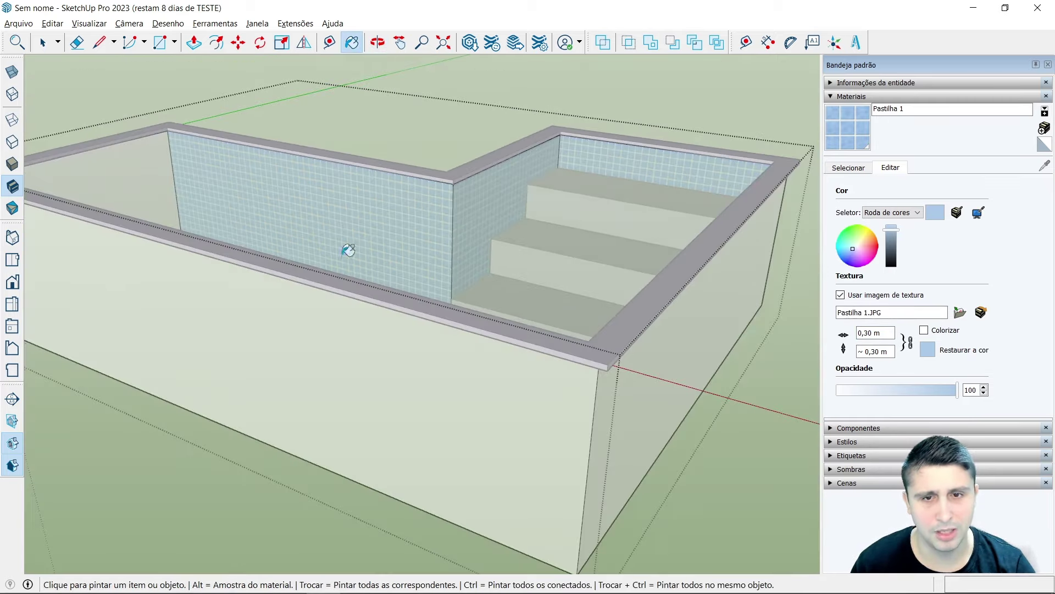
middle_drag(348, 250, 691, 299)
mouse_move(679, 184)
middle_down()
mouse_move(652, 258)
mouse_move(229, 281)
mouse_move(441, 299)
mouse_move(407, 219)
middle_up()
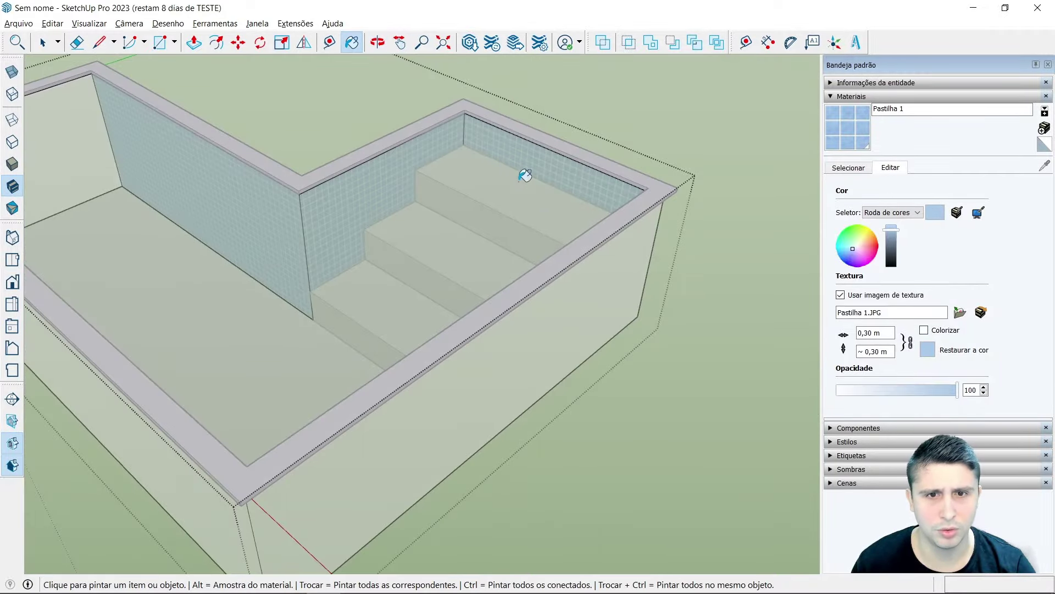
mouse_move(525, 175)
middle_down()
mouse_move(282, 229)
mouse_move(169, 183)
mouse_move(396, 231)
mouse_move(347, 103)
mouse_move(476, 193)
mouse_move(467, 266)
mouse_move(718, 200)
mouse_move(571, 274)
mouse_move(499, 235)
mouse_move(448, 172)
middle_up()
key(space)
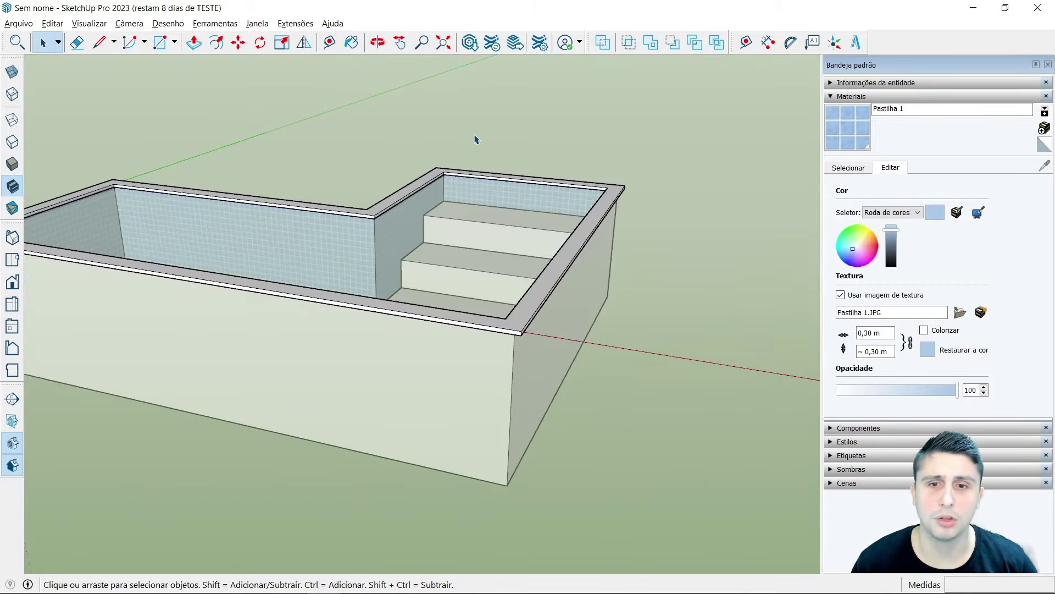
Step: Tile the pool floor with Pastilha 1 from a top-down view
click(846, 171)
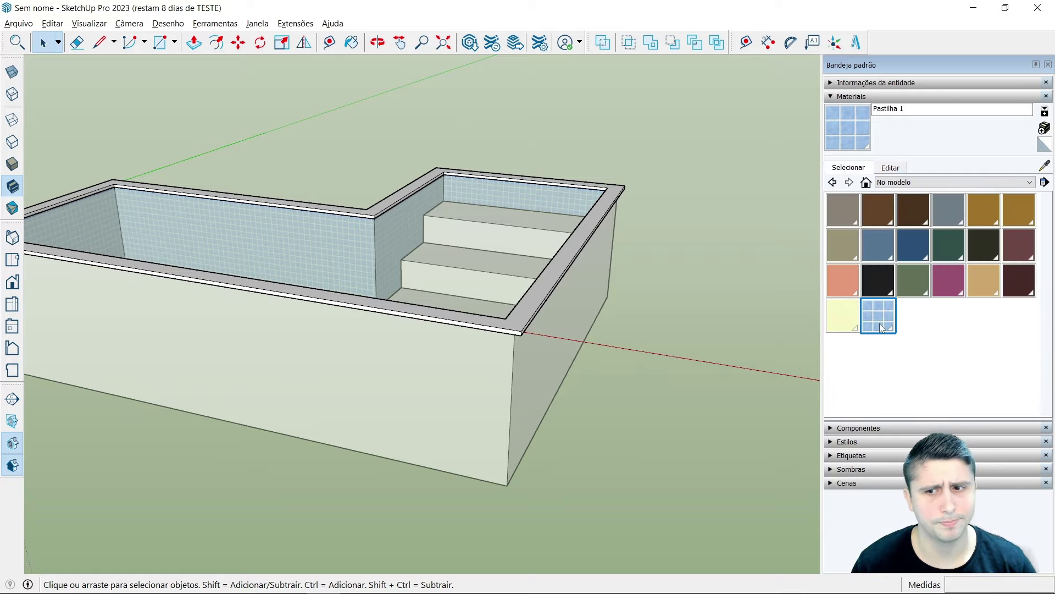
mouse_move(745, 299)
middle_down()
mouse_move(422, 337)
mouse_move(697, 348)
mouse_move(652, 365)
mouse_move(219, 415)
middle_up()
scroll(230, 333, up, 2)
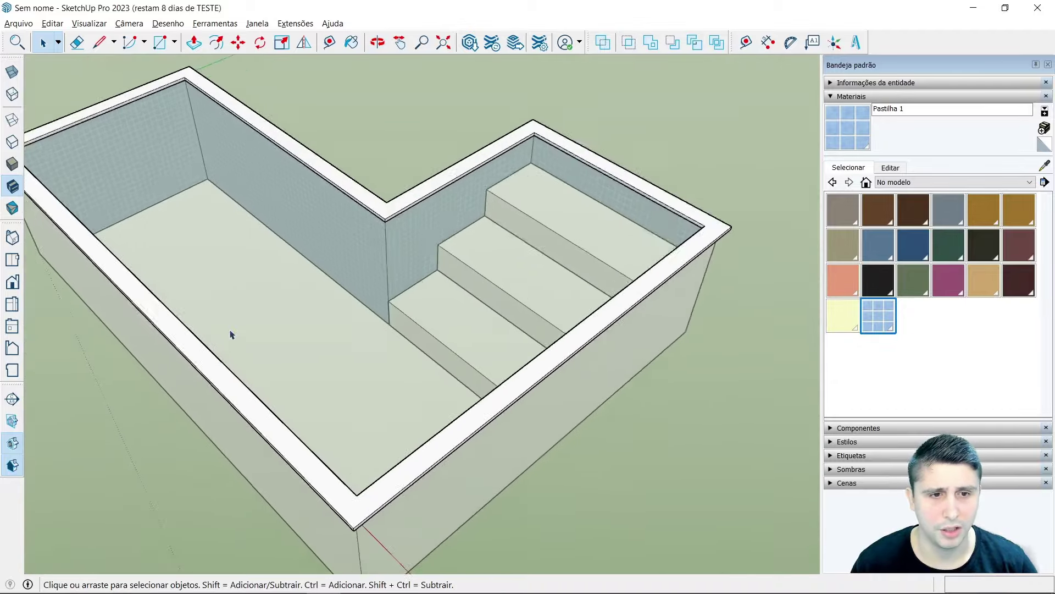
scroll(267, 299, up, 2)
scroll(267, 301, up, 2)
click(880, 302)
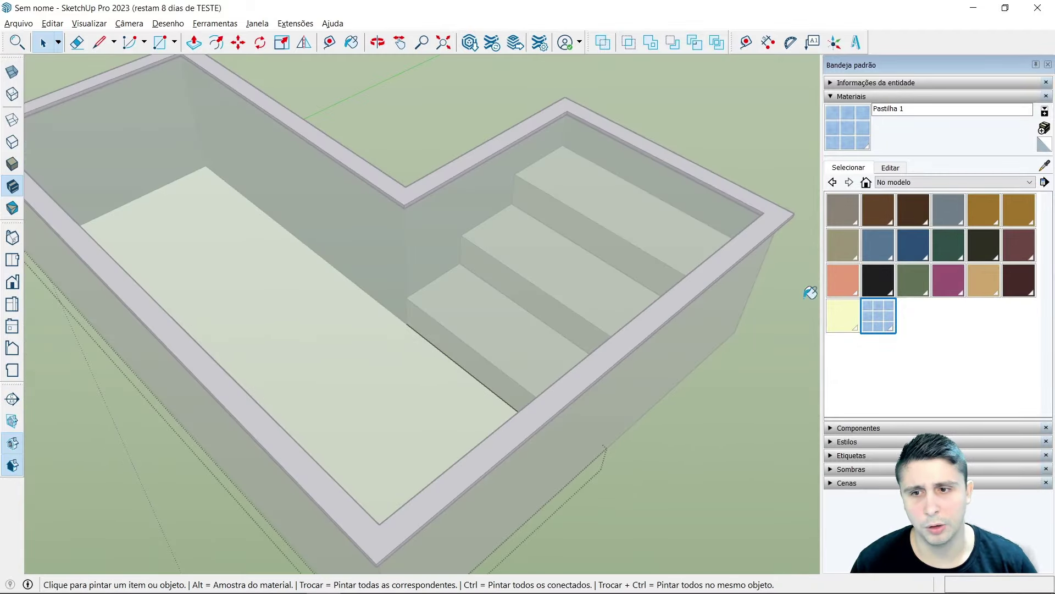
click(310, 319)
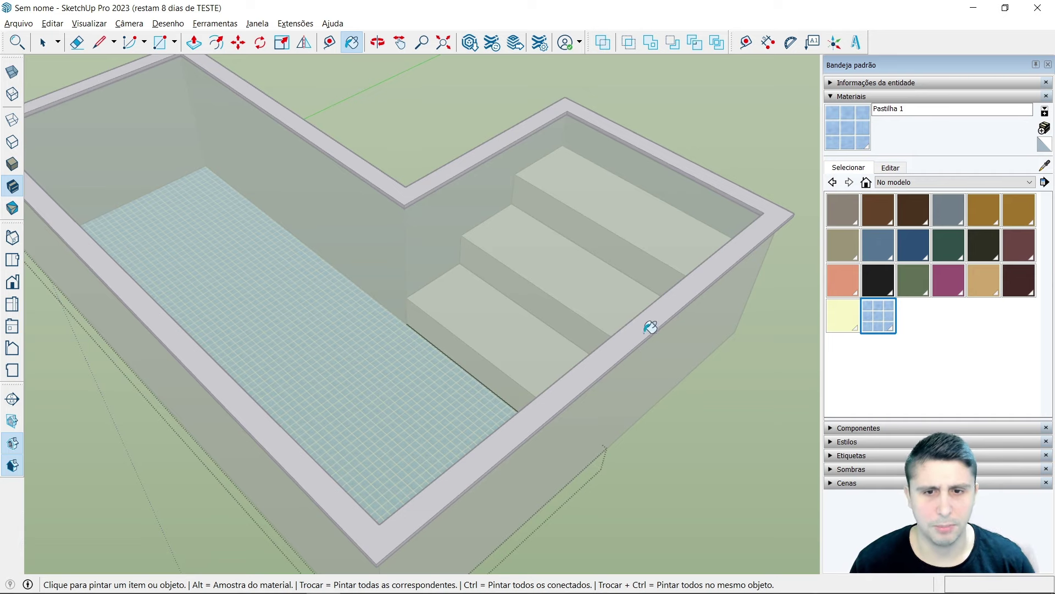
key(space)
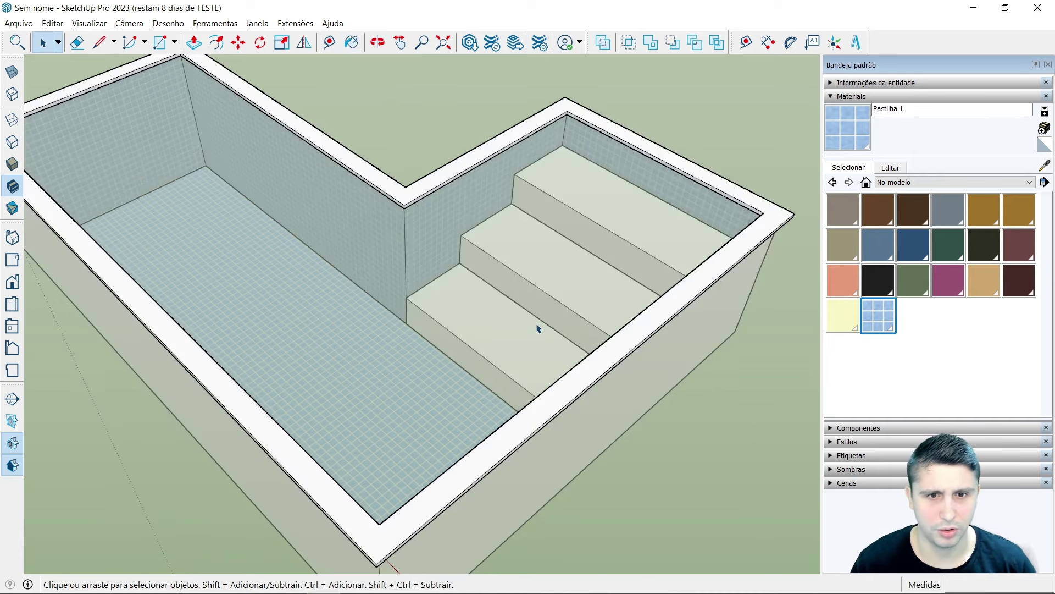
Step: Inside the steps group, tile the lowest step's tread and riser with Pastilha 1
scroll(539, 328, up, 3)
double_click(477, 306)
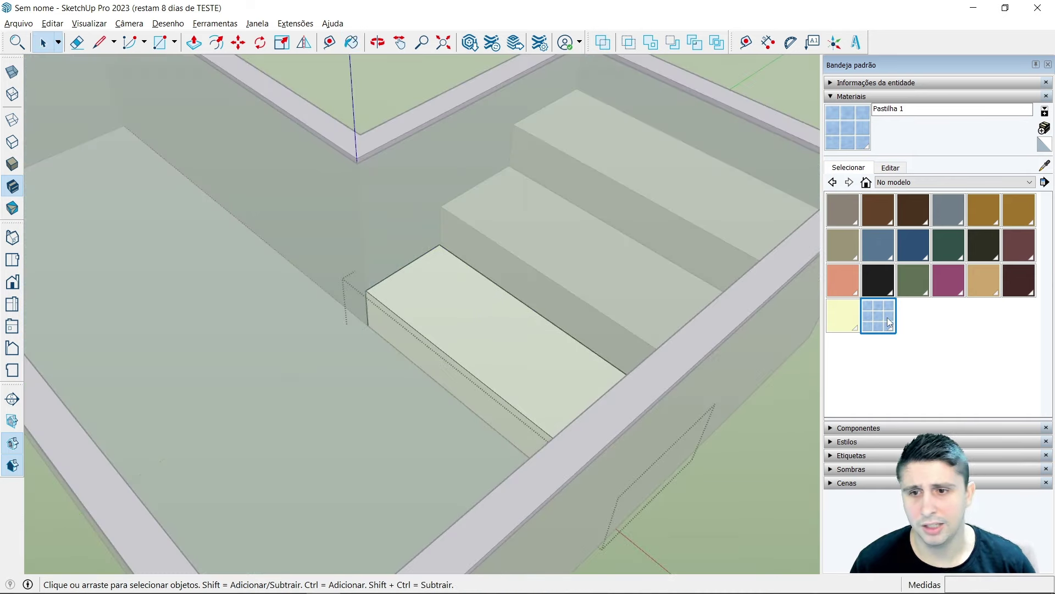
click(890, 322)
click(471, 325)
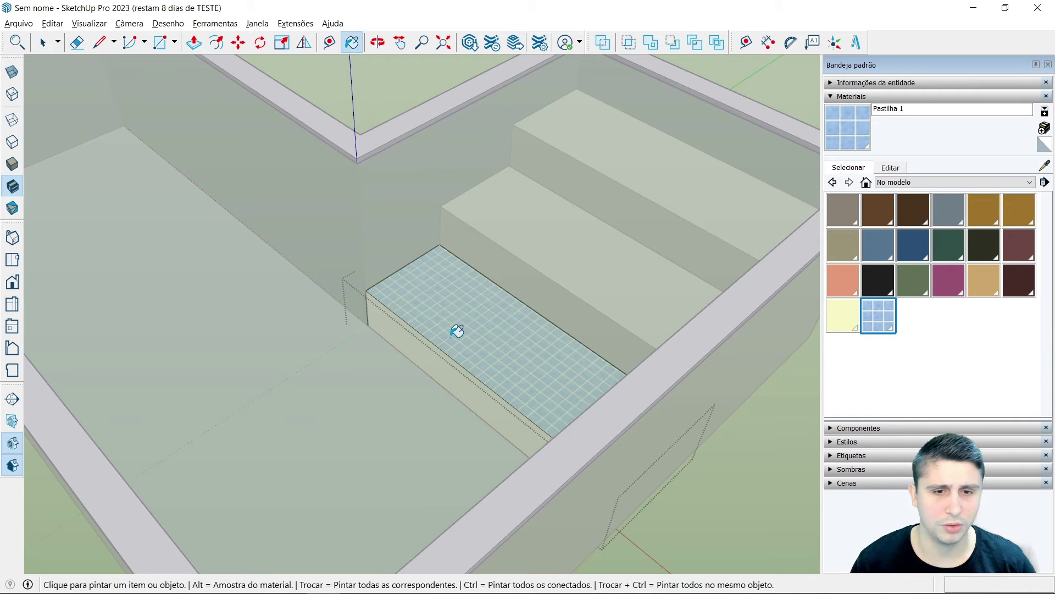
click(434, 348)
key(space)
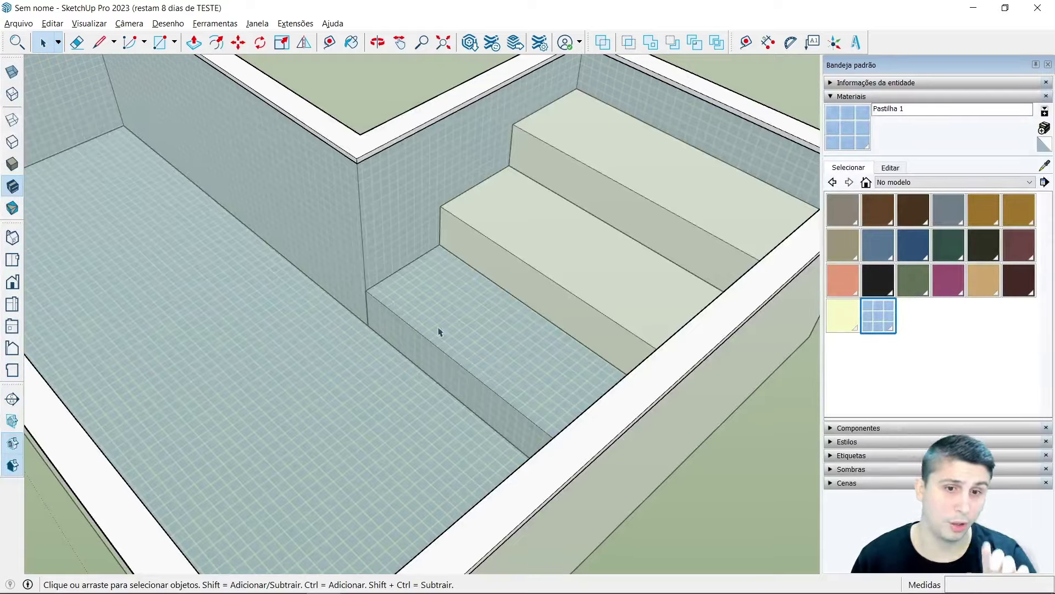
scroll(439, 290, down, 5)
mouse_move(382, 349)
middle_down()
mouse_move(559, 309)
mouse_move(577, 282)
mouse_move(431, 281)
mouse_move(450, 325)
middle_up()
Step: Tile the middle step's tread and riser with Pastilha 1
scroll(495, 233, up, 3)
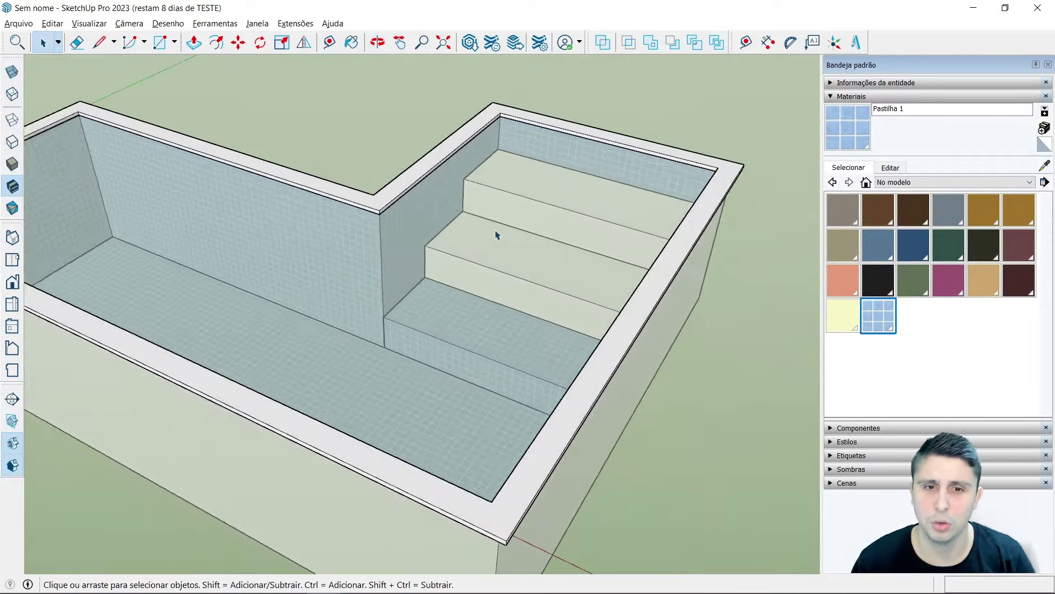
scroll(490, 254, up, 2)
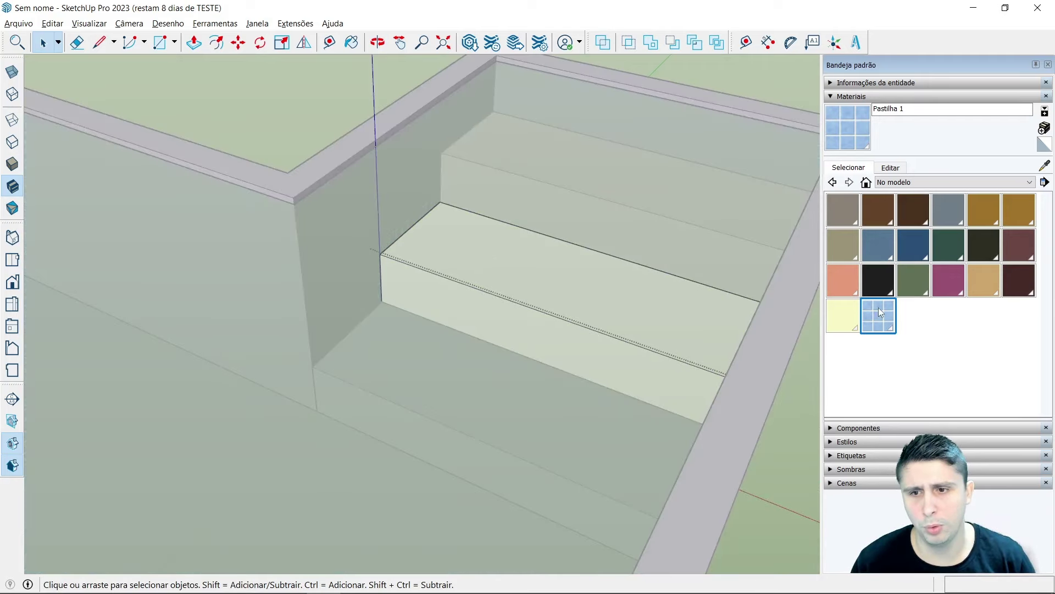
click(878, 308)
click(549, 264)
click(499, 304)
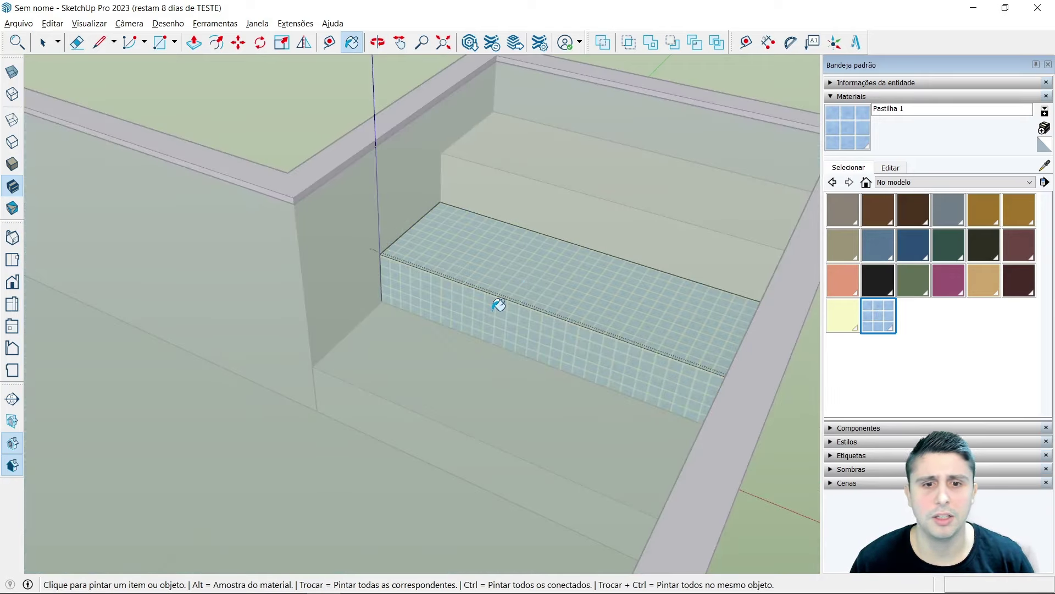
scroll(413, 206, down, 3)
key(space)
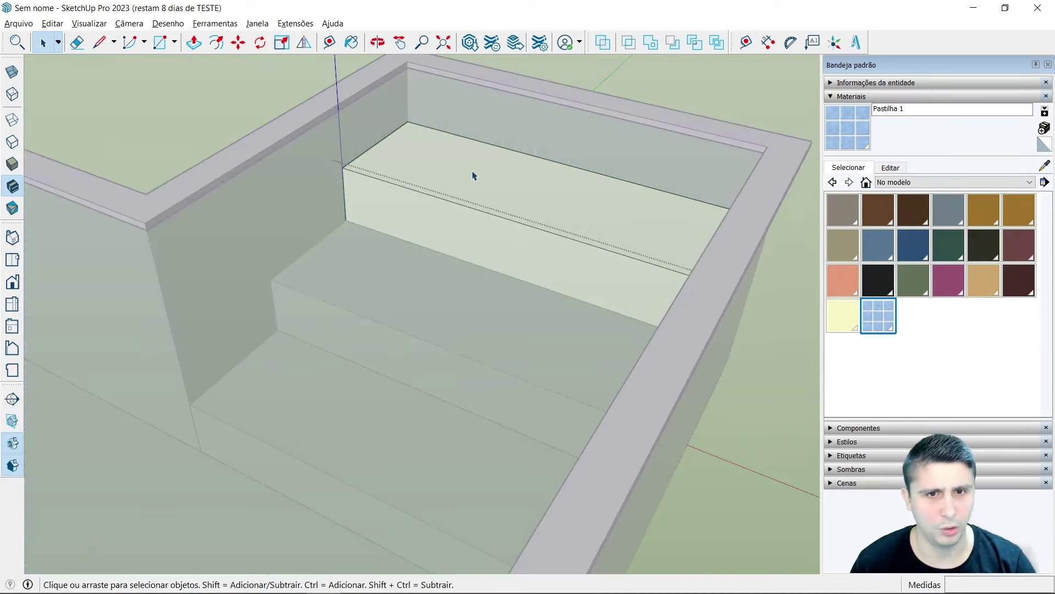
Step: Tile the top step's tread and riser, then orbit to inspect the fully tiled pool
click(869, 309)
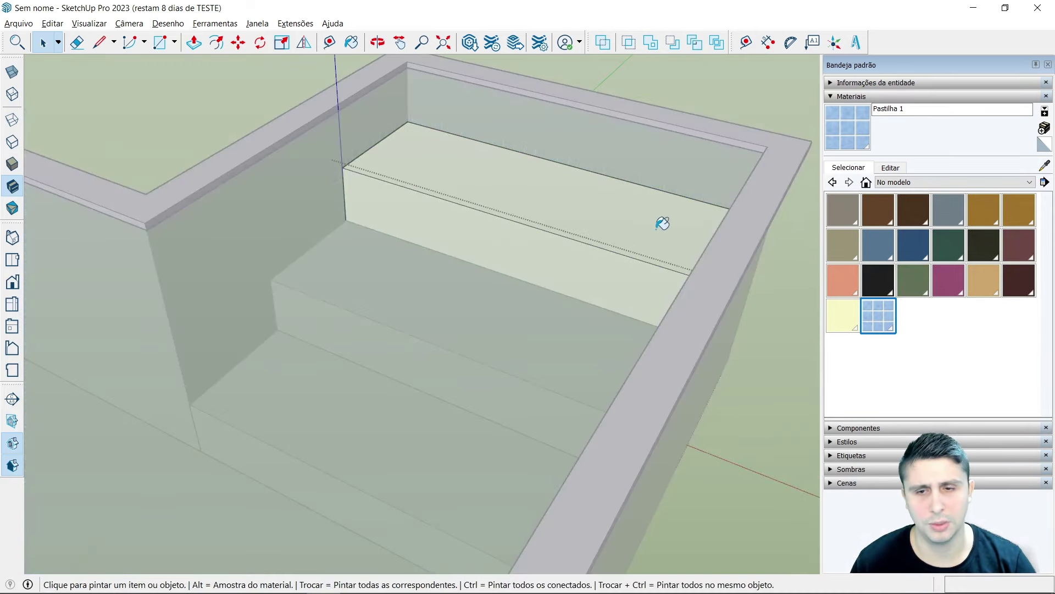
click(534, 198)
click(462, 223)
scroll(451, 222, down, 2)
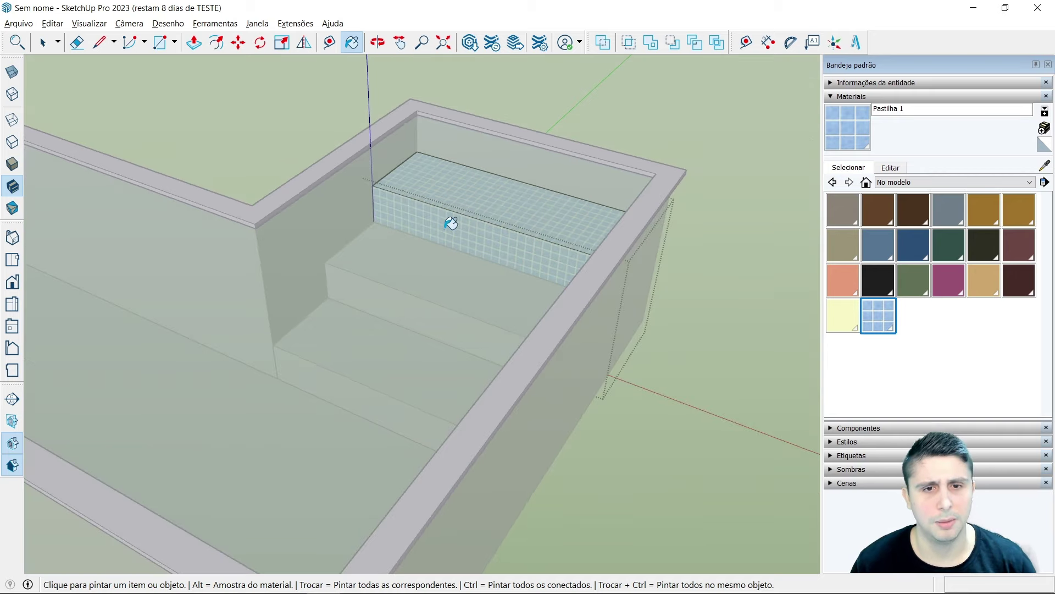
key(space)
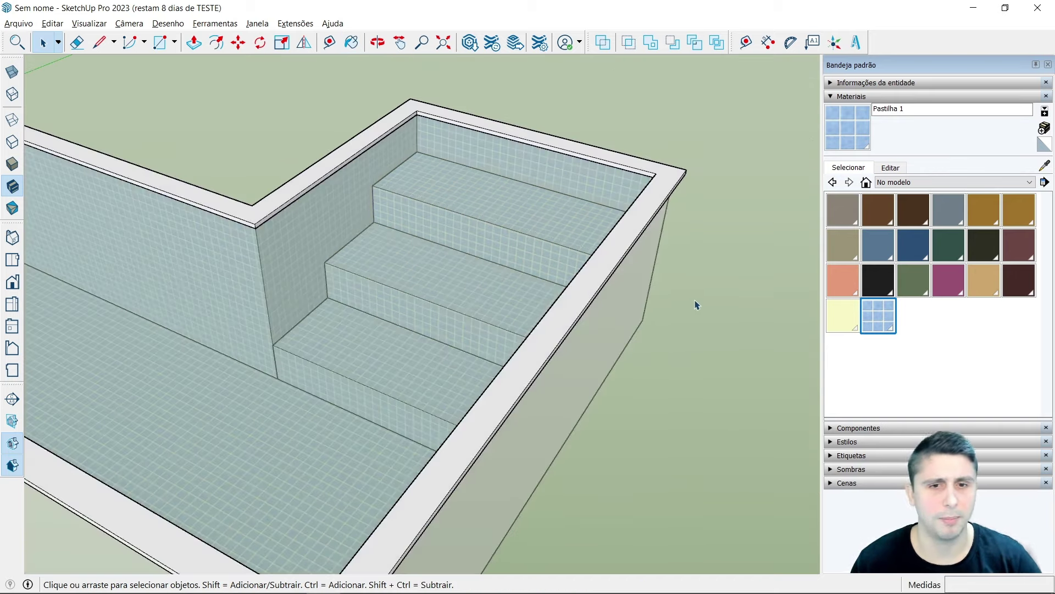
scroll(709, 300, down, 5)
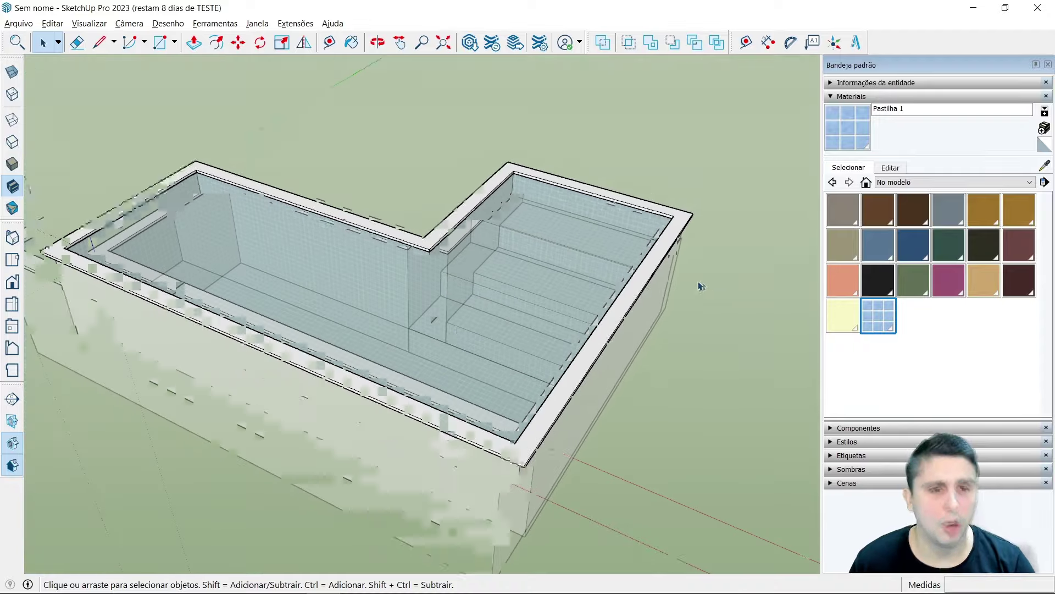
mouse_move(700, 285)
middle_down()
mouse_move(292, 358)
mouse_move(586, 308)
mouse_move(678, 272)
middle_up()
Step: Bring up the Madeiras wood materials library
scroll(702, 205, up, 2)
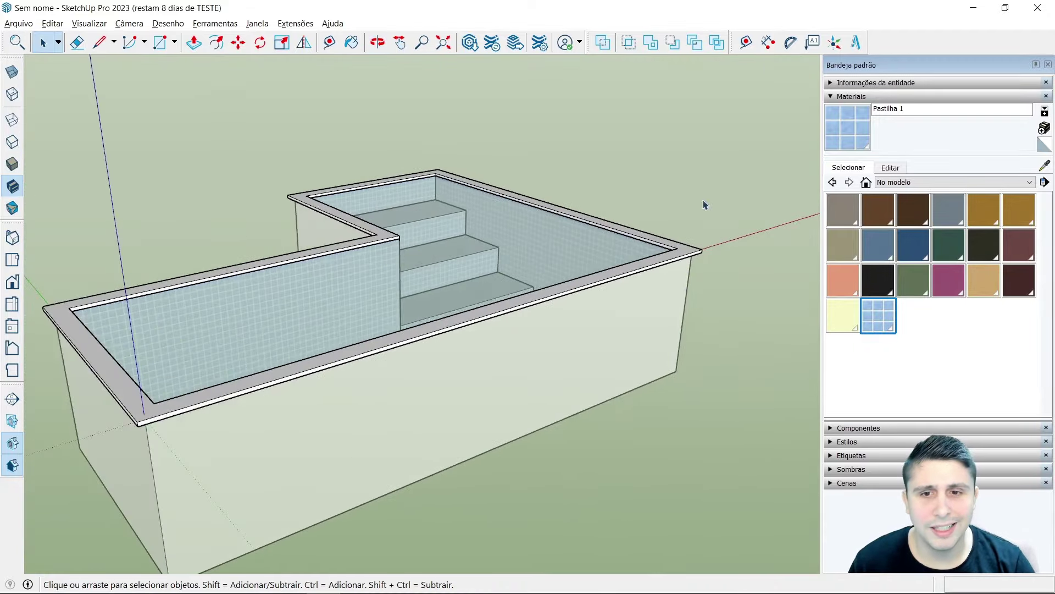
mouse_move(702, 205)
middle_down()
mouse_move(683, 318)
mouse_move(617, 292)
middle_up()
scroll(617, 292, up, 2)
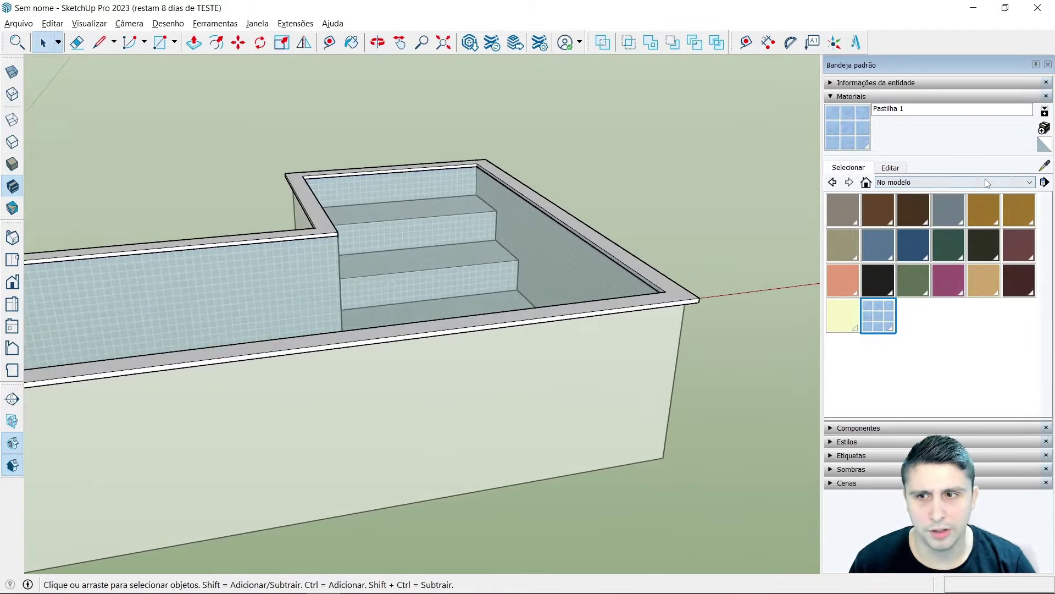
click(1025, 183)
scroll(921, 237, down, 2)
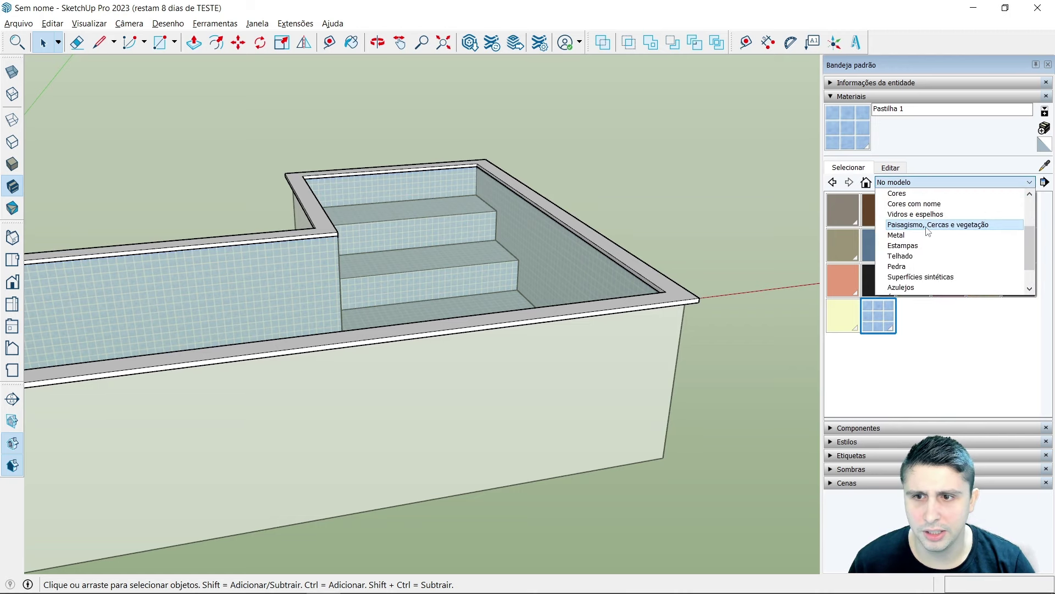
scroll(926, 238, down, 1)
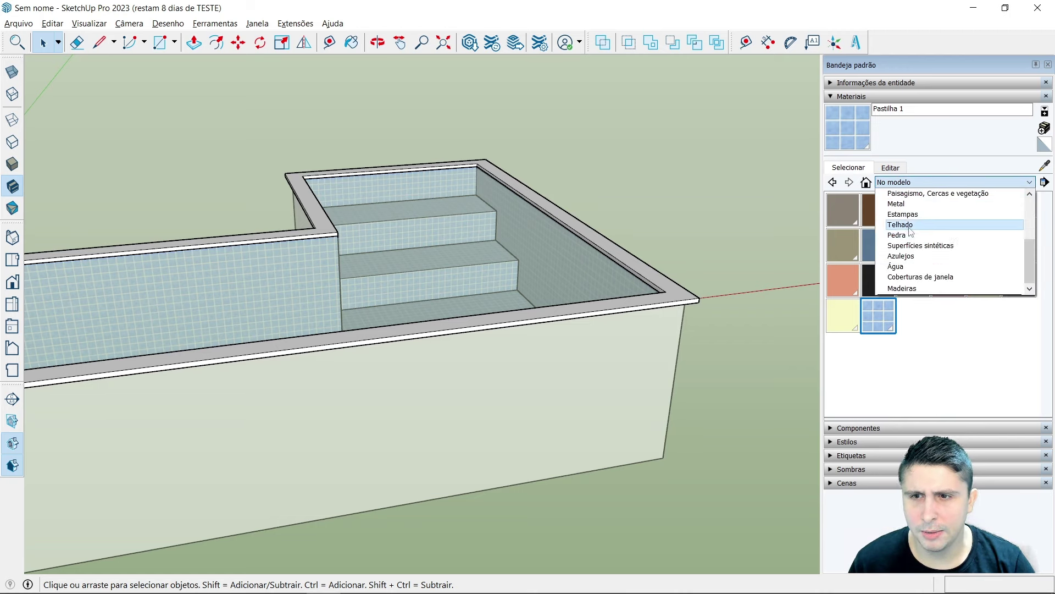
click(903, 287)
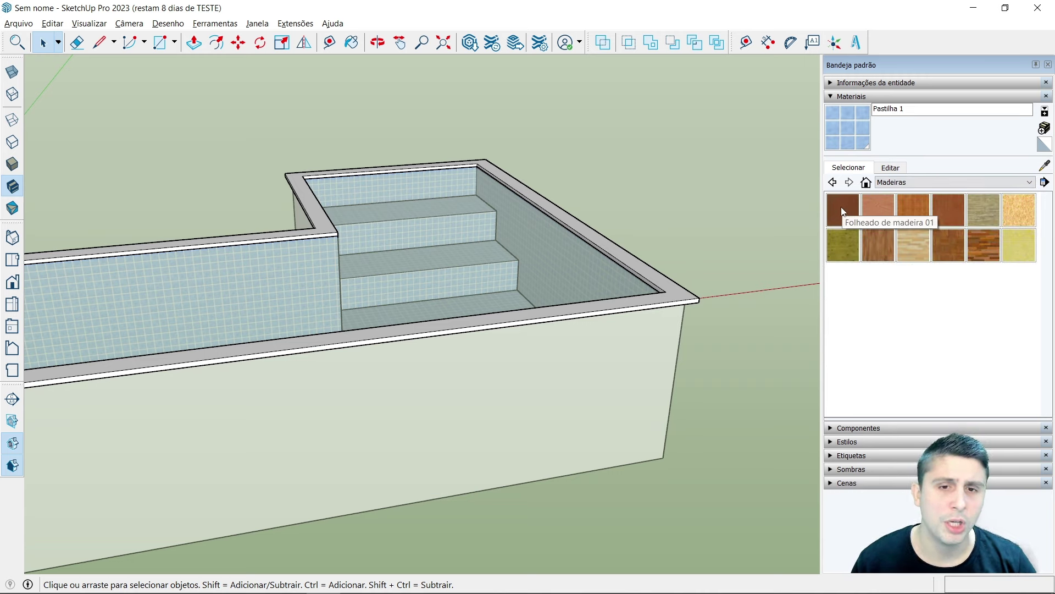
scroll(685, 225, up, 2)
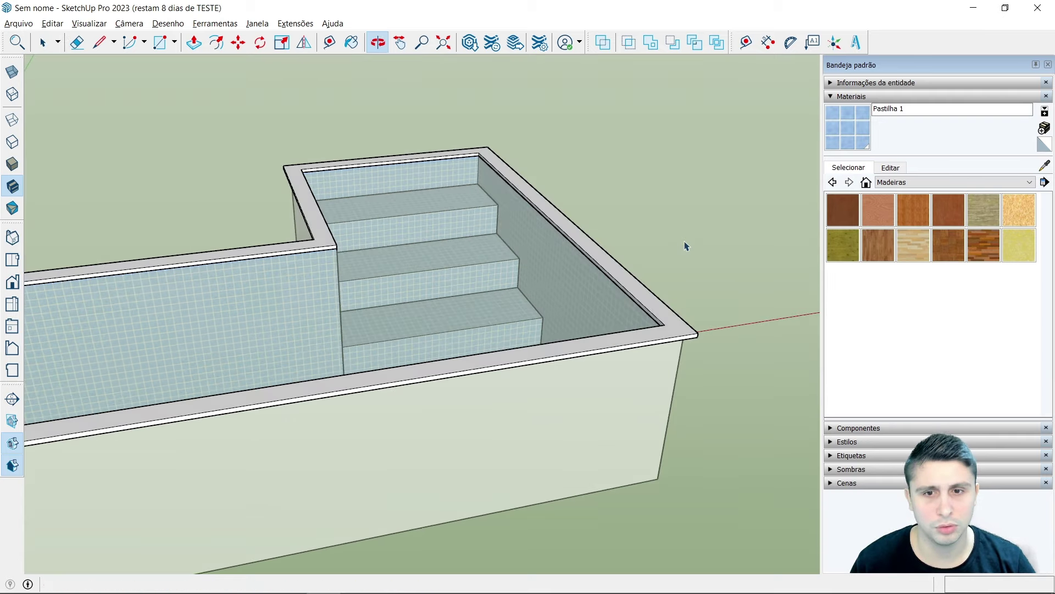
scroll(679, 270, up, 2)
scroll(668, 308, up, 2)
Step: Inside the pool group, paint the rim top, inner edge and front strip with Folheado de madeira 01
double_click(657, 342)
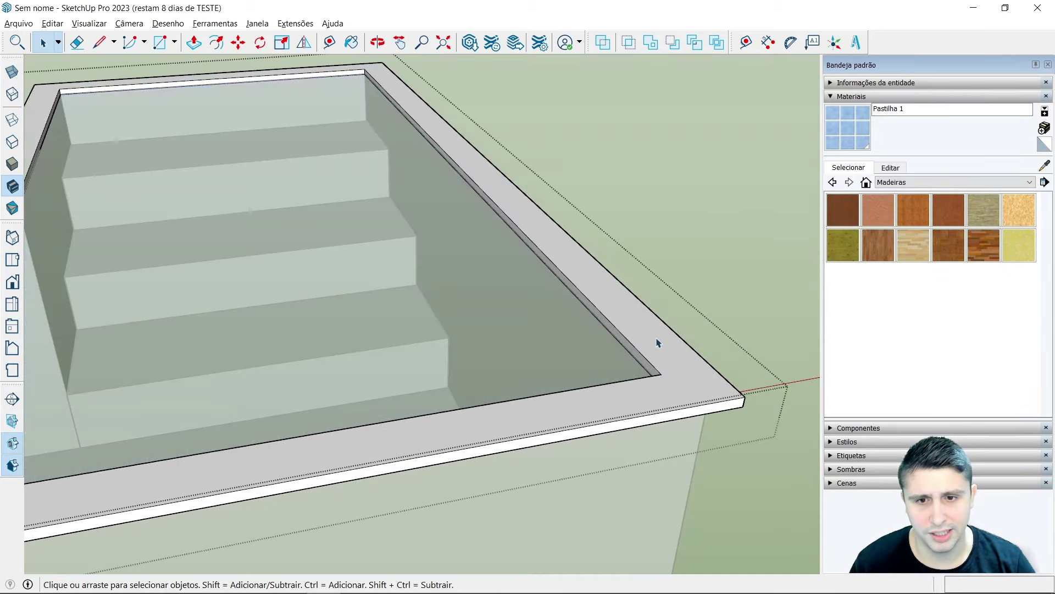
click(838, 210)
click(669, 332)
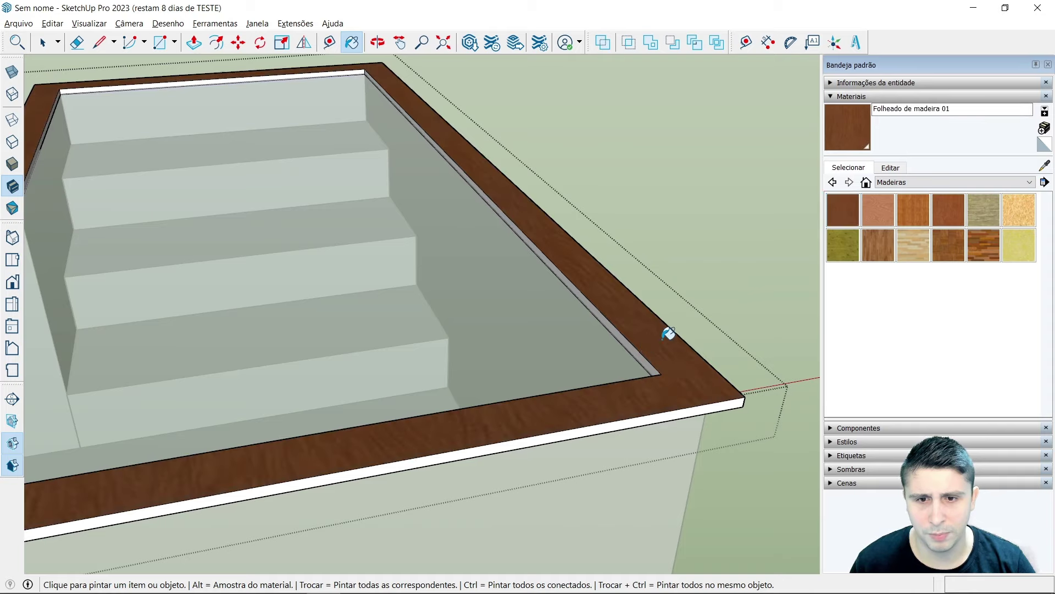
scroll(644, 344, up, 1)
click(646, 347)
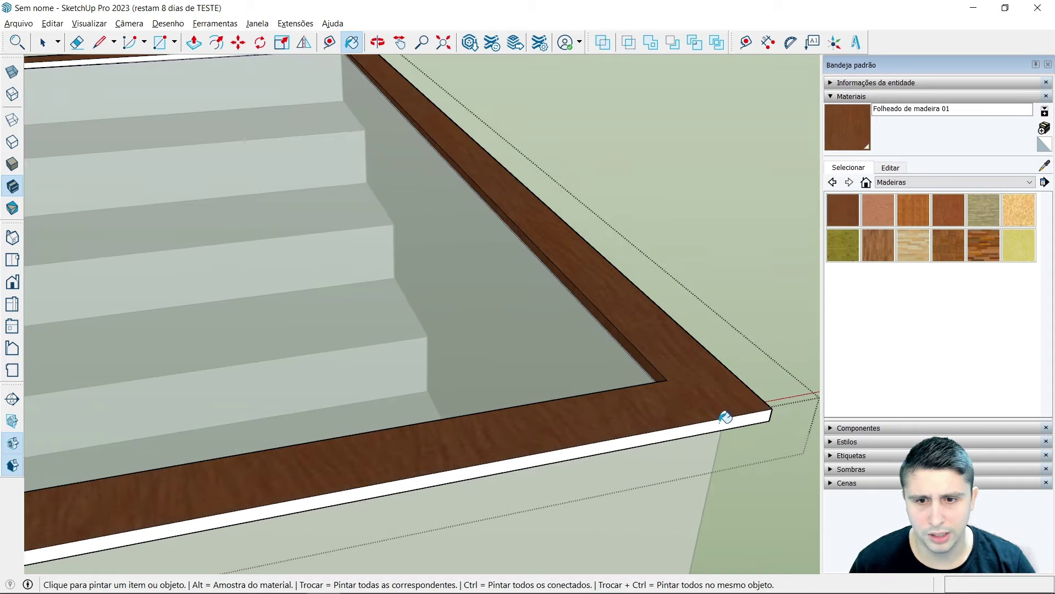
click(726, 418)
Step: Paint the white inner rim strip at the far corner of the L-shaped rim with wood
middle_drag(787, 420, 645, 391)
scroll(242, 266, up, 3)
scroll(347, 298, up, 1)
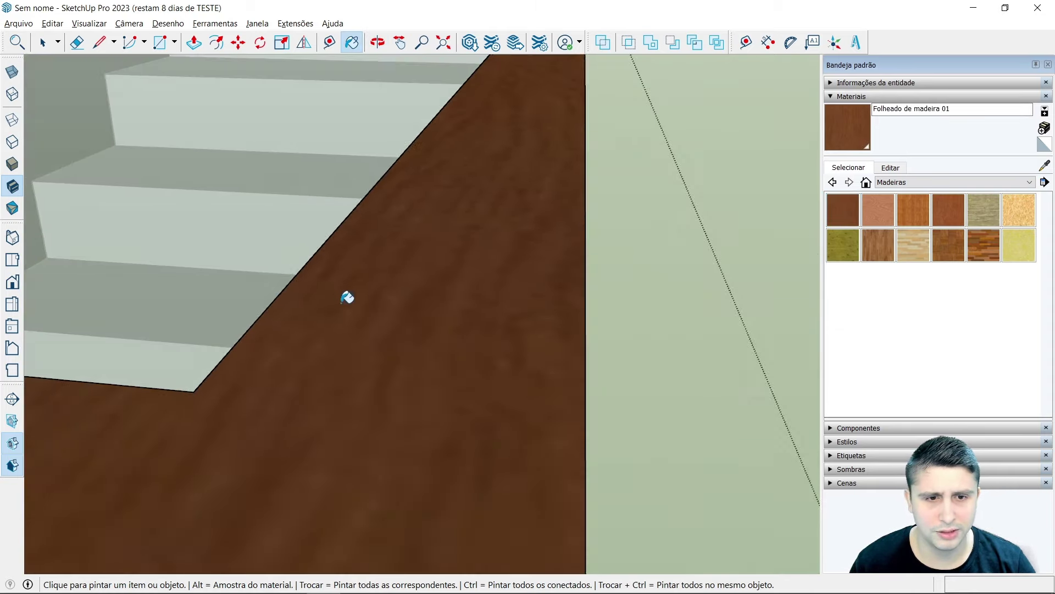
scroll(447, 361, down, 2)
scroll(401, 238, down, 3)
scroll(579, 323, down, 3)
mouse_move(579, 323)
middle_down()
mouse_move(476, 335)
mouse_move(296, 218)
middle_up()
scroll(330, 236, up, 2)
scroll(446, 237, down, 1)
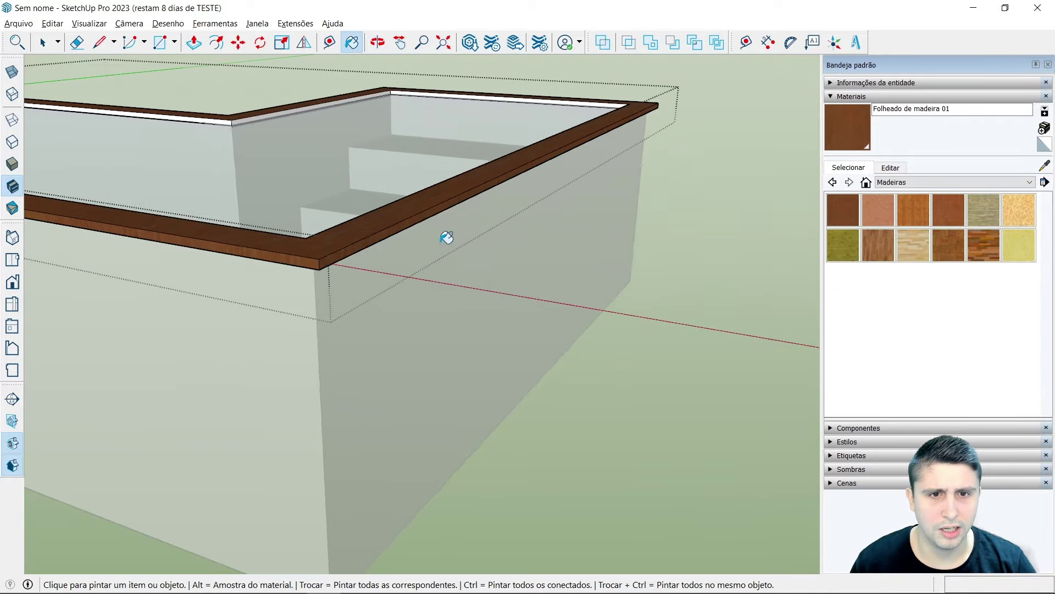
mouse_move(446, 238)
middle_down()
mouse_move(631, 200)
mouse_move(539, 292)
mouse_move(605, 193)
middle_up()
scroll(686, 125, down, 2)
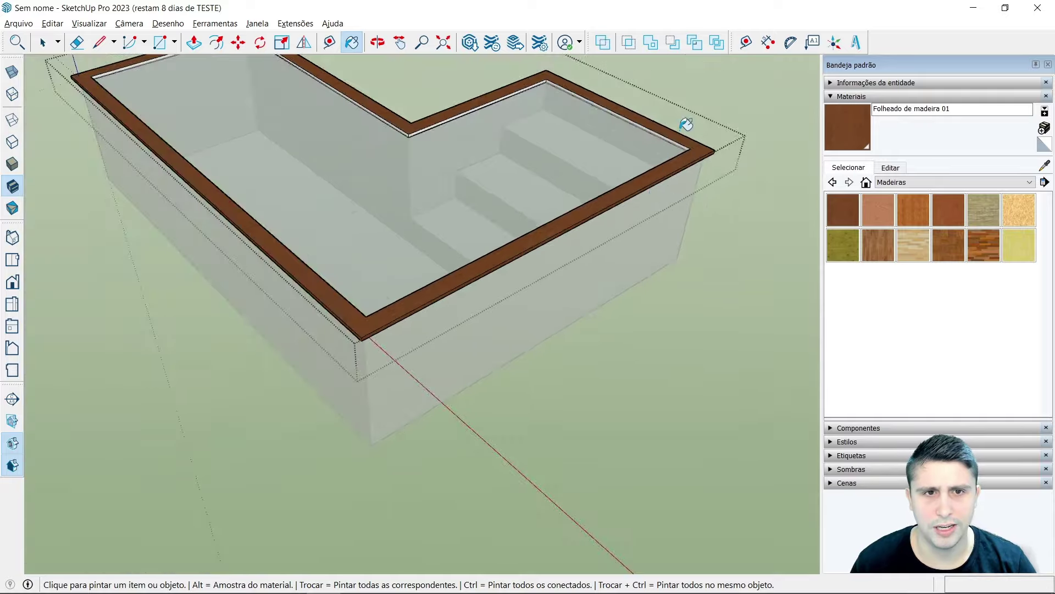
scroll(641, 104, up, 2)
scroll(605, 132, up, 2)
scroll(605, 132, up, 1)
scroll(358, 114, down, 1)
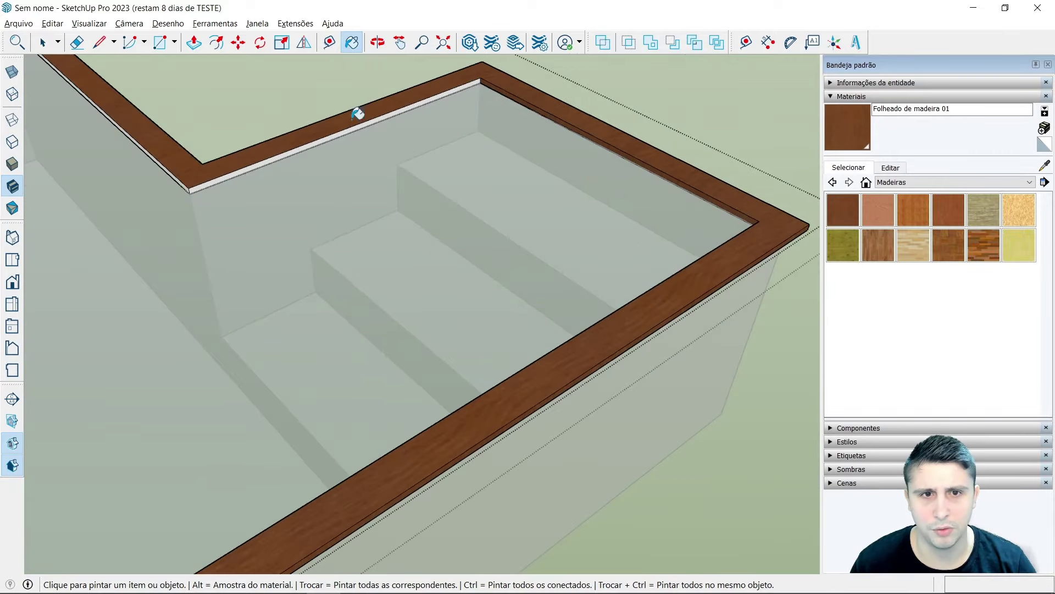
scroll(264, 181, up, 2)
scroll(605, 171, down, 3)
scroll(380, 191, up, 2)
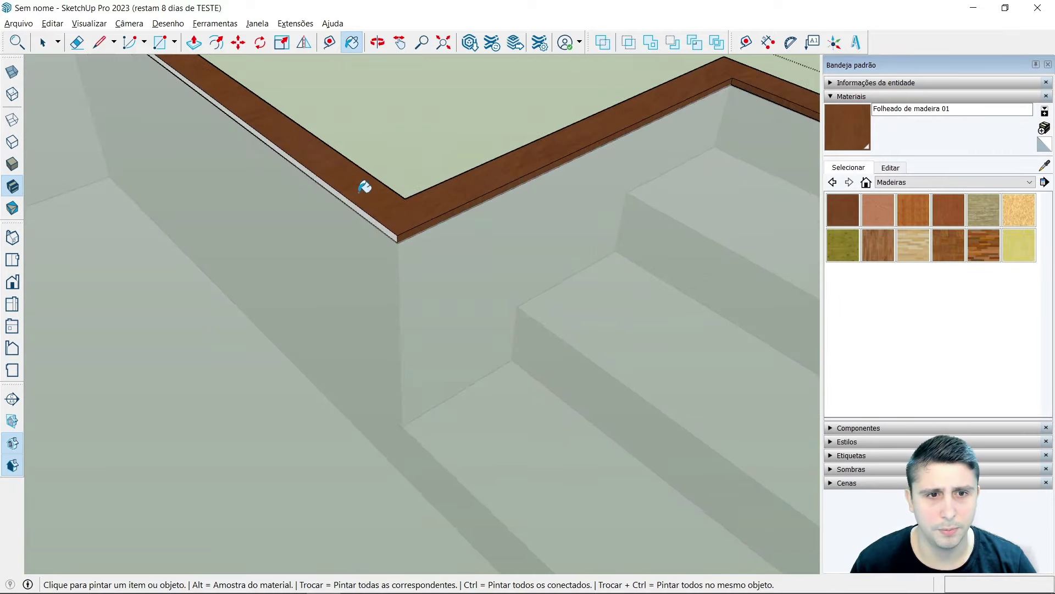
scroll(362, 210, up, 2)
scroll(508, 183, down, 4)
mouse_move(627, 160)
middle_down()
mouse_move(545, 212)
mouse_move(302, 148)
middle_up()
scroll(475, 122, up, 3)
scroll(475, 122, up, 2)
scroll(436, 141, up, 2)
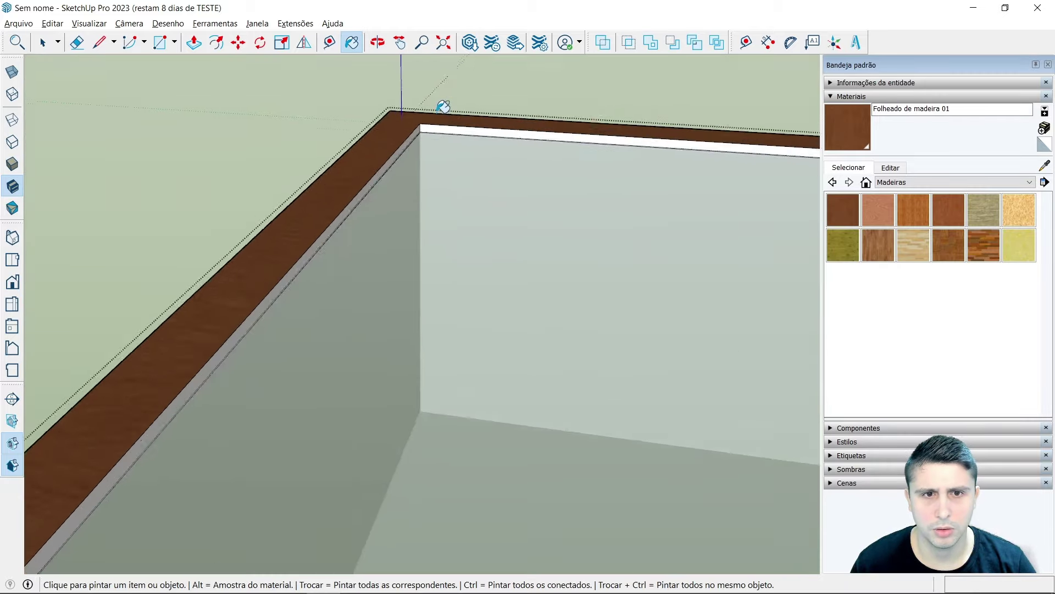
scroll(441, 106, up, 2)
click(412, 143)
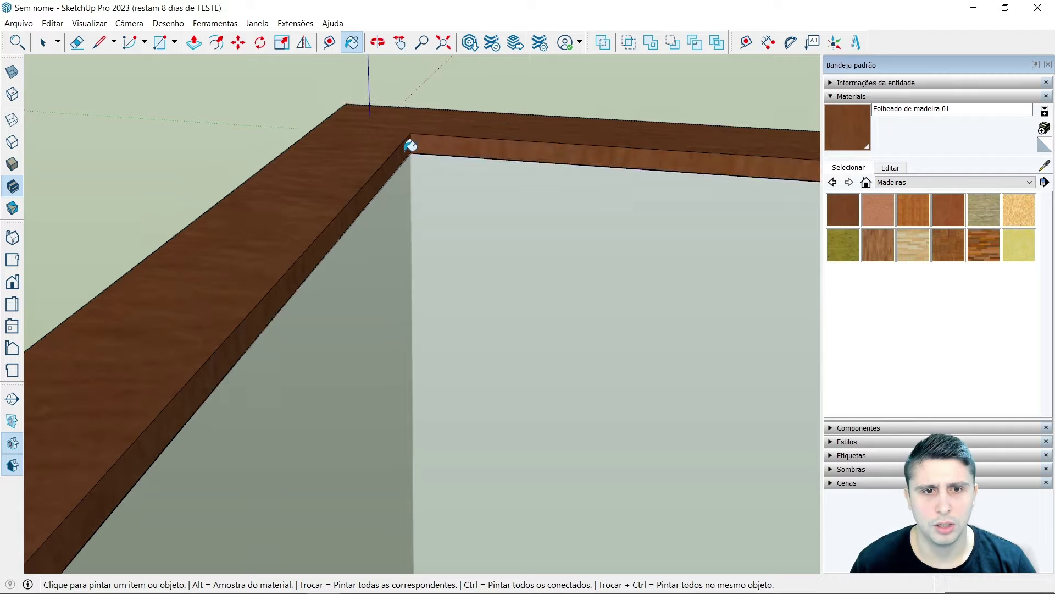
Step: Paint the inner rim strip at the rim's inner corner with Folheado de madeira 01
scroll(409, 146, down, 2)
scroll(324, 176, down, 2)
scroll(327, 171, down, 4)
mouse_move(467, 165)
middle_down()
mouse_move(443, 266)
mouse_move(252, 207)
mouse_move(434, 269)
mouse_move(332, 264)
middle_up()
scroll(471, 273, up, 2)
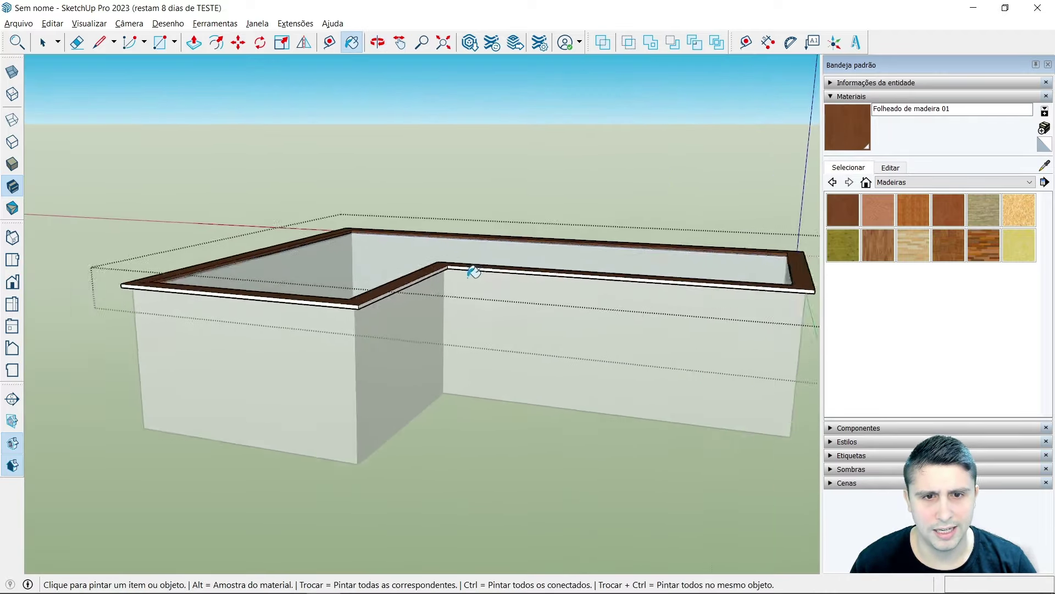
scroll(467, 259, up, 2)
scroll(466, 253, up, 2)
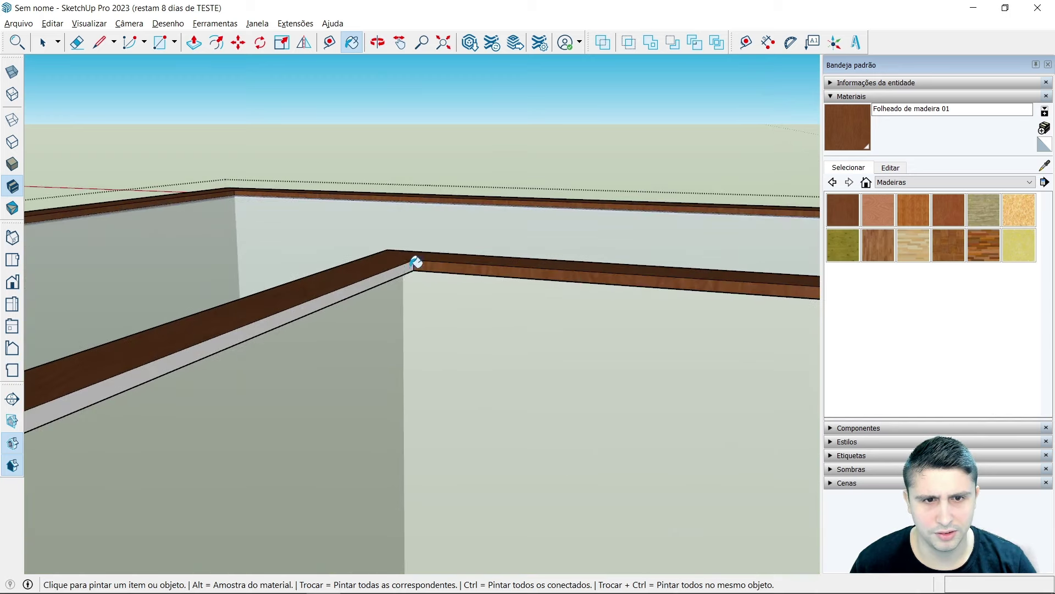
scroll(402, 269, down, 3)
middle_drag(628, 243, 329, 329)
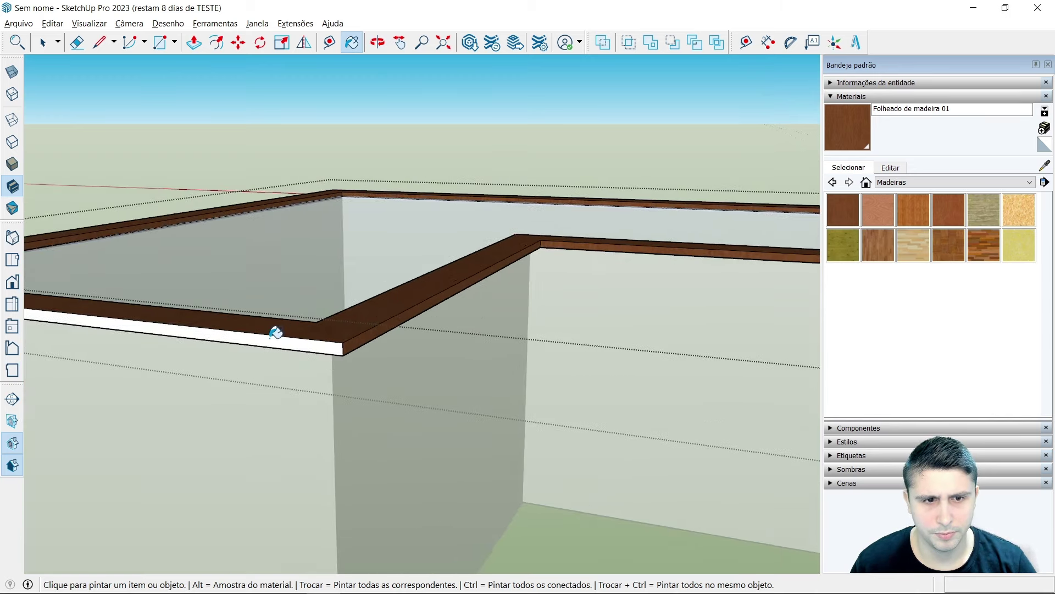
click(275, 332)
Step: Orbit around the whole pool to check the finished wood coping and walls
scroll(599, 304, down, 3)
mouse_move(599, 304)
middle_down()
mouse_move(384, 366)
mouse_move(655, 307)
mouse_move(238, 315)
mouse_move(740, 302)
mouse_move(344, 365)
mouse_move(572, 343)
mouse_move(332, 289)
middle_up()
scroll(292, 271, up, 5)
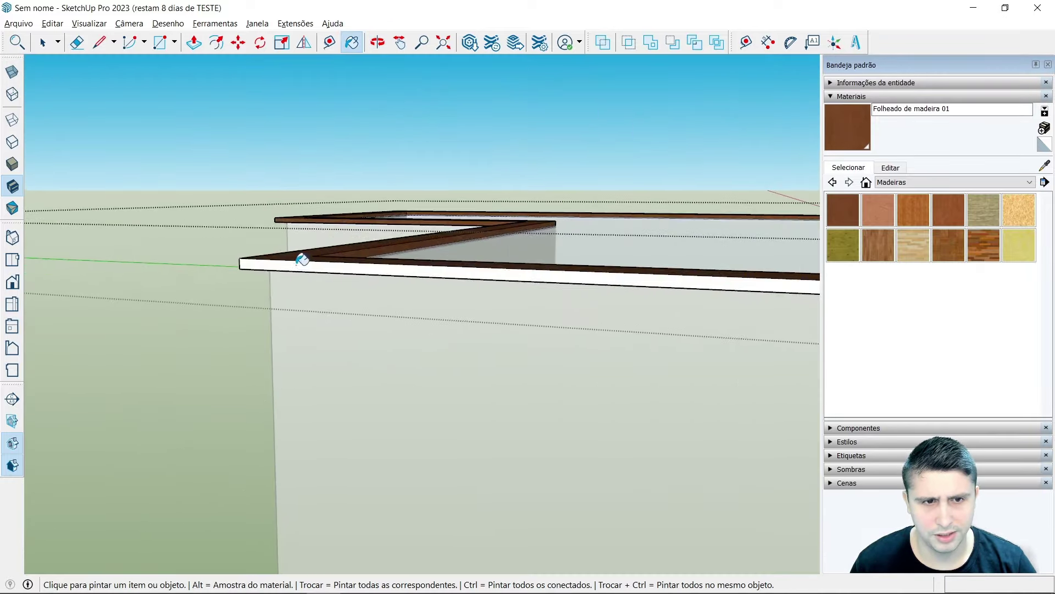
mouse_move(299, 255)
middle_down()
mouse_move(355, 354)
mouse_move(509, 346)
mouse_move(565, 296)
mouse_move(584, 209)
mouse_move(515, 225)
middle_up()
scroll(516, 225, down, 5)
scroll(586, 242, down, 3)
mouse_move(247, 332)
middle_down()
mouse_move(431, 307)
mouse_move(530, 266)
middle_up()
scroll(321, 224, up, 4)
scroll(335, 235, up, 3)
mouse_move(334, 236)
middle_down()
mouse_move(228, 315)
mouse_move(517, 330)
middle_up()
scroll(664, 308, down, 3)
middle_drag(205, 360, 391, 325)
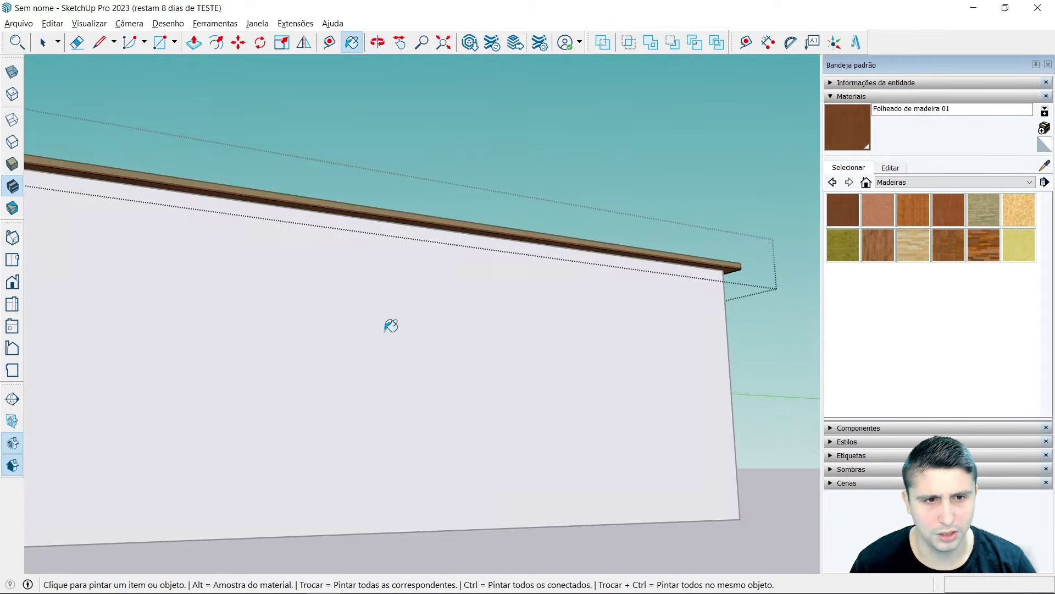
scroll(439, 344, up, 3)
scroll(467, 330, down, 3)
scroll(537, 295, down, 3)
scroll(589, 285, down, 1)
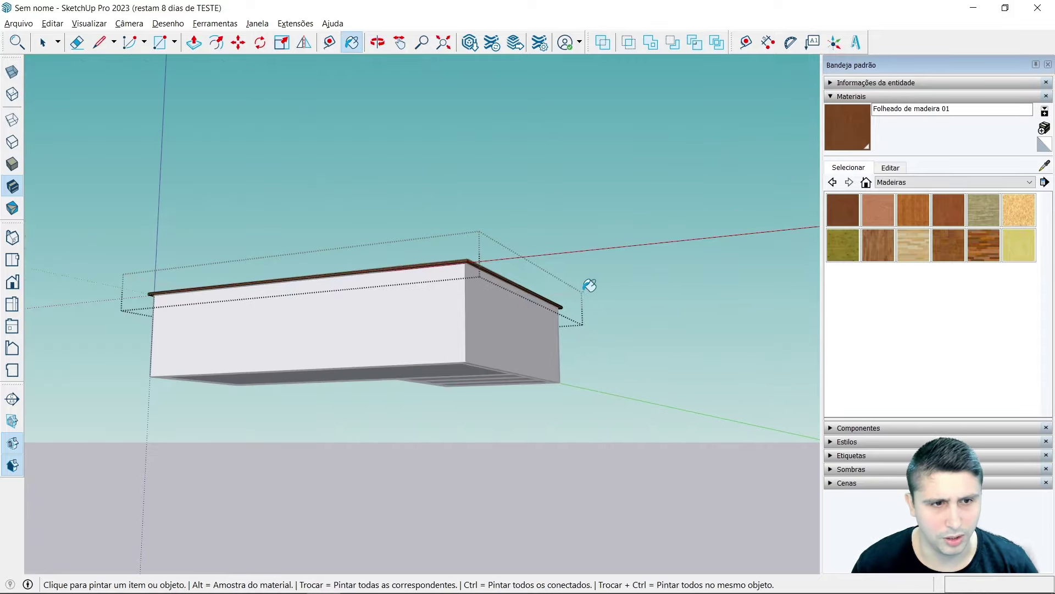
mouse_move(589, 285)
middle_down()
mouse_move(287, 440)
mouse_move(278, 426)
mouse_move(113, 417)
mouse_move(172, 394)
mouse_move(140, 393)
mouse_move(395, 412)
mouse_move(521, 379)
middle_up()
Step: Leave the pool group and switch the Materials browser to the Asfalto e concreto category
key(space)
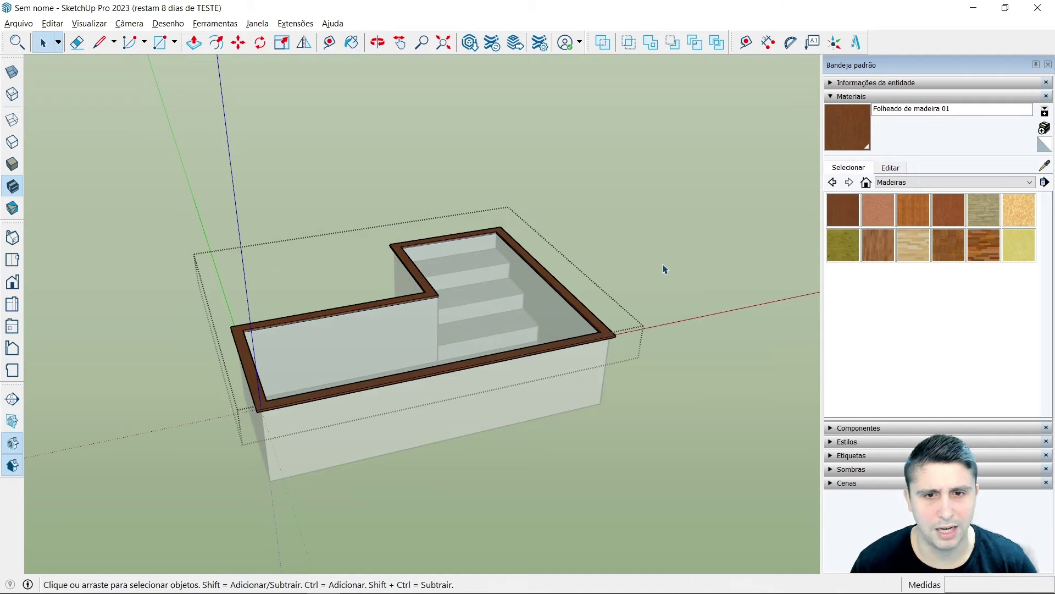
click(668, 264)
scroll(653, 343, up, 2)
scroll(616, 339, up, 2)
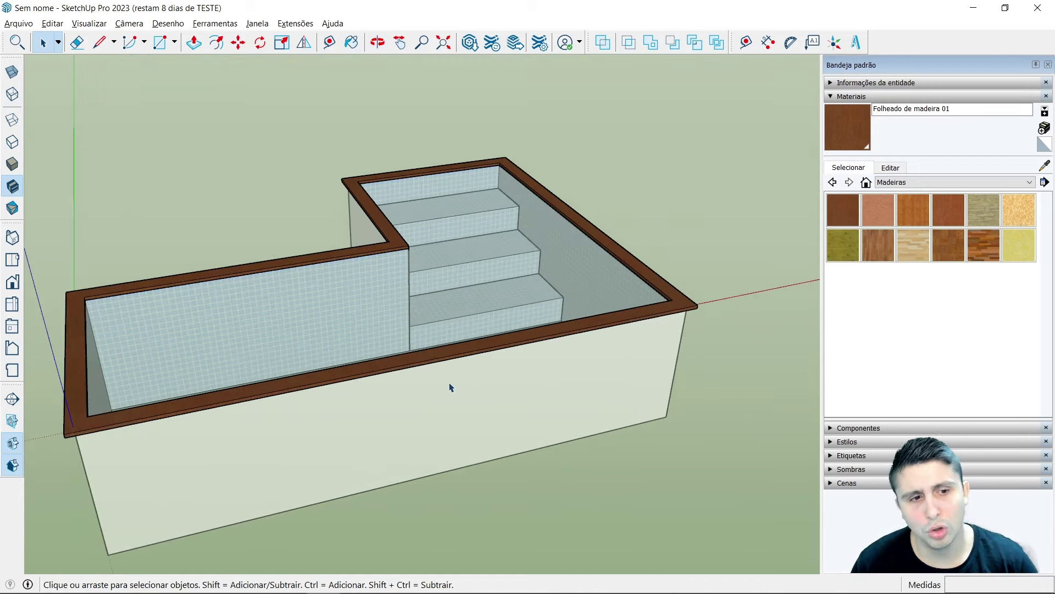
click(1032, 187)
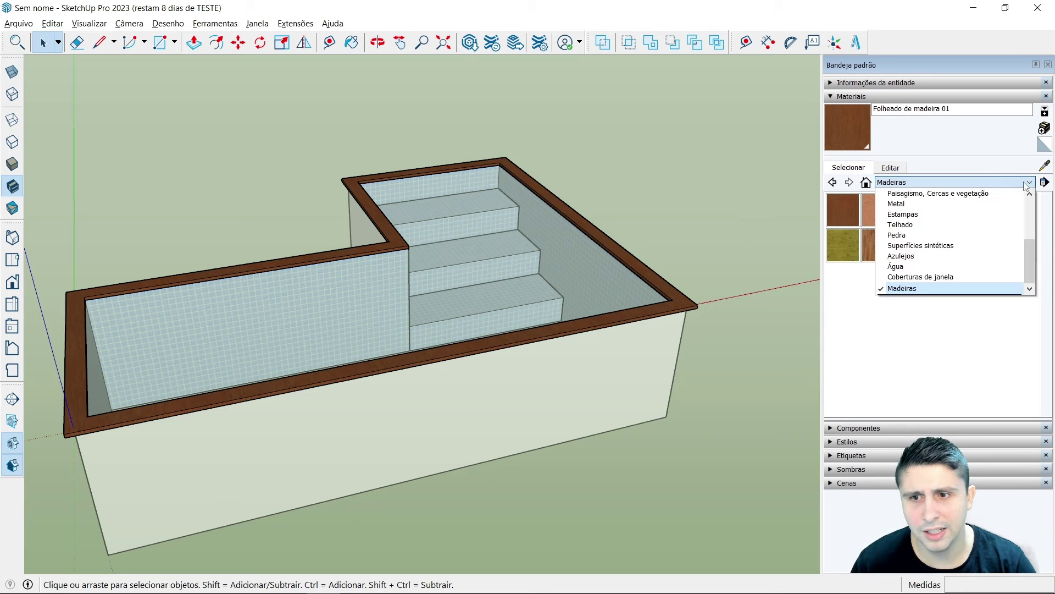
scroll(897, 212, up, 3)
click(907, 216)
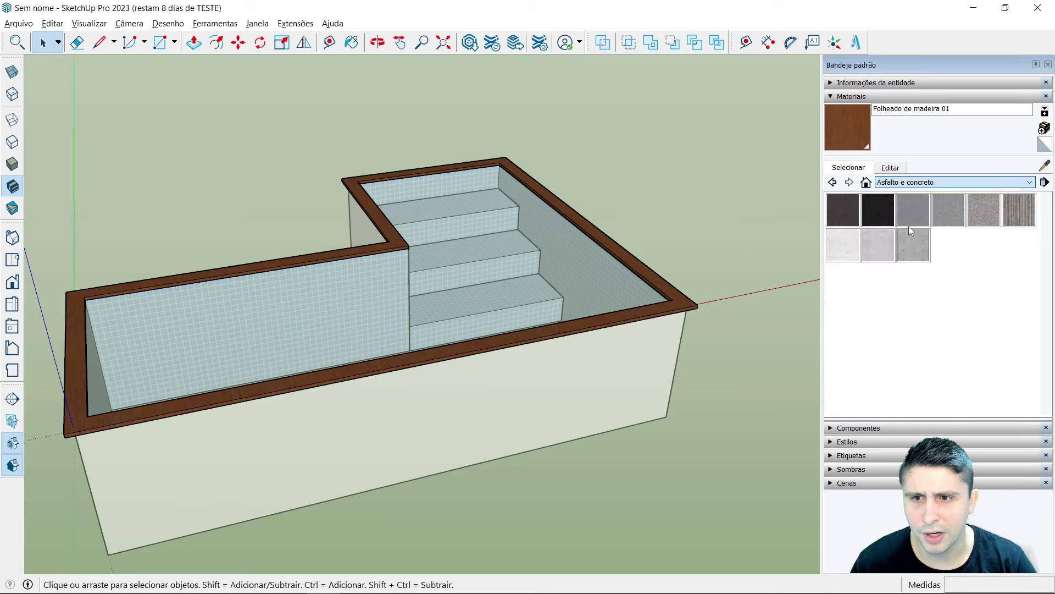
Step: Paint the front-left, middle, right and front outer walls with Concreto polido novo
click(605, 365)
click(879, 245)
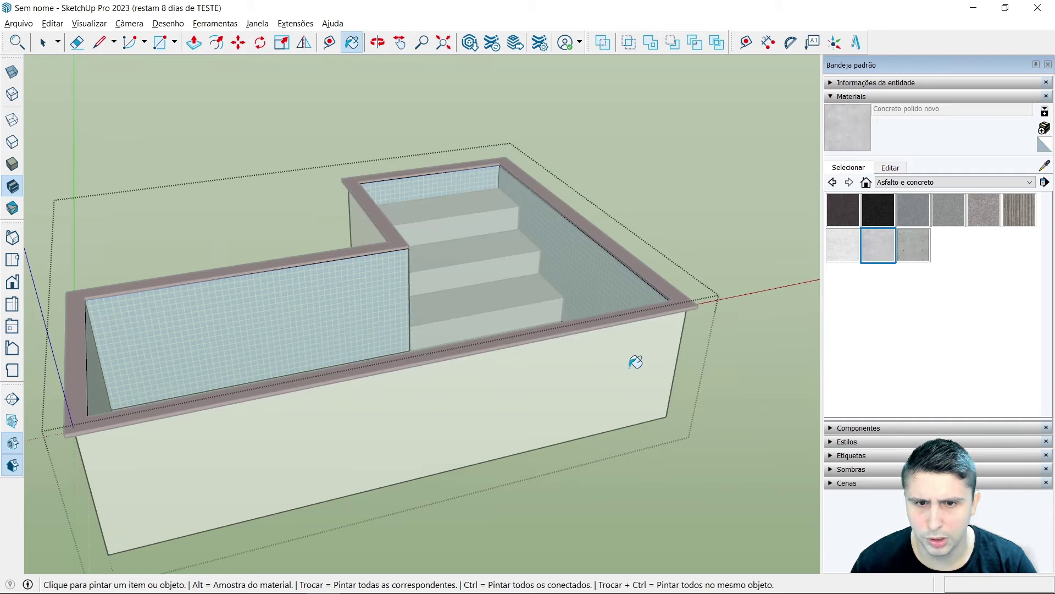
click(631, 360)
middle_drag(718, 377, 273, 281)
mouse_move(387, 306)
middle_down()
mouse_move(351, 323)
mouse_move(363, 283)
middle_up()
click(351, 322)
click(363, 283)
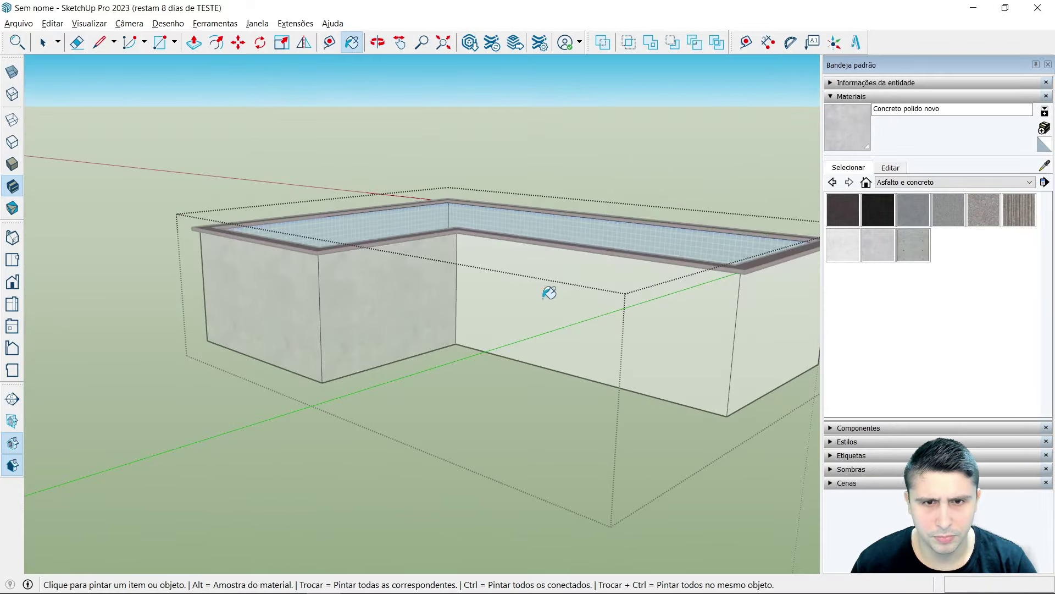
click(549, 292)
mouse_move(550, 292)
middle_down()
mouse_move(650, 313)
mouse_move(284, 308)
middle_up()
click(272, 325)
scroll(252, 337, down, 3)
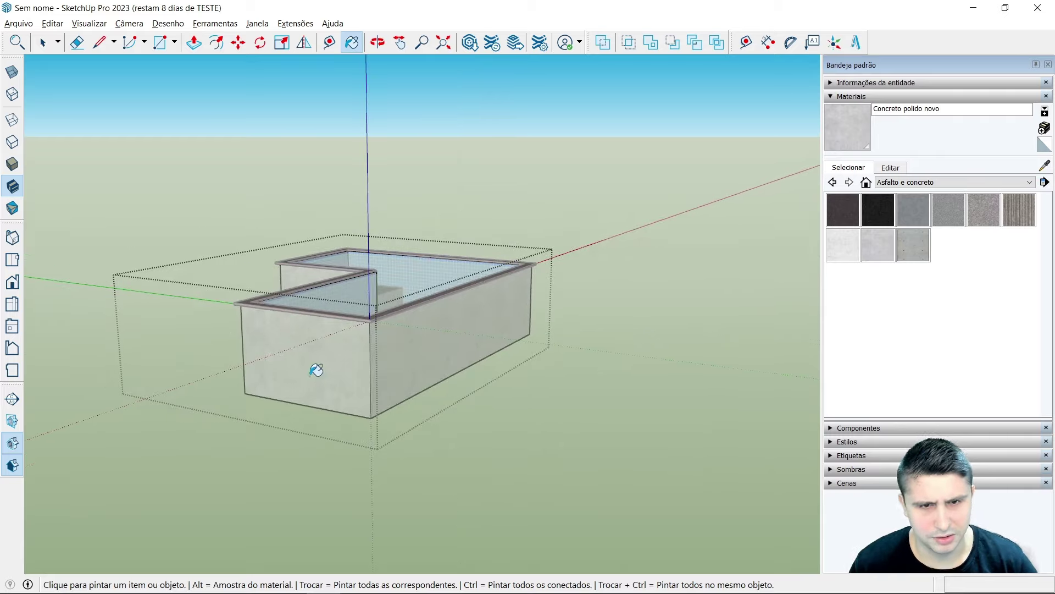
Step: Inspect the concrete-clad pool and steps from above, then collapse the Materials panel
key(space)
middle_drag(614, 368, 386, 438)
mouse_move(386, 438)
mouse_down()
mouse_move(495, 442)
mouse_move(728, 330)
mouse_move(469, 367)
mouse_move(246, 368)
mouse_up()
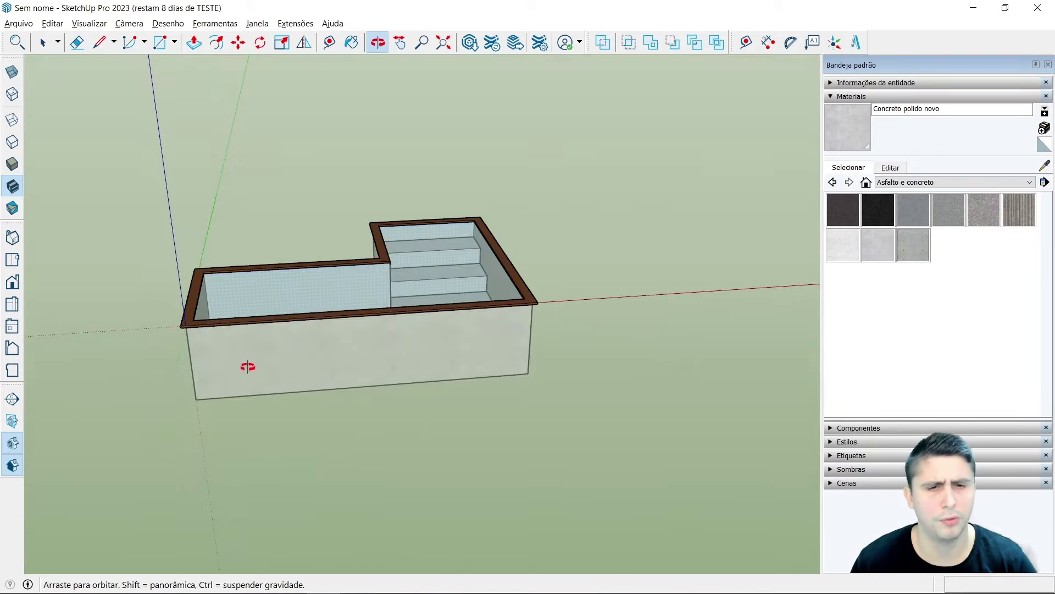
key(space)
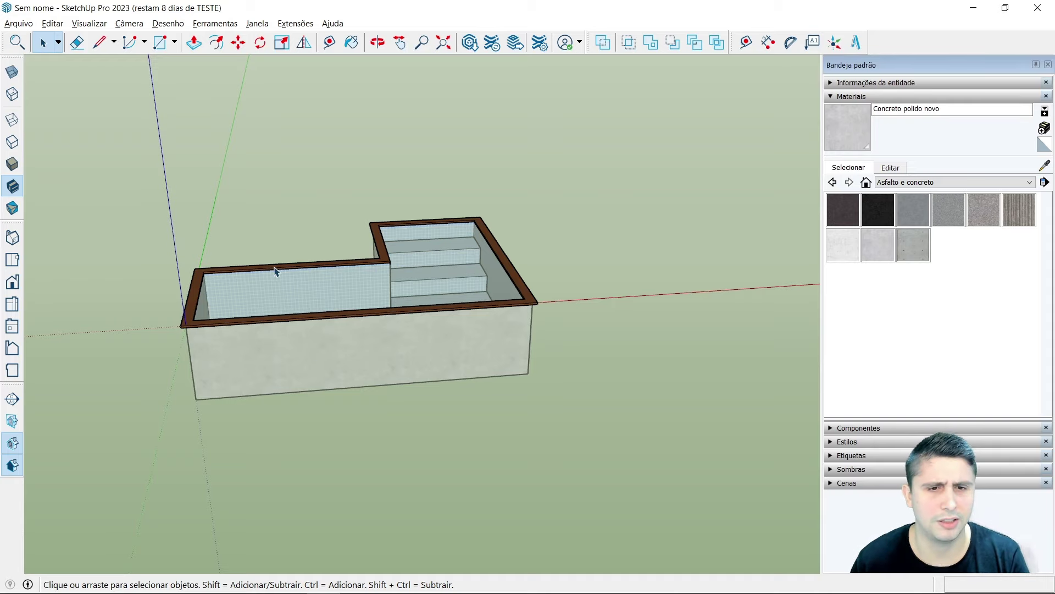
mouse_move(517, 315)
middle_down()
mouse_move(540, 375)
mouse_move(424, 374)
mouse_move(650, 384)
mouse_move(726, 368)
mouse_move(431, 255)
middle_up()
scroll(431, 255, up, 3)
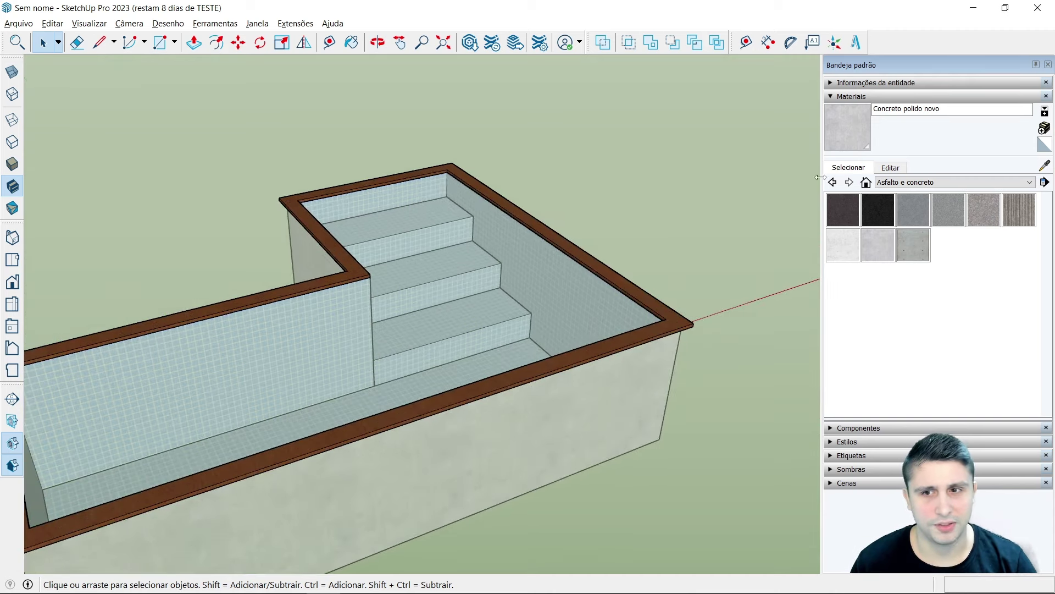
click(828, 97)
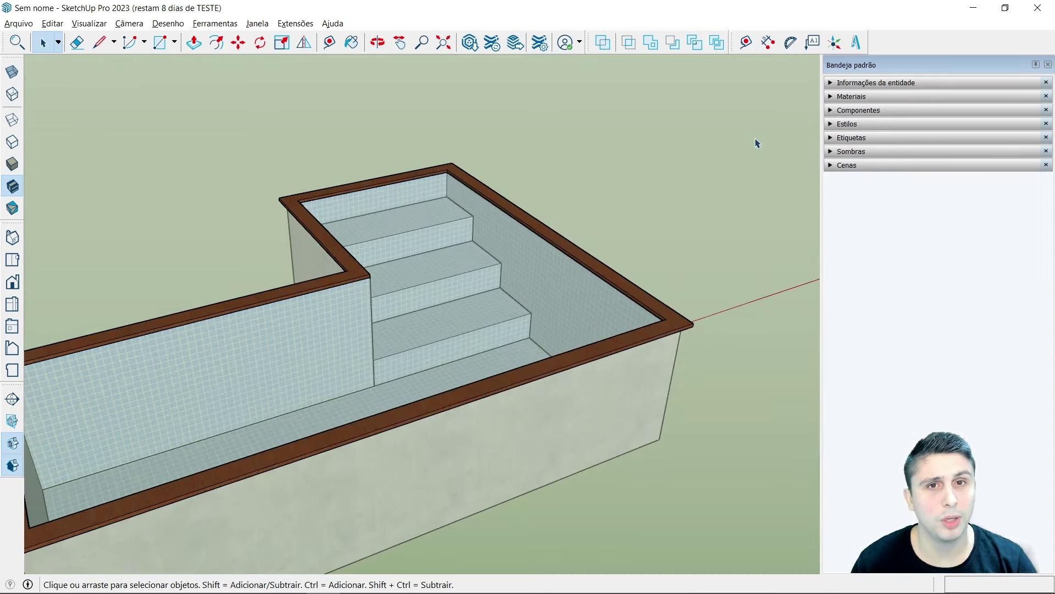
scroll(670, 242, down, 3)
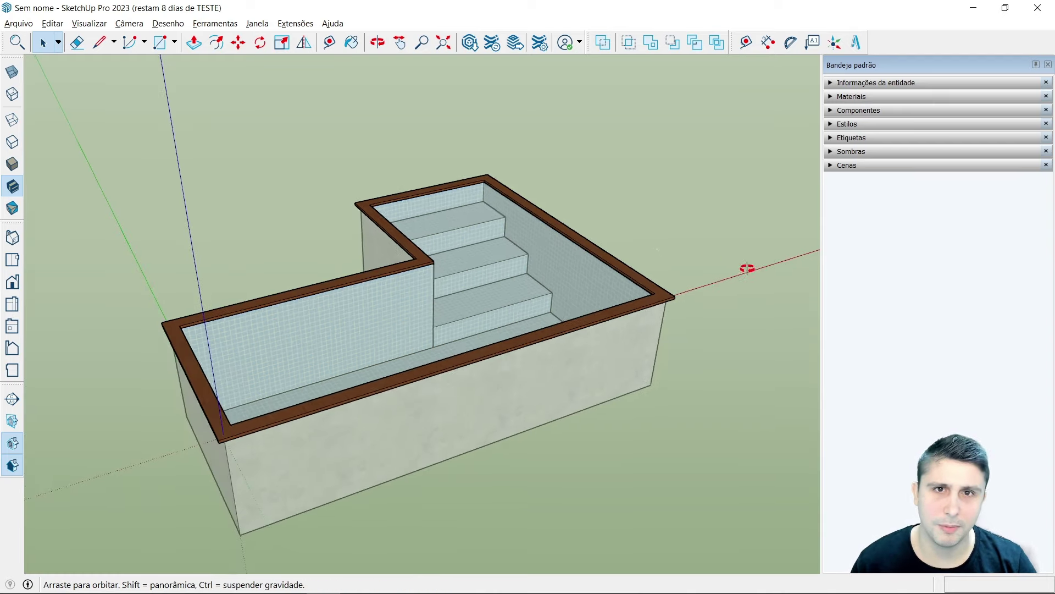
mouse_move(746, 266)
middle_down()
mouse_move(426, 292)
mouse_move(310, 264)
middle_up()
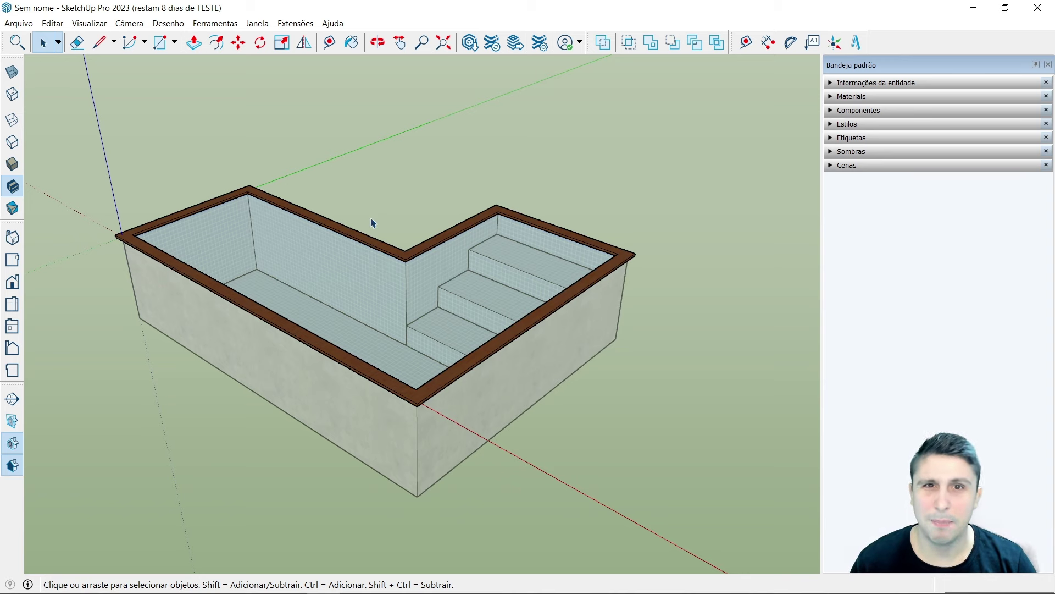
Step: Start a rectangle with its first corner at the pool rim's inner back corner
click(174, 43)
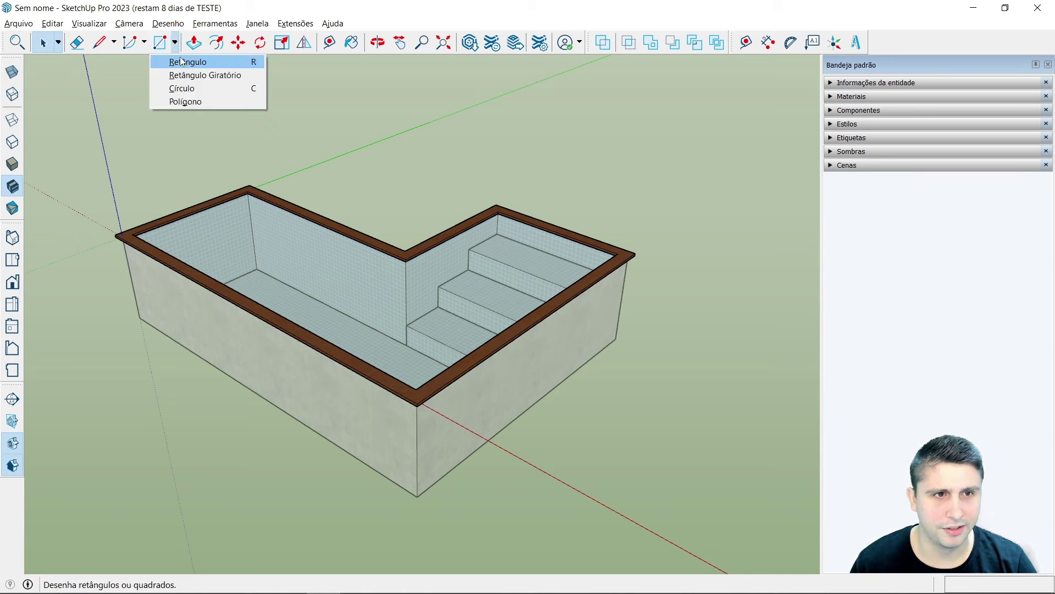
click(183, 64)
middle_drag(283, 110, 223, 247)
scroll(270, 149, up, 3)
scroll(269, 149, up, 3)
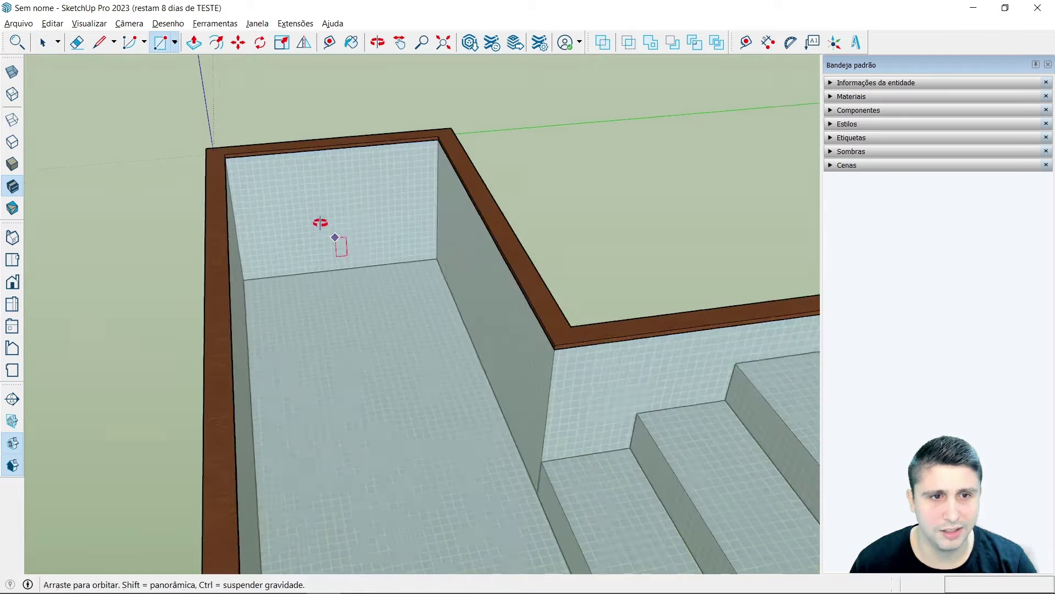
middle_drag(323, 226, 253, 165)
scroll(282, 146, up, 3)
scroll(285, 157, up, 2)
scroll(280, 159, up, 2)
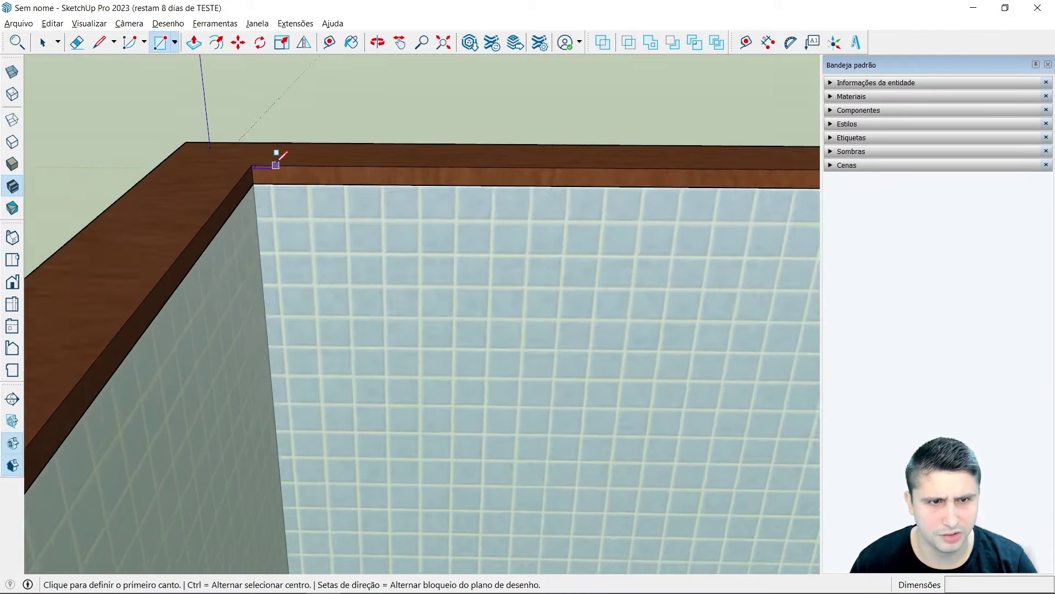
scroll(272, 167, up, 2)
scroll(250, 182, up, 2)
click(242, 188)
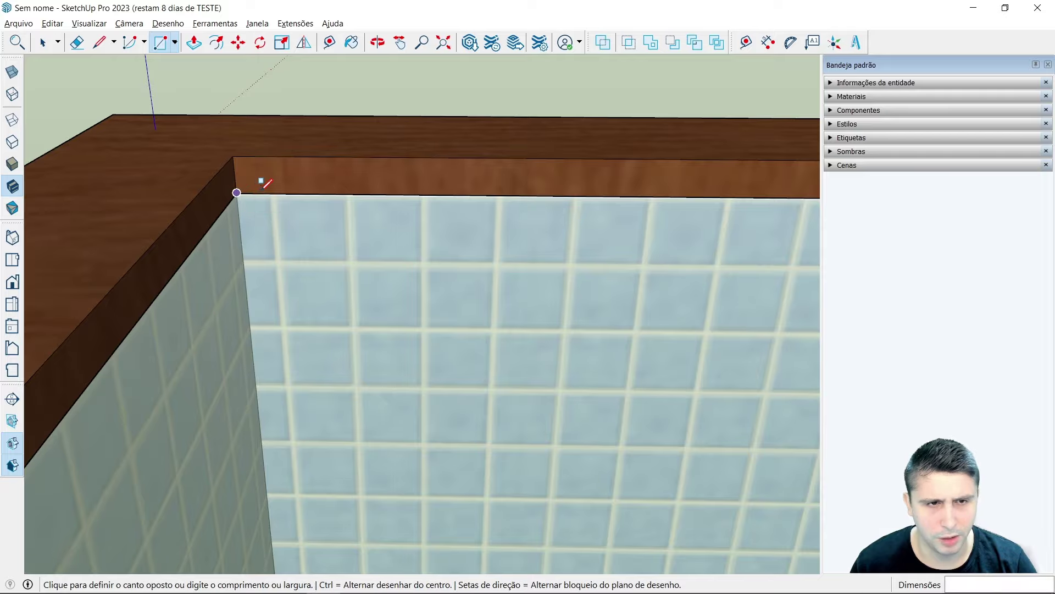
Step: Finish the rectangle at the opposite rim corner over the steps, capping the L-shaped opening
scroll(297, 184, down, 2)
scroll(344, 187, down, 2)
scroll(371, 190, down, 2)
scroll(384, 194, down, 5)
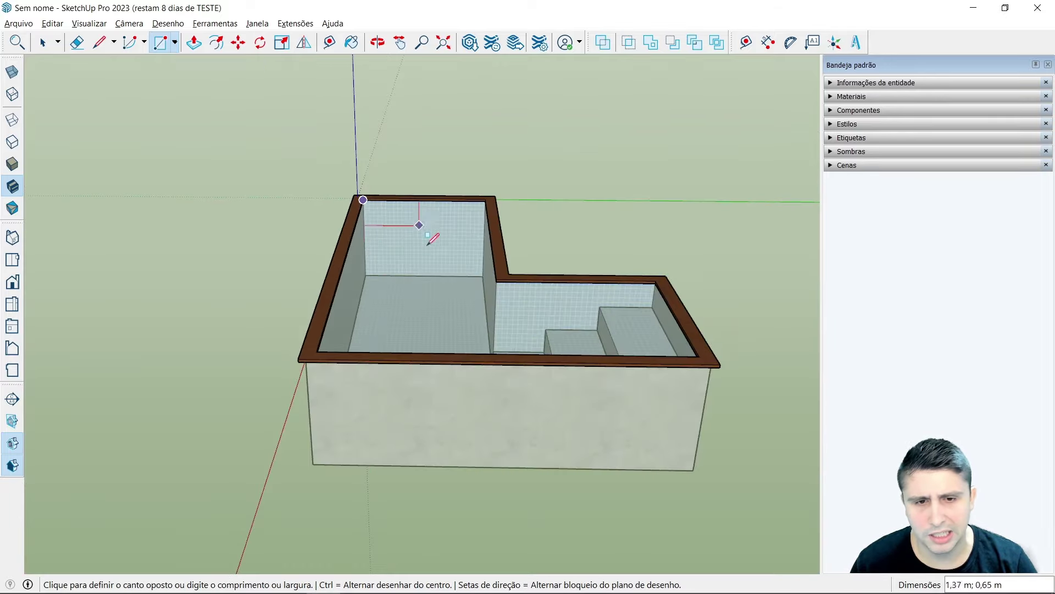
middle_drag(431, 235, 690, 313)
scroll(473, 245, up, 5)
scroll(467, 264, up, 3)
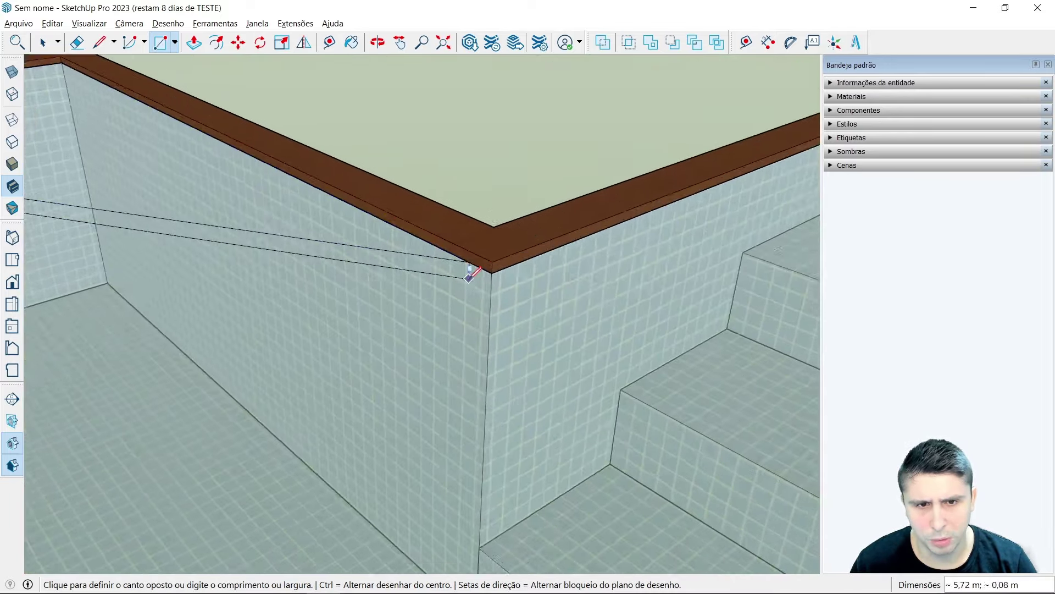
scroll(484, 266, up, 2)
scroll(501, 264, down, 3)
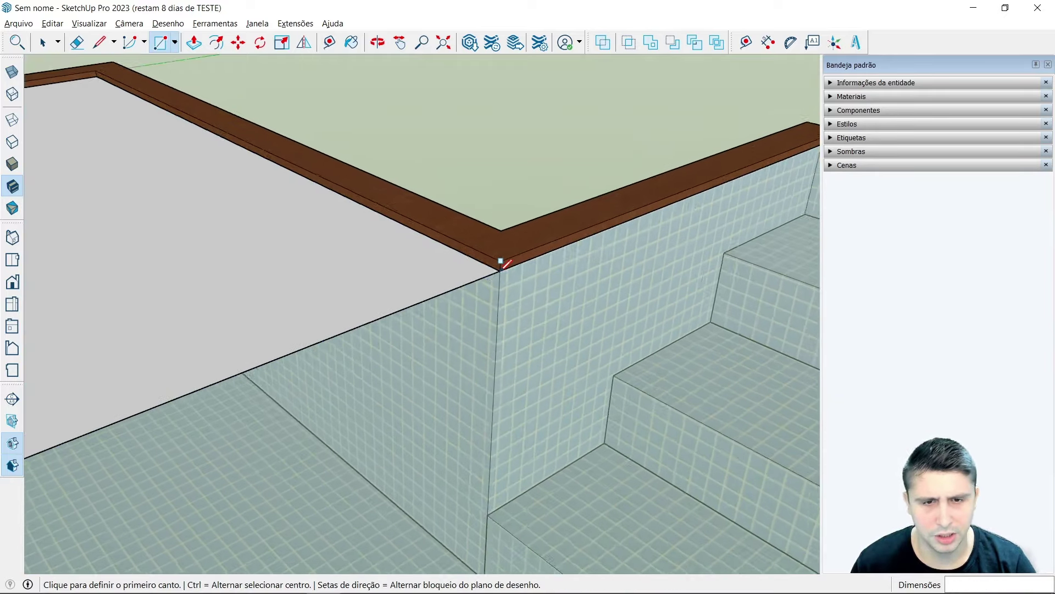
scroll(502, 261, down, 3)
scroll(624, 273, down, 3)
mouse_move(625, 274)
middle_down()
mouse_move(638, 273)
mouse_move(290, 264)
middle_up()
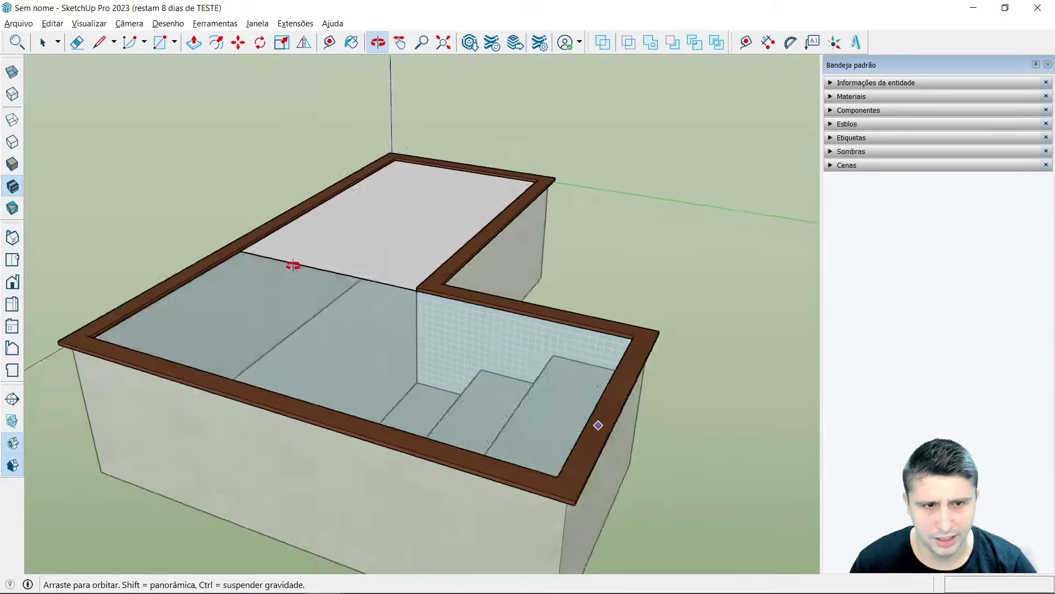
scroll(251, 230, up, 3)
scroll(251, 230, up, 3)
scroll(247, 248, up, 2)
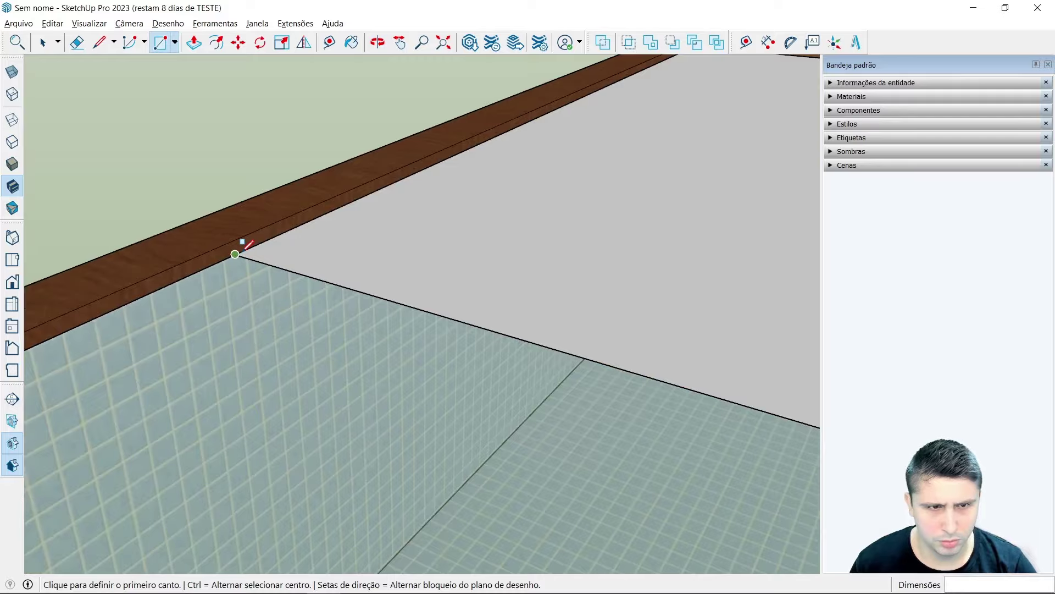
scroll(385, 231, down, 3)
scroll(379, 275, down, 3)
mouse_move(377, 295)
middle_down()
mouse_move(318, 291)
mouse_move(709, 198)
middle_up()
scroll(523, 212, up, 3)
middle_drag(523, 212, 527, 137)
scroll(490, 158, up, 3)
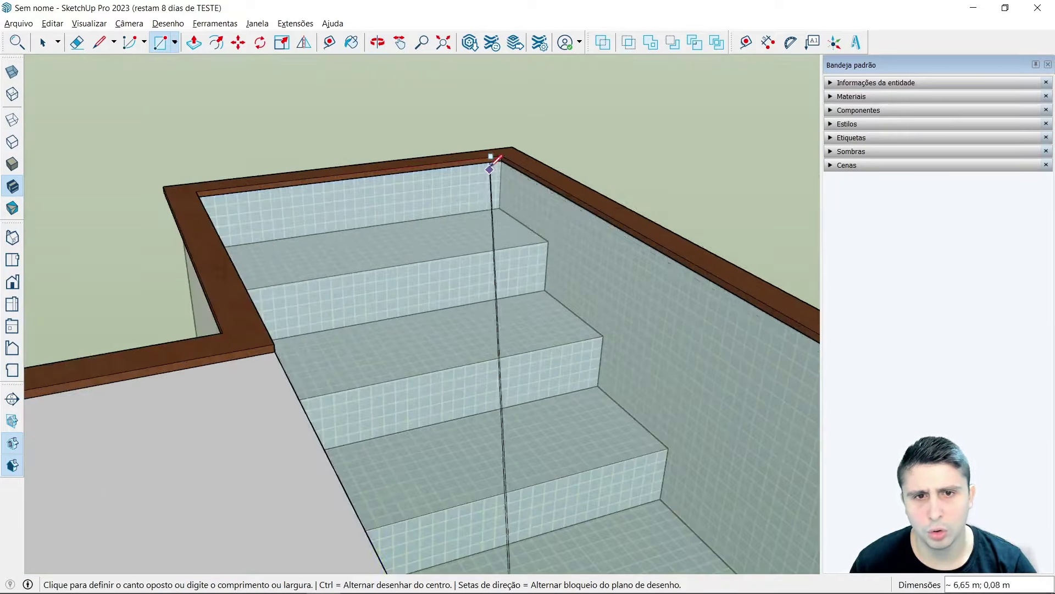
scroll(505, 142, up, 2)
scroll(504, 144, up, 3)
scroll(509, 165, up, 1)
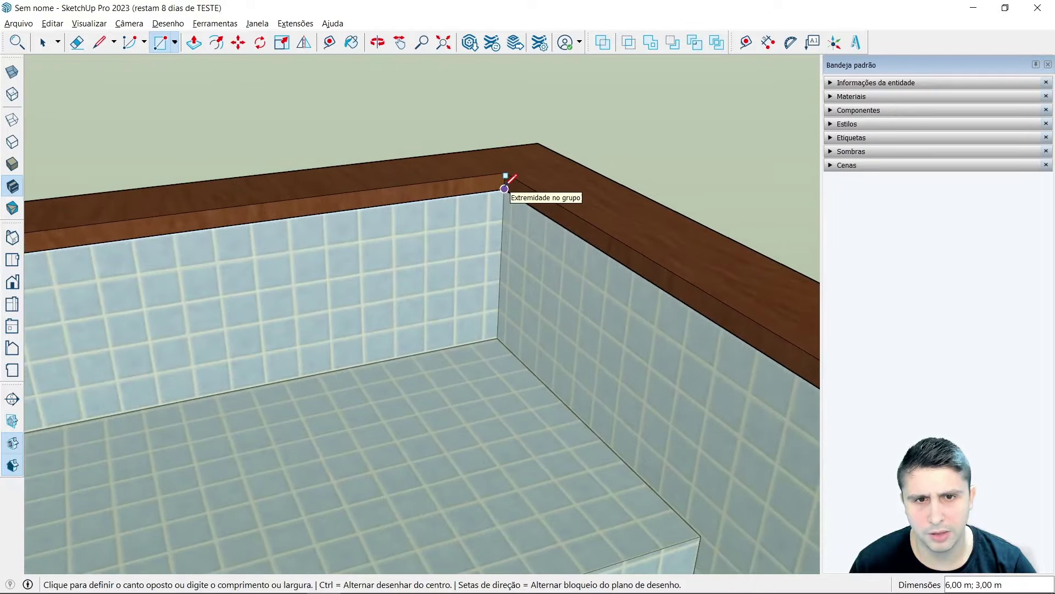
click(504, 188)
scroll(494, 181, down, 3)
scroll(473, 182, down, 2)
key(space)
mouse_move(443, 245)
middle_down()
mouse_move(368, 338)
mouse_move(285, 329)
middle_up()
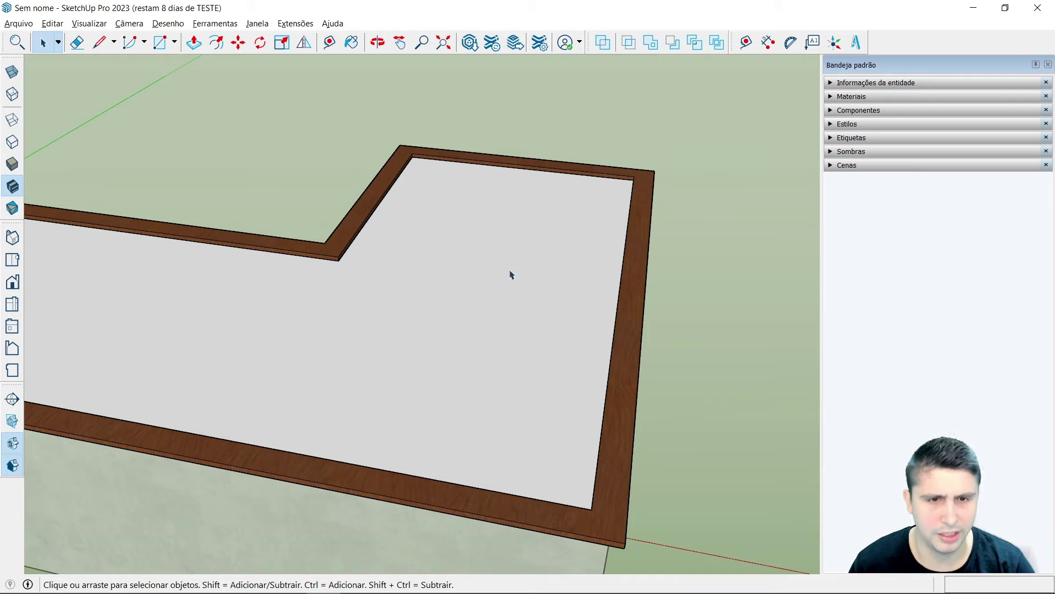
Step: Reopen the Materials panel and browse its material library list
scroll(510, 275, down, 5)
mouse_move(631, 271)
middle_down()
mouse_move(565, 308)
mouse_move(523, 282)
mouse_move(536, 318)
middle_up()
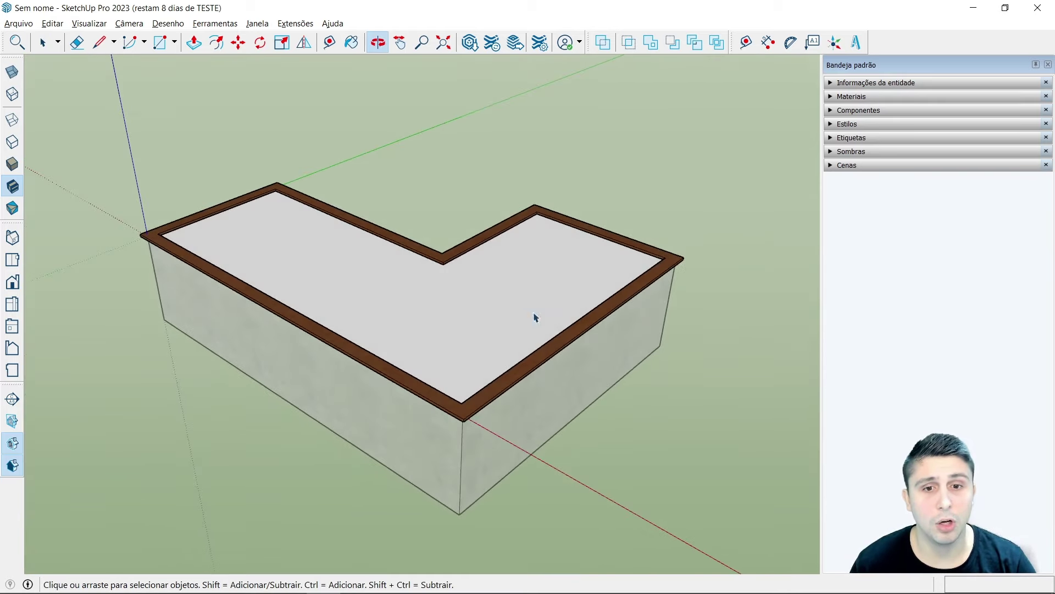
scroll(424, 273, up, 2)
scroll(425, 268, up, 3)
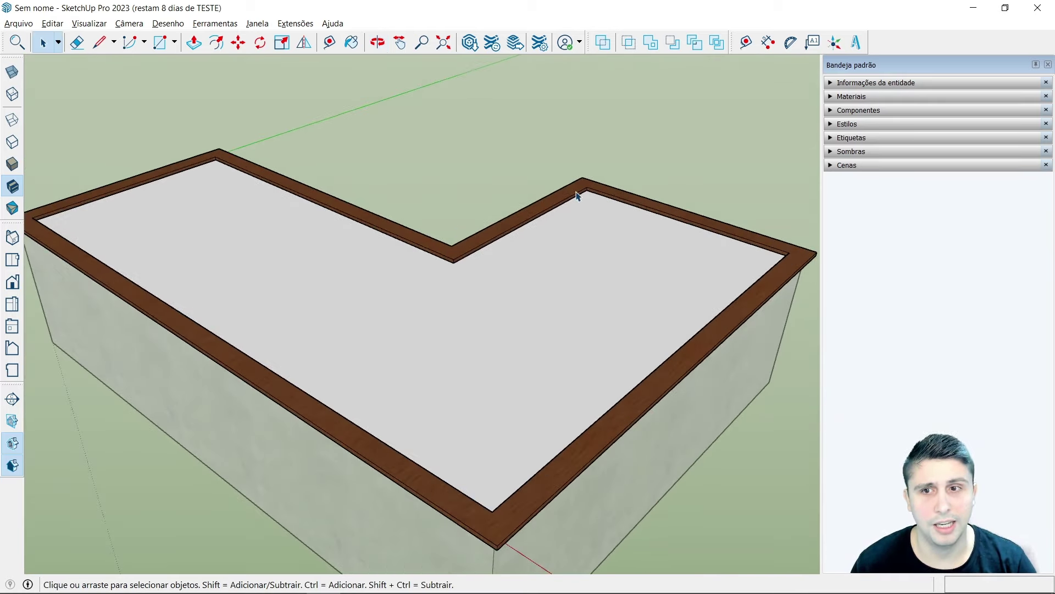
click(829, 97)
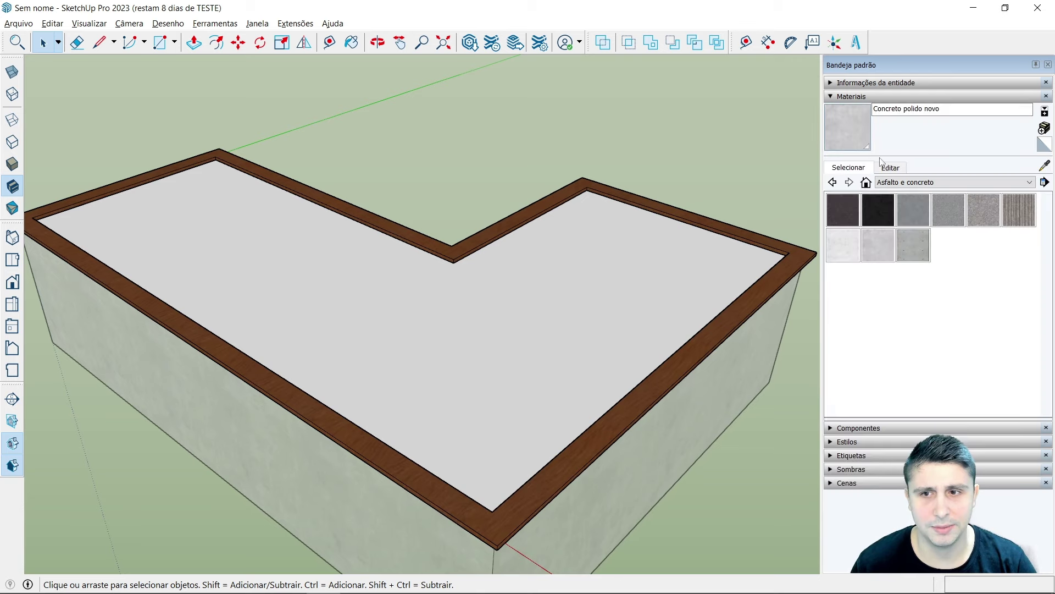
click(1031, 186)
scroll(927, 275, down, 2)
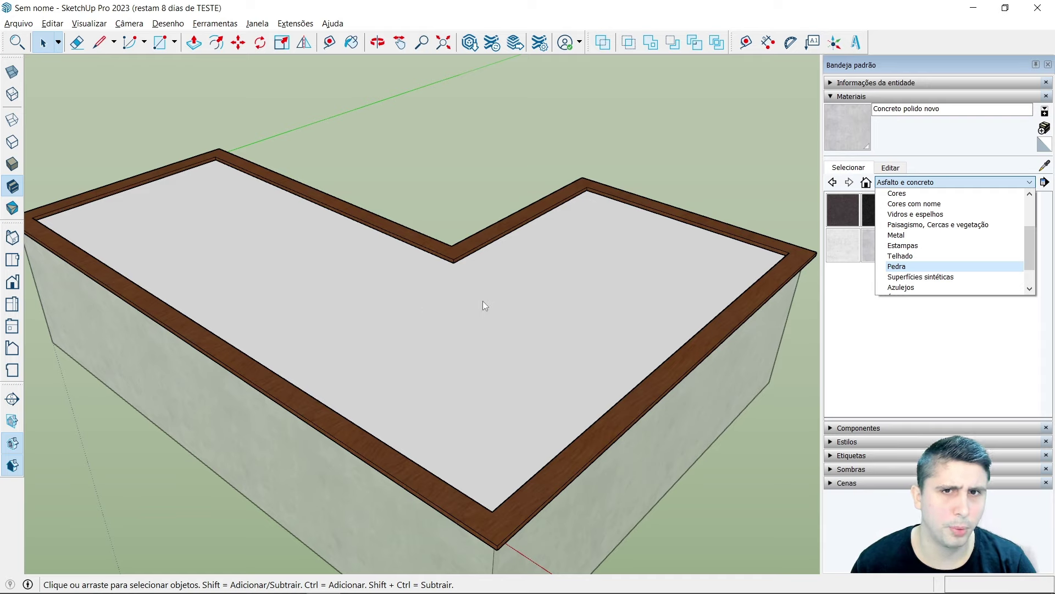
click(438, 205)
Step: Make the L-shaped top face its own group with Criar grupo
click(366, 303)
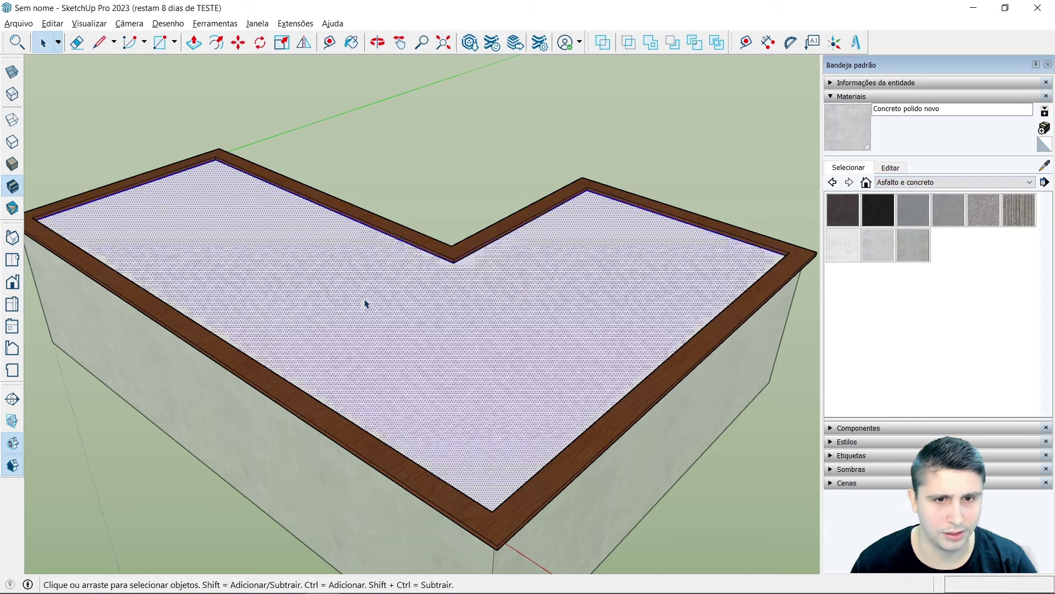
right_click(366, 292)
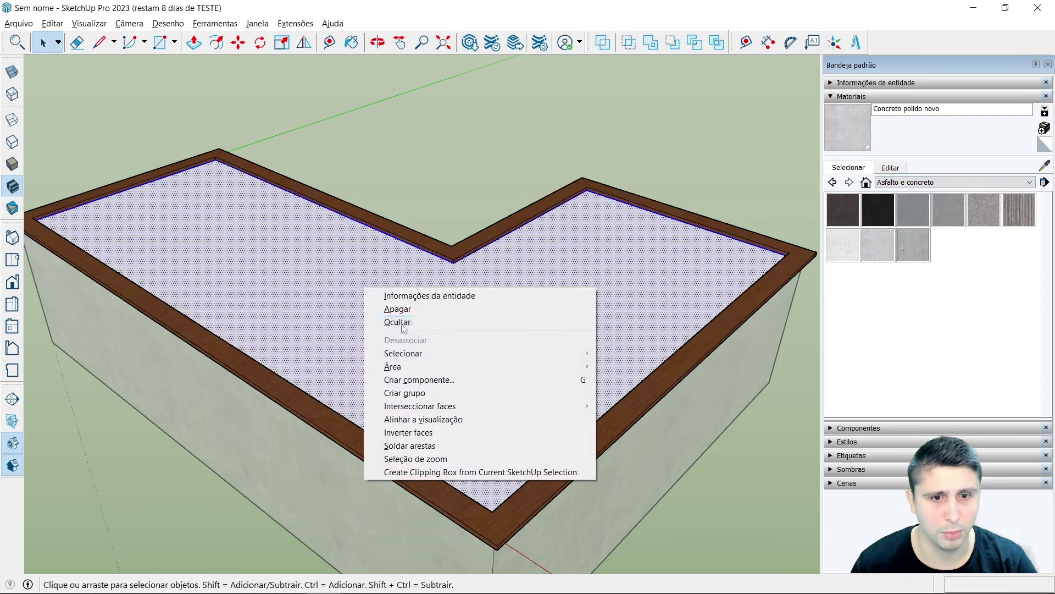
click(404, 392)
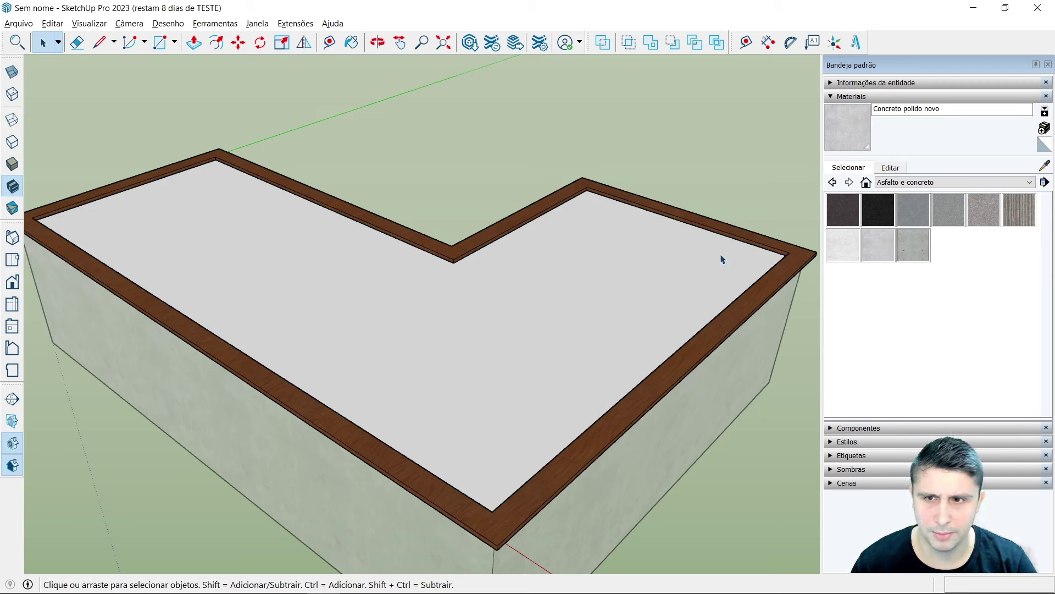
click(920, 183)
Step: Paint the grouped L-shaped top face with the Água library's Piscina water material
scroll(931, 245, up, 1)
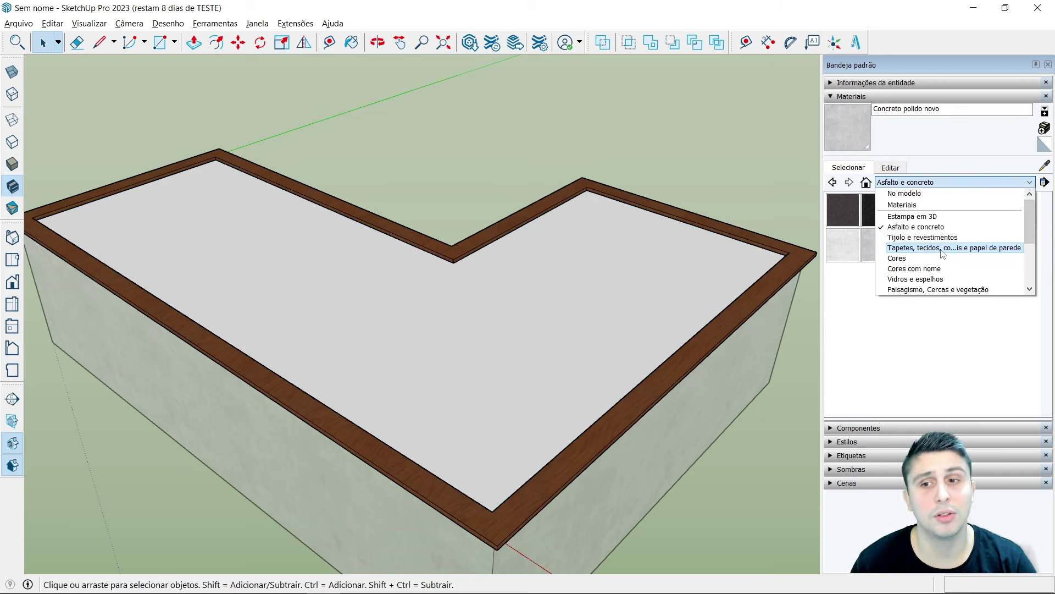
scroll(945, 258, down, 3)
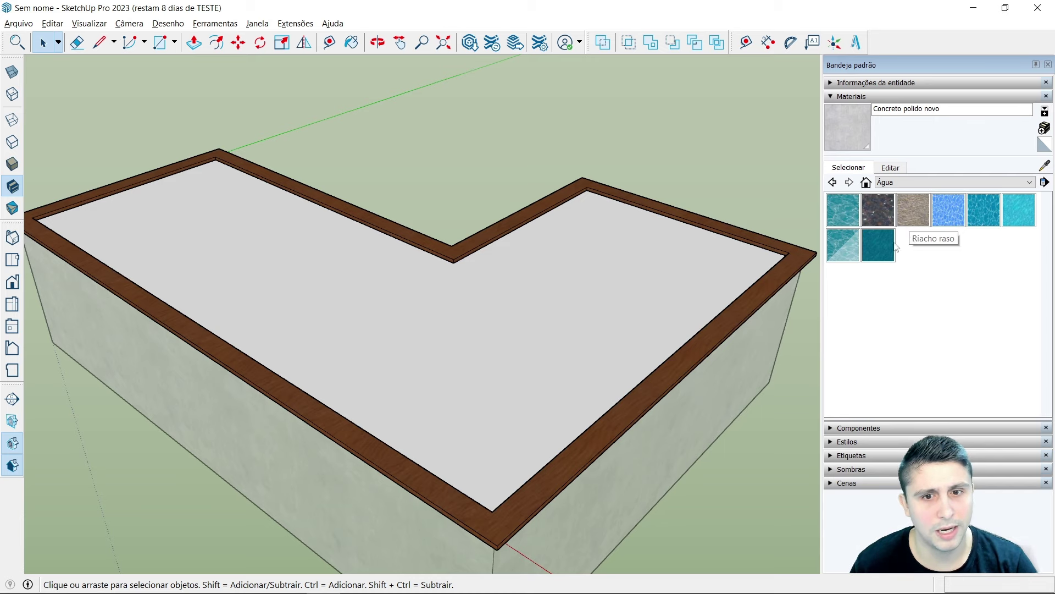
triple_click(561, 305)
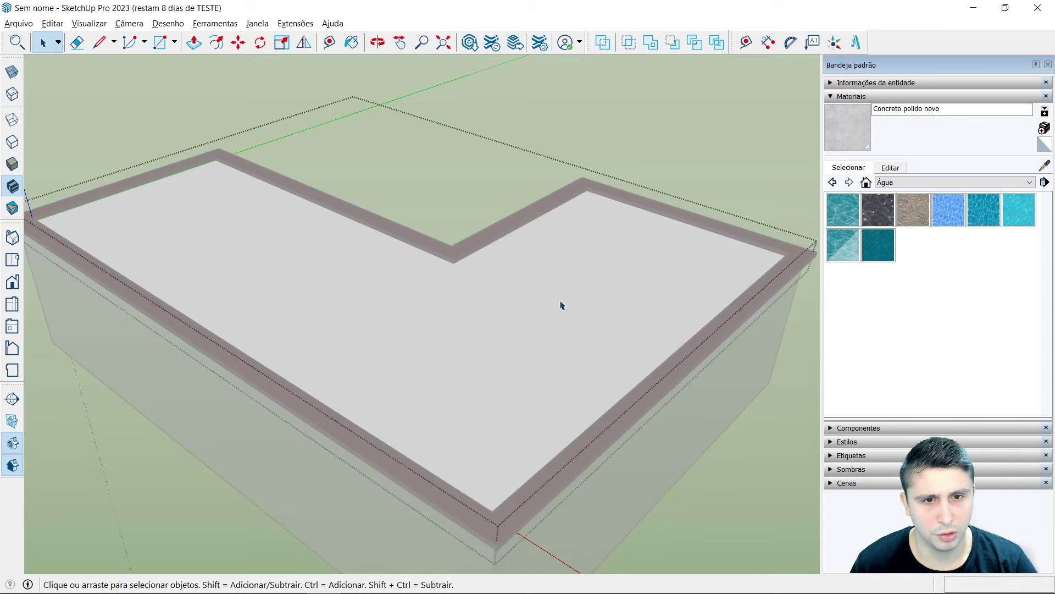
click(845, 212)
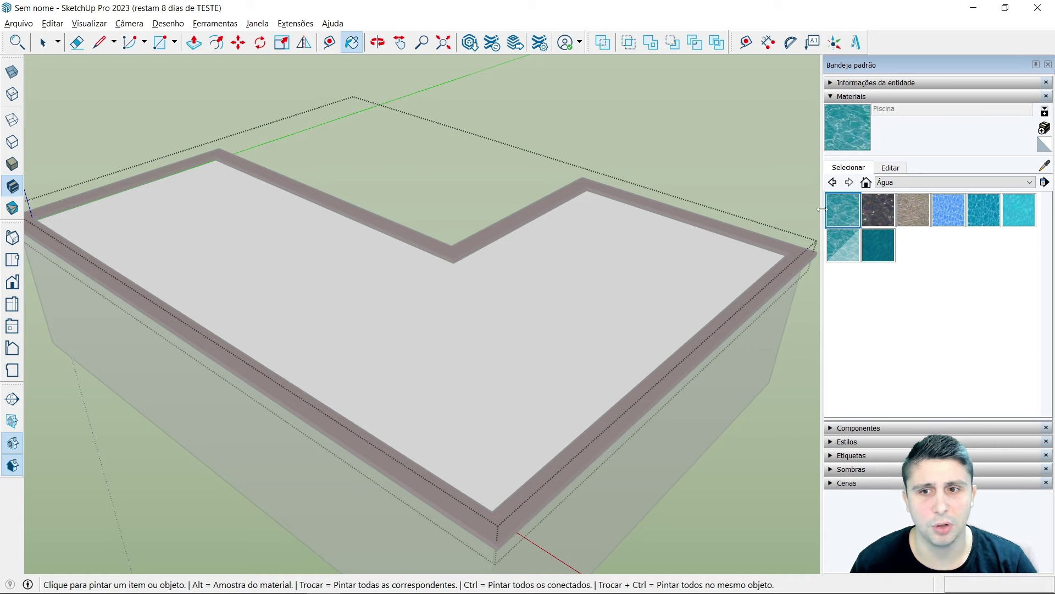
click(550, 267)
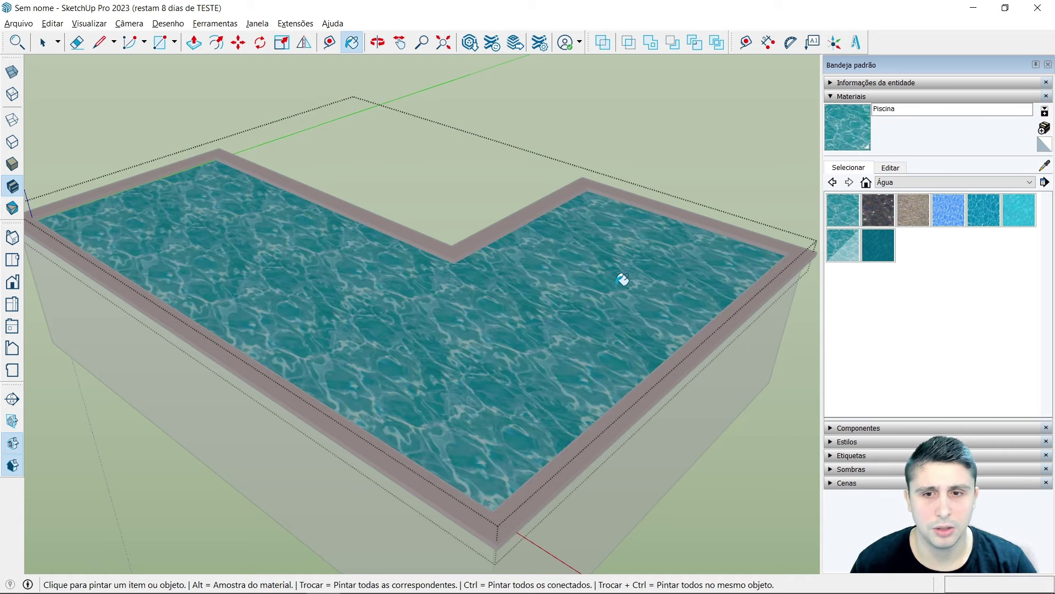
key(space)
click(676, 165)
Step: Select the water group and lower the Piscina material's Opacidade to 20 in Editar
scroll(567, 201, down, 3)
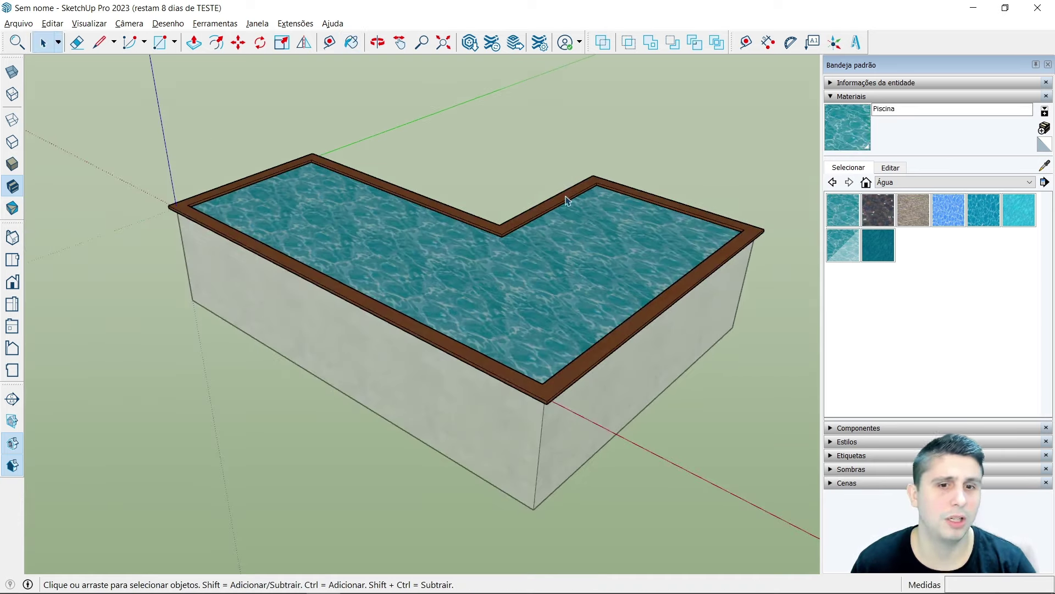
mouse_move(567, 201)
middle_down()
mouse_move(462, 310)
mouse_move(506, 259)
middle_up()
scroll(558, 254, up, 3)
scroll(549, 271, up, 3)
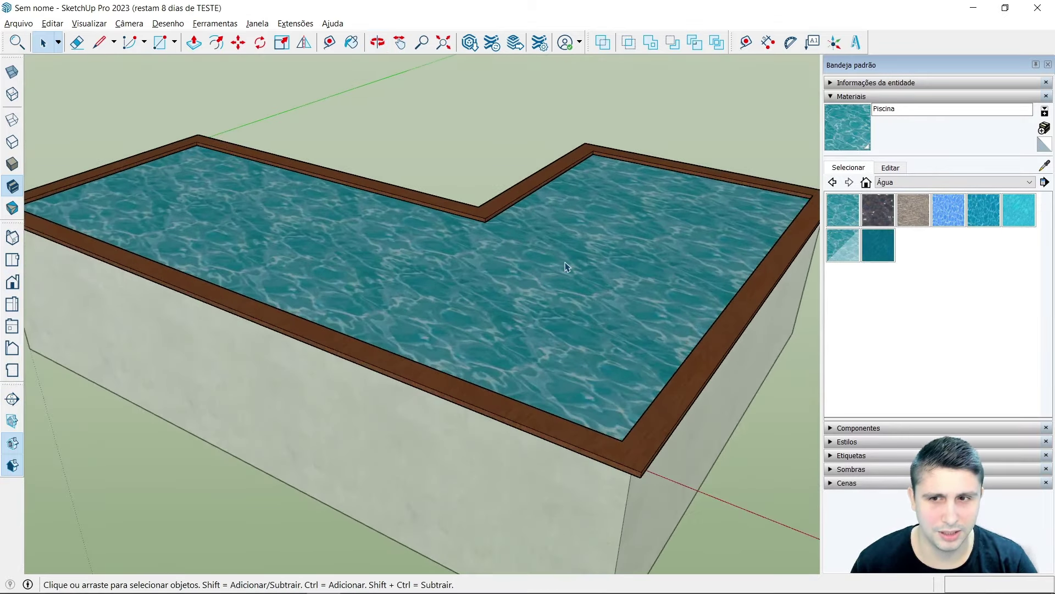
click(566, 266)
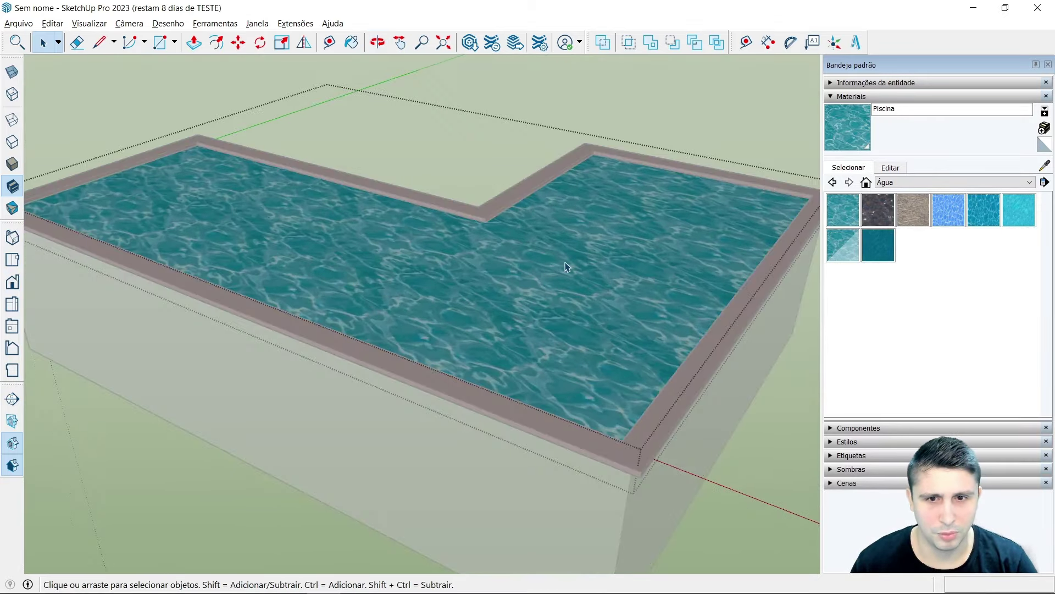
click(892, 168)
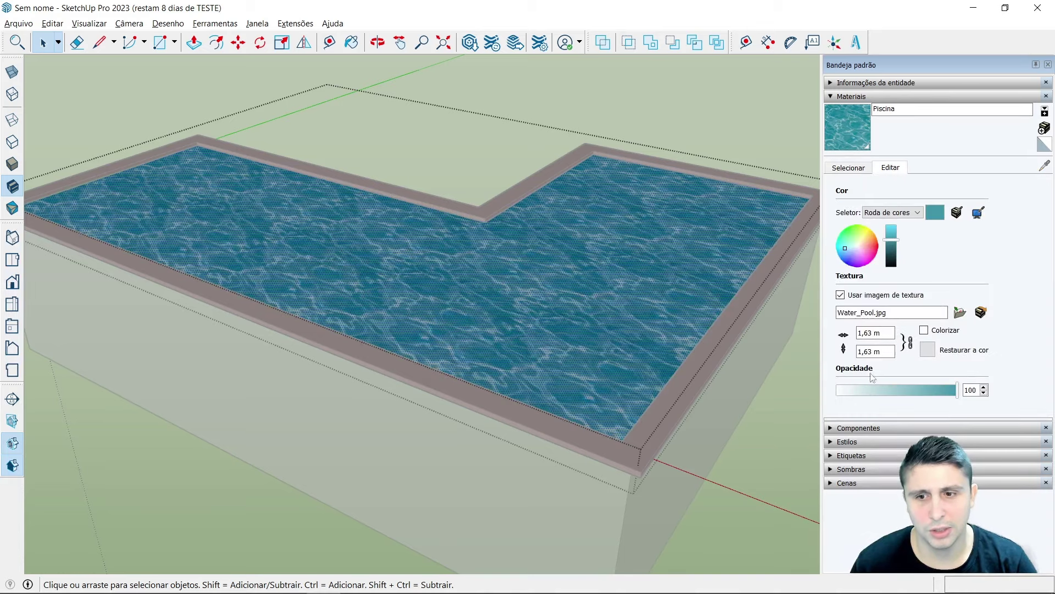
drag(957, 390, 864, 390)
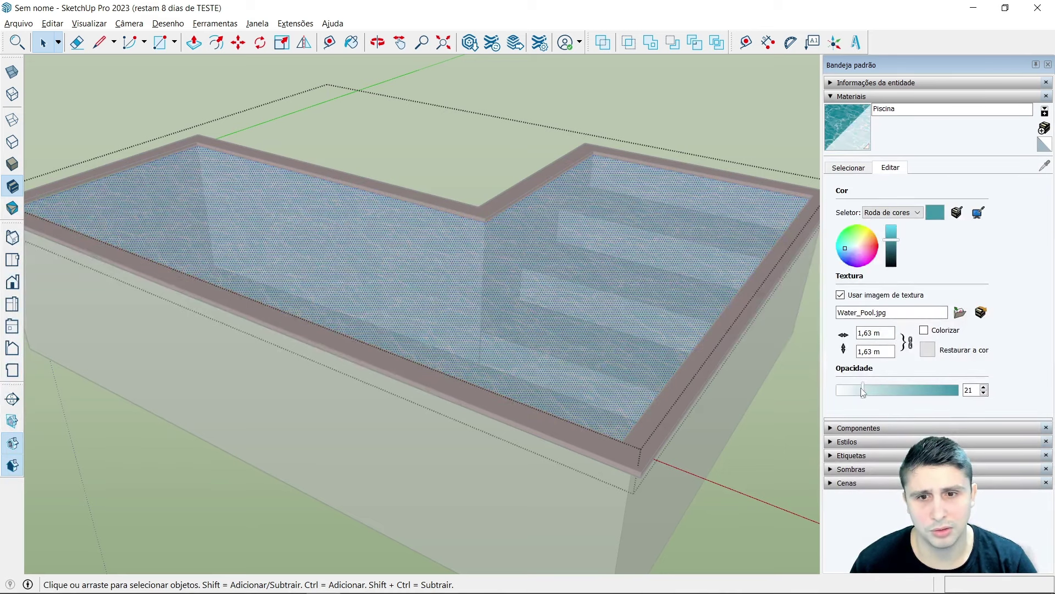
click(983, 392)
click(983, 392)
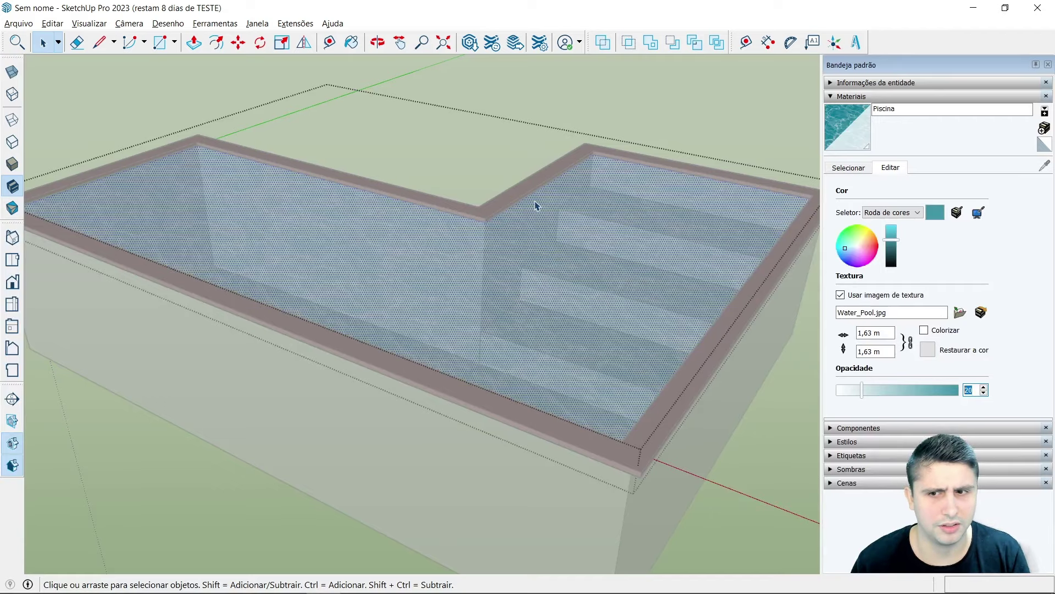
scroll(584, 206, down, 3)
mouse_move(454, 215)
middle_down()
mouse_move(616, 358)
mouse_move(733, 301)
mouse_move(794, 318)
middle_up()
Step: Return the Materials panel to Selecionar and collapse it
scroll(565, 198, up, 2)
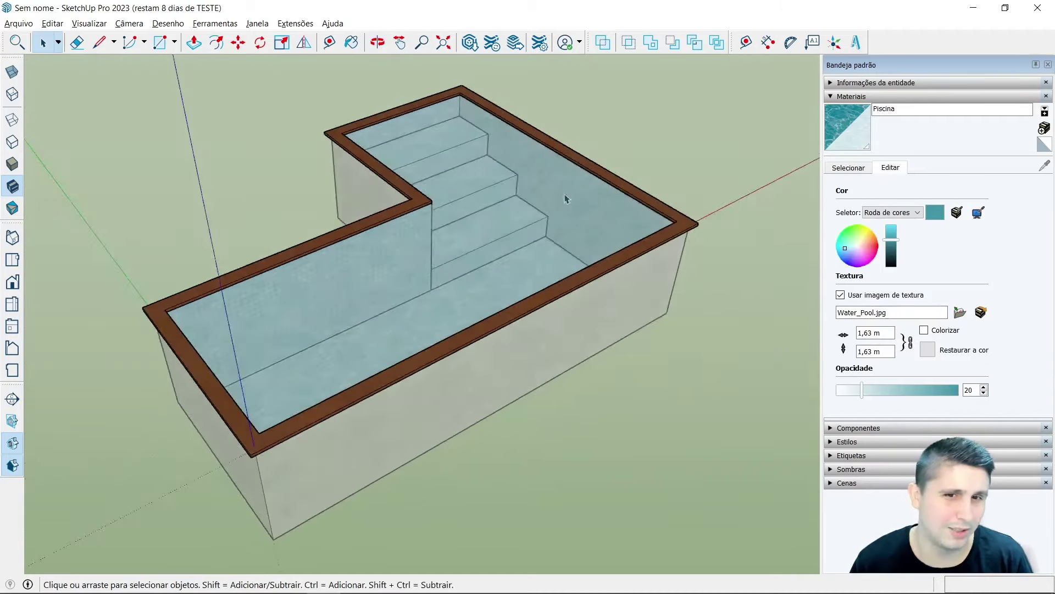
scroll(526, 171, up, 2)
scroll(526, 170, up, 2)
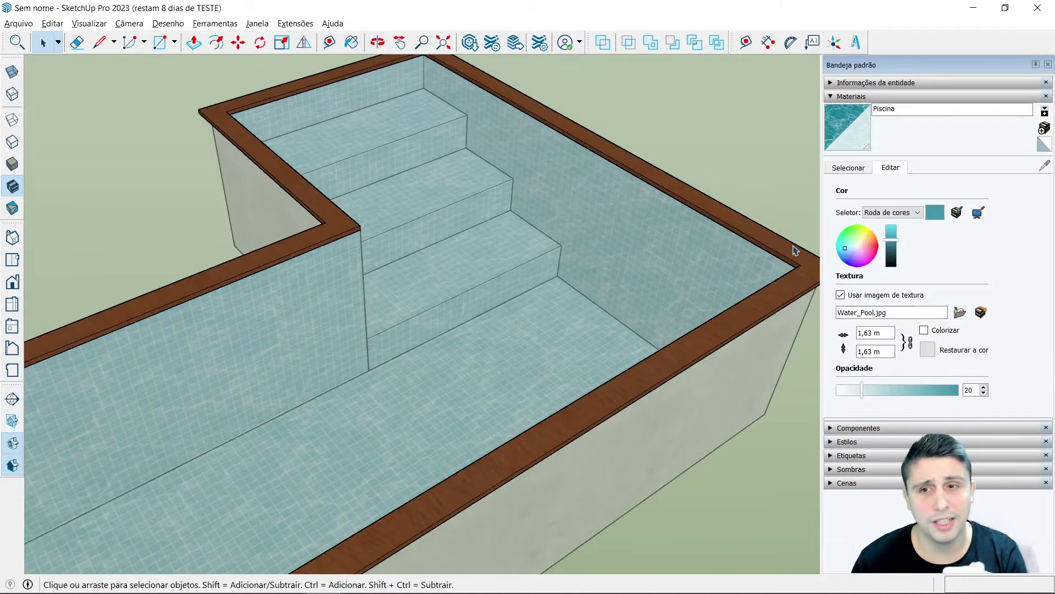
click(852, 169)
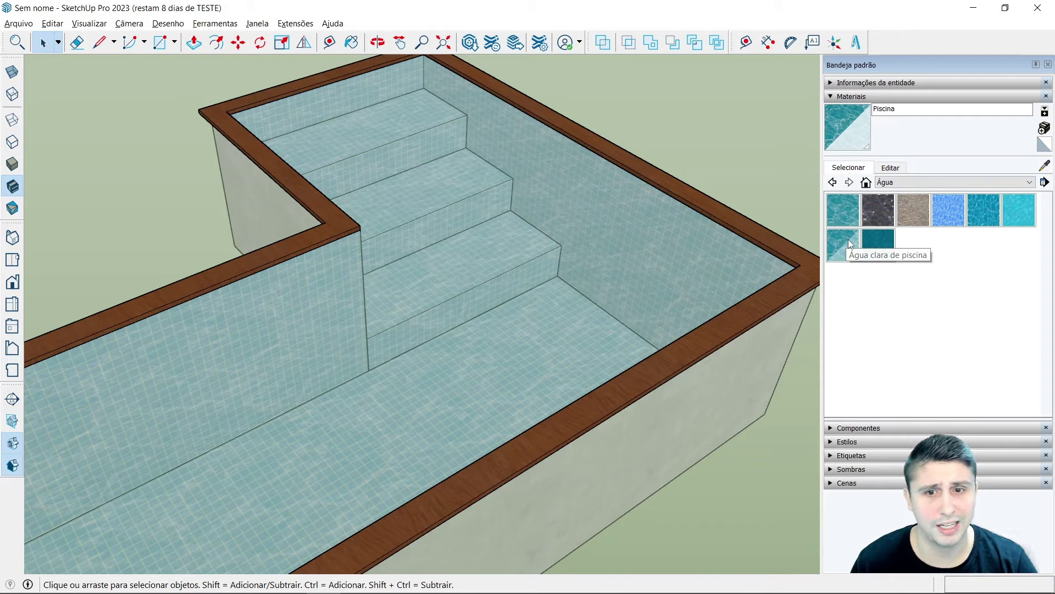
scroll(660, 181, down, 3)
scroll(608, 160, down, 3)
mouse_move(609, 160)
middle_down()
mouse_move(625, 326)
mouse_move(442, 274)
mouse_move(302, 268)
mouse_move(713, 164)
middle_up()
click(835, 98)
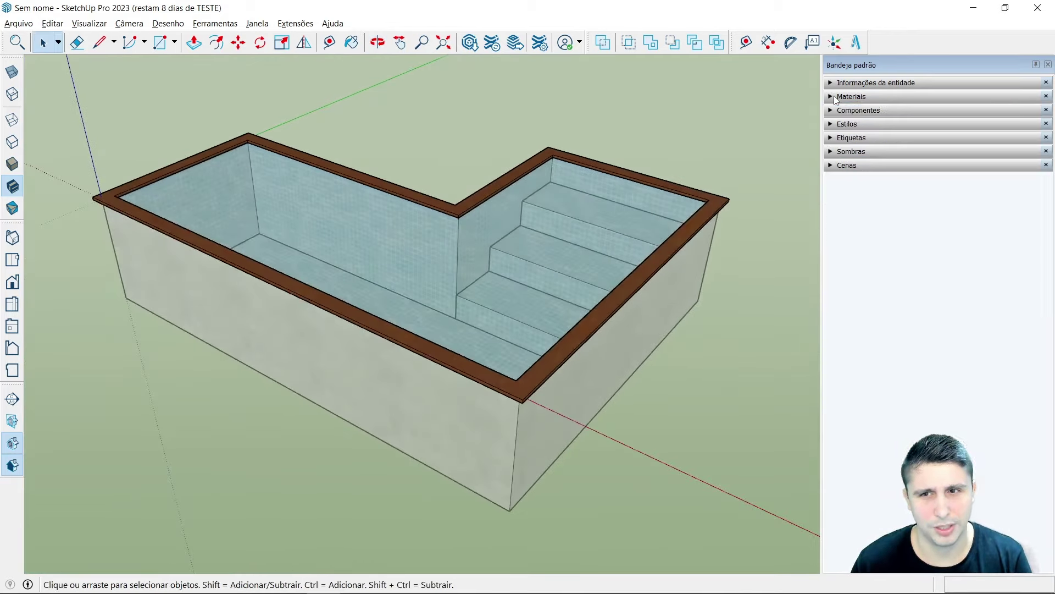
Step: Orbit and zoom to inspect the tiled pool and steps through the translucent water
mouse_move(640, 195)
middle_down()
mouse_move(622, 207)
mouse_move(665, 377)
mouse_move(692, 339)
mouse_move(661, 412)
mouse_move(566, 193)
middle_up()
scroll(566, 193, down, 2)
scroll(546, 181, up, 2)
scroll(547, 140, up, 1)
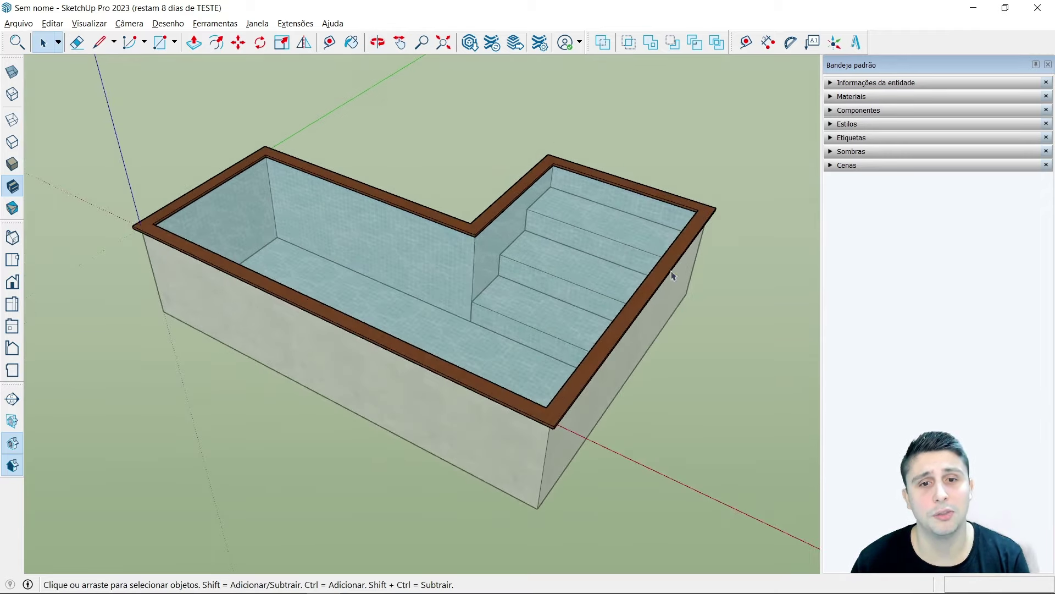
middle_drag(671, 276, 696, 229)
scroll(584, 173, up, 2)
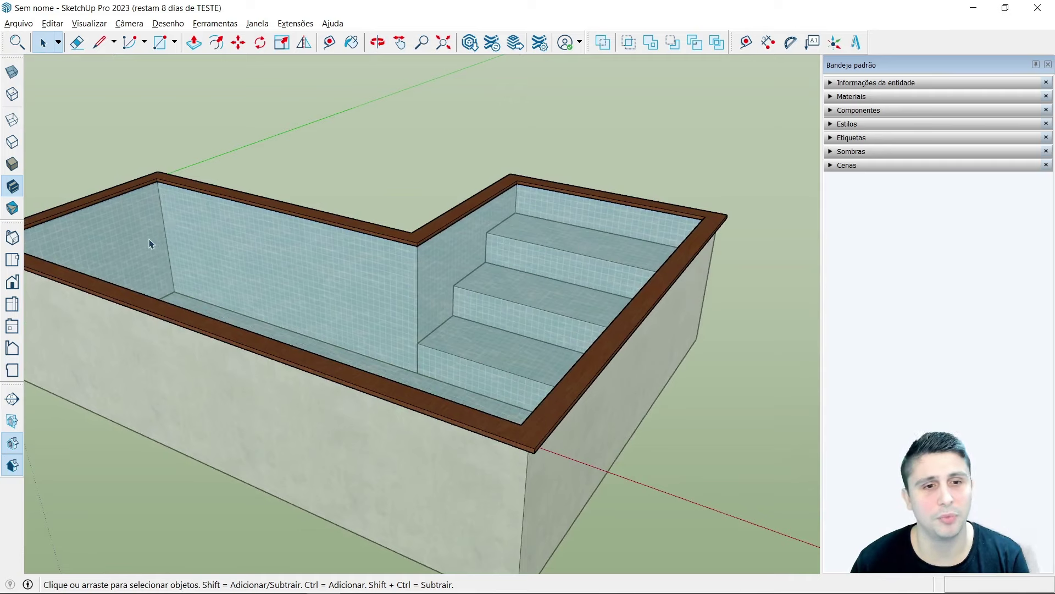
scroll(149, 244, up, 1)
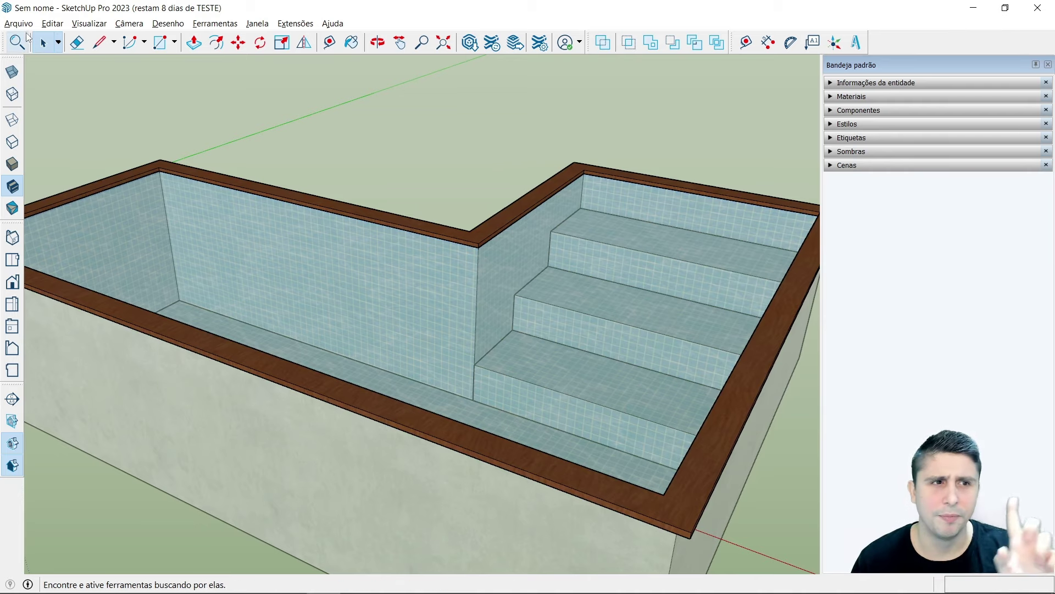
click(20, 26)
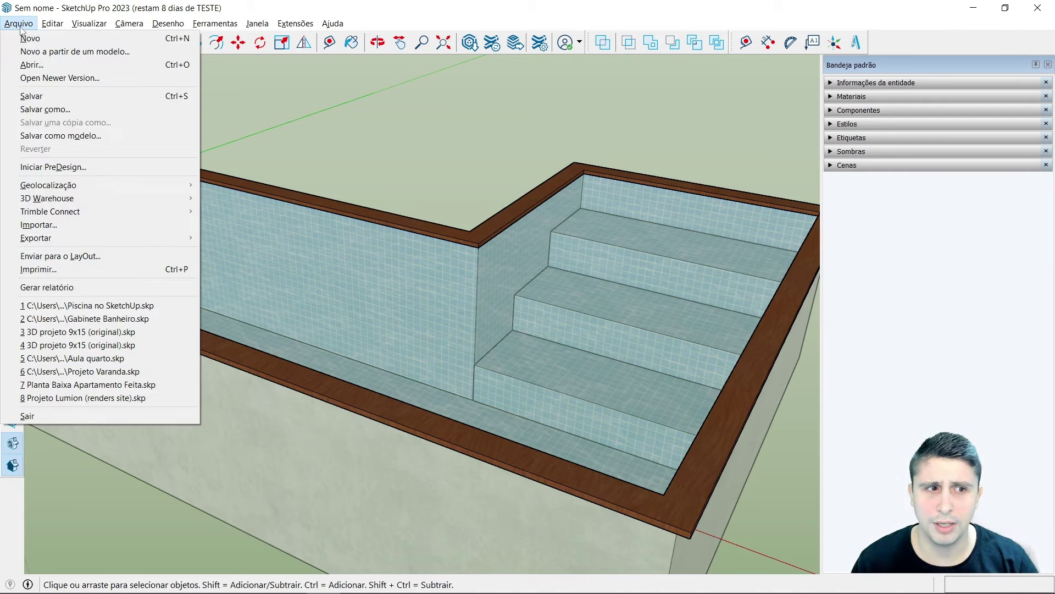
click(275, 136)
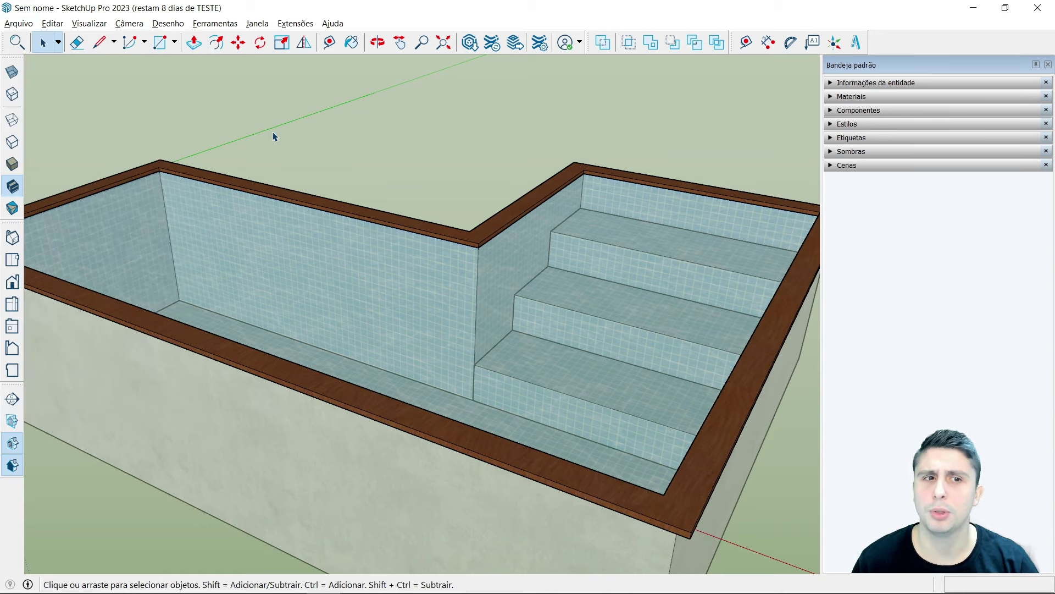